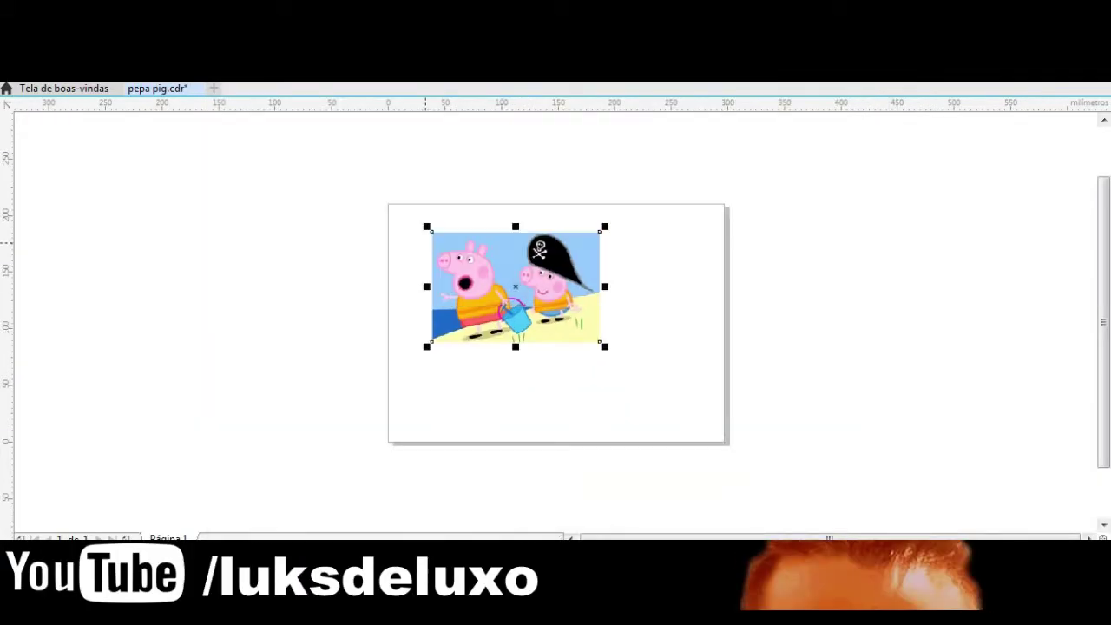
# Bend the yellow snout outline to fit Peppa's nose
pyautogui.scroll(2, 516, 287)
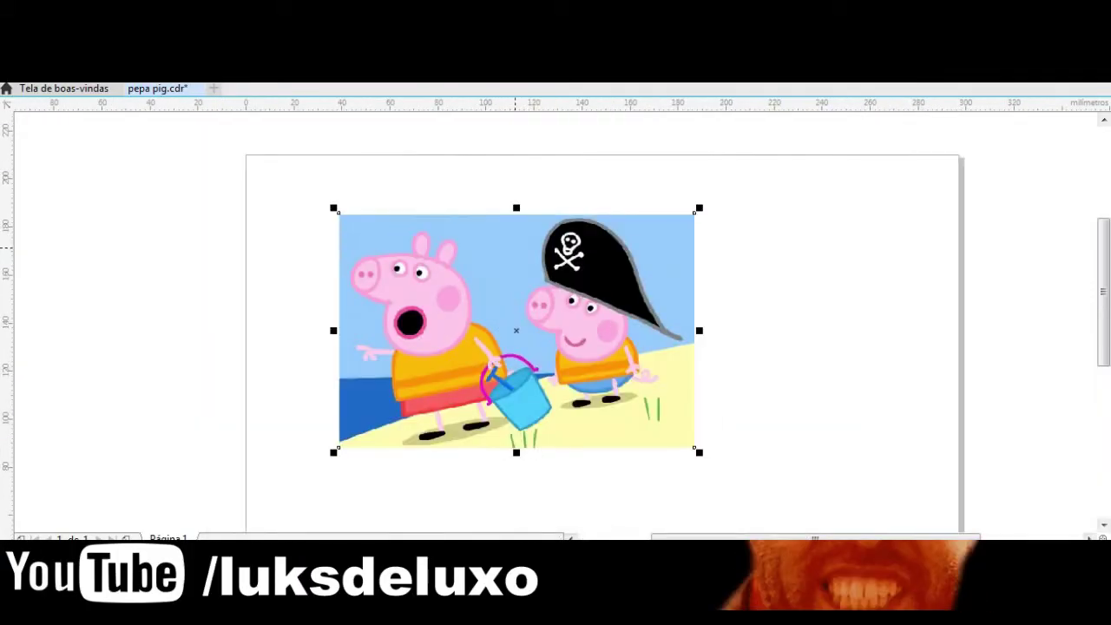
pyautogui.rightClick(512, 286)
pyautogui.press('Escape')
pyautogui.scroll(3, 376, 264)
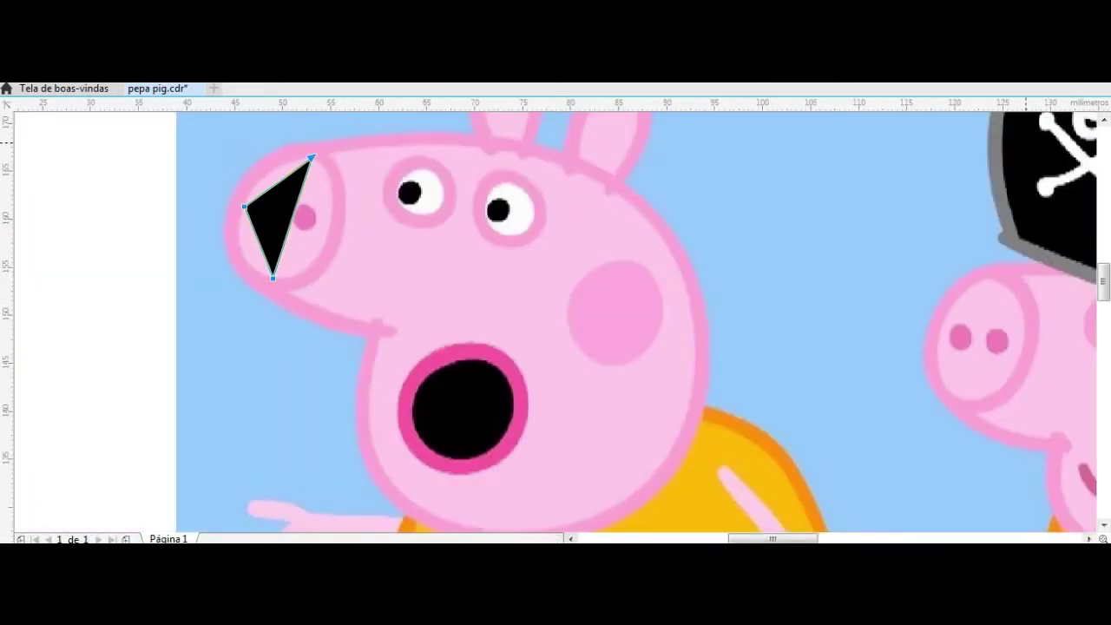
pyautogui.scroll(2, 334, 196)
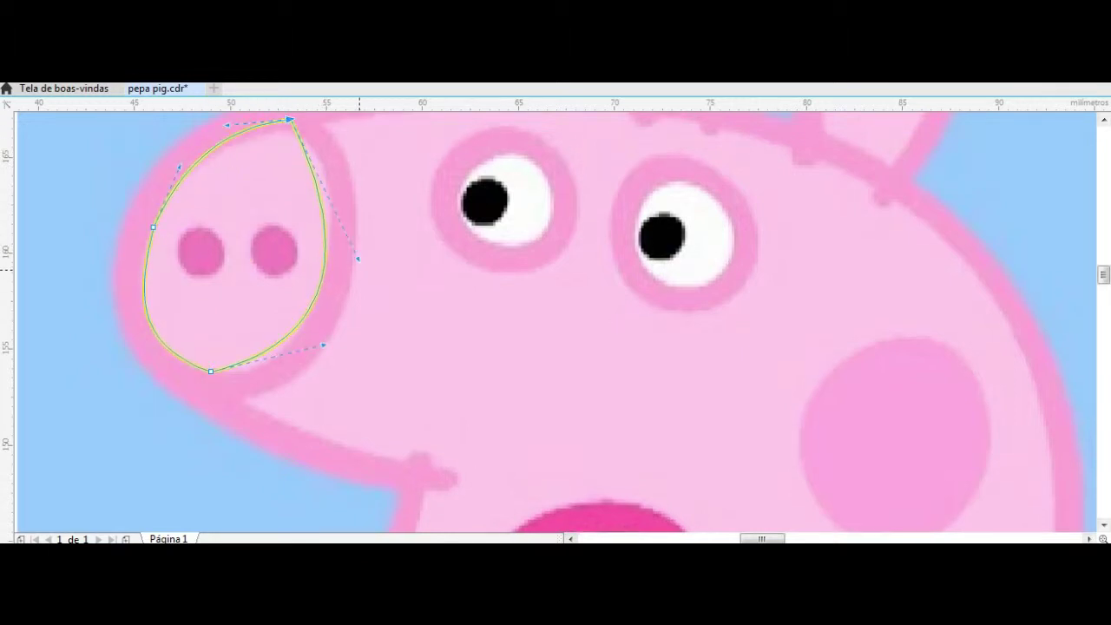
pyautogui.moveTo(326, 227); pyautogui.dragTo(331, 228)
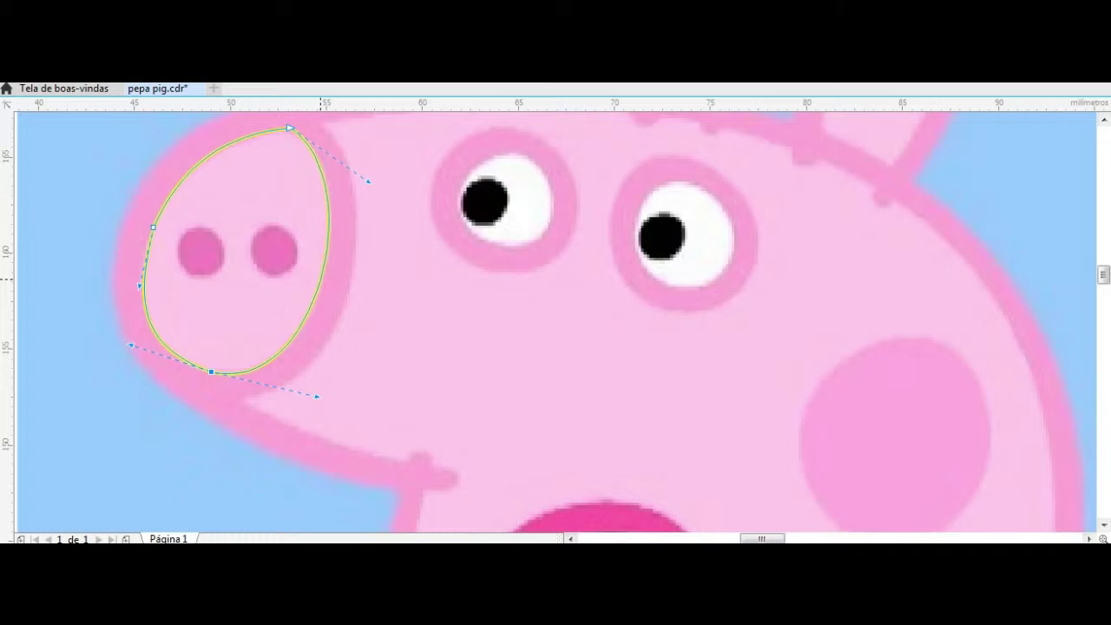
pyautogui.press('space')
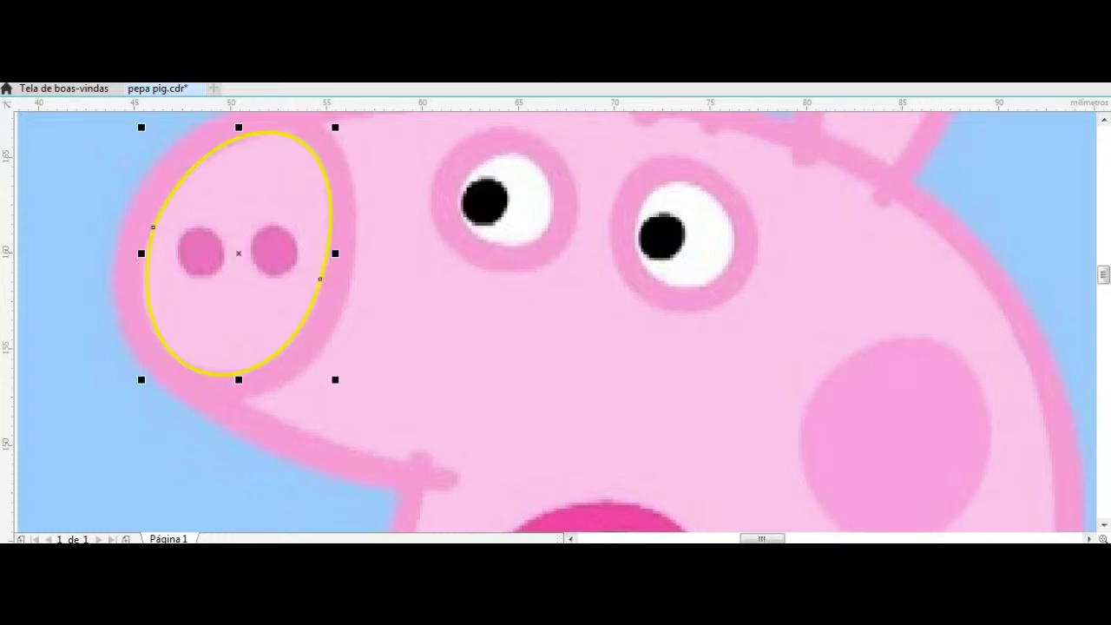
# Draw circles over the left and right nostrils
pyautogui.moveTo(225, 276); pyautogui.dragTo(231, 279)
pyautogui.scroll(2, 187, 272)
pyautogui.moveTo(318, 174); pyautogui.dragTo(422, 285)
pyautogui.scroll(-2, 287, 297)
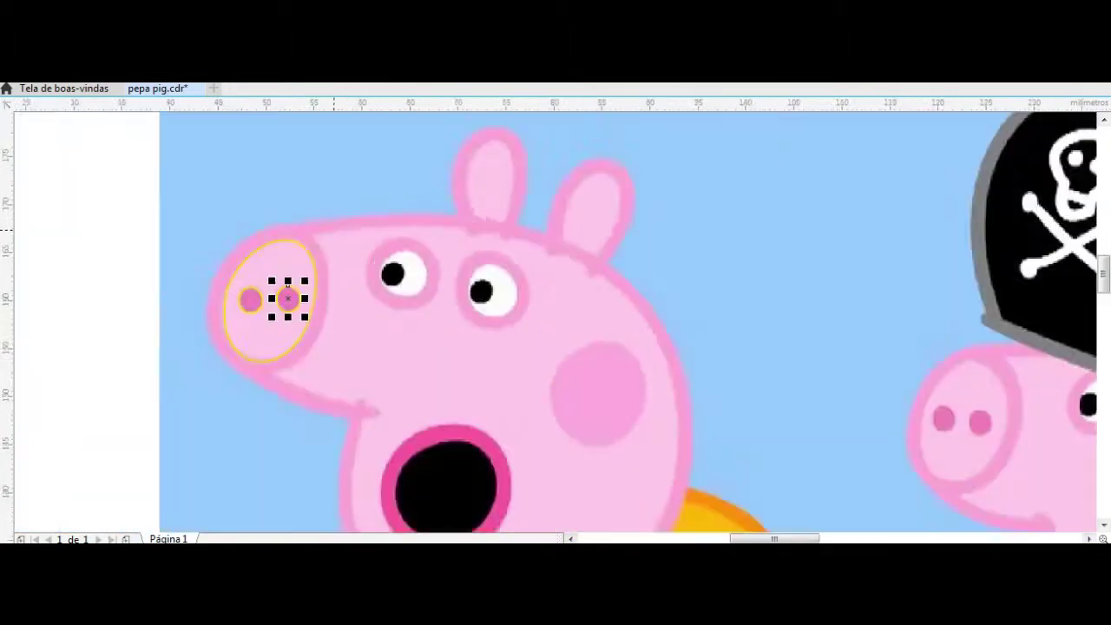
pyautogui.scroll(1, 244, 341)
# Select the snout with both nostrils and close a rough triangle for the face
pyautogui.hotkey('ctrl', 'a')
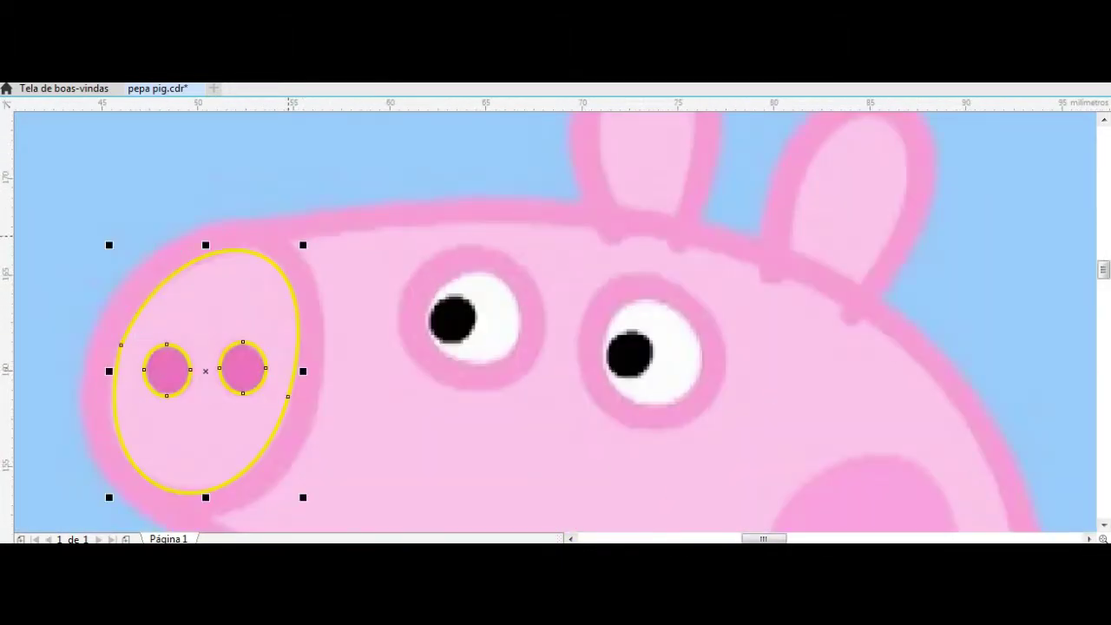
pyautogui.scroll(-3, 603, 233)
pyautogui.scroll(3, 588, 399)
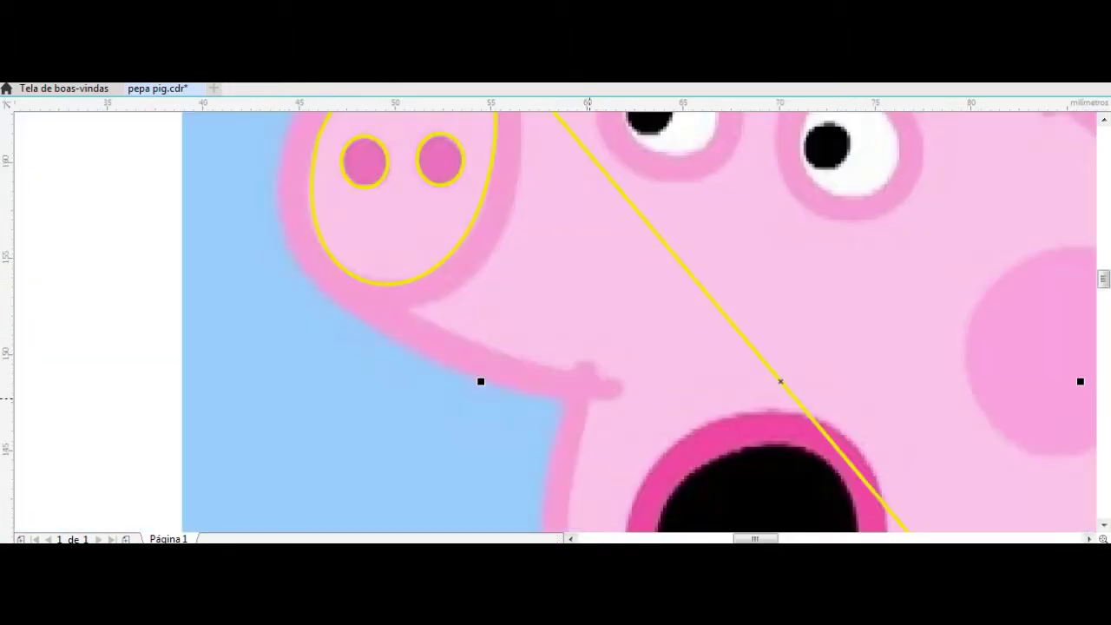
pyautogui.scroll(-3, 472, 343)
pyautogui.scroll(3, 446, 280)
pyautogui.click(446, 277)
# Curve the face triangle's edges outward along Peppa's head and jaw
pyautogui.scroll(-3, 446, 278)
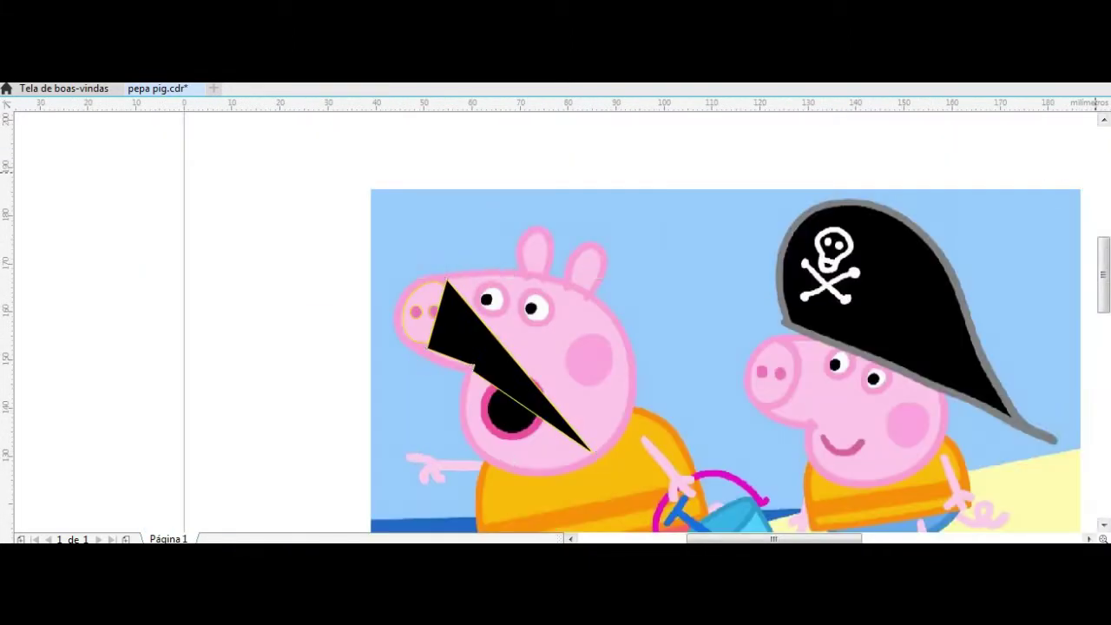
pyautogui.scroll(1, 539, 339)
pyautogui.moveTo(521, 418); pyautogui.dragTo(653, 286)
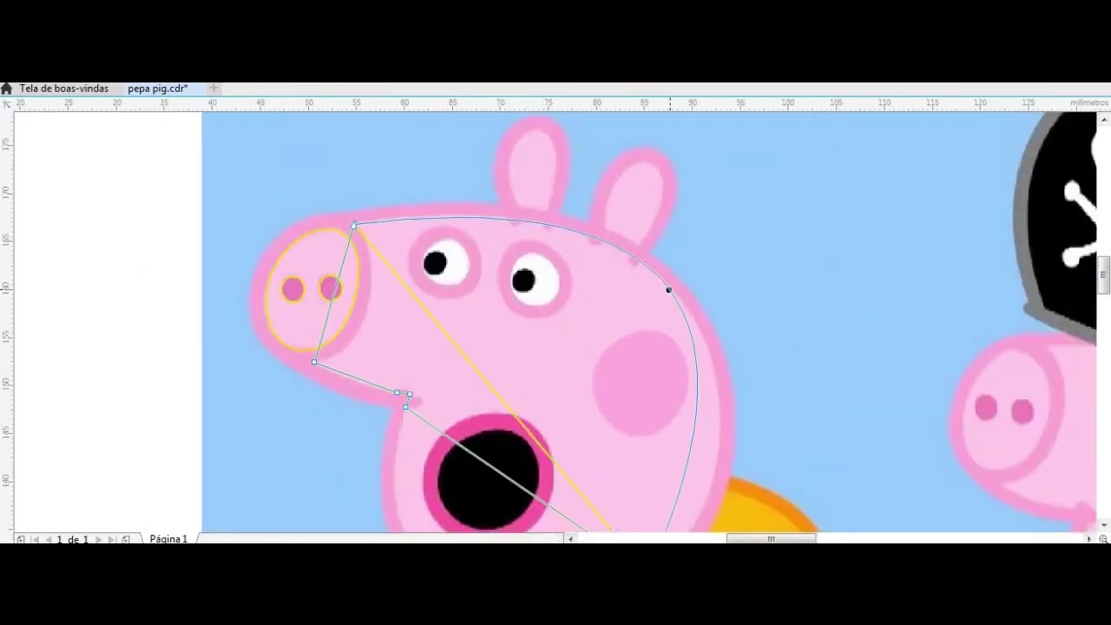
pyautogui.moveTo(732, 339); pyautogui.dragTo(799, 353)
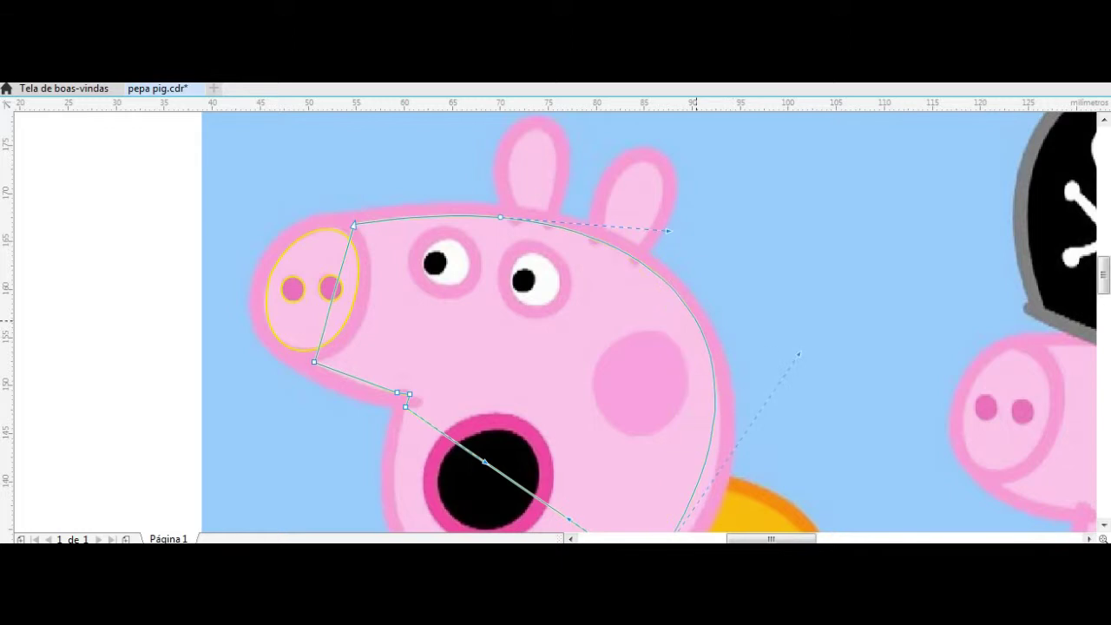
pyautogui.moveTo(417, 250); pyautogui.dragTo(421, 379)
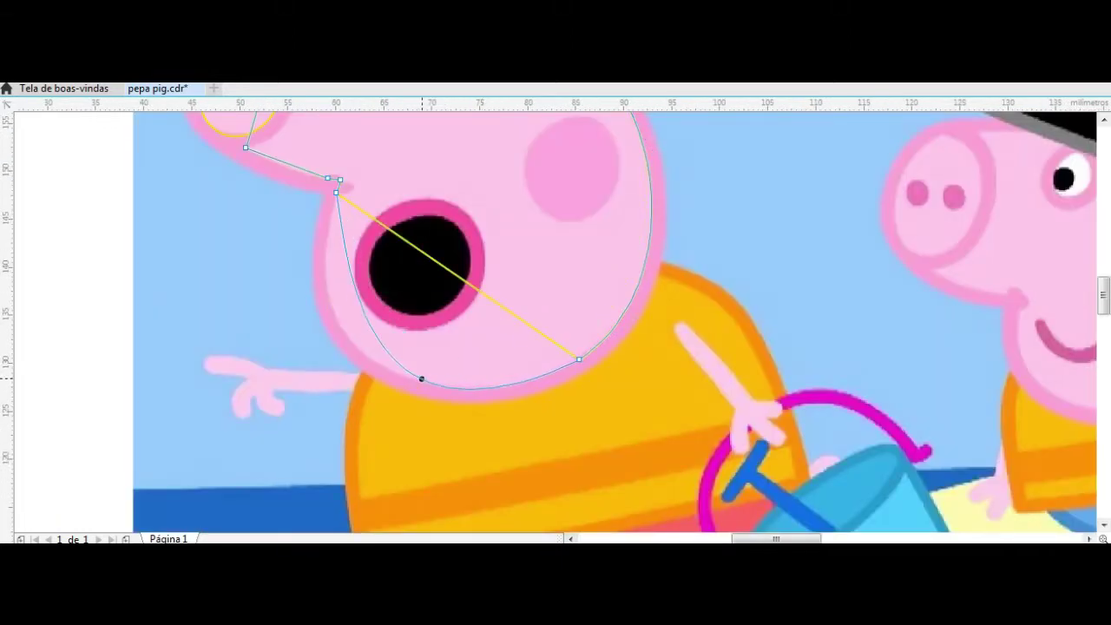
# Zoom in and out to check the face outline against the reference
pyautogui.scroll(-2, 421, 379)
pyautogui.scroll(5, 344, 267)
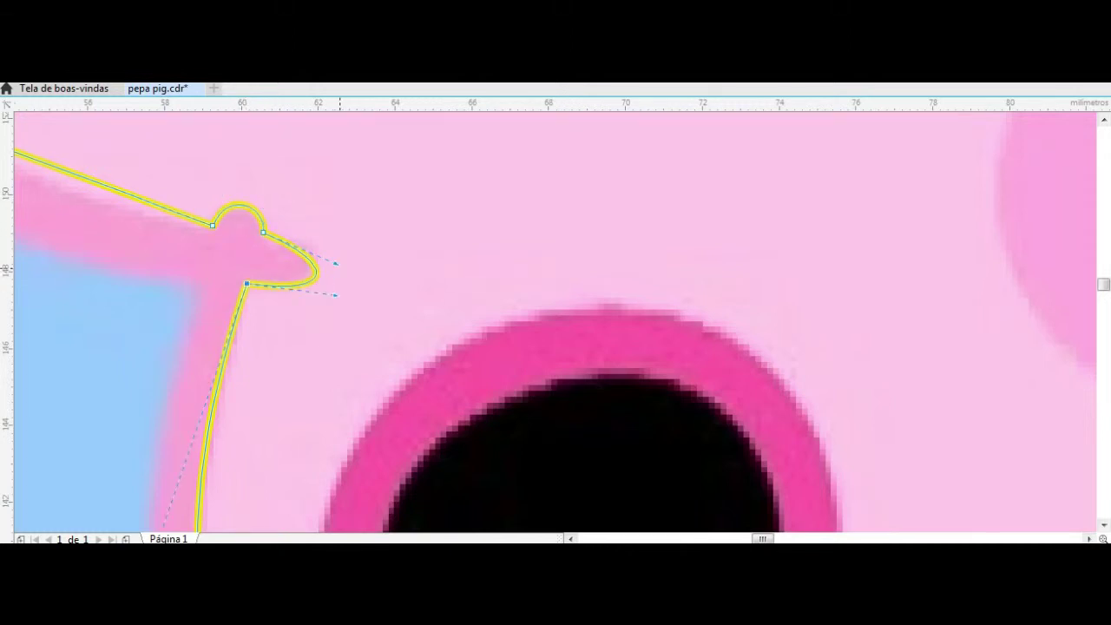
pyautogui.scroll(-2, 337, 249)
pyautogui.scroll(5, 322, 409)
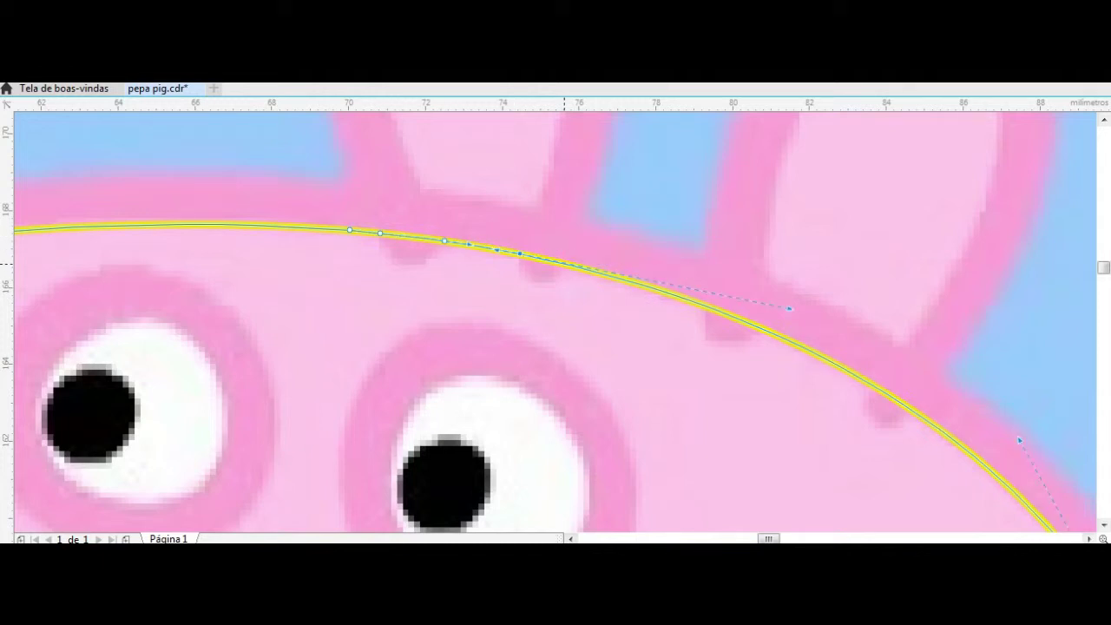
pyautogui.scroll(-3, 564, 266)
pyautogui.scroll(3, 390, 310)
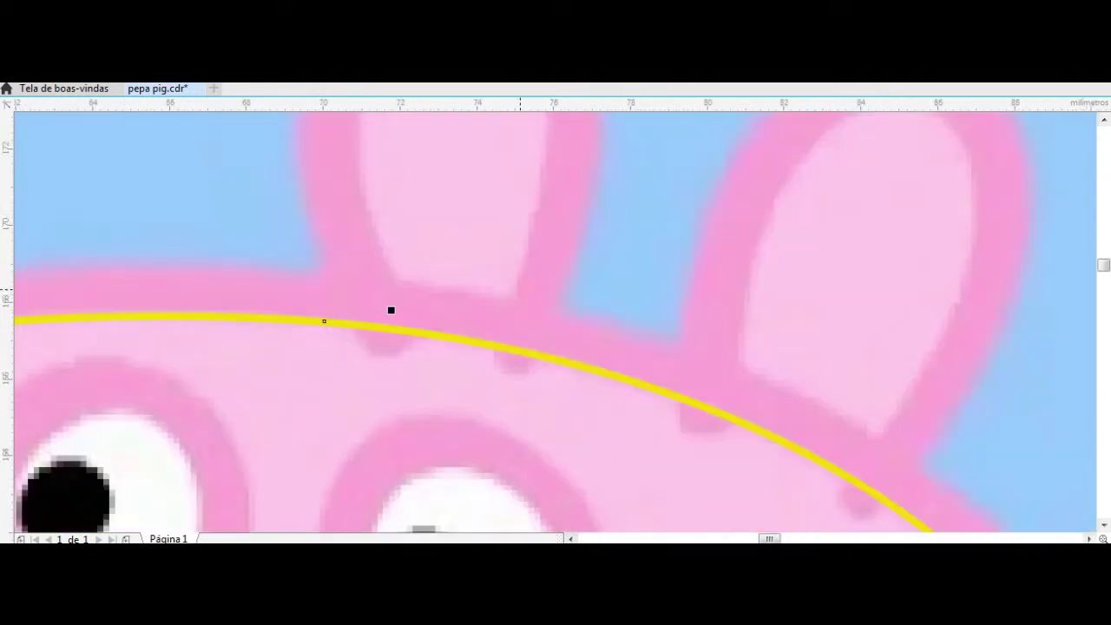
pyautogui.scroll(-3, 409, 286)
pyautogui.scroll(4, 409, 285)
pyautogui.scroll(-1, 417, 312)
# Curve the ear triangle to fit the left ear and copy it to the right ear
pyautogui.scroll(-1, 417, 312)
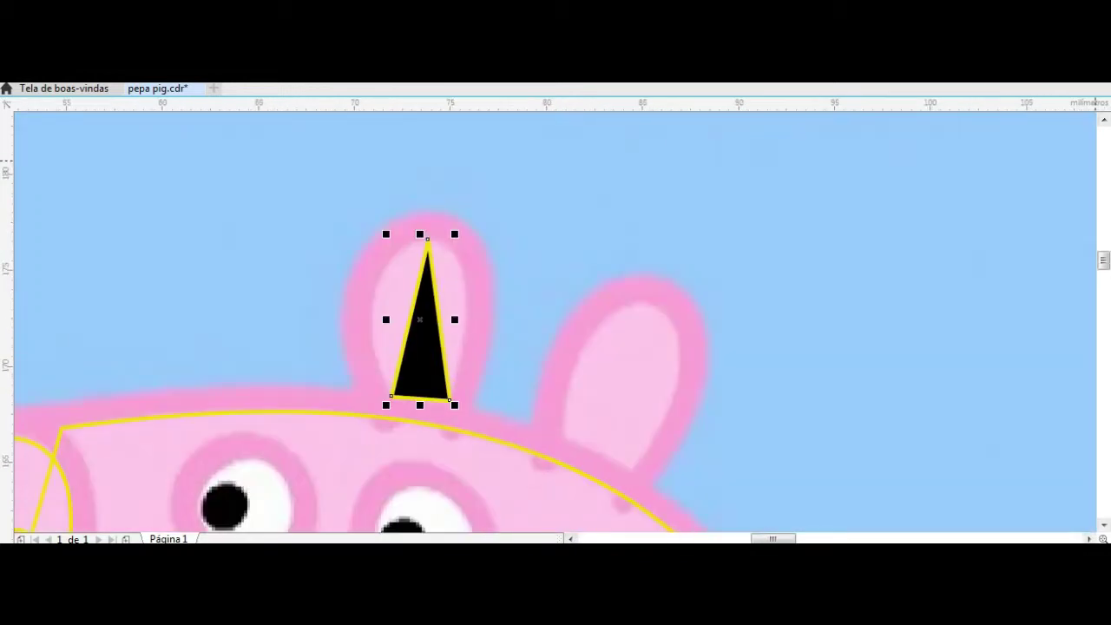
pyautogui.moveTo(448, 308); pyautogui.dragTo(462, 275)
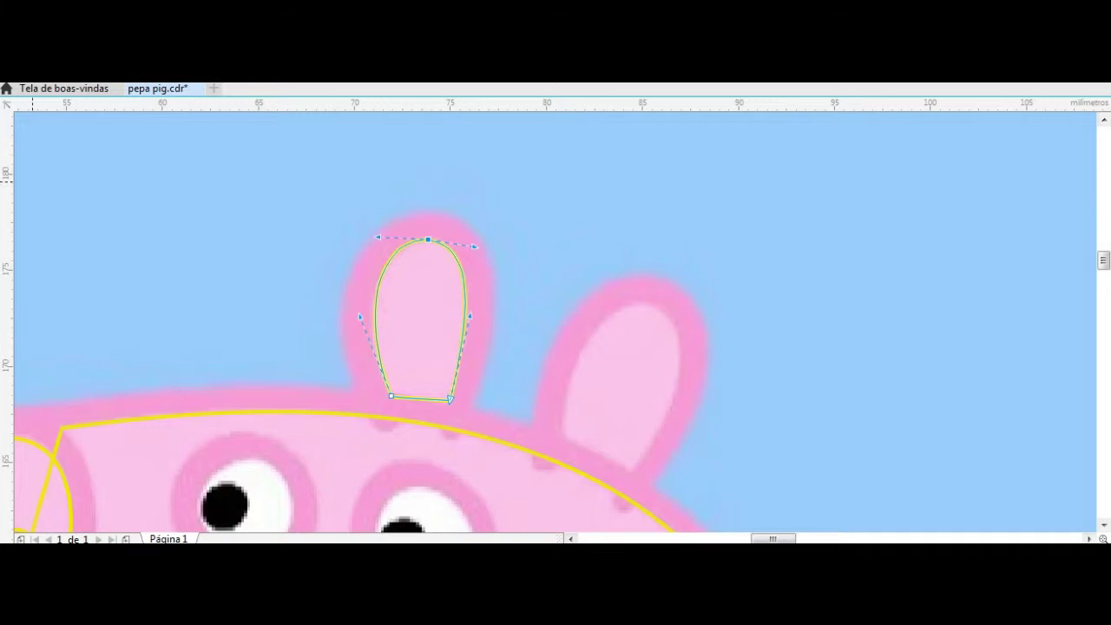
pyautogui.moveTo(421, 321); pyautogui.dragTo(620, 365)
pyautogui.click(560, 433)
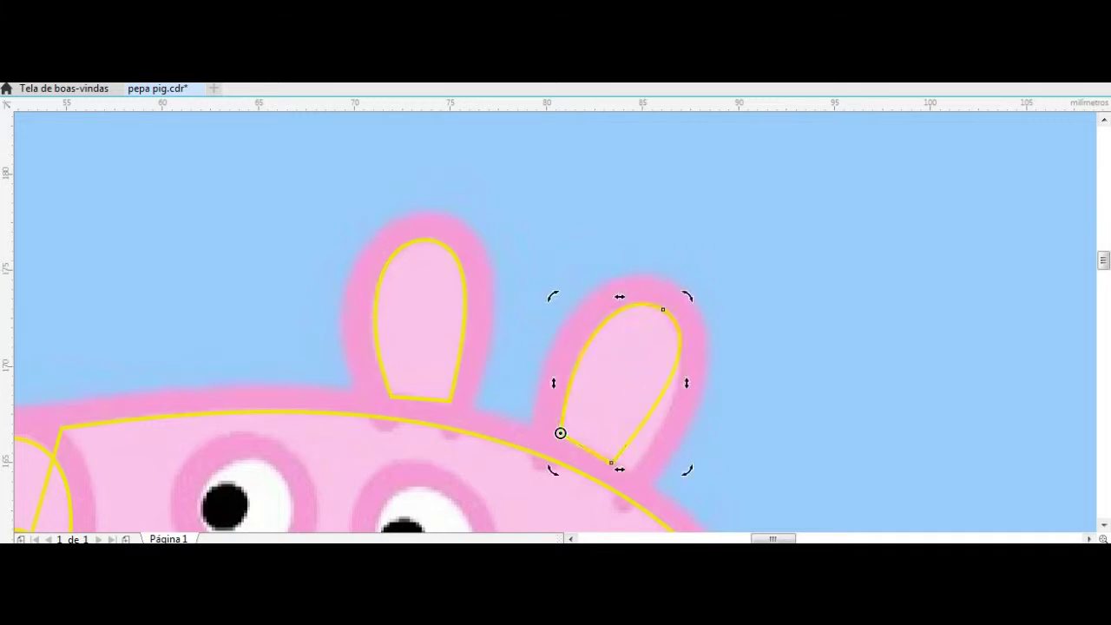
# Tilt and reshape the copied outline to fit the right ear
pyautogui.scroll(3, 560, 432)
pyautogui.scroll(-1, 560, 432)
pyautogui.moveTo(613, 487); pyautogui.dragTo(708, 287)
pyautogui.click(677, 164)
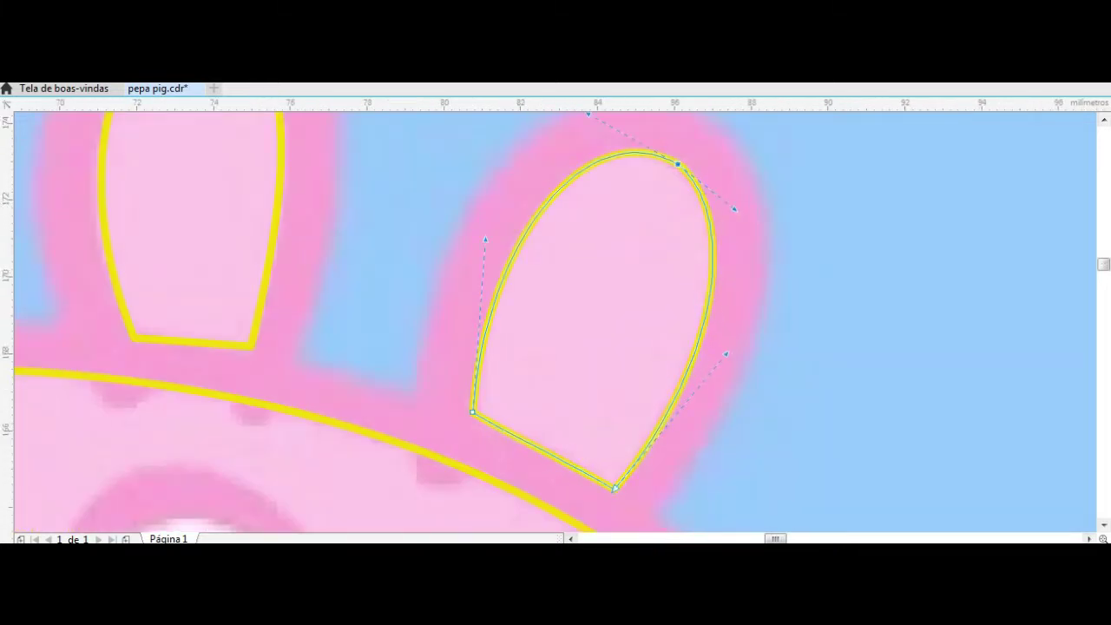
pyautogui.scroll(-3, 200, 347)
pyautogui.scroll(3, 200, 347)
# Bulge the face curve outward near the snout
pyautogui.click(114, 305)
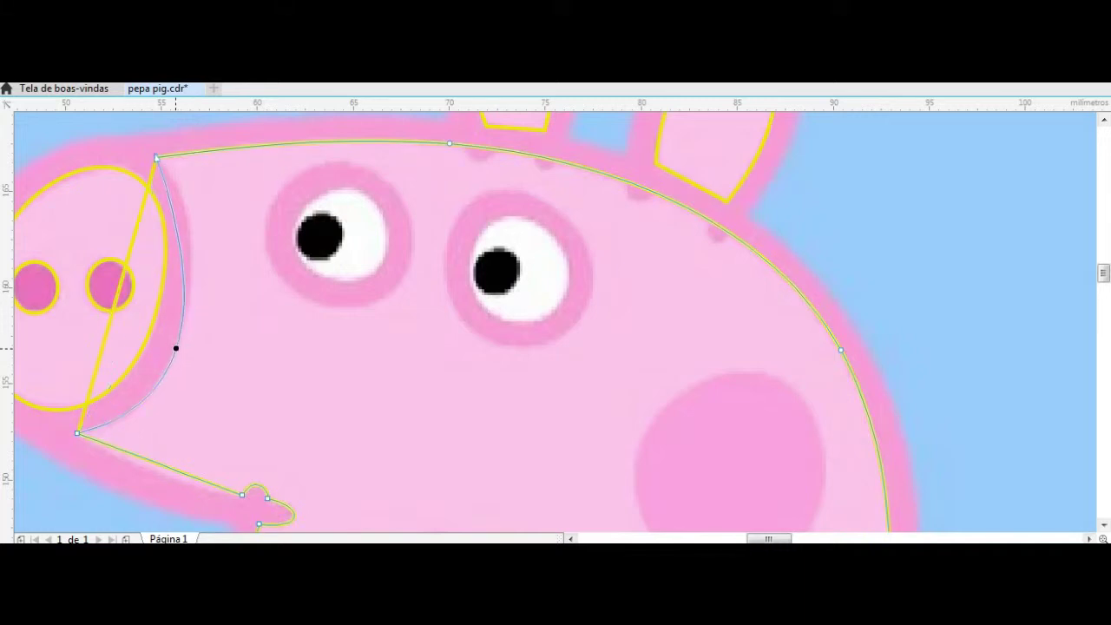
pyautogui.moveTo(192, 282); pyautogui.dragTo(213, 293)
pyautogui.scroll(-2, 555, 347)
# Draw a shorter ellipse over the cheek and square off its upper-right curve
pyautogui.press('space')
pyautogui.press('F7')
pyautogui.moveTo(366, 311); pyautogui.dragTo(460, 429)
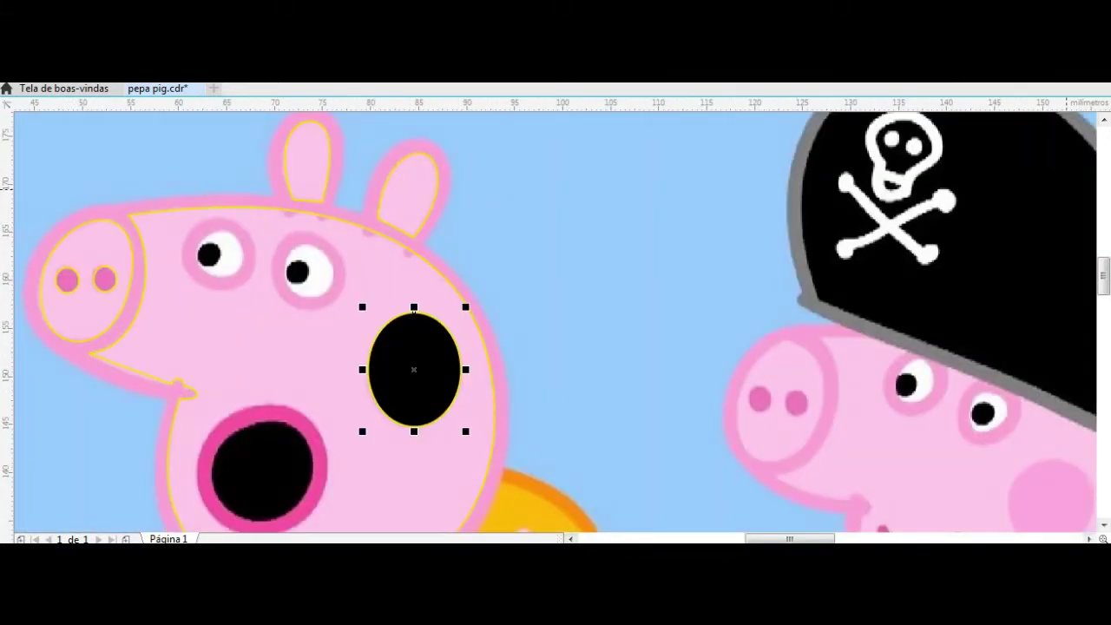
pyautogui.scroll(2, 469, 354)
pyautogui.moveTo(367, 264); pyautogui.dragTo(367, 289)
pyautogui.press('F10')
pyautogui.scroll(2, 442, 319)
pyautogui.moveTo(432, 337); pyautogui.dragTo(449, 324)
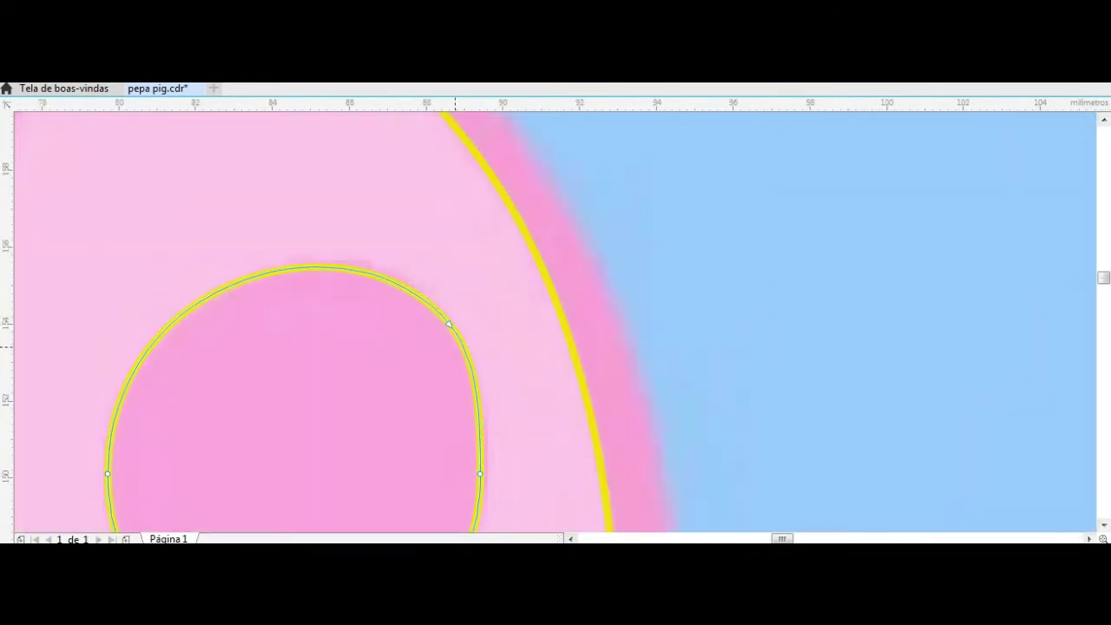
pyautogui.scroll(-4, 479, 399)
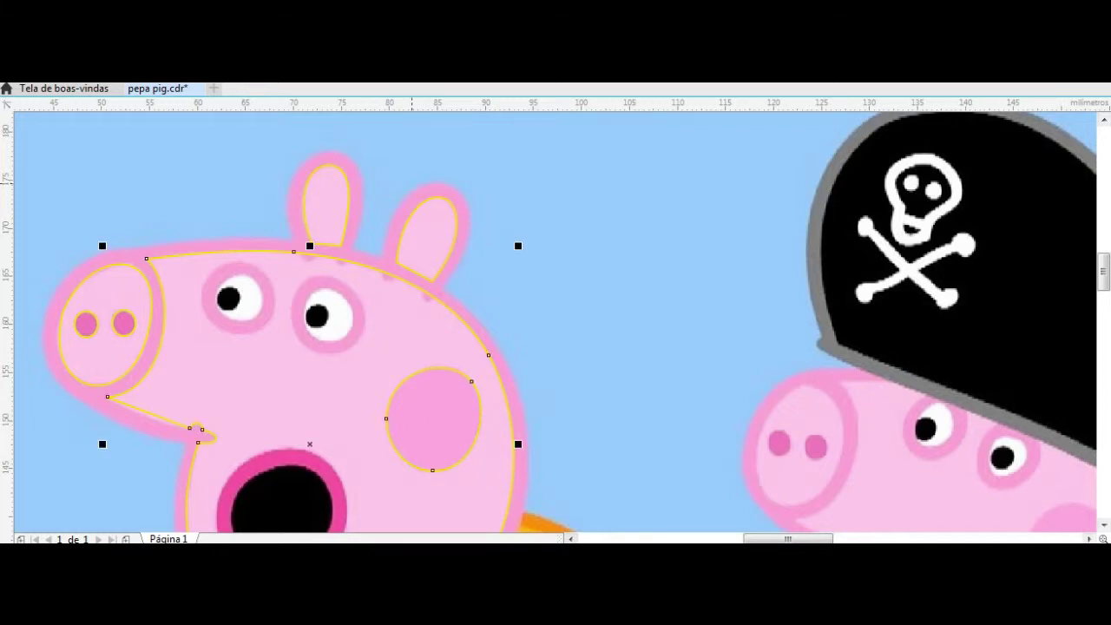
# Draw a thick yellow-outlined circle around the left eye
pyautogui.press('F7')
pyautogui.scroll(4, 231, 278)
pyautogui.moveTo(122, 211); pyautogui.dragTo(402, 501)
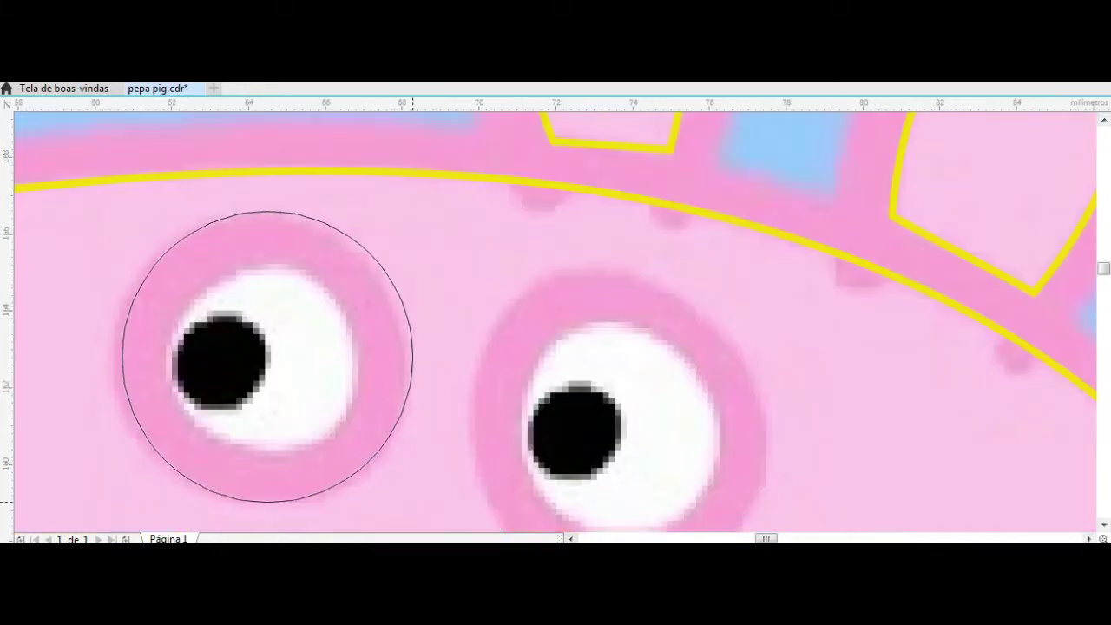
pyautogui.click(260, 215)
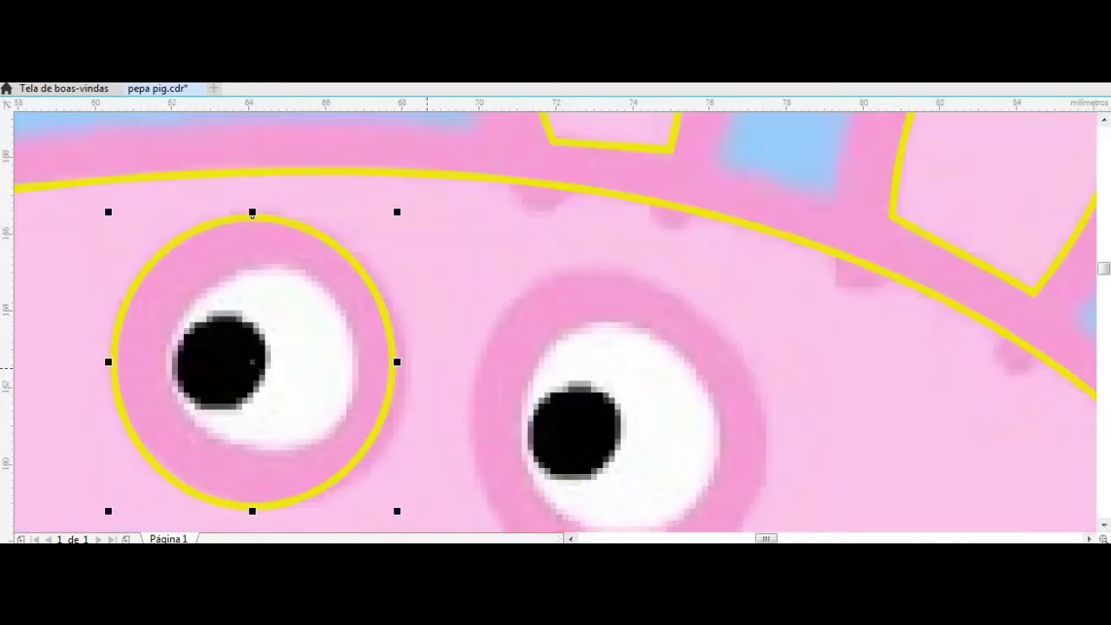
# Copy the eye circle onto the right eye and enlarge it to fit
pyautogui.moveTo(259, 215); pyautogui.dragTo(607, 265)
pyautogui.click(580, 341)
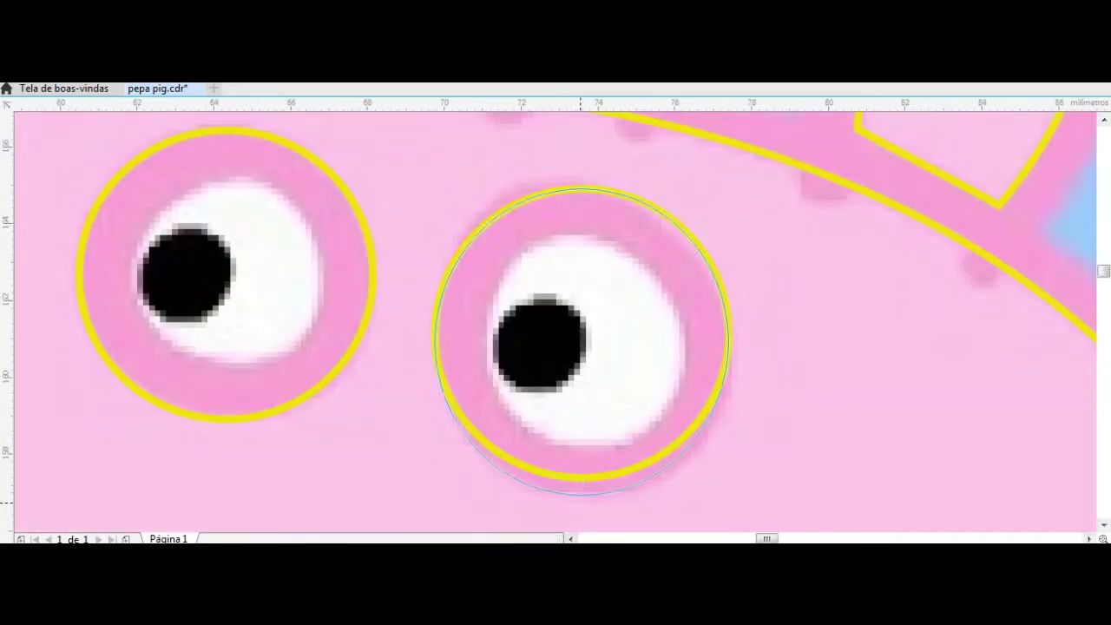
pyautogui.click(580, 341)
pyautogui.moveTo(580, 184); pyautogui.dragTo(577, 175)
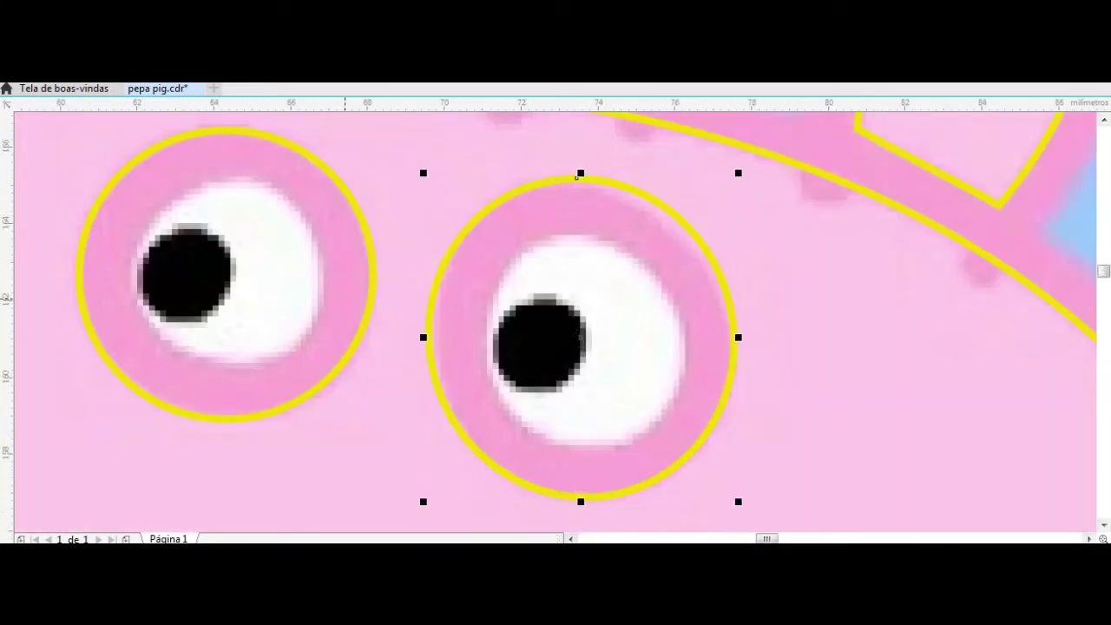
# Draw a circle around the left eye's white
pyautogui.moveTo(131, 173); pyautogui.dragTo(324, 367)
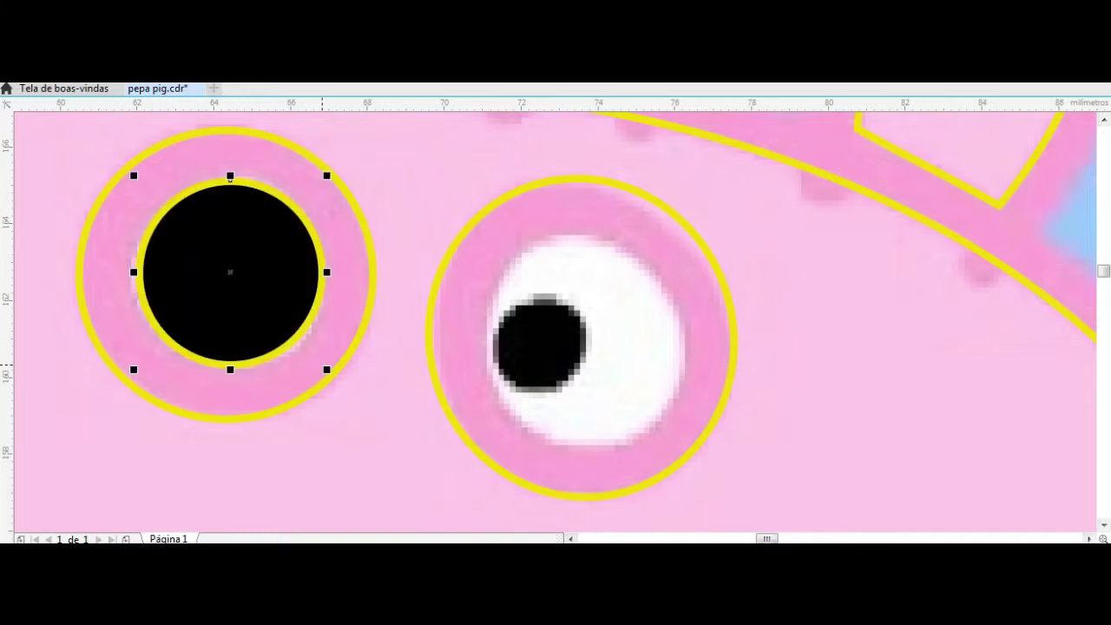
pyautogui.scroll(2, 248, 233)
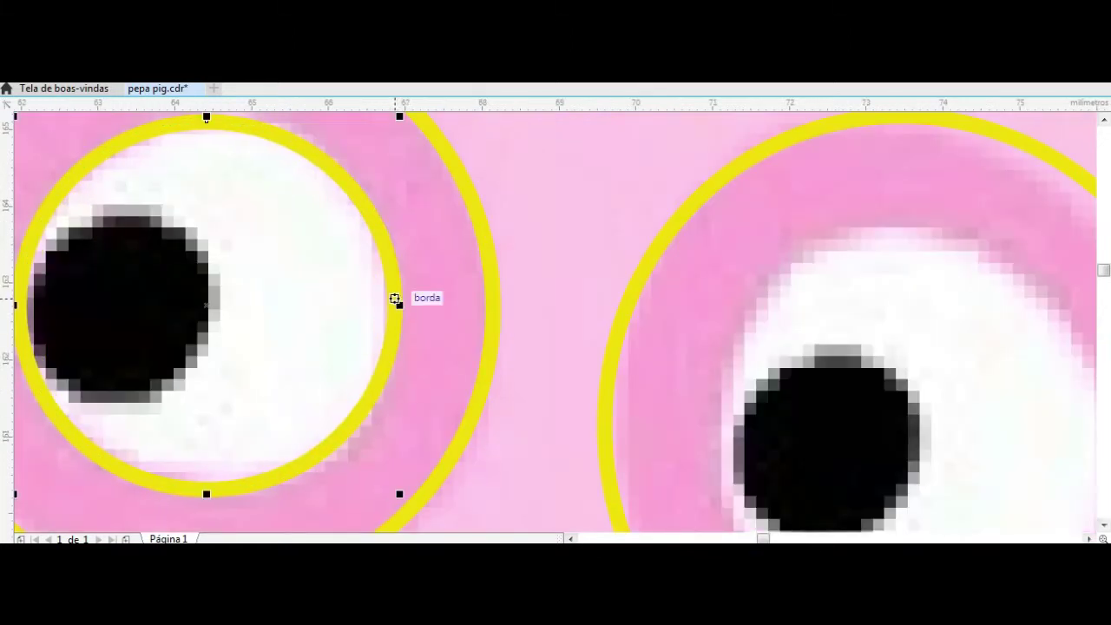
pyautogui.scroll(-2, 394, 298)
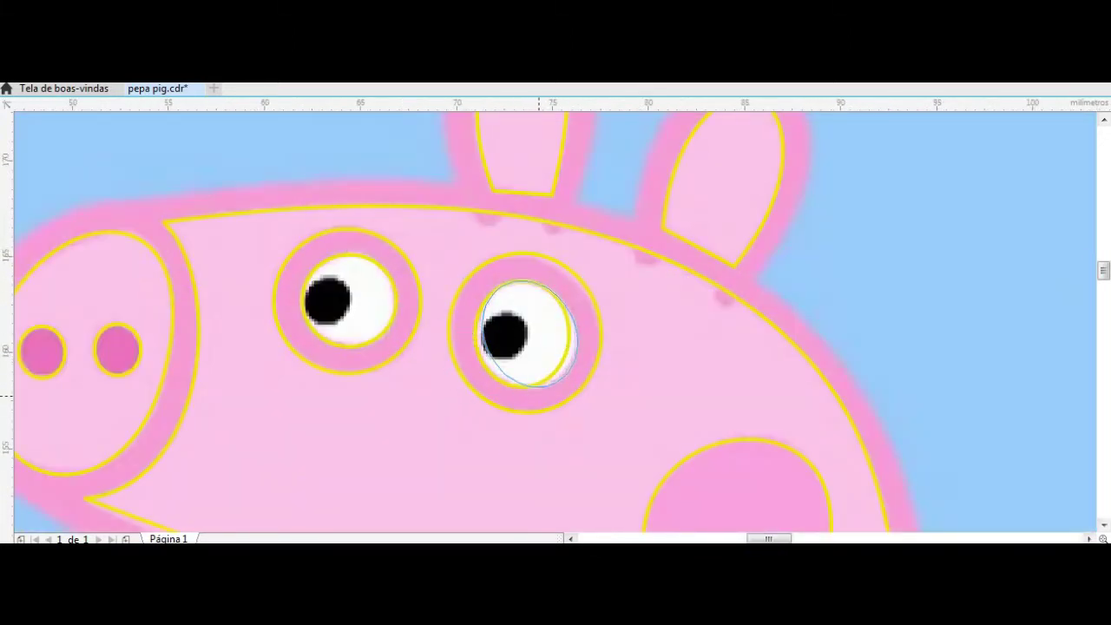
pyautogui.scroll(2, 488, 370)
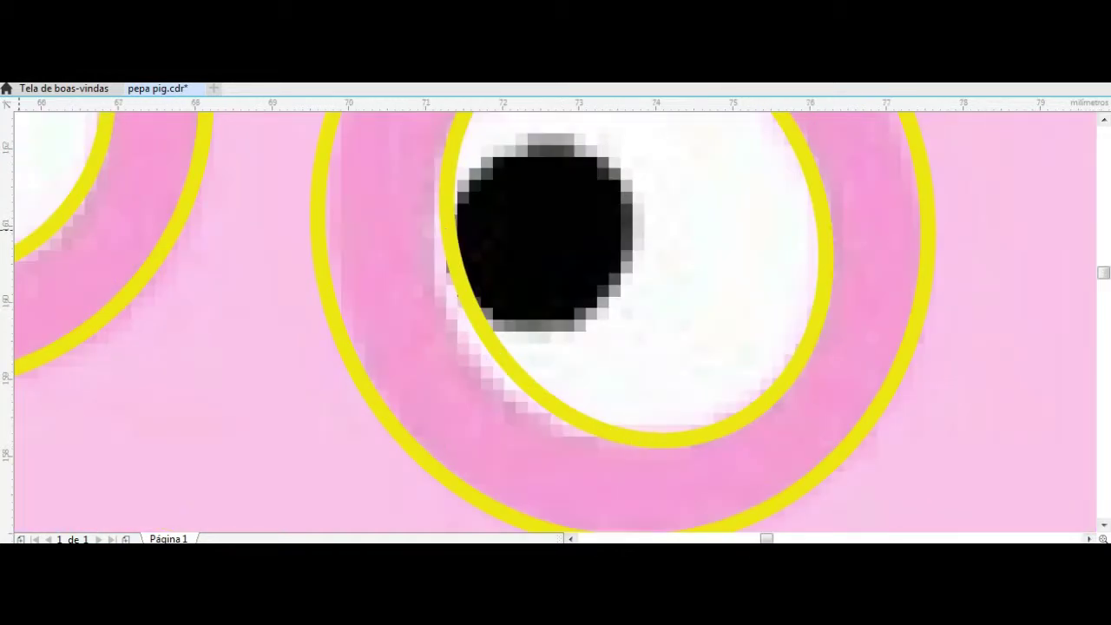
pyautogui.scroll(-2, 686, 447)
pyautogui.scroll(1, 538, 391)
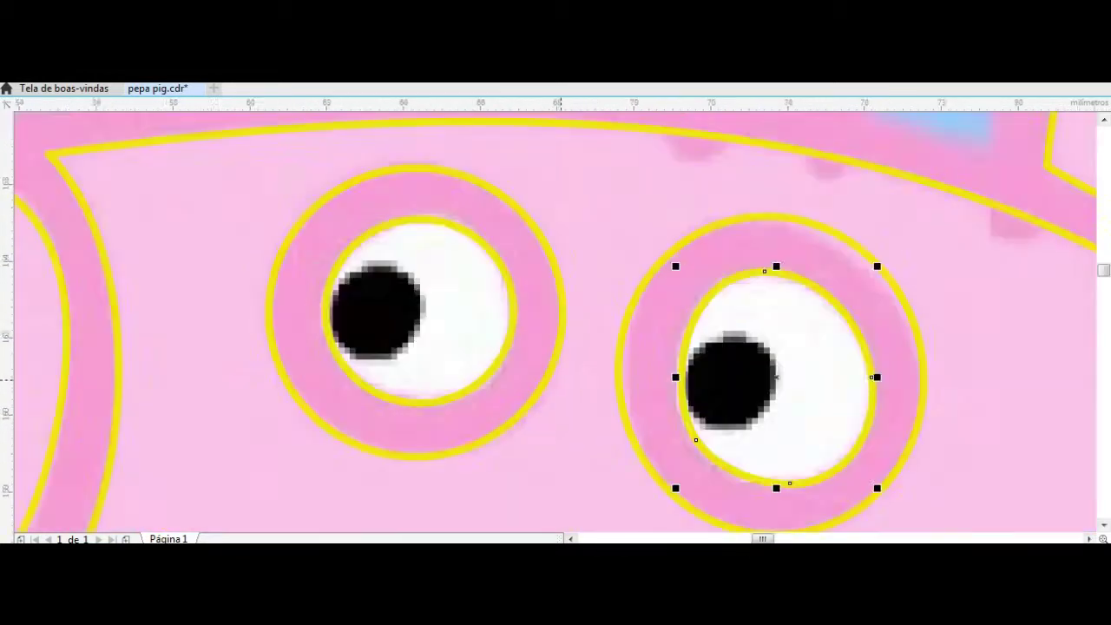
pyautogui.scroll(1, 560, 379)
# Fill the left and right pupil circles black
pyautogui.click(196, 243)
pyautogui.click(911, 332)
pyautogui.keyDown('shift'); pyautogui.click(195, 243); pyautogui.keyUp('shift')
pyautogui.scroll(-3, 429, 318)
# Turn the snout and head outlines green
pyautogui.click(269, 339)
pyautogui.click(361, 261)
pyautogui.press('Tab')
# Stretch the mouth ellipse to fit Peppa's mouth
pyautogui.press('Tab')
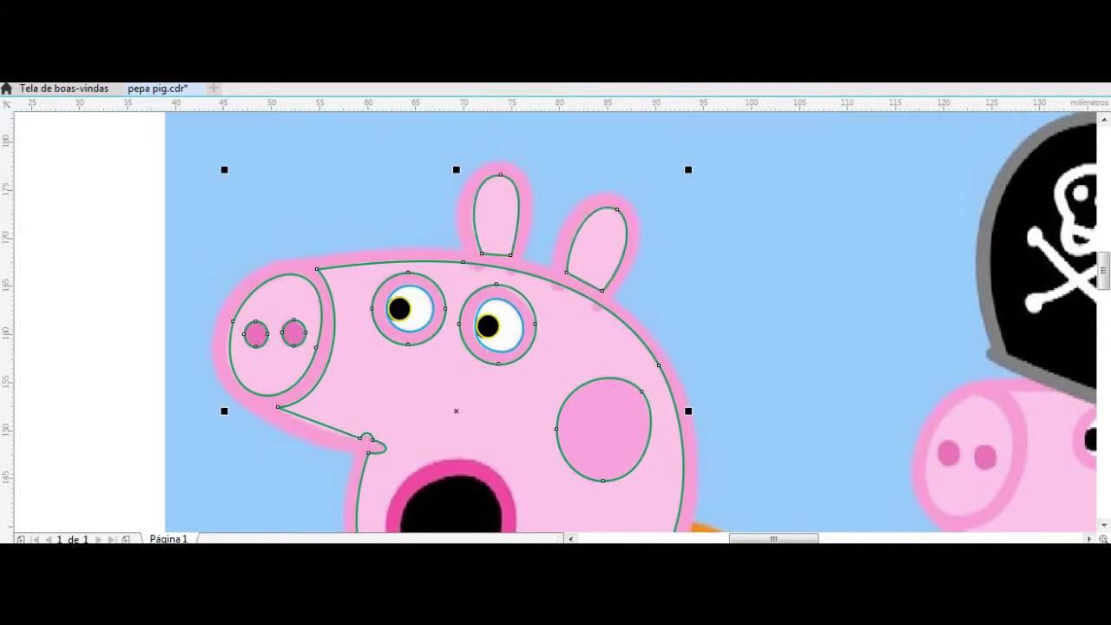
pyautogui.scroll(-3, 577, 321)
pyautogui.scroll(2, 262, 326)
pyautogui.press('Tab')
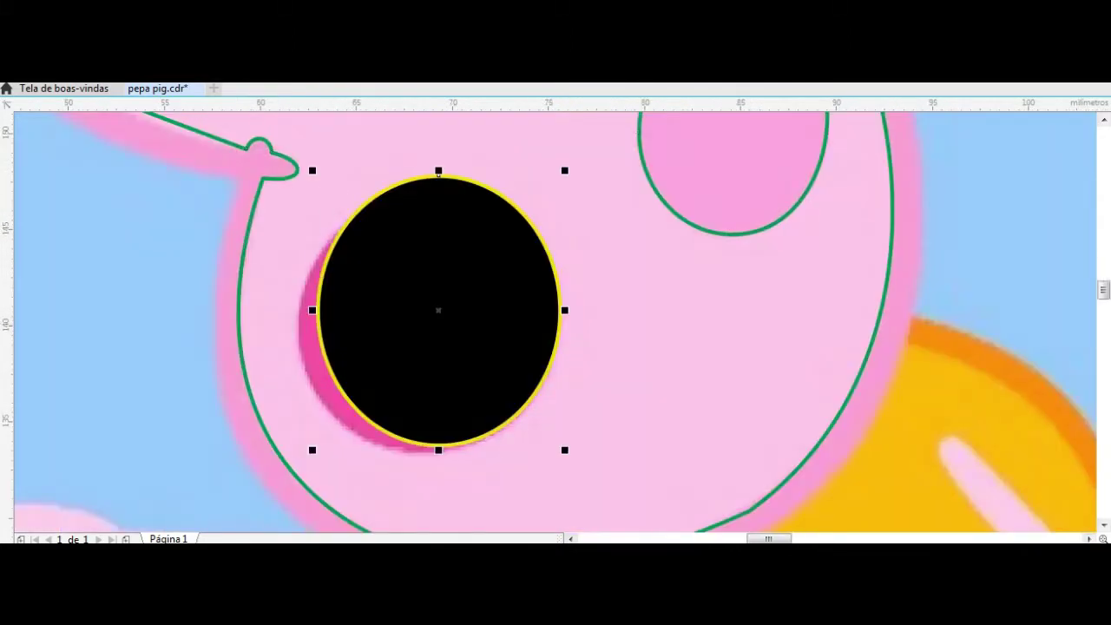
pyautogui.moveTo(307, 333)
pyautogui.mouseDown()
pyautogui.moveTo(311, 341)
pyautogui.moveTo(293, 318)
pyautogui.mouseUp()
pyautogui.press('Escape')
# Draw an inner ellipse and position it on the black mouth opening
pyautogui.scroll(3, 434, 188)
pyautogui.scroll(-3, 443, 191)
pyautogui.moveTo(345, 228); pyautogui.dragTo(549, 436)
pyautogui.scroll(2, 447, 228)
pyautogui.moveTo(446, 231); pyautogui.dragTo(469, 244)
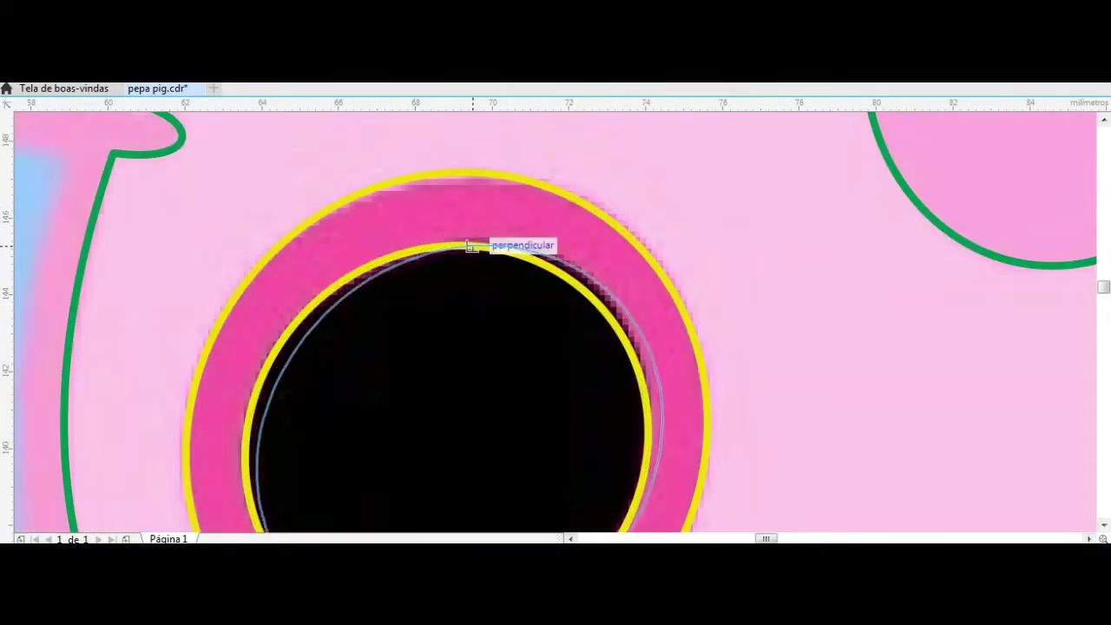
pyautogui.click(425, 187)
# Reshape the inner ellipse's nodes to hug the opening
pyautogui.press('F10')
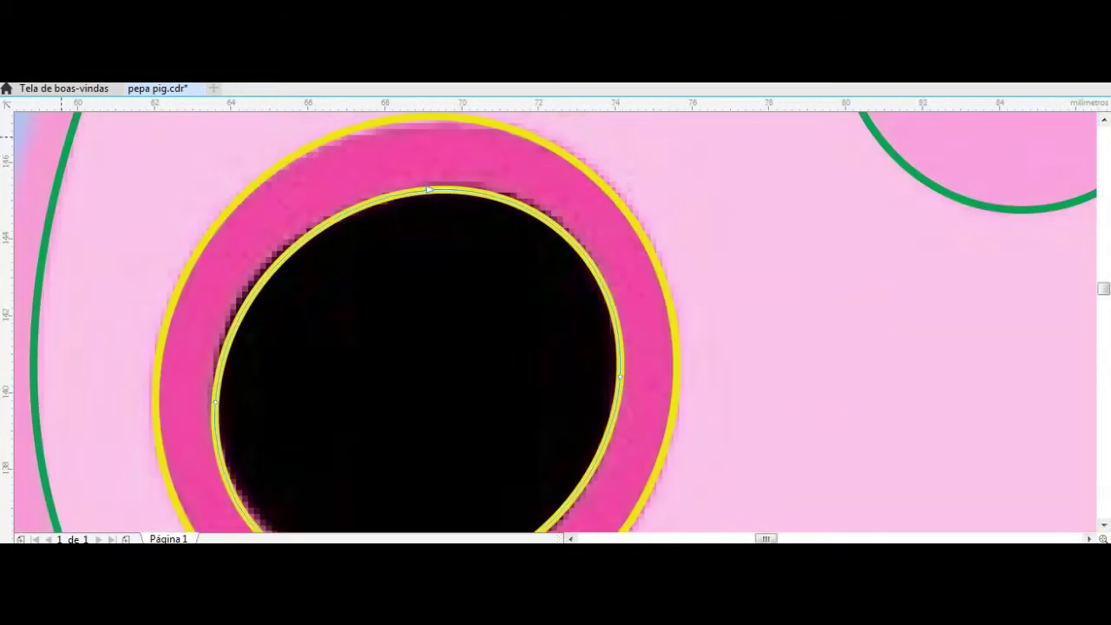
pyautogui.moveTo(275, 265); pyautogui.dragTo(260, 287)
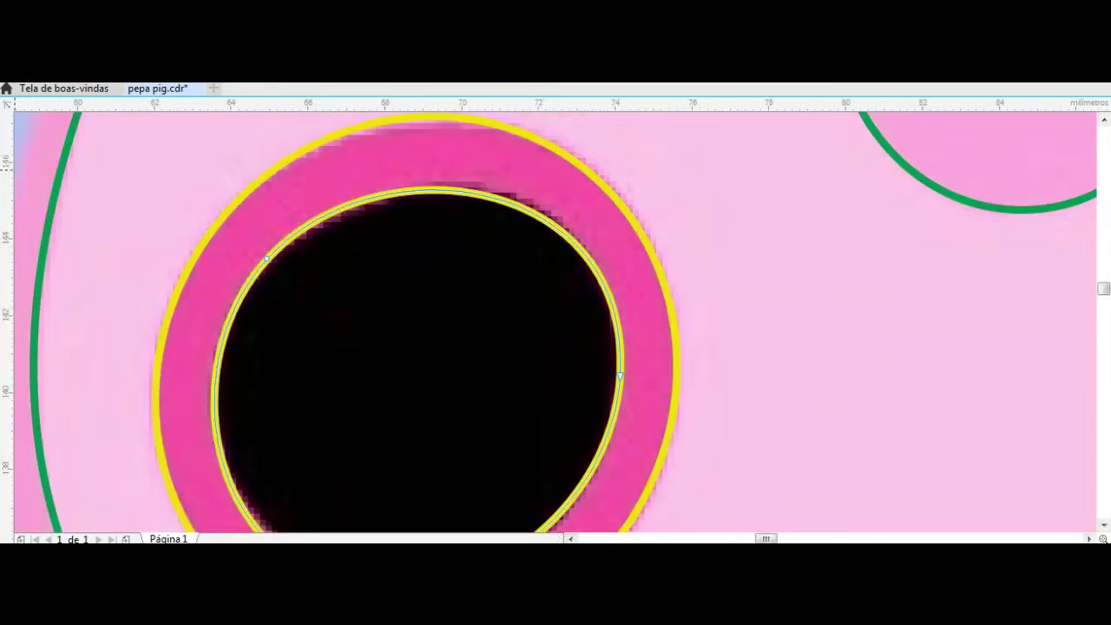
pyautogui.scroll(-5, 318, 385)
pyautogui.scroll(2, 318, 386)
pyautogui.scroll(-2, 318, 386)
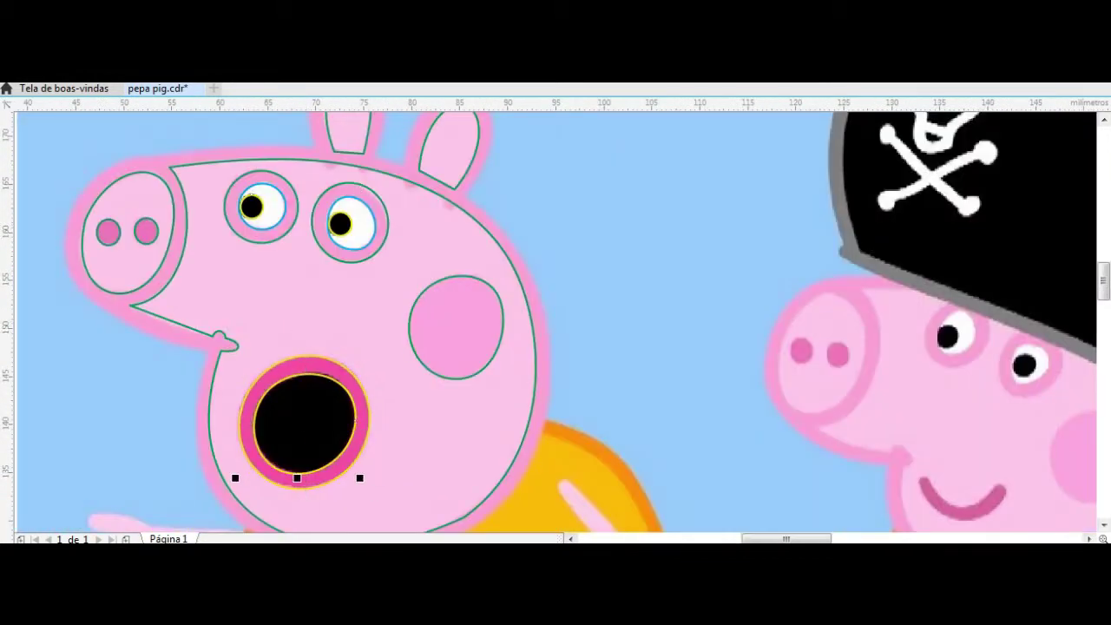
# Make a larger copy of the head outline and fit it to the outer pink border
pyautogui.moveTo(75, 309)
pyautogui.mouseDown()
pyautogui.moveTo(57, 310)
pyautogui.moveTo(67, 310)
pyautogui.mouseUp()
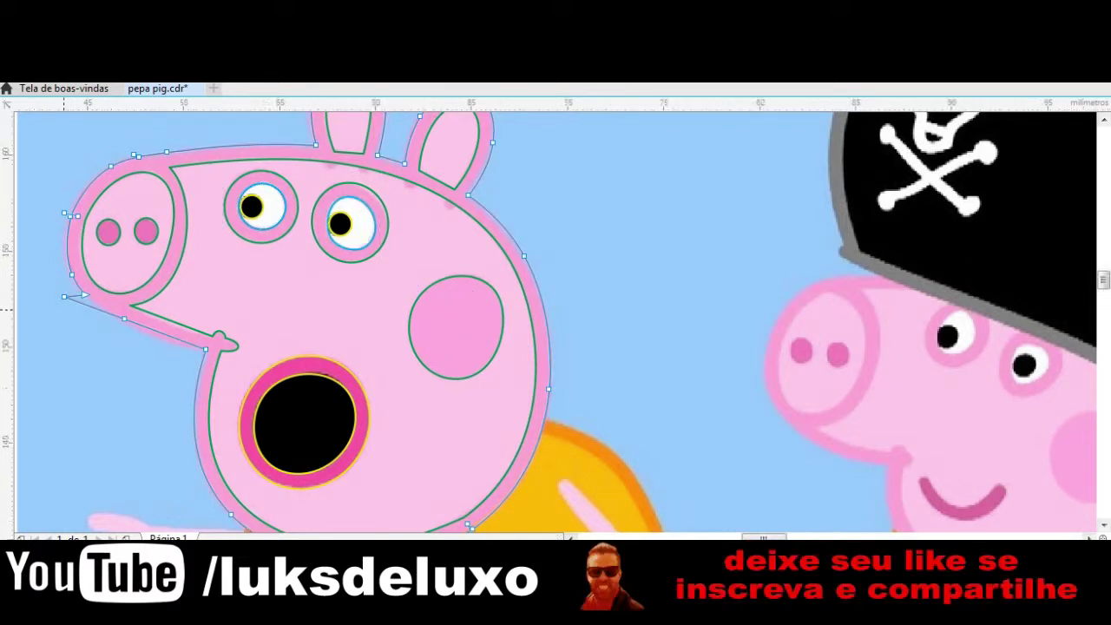
pyautogui.scroll(3, 67, 310)
pyautogui.moveTo(632, 469); pyautogui.dragTo(299, 514)
pyautogui.scroll(-3, 300, 514)
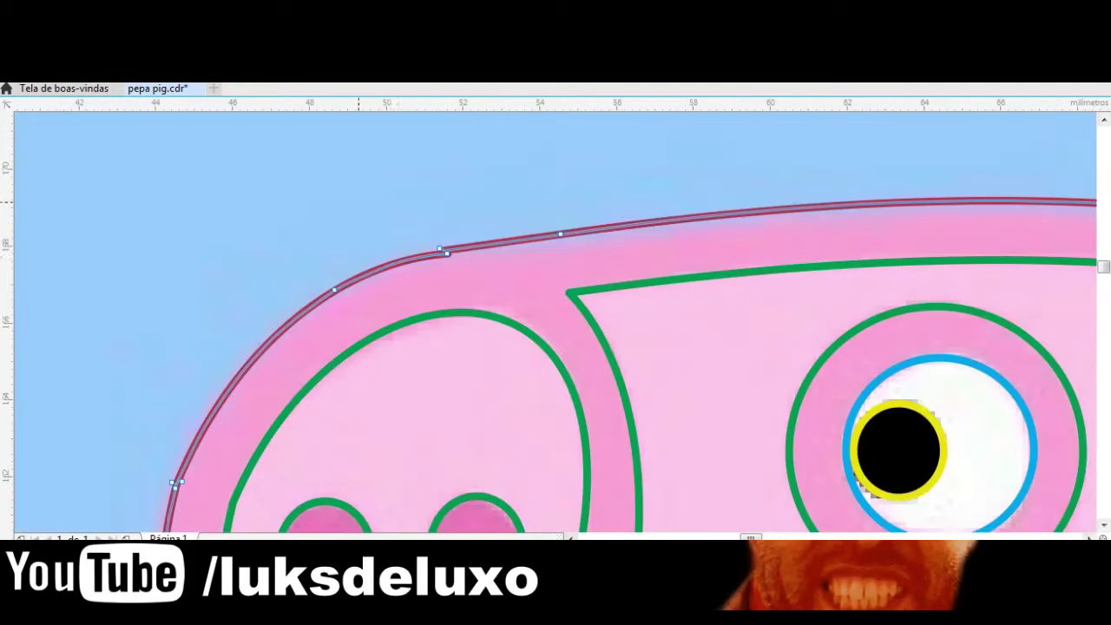
pyautogui.scroll(-1, 291, 504)
pyautogui.scroll(-2, 284, 500)
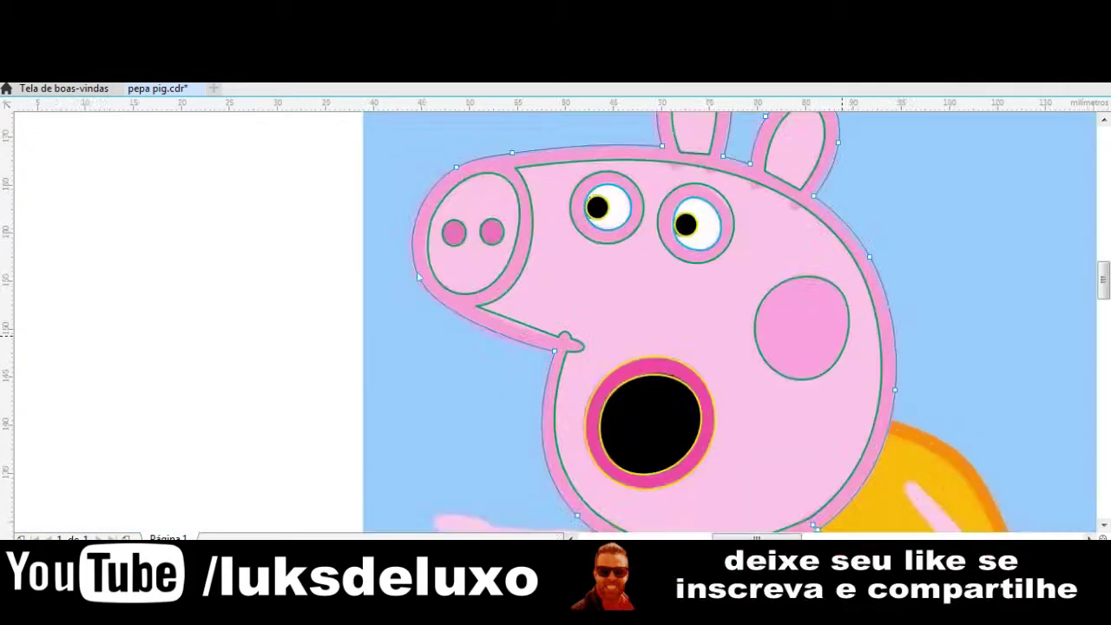
pyautogui.scroll(3, 517, 277)
# Place small circles along the top edge of Peppa's head
pyautogui.click(517, 277)
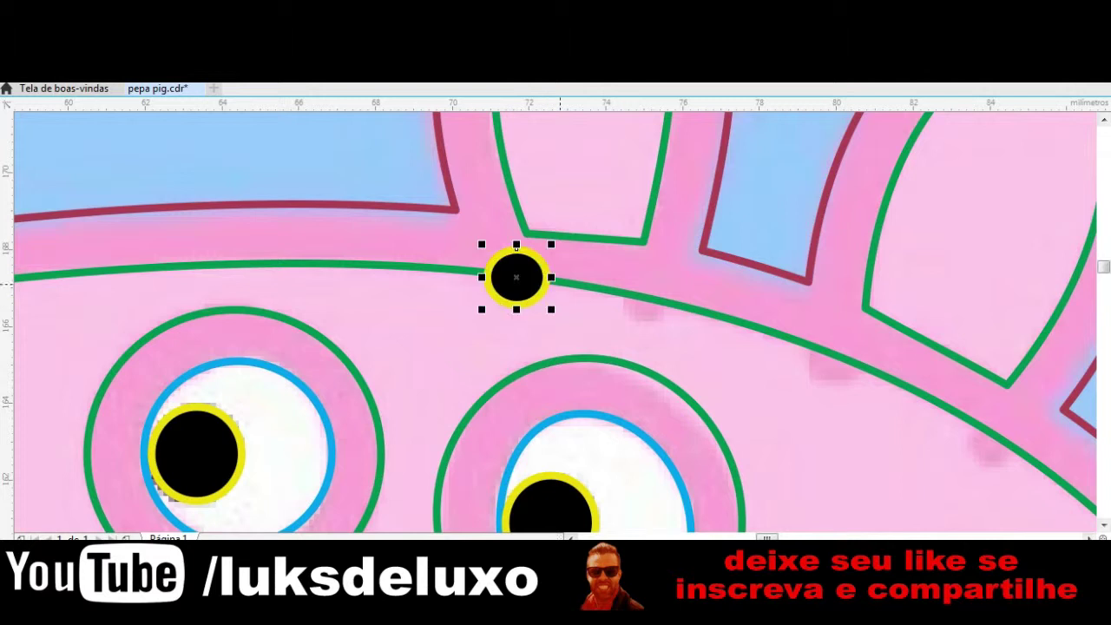
pyautogui.press('space')
pyautogui.press('space')
pyautogui.moveTo(651, 293); pyautogui.dragTo(995, 436)
pyautogui.keyDown('shift'); pyautogui.click(834, 351); pyautogui.keyUp('shift')
pyautogui.hotkey('ctrl', 'l')
pyautogui.press('F10')
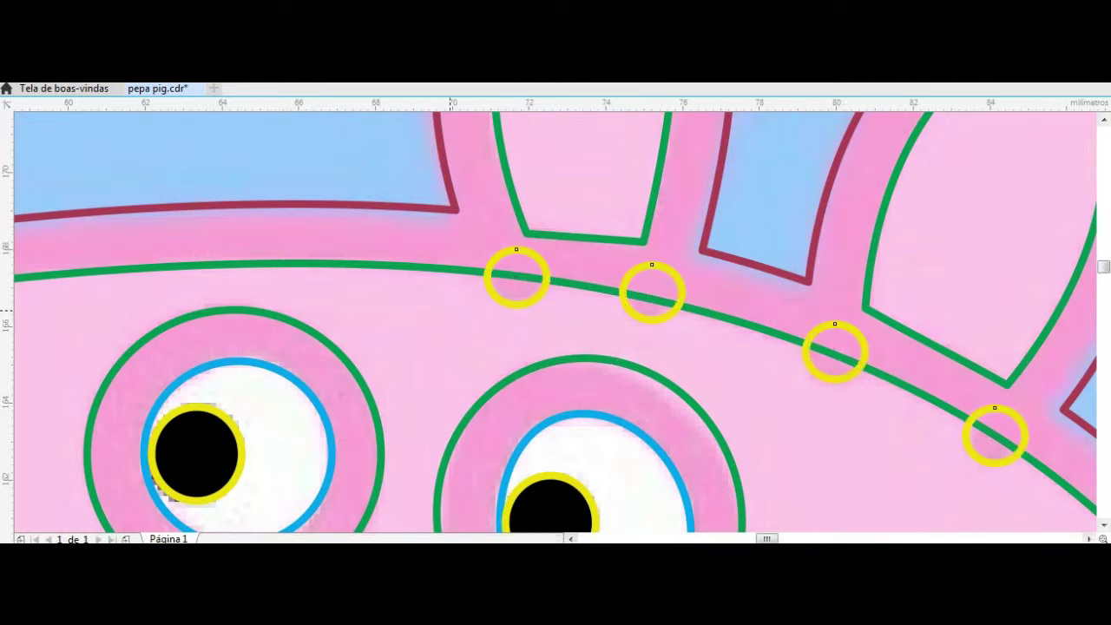
pyautogui.press('F3')
pyautogui.press('F3')
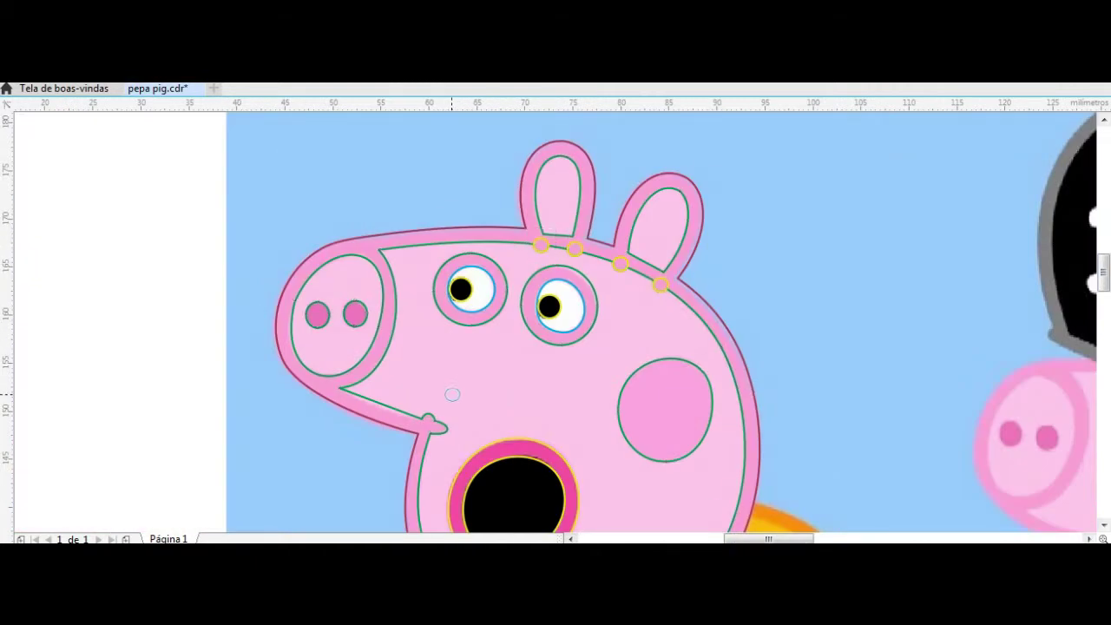
# Trace the bump below the snout with two ellipses and adjust their stacking order
pyautogui.scroll(2, 428, 427)
pyautogui.moveTo(432, 404); pyautogui.dragTo(402, 435)
pyautogui.hotkey('ctrl', 'd')
pyautogui.keyDown('shift'); pyautogui.click(449, 404); pyautogui.keyUp('shift')
pyautogui.hotkey('ctrl', 'pagedown')
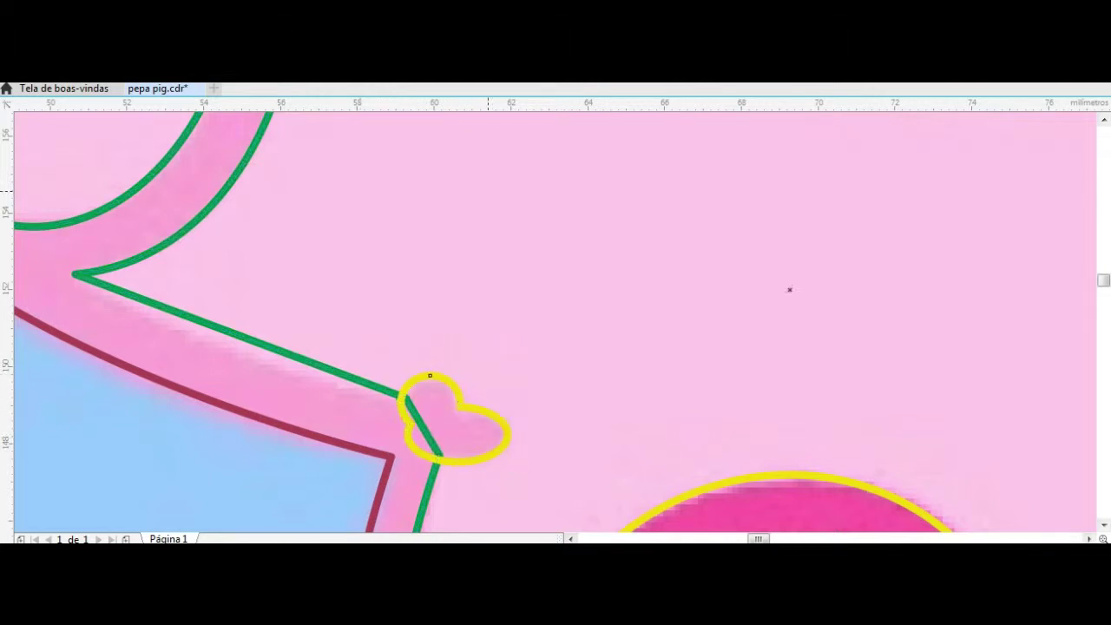
pyautogui.hotkey('ctrl', 'z')
# Zoom in and out to inspect the head tracing and the vest area
pyautogui.scroll(-5, 454, 419)
pyautogui.scroll(5, 464, 486)
pyautogui.scroll(3, 325, 282)
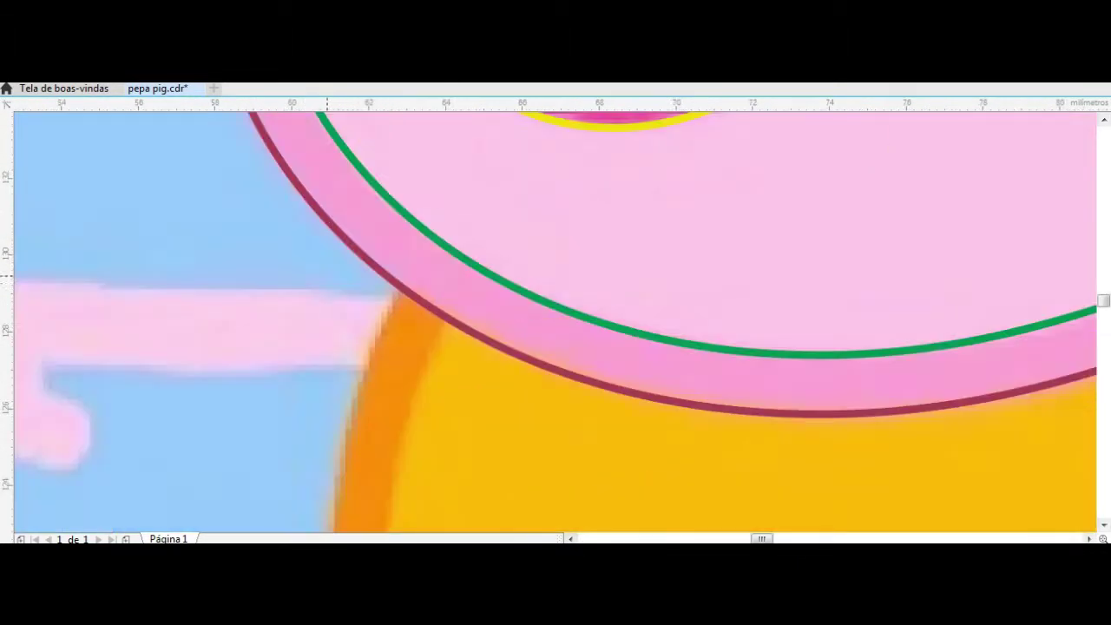
pyautogui.scroll(-2, 406, 290)
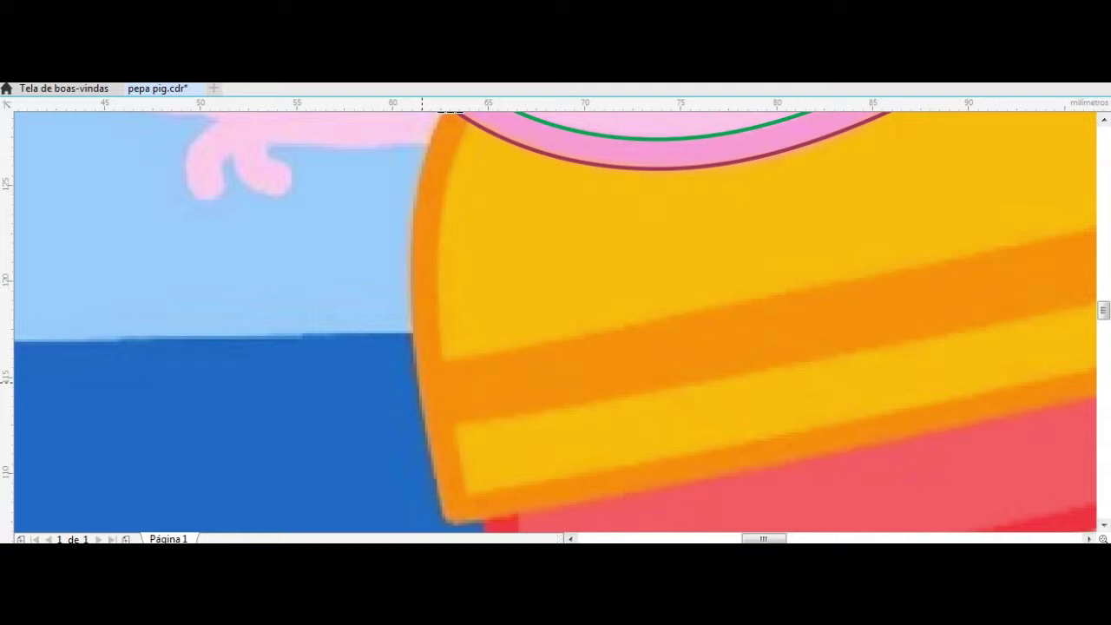
pyautogui.scroll(1, 471, 255)
pyautogui.scroll(2, 472, 254)
pyautogui.scroll(-2, 471, 254)
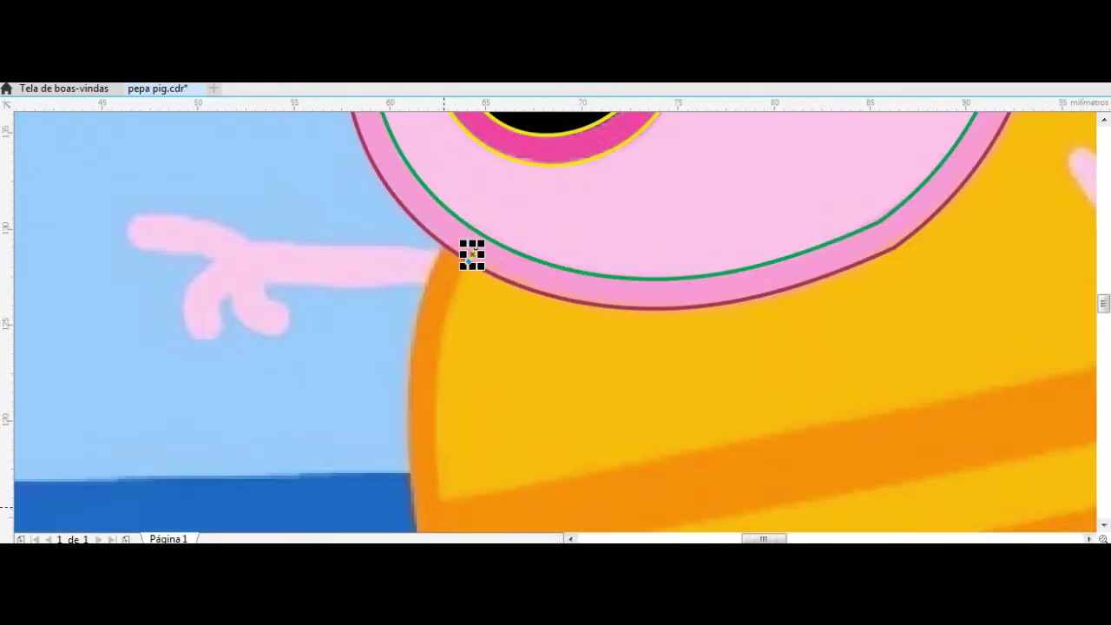
pyautogui.scroll(-2, 471, 255)
pyautogui.scroll(2, 377, 317)
pyautogui.scroll(-2, 378, 317)
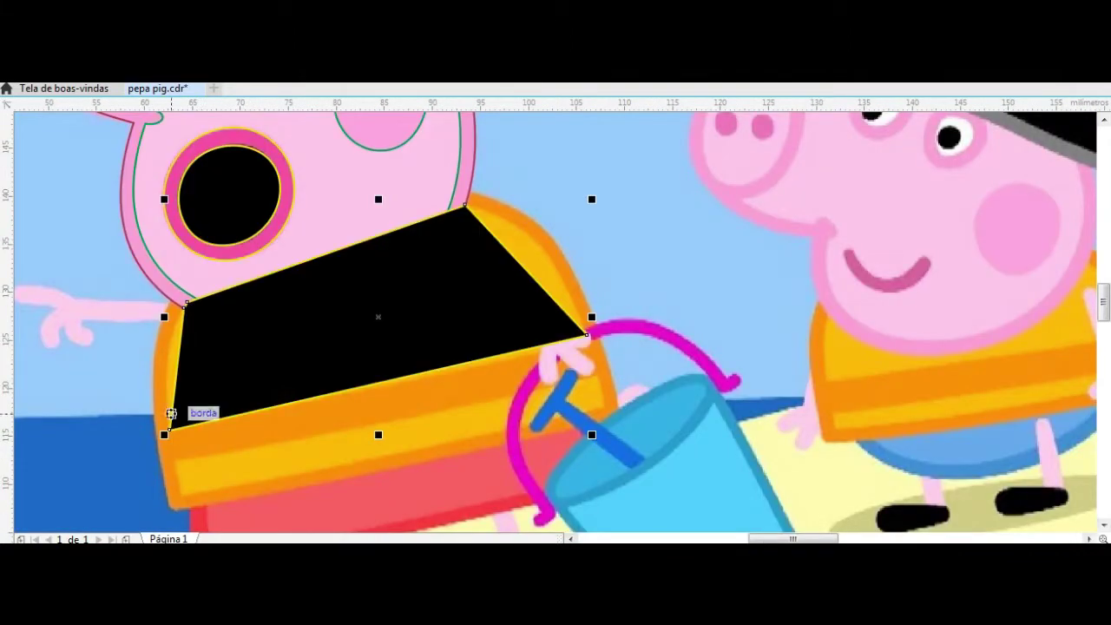
# Pull the vest shape's bottom-left corner down and add a corner along its lower edge
pyautogui.moveTo(171, 414); pyautogui.dragTo(181, 497)
pyautogui.moveTo(547, 351); pyautogui.dragTo(605, 408)
pyautogui.press('space')
pyautogui.press('space')
pyautogui.moveTo(24, 126); pyautogui.dragTo(710, 501)
# Bow the vest's left edge into a curve and send the shape behind the head
pyautogui.scroll(2, 169, 377)
pyautogui.moveTo(178, 359); pyautogui.dragTo(154, 359)
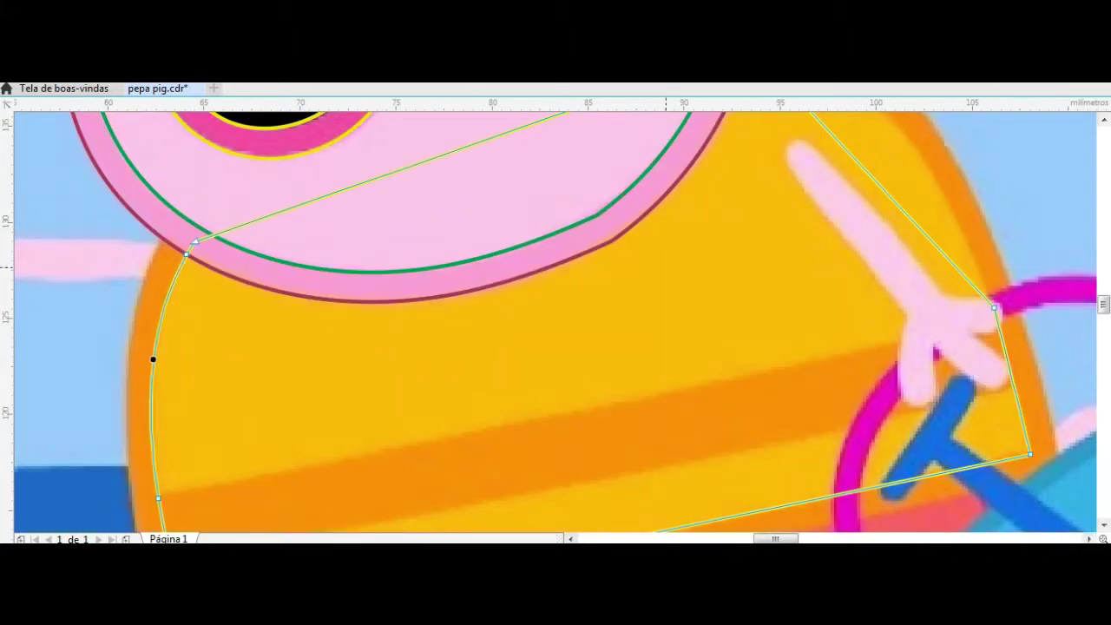
pyautogui.scroll(-2, 911, 184)
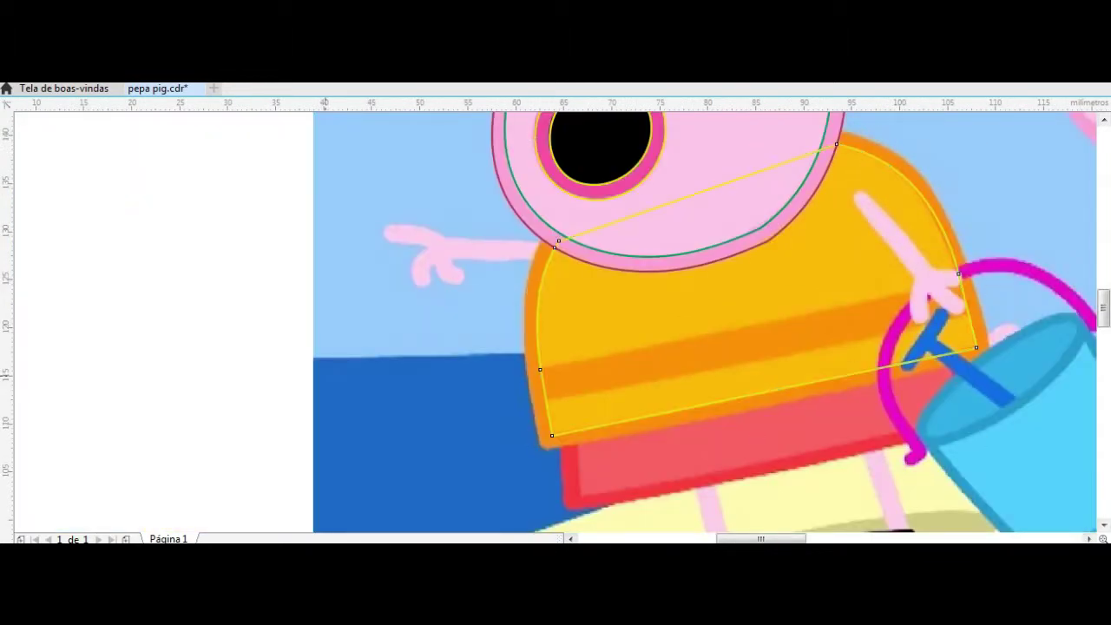
pyautogui.press('space')
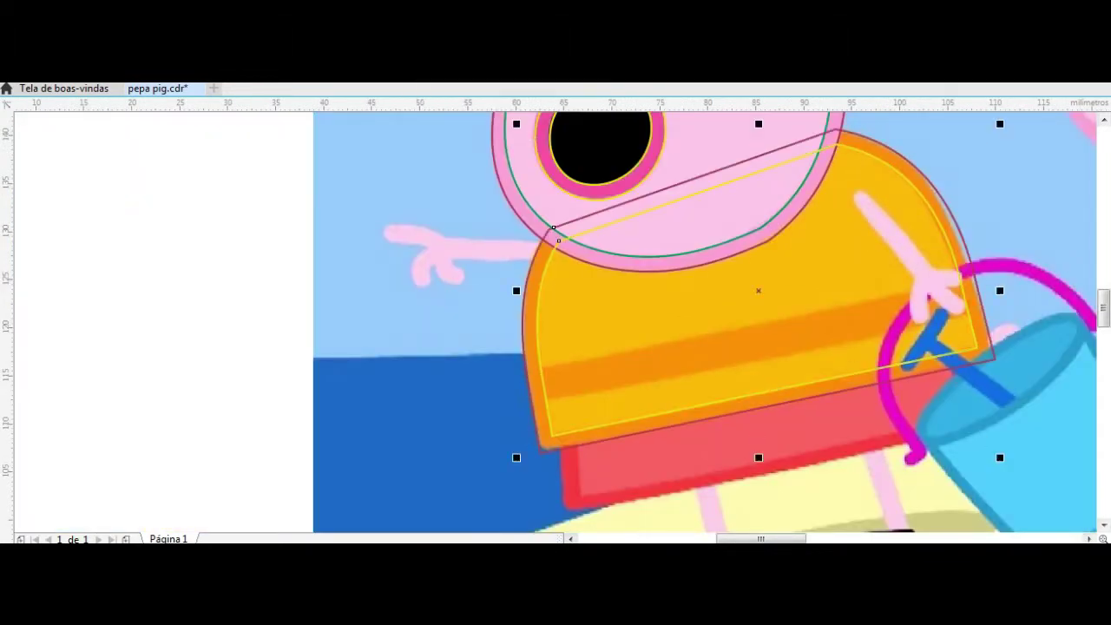
pyautogui.hotkey('ctrl', 'pagedown')
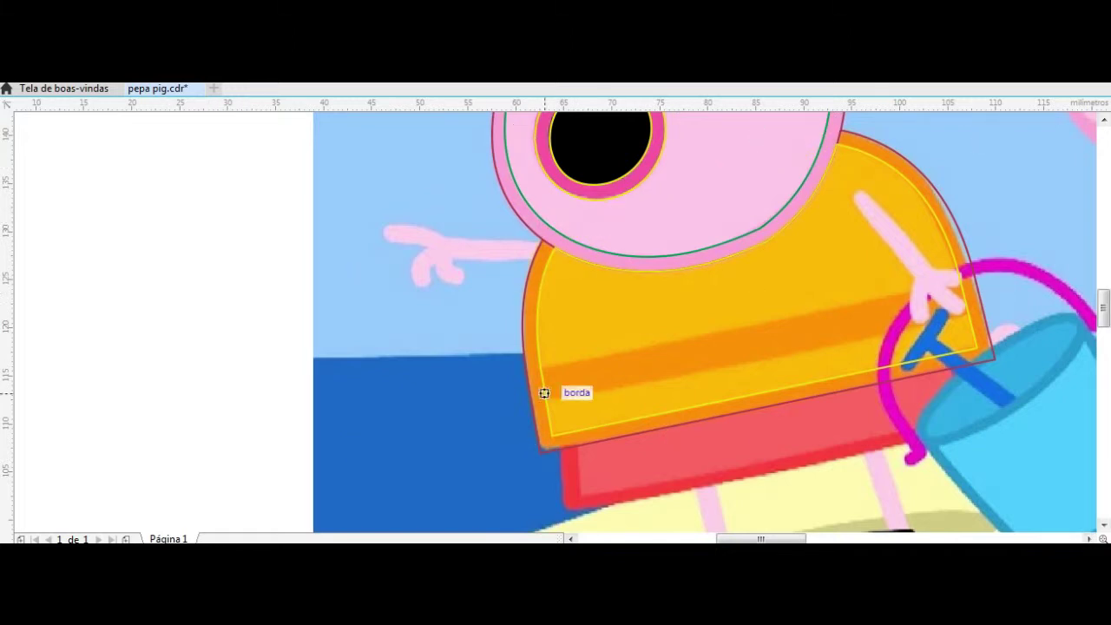
pyautogui.scroll(5, 544, 393)
pyautogui.scroll(-5, 377, 179)
pyautogui.scroll(4, 516, 286)
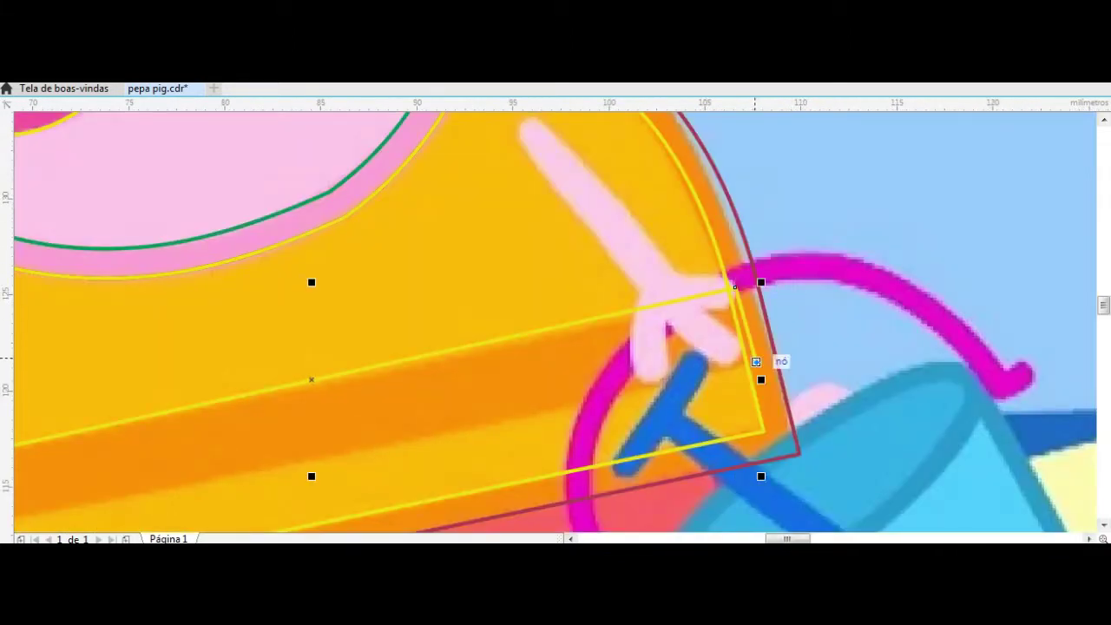
# Line up the stripe outline's left and right ends with the vest edges
pyautogui.hscroll(-5, 756, 362)
pyautogui.moveTo(268, 330); pyautogui.dragTo(241, 416)
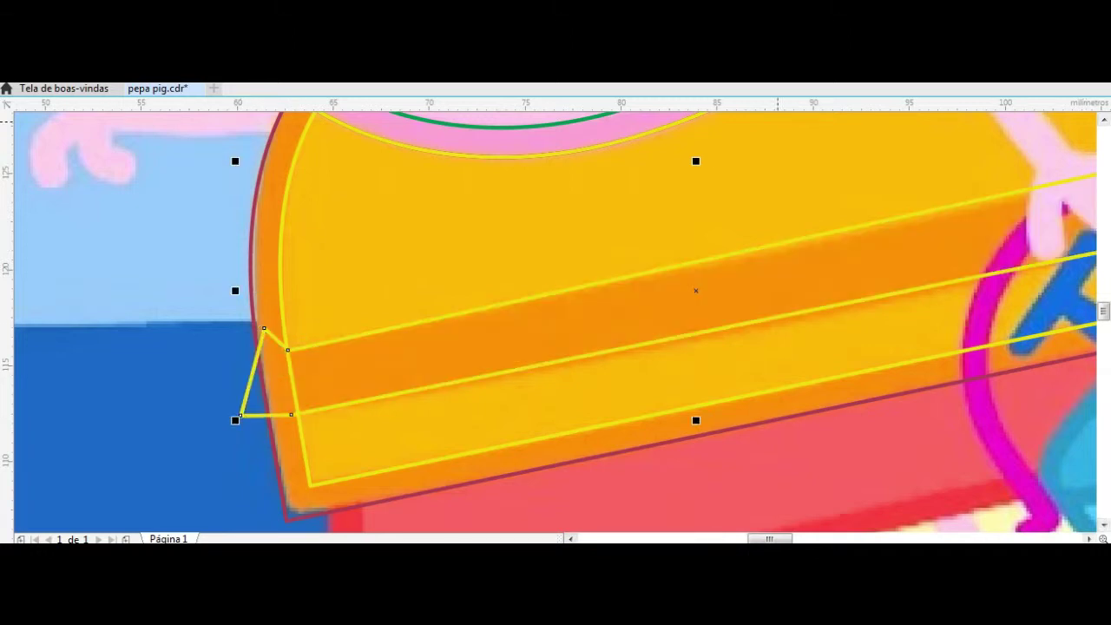
pyautogui.scroll(-5, 557, 276)
pyautogui.scroll(5, 712, 279)
pyautogui.moveTo(547, 195); pyautogui.dragTo(558, 177)
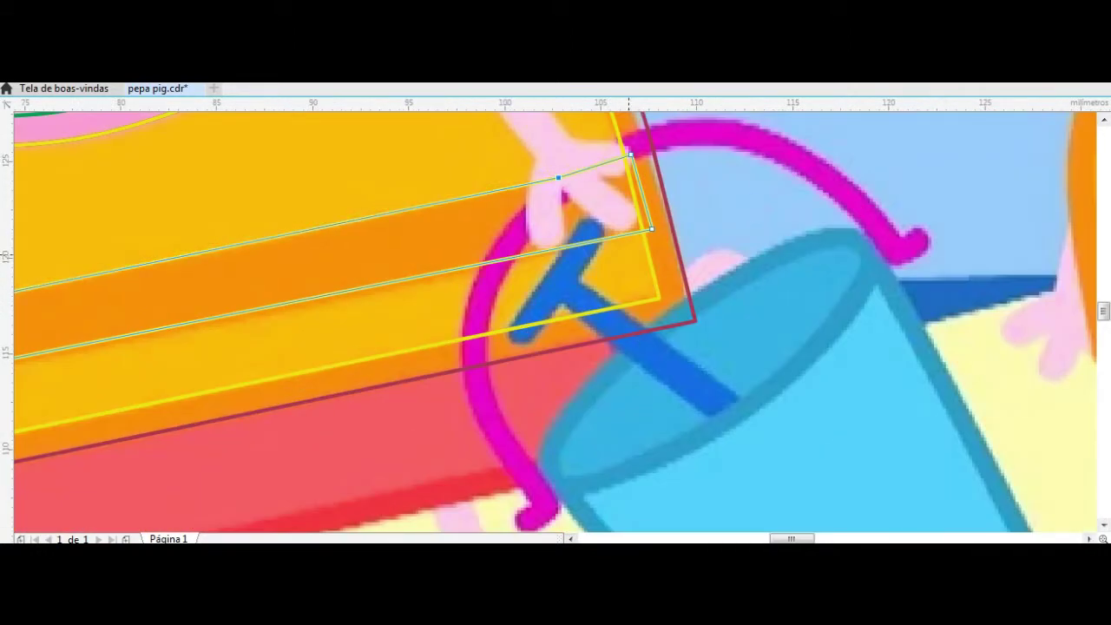
pyautogui.hscroll(-5, 628, 256)
pyautogui.moveTo(537, 220); pyautogui.dragTo(537, 220)
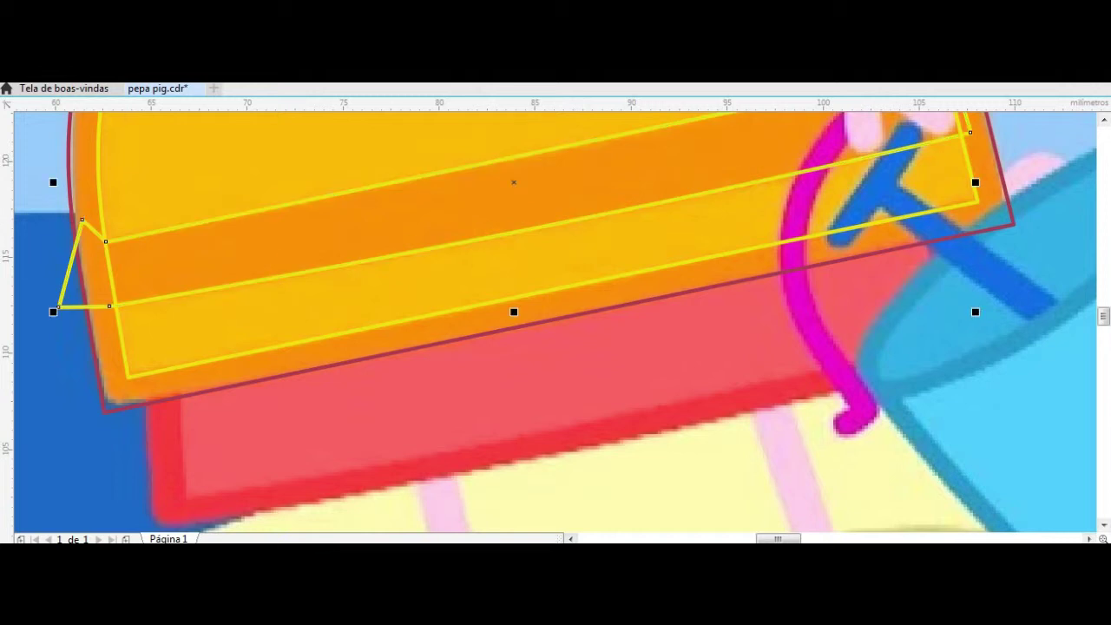
# Trace the red band beneath the vest as a closed Bézier outline
pyautogui.click(75, 293)
pyautogui.keyDown('shift'); pyautogui.click(116, 261); pyautogui.keyUp('shift')
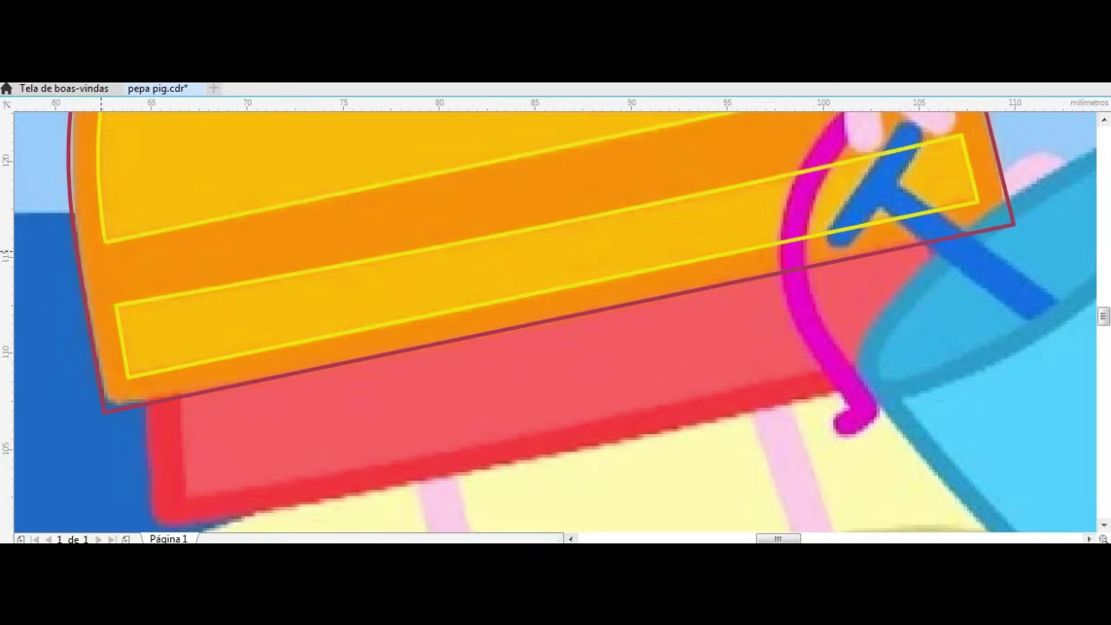
pyautogui.scroll(-2, 174, 300)
pyautogui.click(130, 273)
pyautogui.click(130, 397)
pyautogui.click(894, 241)
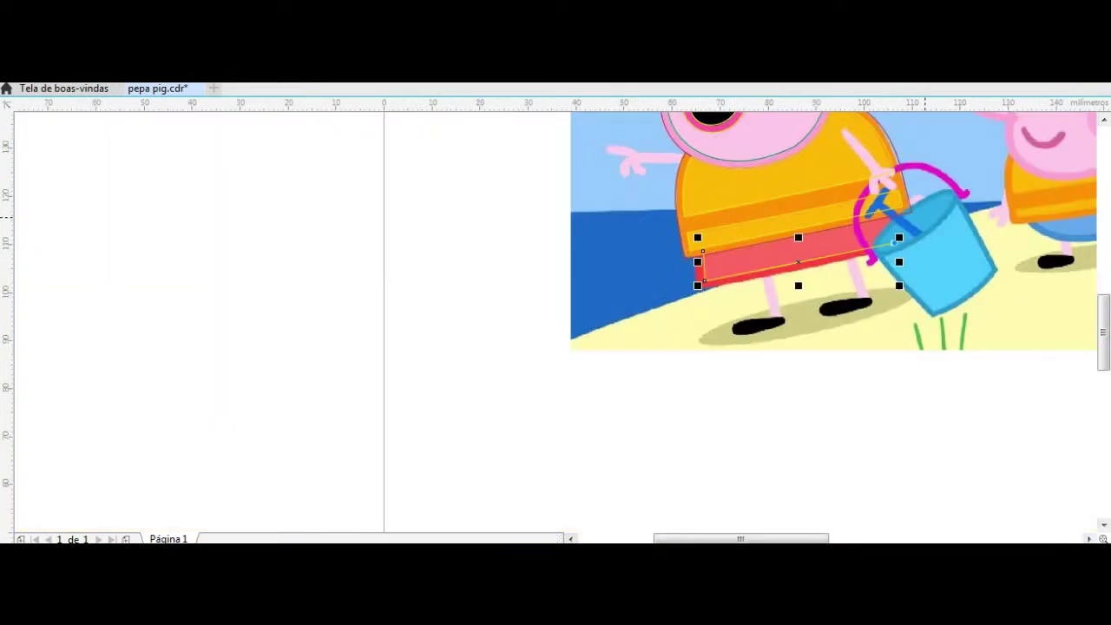
pyautogui.scroll(-3, 894, 242)
pyautogui.scroll(3, 928, 212)
pyautogui.click(846, 193)
pyautogui.click(37, 353)
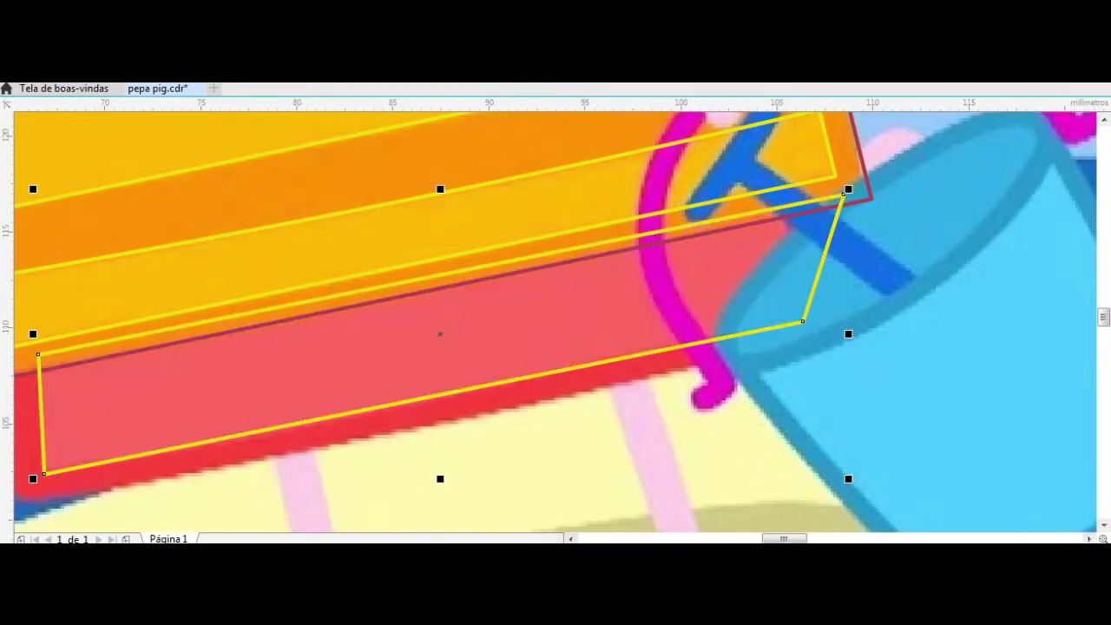
# Try an outer contour on the red band, then undo it
pyautogui.moveTo(469, 221); pyautogui.dragTo(446, 199)
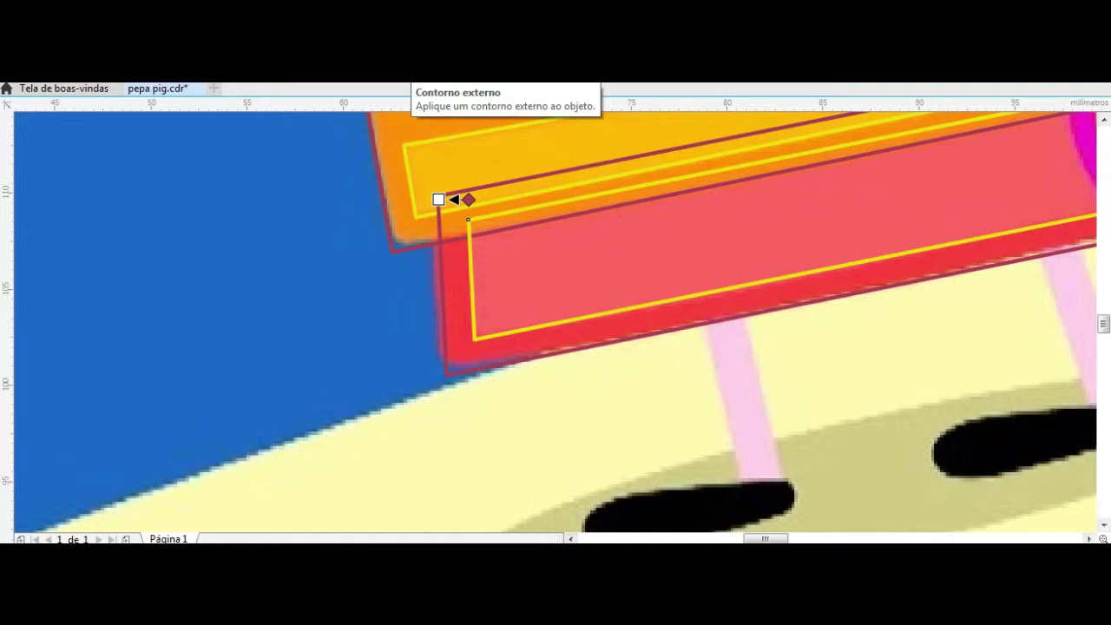
pyautogui.hotkey('ctrl', 'z')
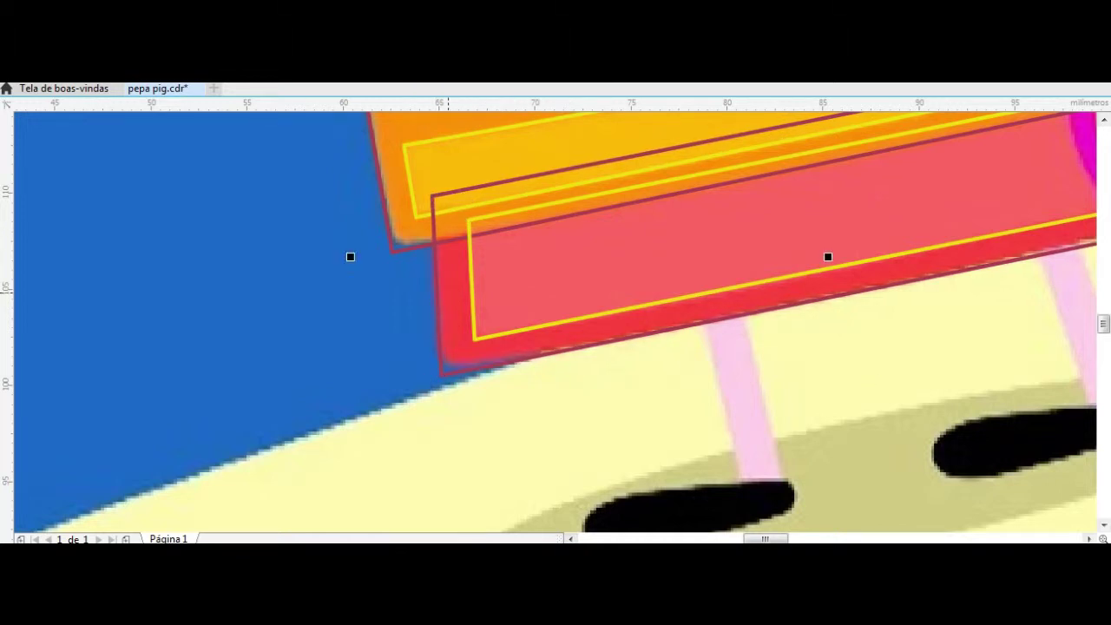
pyautogui.press('Escape')
pyautogui.hotkey('ctrl', 'z')
pyautogui.scroll(-4, 276, 287)
pyautogui.scroll(3, 679, 231)
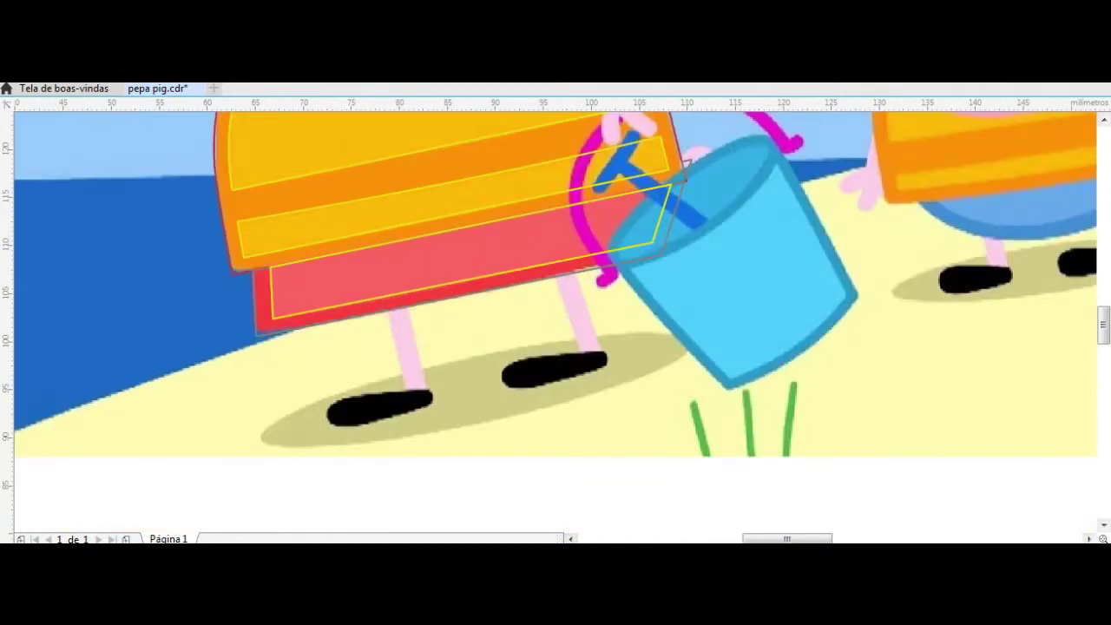
pyautogui.scroll(3, 680, 230)
pyautogui.scroll(-2, 680, 230)
pyautogui.scroll(-2, 509, 165)
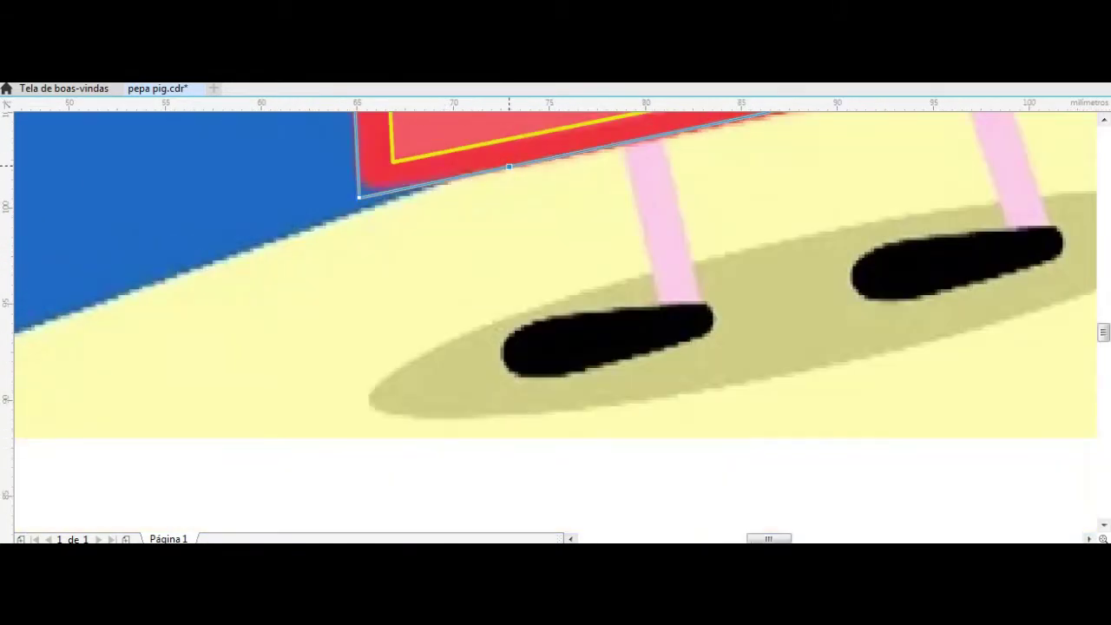
# Turn the band's bottom-left corner node into a smooth, tightened curve
pyautogui.click(359, 197)
pyautogui.press('Delete')
pyautogui.moveTo(361, 232); pyautogui.dragTo(404, 202)
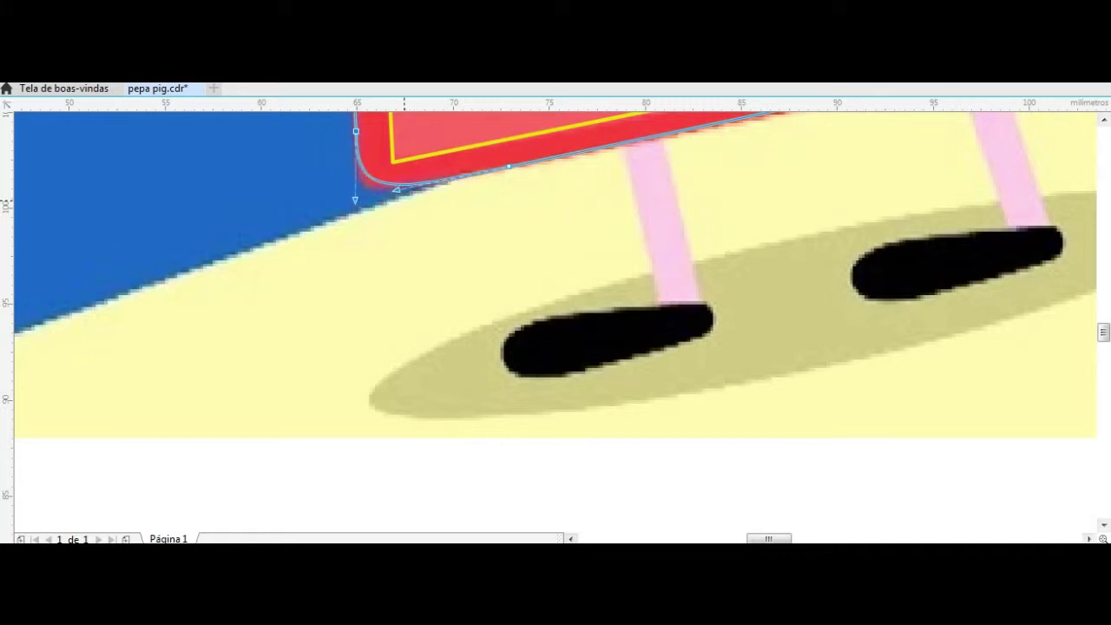
pyautogui.scroll(-5, 556, 321)
# Reshape a curve segment of the previous outline with the Shape tool
pyautogui.scroll(5, 800, 500)
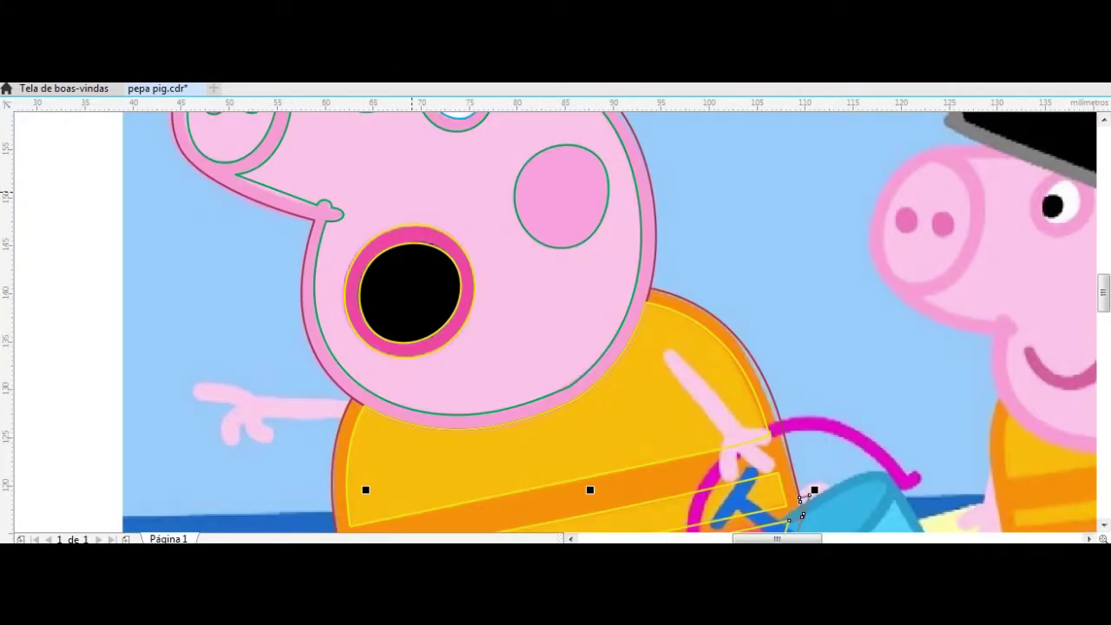
pyautogui.scroll(3, 287, 196)
pyautogui.click(5, 205)
pyautogui.moveTo(265, 183); pyautogui.dragTo(261, 188)
pyautogui.press('Escape')
pyautogui.scroll(-2, 320, 346)
pyautogui.scroll(2, 319, 346)
pyautogui.scroll(1, 441, 356)
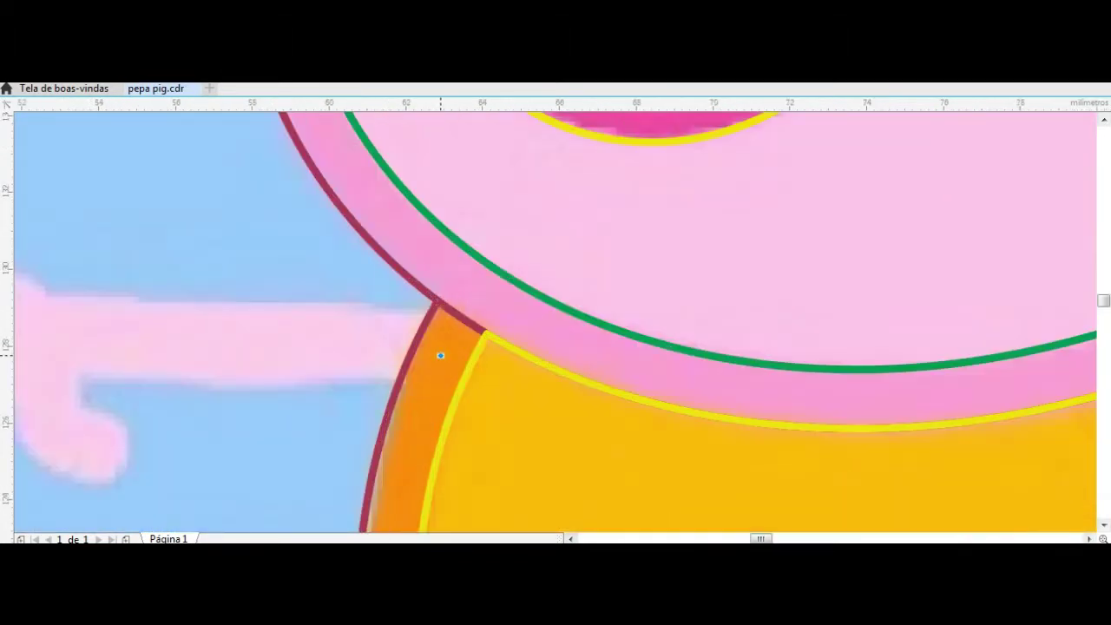
pyautogui.scroll(-1, 441, 356)
# Trace Peppa's pointing arm and fingers as a closed Bézier outline from the shoulder
pyautogui.click(431, 310)
pyautogui.click(233, 304)
pyautogui.click(128, 276)
pyautogui.click(132, 307)
pyautogui.click(202, 320)
pyautogui.click(171, 365)
pyautogui.click(209, 380)
pyautogui.click(245, 392)
pyautogui.click(249, 339)
pyautogui.click(423, 344)
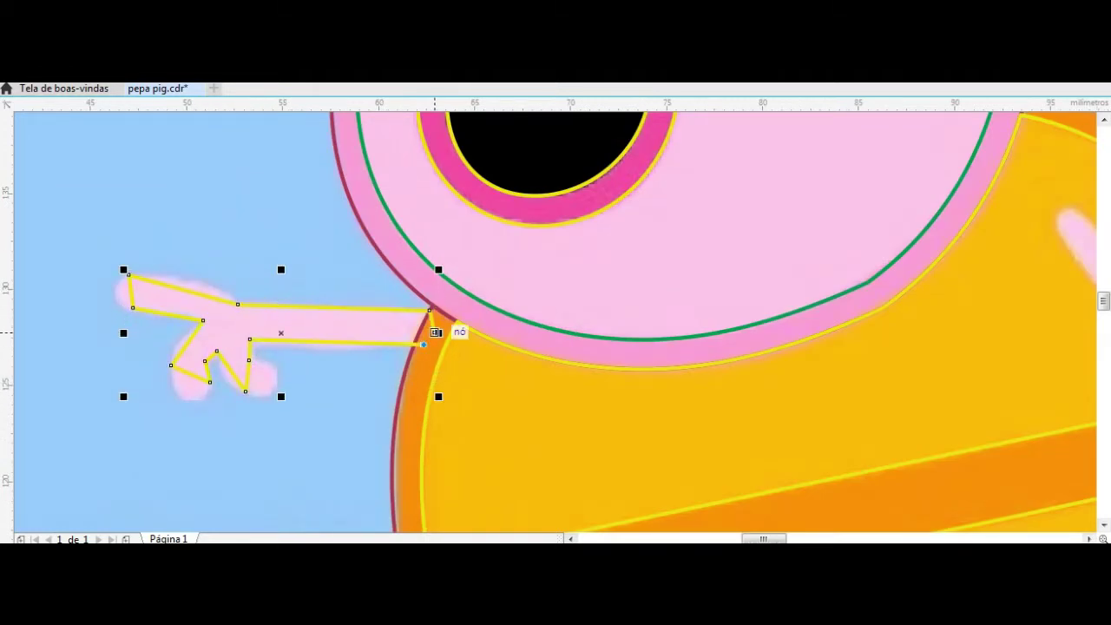
pyautogui.click(429, 310)
# Bend the arm's edges into curves and round its tip and fingertips
pyautogui.click(6, 126)
pyautogui.scroll(2, 432, 334)
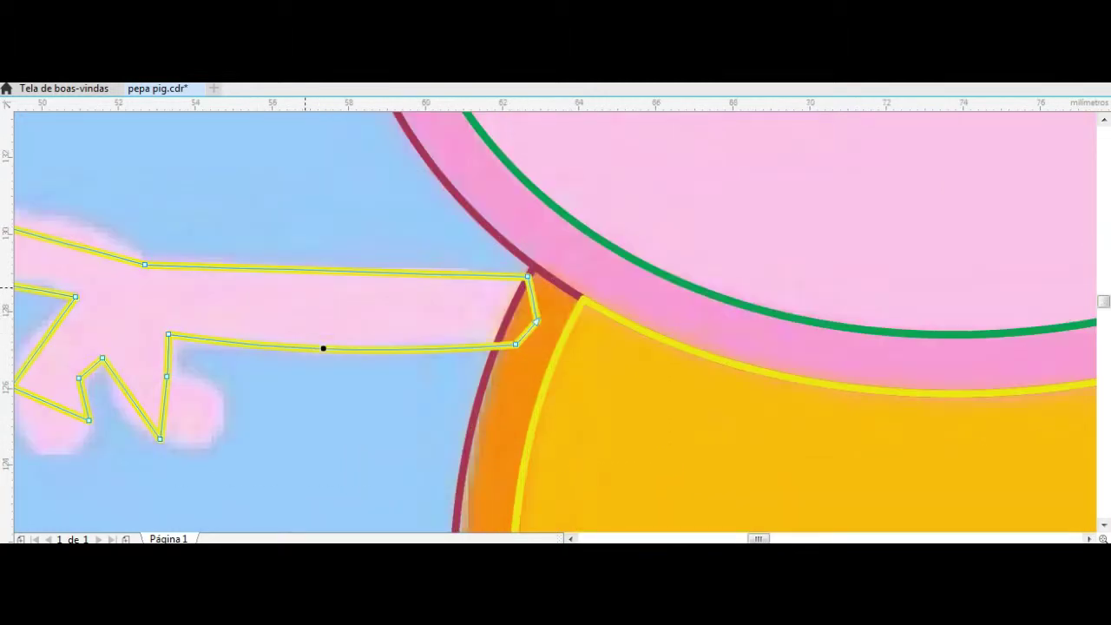
pyautogui.scroll(1, 322, 348)
pyautogui.moveTo(125, 268); pyautogui.dragTo(144, 256)
pyautogui.moveTo(130, 320); pyautogui.dragTo(378, 361)
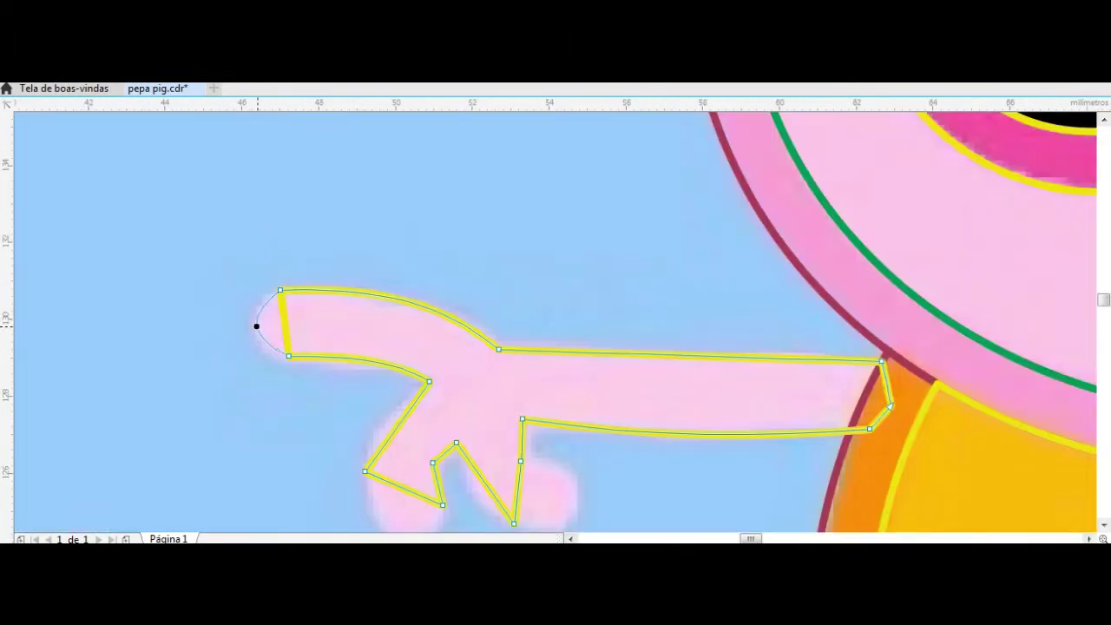
pyautogui.moveTo(319, 354); pyautogui.dragTo(240, 364)
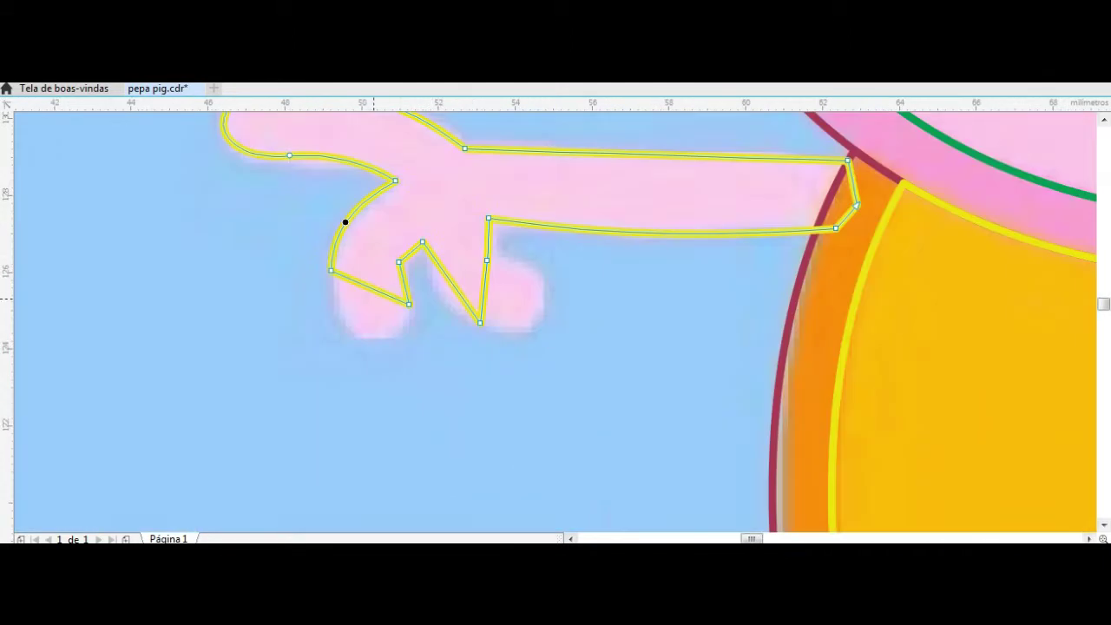
pyautogui.moveTo(361, 284); pyautogui.dragTo(349, 330)
pyautogui.moveTo(409, 305); pyautogui.dragTo(407, 349)
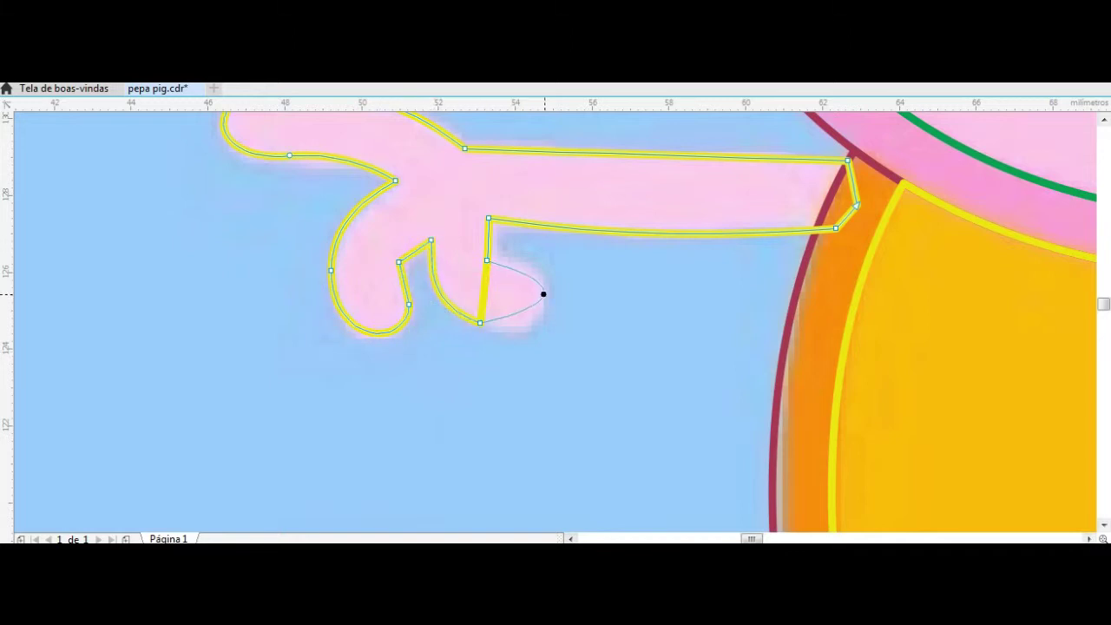
pyautogui.press('space')
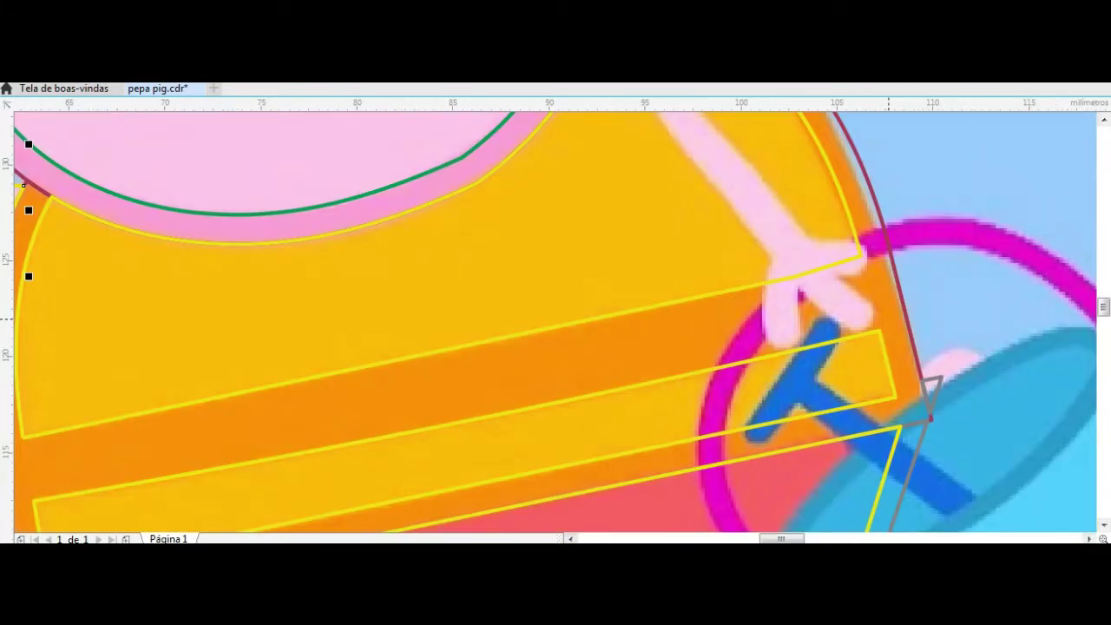
# Trace the second arm reaching toward the bucket as a closed outline
pyautogui.scroll(-2, 868, 330)
pyautogui.scroll(2, 860, 261)
pyautogui.click(697, 162)
pyautogui.click(675, 182)
pyautogui.click(787, 322)
pyautogui.click(815, 393)
pyautogui.click(857, 391)
pyautogui.click(881, 365)
pyautogui.click(873, 318)
pyautogui.click(697, 163)
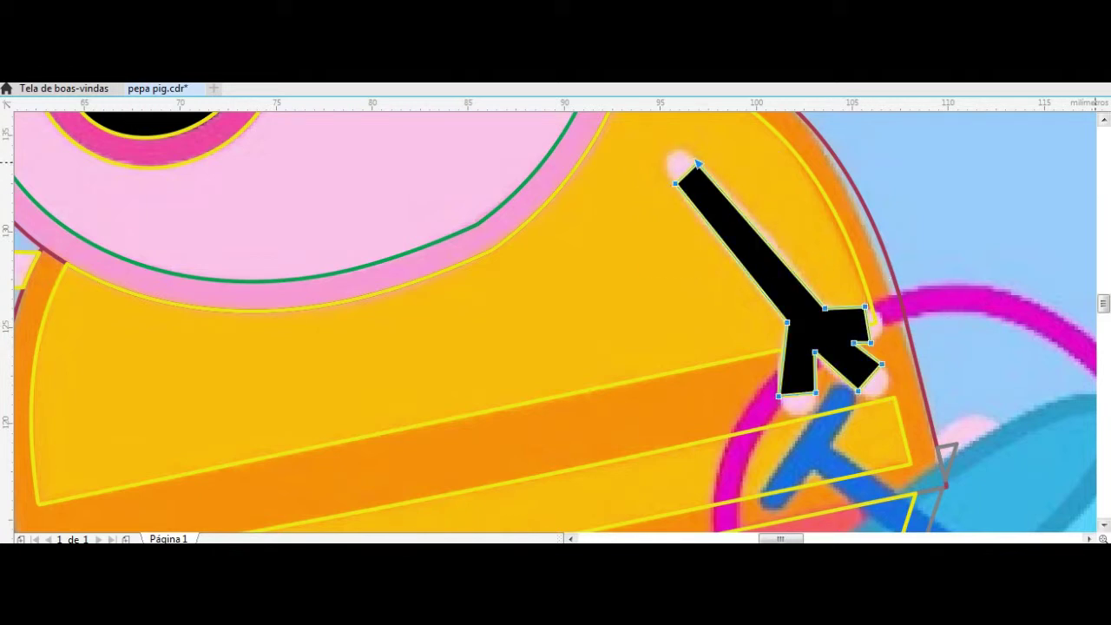
# Round the second arm's top tip and curve the inner finger and left hand edges
pyautogui.scroll(3, 781, 260)
pyautogui.scroll(-2, 782, 224)
pyautogui.scroll(-2, 721, 272)
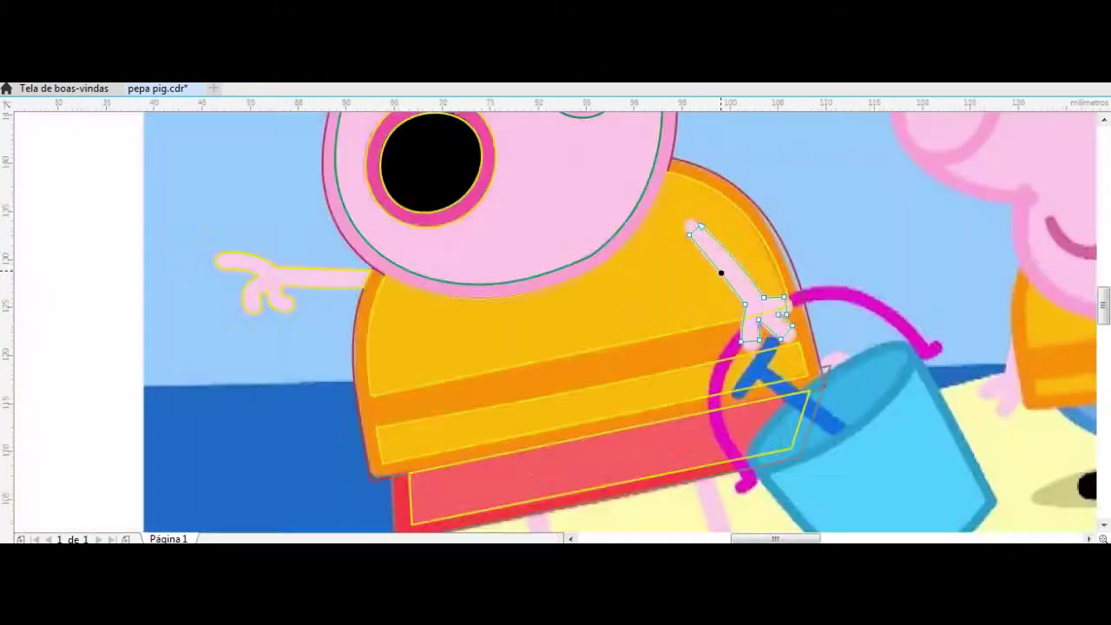
pyautogui.scroll(2, 689, 234)
pyautogui.moveTo(687, 235); pyautogui.dragTo(665, 226)
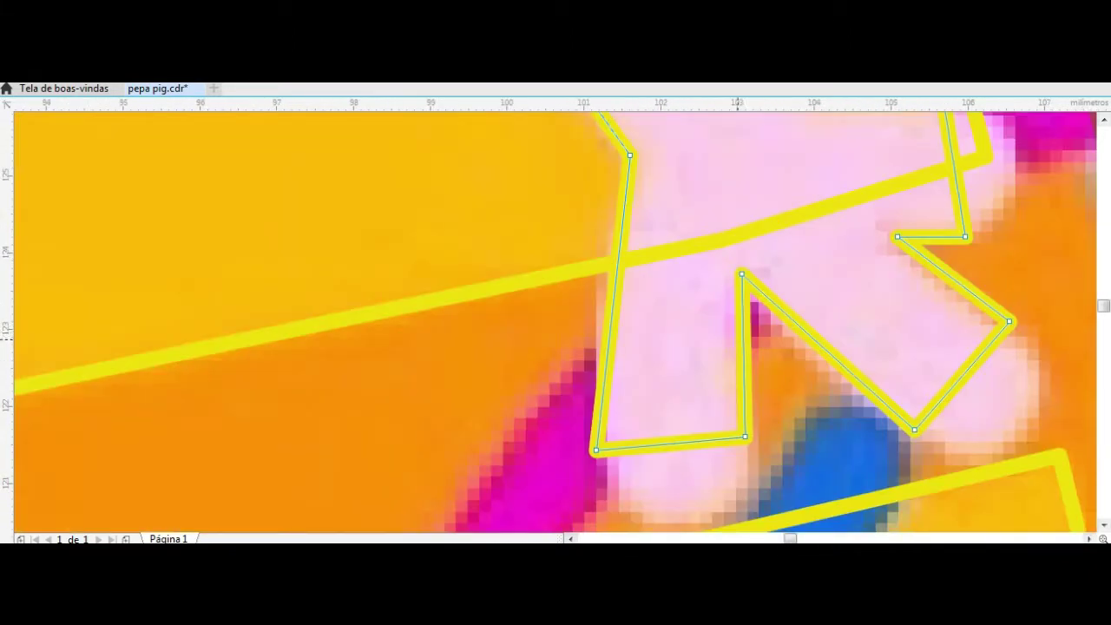
pyautogui.moveTo(745, 348); pyautogui.dragTo(734, 339)
pyautogui.moveTo(618, 304); pyautogui.dragTo(596, 308)
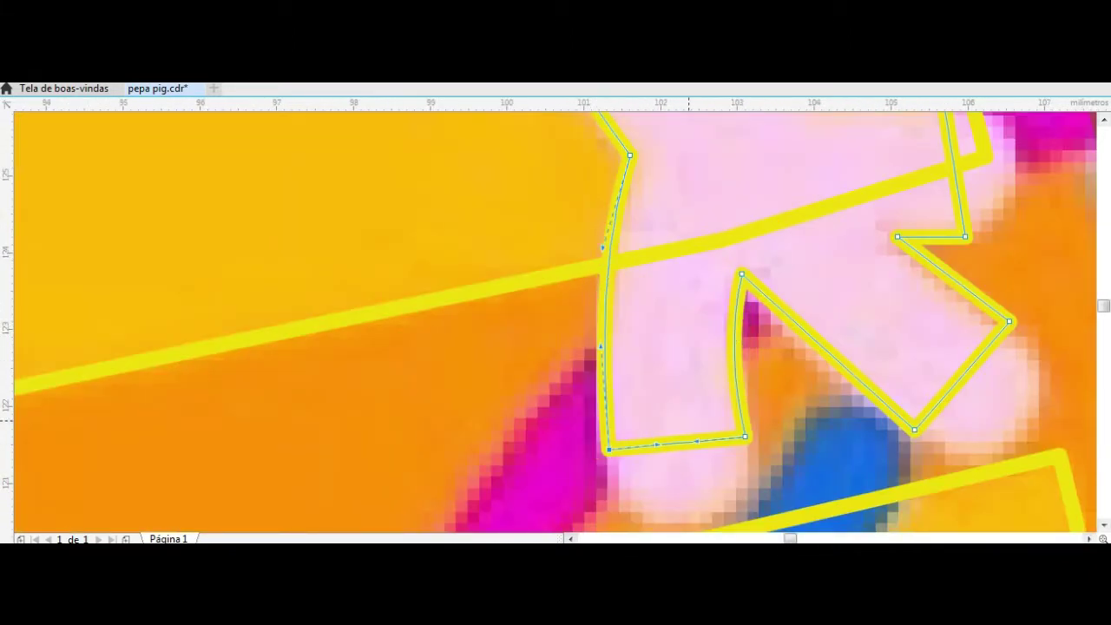
# Smooth the hand's remaining jagged edges, including the lower-right edge, into curves
pyautogui.scroll(-2, 643, 261)
pyautogui.moveTo(660, 265); pyautogui.dragTo(647, 258)
pyautogui.scroll(-2, 745, 272)
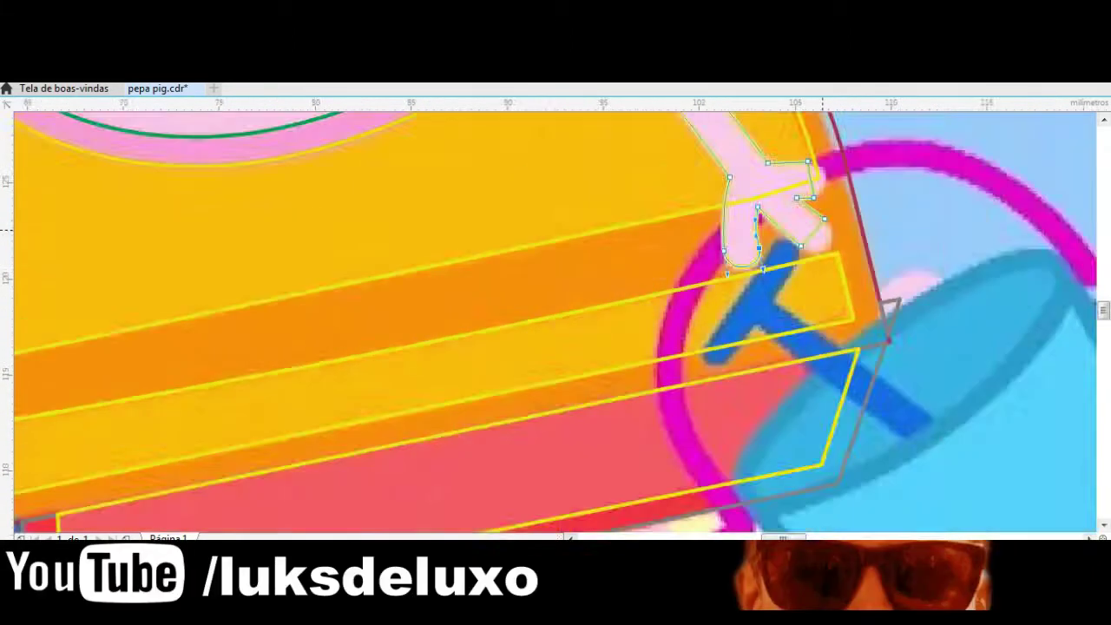
pyautogui.scroll(3, 758, 217)
pyautogui.moveTo(757, 164); pyautogui.dragTo(849, 286)
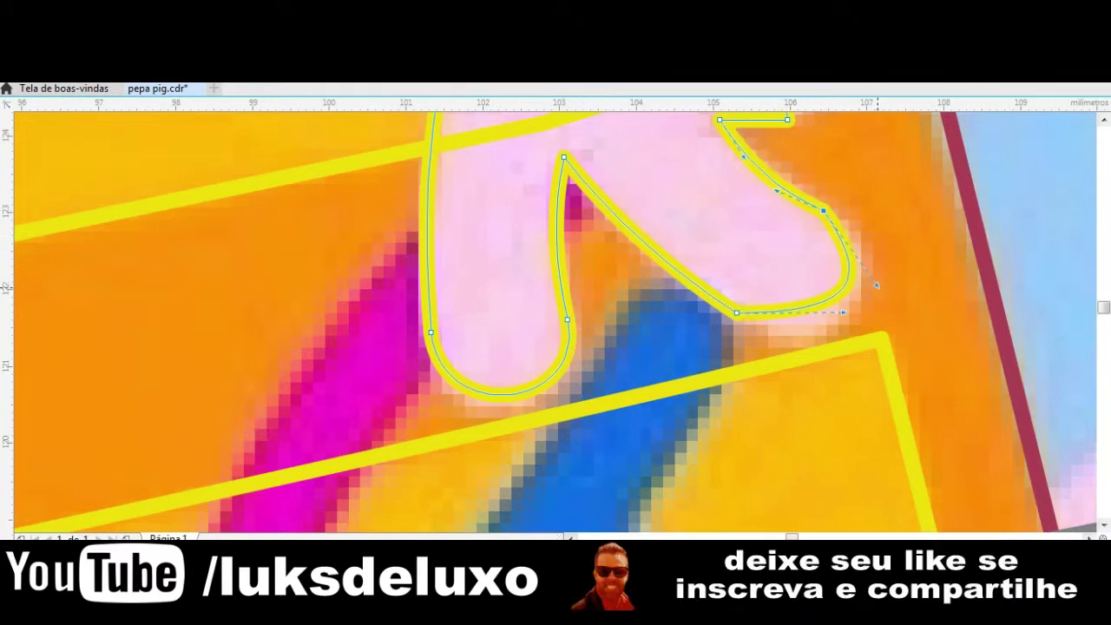
pyautogui.scroll(3, 765, 304)
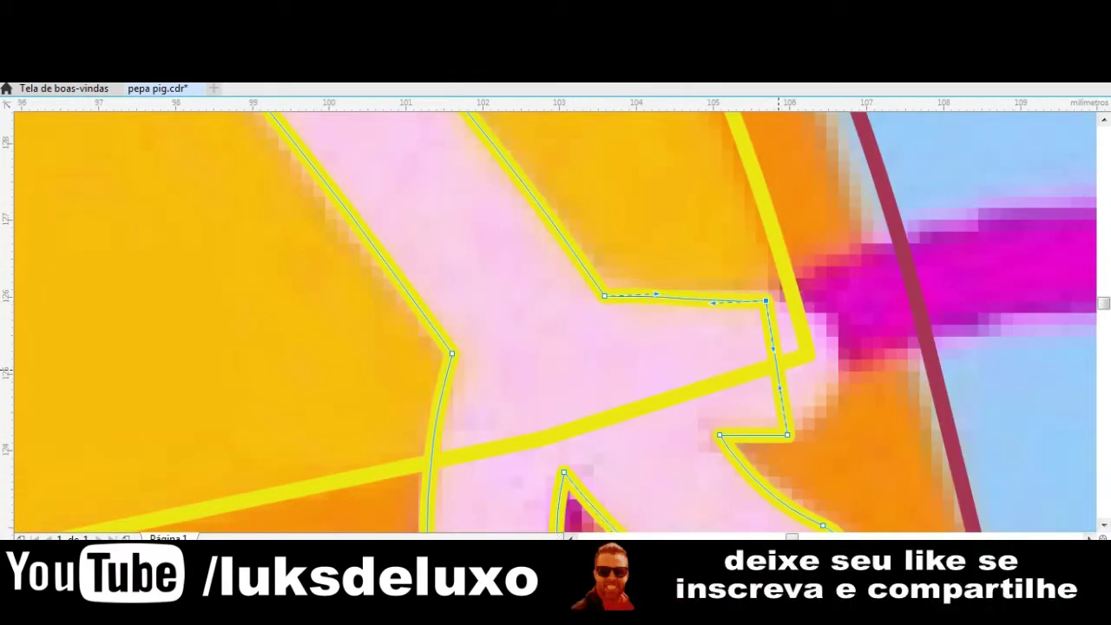
pyautogui.moveTo(775, 364); pyautogui.dragTo(826, 335)
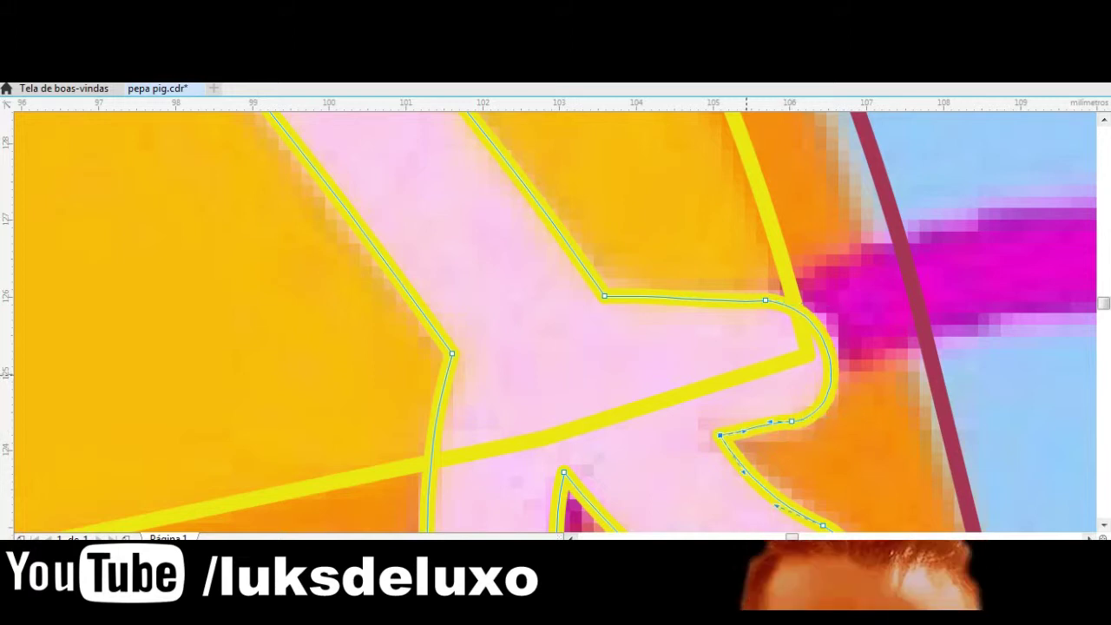
pyautogui.scroll(-5, 555, 322)
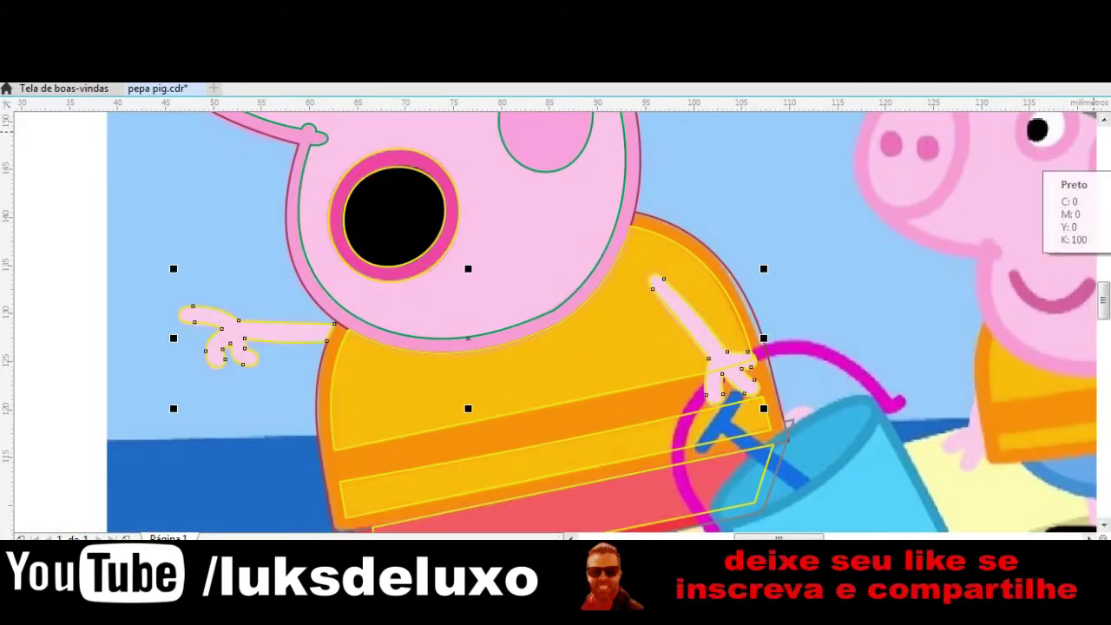
# Trace Peppa's left leg as a closed outline from the band to the shoe
pyautogui.press('Escape')
pyautogui.scroll(2, 563, 287)
pyautogui.scroll(-5, 563, 287)
pyautogui.scroll(3, 573, 395)
pyautogui.scroll(2, 573, 395)
pyautogui.click(465, 257)
pyautogui.click(507, 433)
pyautogui.click(539, 448)
pyautogui.click(501, 245)
pyautogui.click(466, 257)
# Trace the right leg as a closed outline from the band to the shoe
pyautogui.click(799, 188)
pyautogui.click(859, 363)
pyautogui.click(901, 360)
pyautogui.click(839, 181)
pyautogui.click(798, 188)
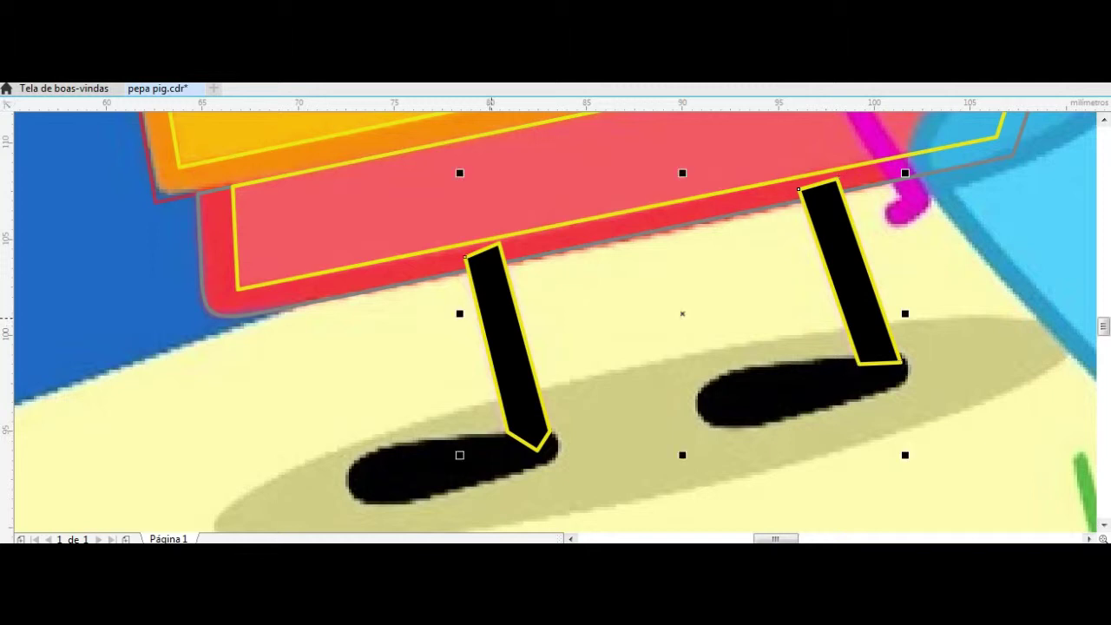
# Fill both legs light pink and send them behind the red band
pyautogui.click(1085, 165)
pyautogui.hotkey('ctrl', 'pagedown')
pyautogui.scroll(-3, 515, 300)
pyautogui.scroll(3, 234, 437)
pyautogui.scroll(-3, 573, 391)
pyautogui.scroll(3, 572, 391)
pyautogui.press('Escape')
pyautogui.scroll(2, 571, 391)
# Convert the small circle to curves and stretch it over the left shoe
pyautogui.click(439, 400)
pyautogui.moveTo(439, 402); pyautogui.dragTo(448, 405)
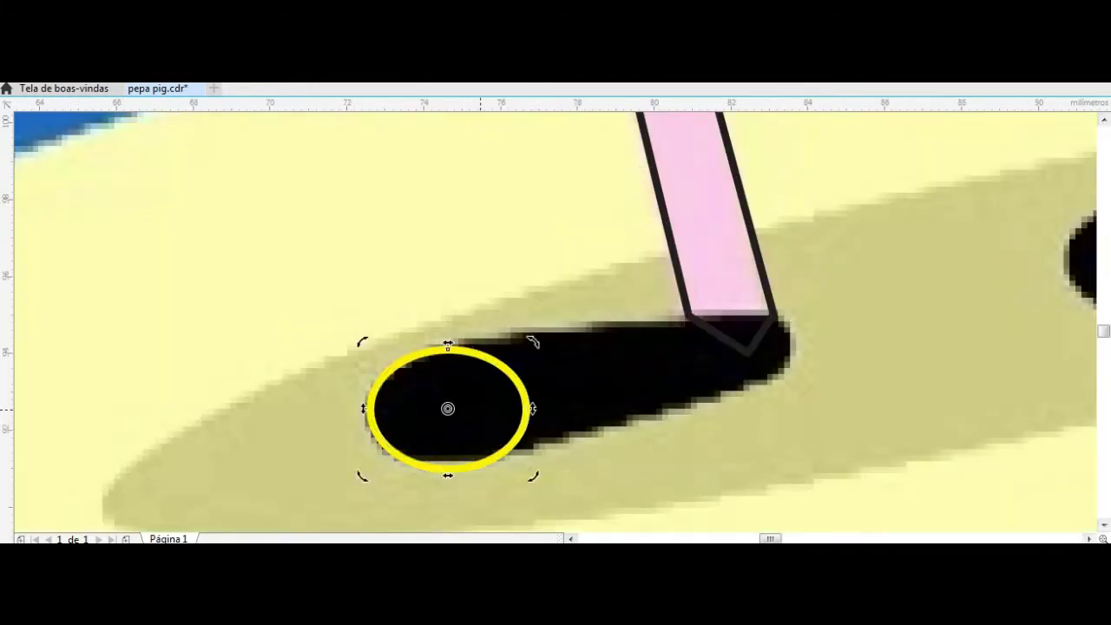
pyautogui.click(448, 405)
pyautogui.hotkey('ctrl', 'q')
pyautogui.moveTo(527, 405)
pyautogui.mouseDown()
pyautogui.moveTo(791, 355)
pyautogui.moveTo(791, 338)
pyautogui.mouseUp()
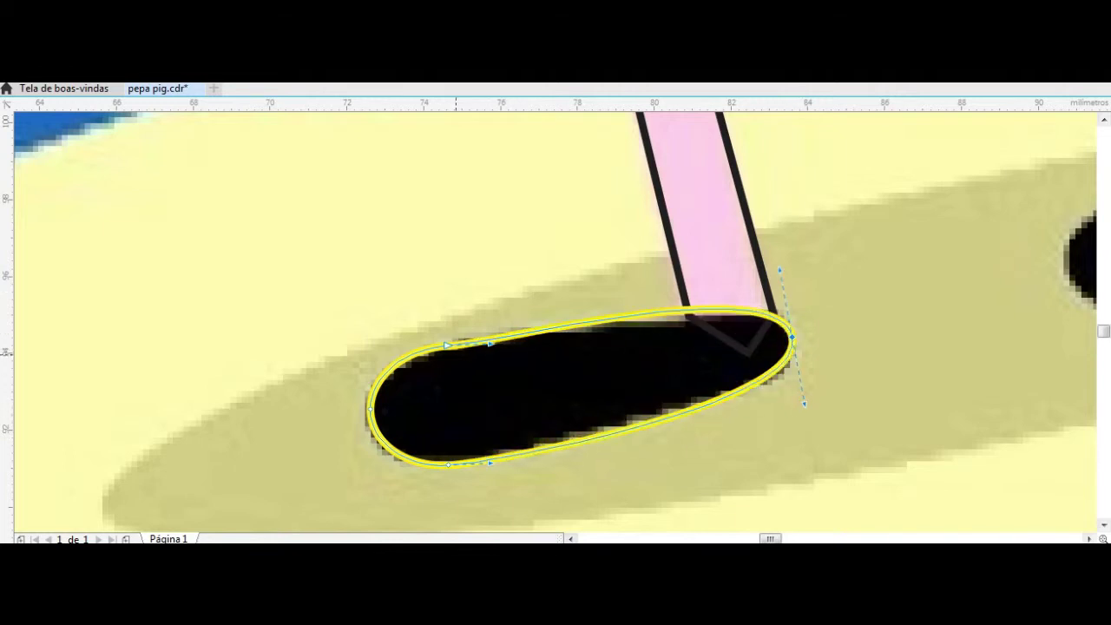
pyautogui.moveTo(424, 351); pyautogui.dragTo(421, 350)
pyautogui.press('space')
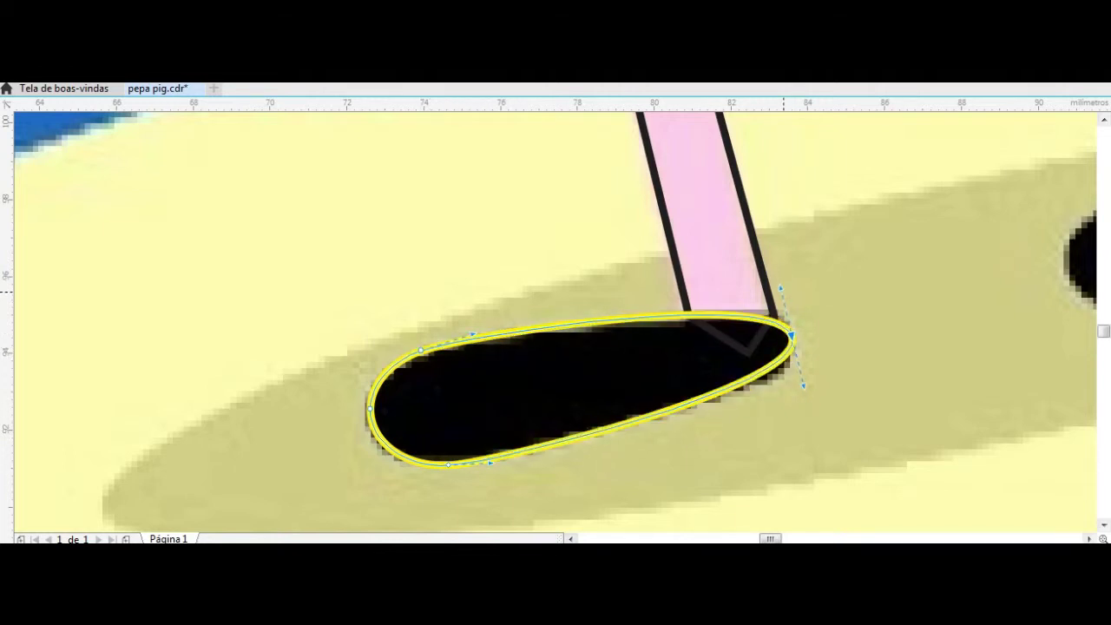
pyautogui.scroll(-2, 442, 426)
pyautogui.press('Escape')
# Reshape the other shoe outline's tip to fit the reference shoe
pyautogui.click(699, 373)
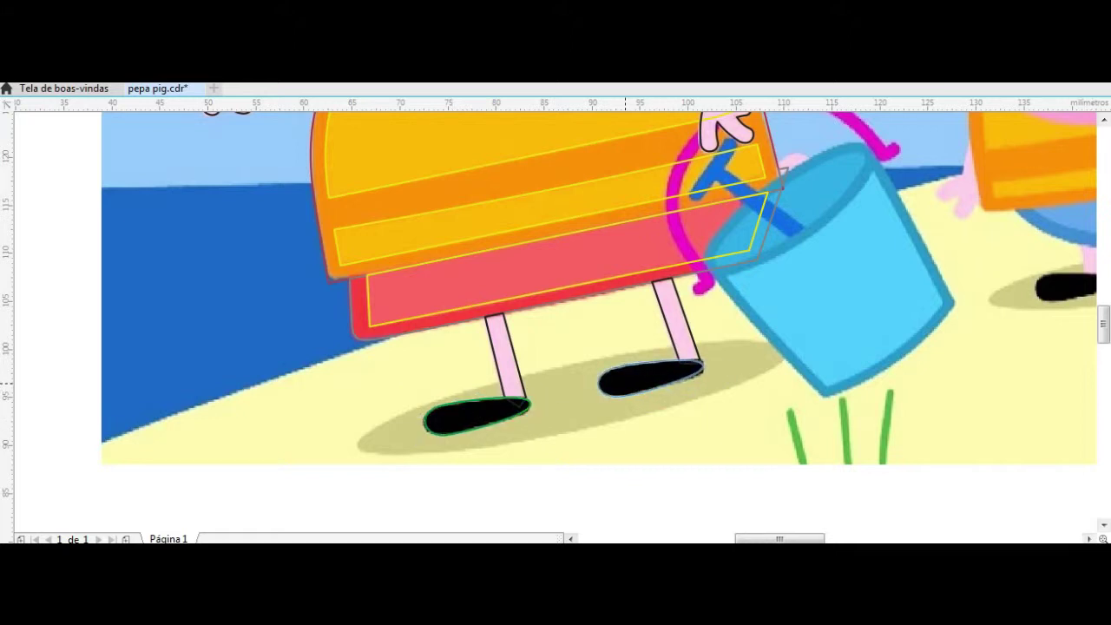
pyautogui.scroll(3, 716, 379)
pyautogui.press('F10')
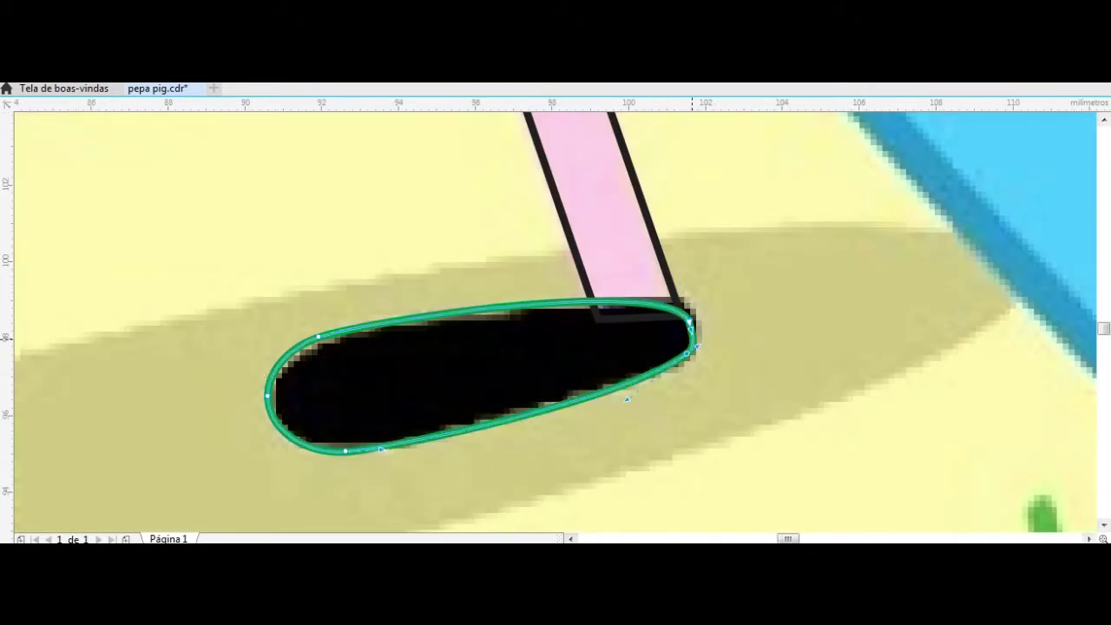
pyautogui.moveTo(700, 310); pyautogui.dragTo(692, 323)
pyautogui.press('space')
pyautogui.scroll(-1, 552, 476)
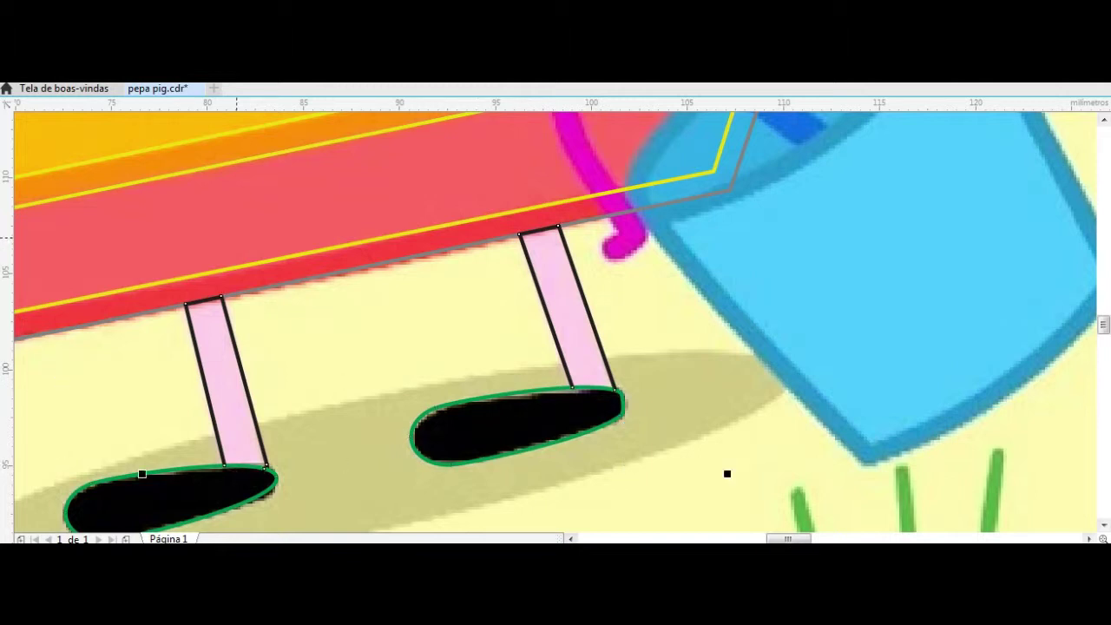
# Pull the middle shoe's tip onto the reference shoe, then zoom out
pyautogui.press('space')
pyautogui.scroll(1, 621, 406)
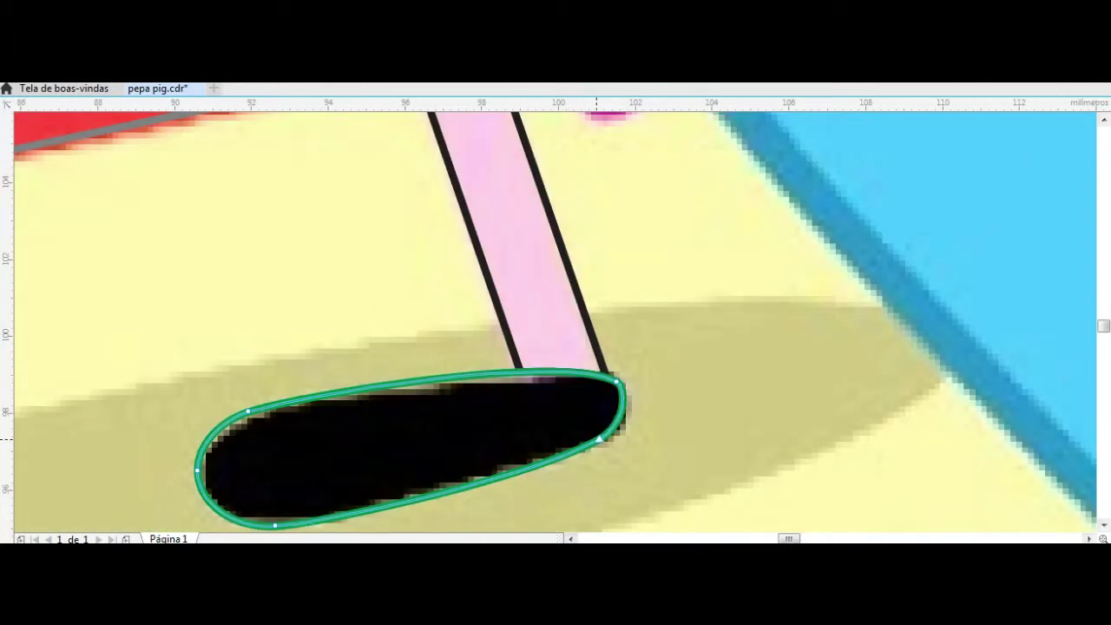
pyautogui.moveTo(600, 439); pyautogui.dragTo(623, 410)
pyautogui.click(252, 412)
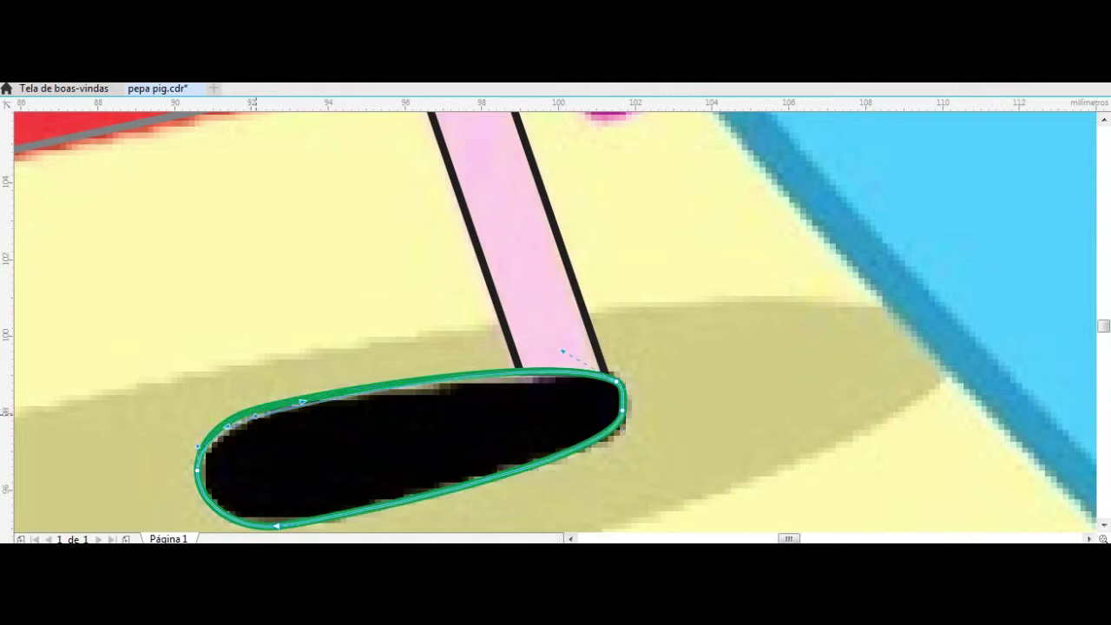
pyautogui.scroll(2, 198, 465)
pyautogui.scroll(-2, 200, 460)
pyautogui.scroll(-1, 321, 442)
pyautogui.press('space')
pyautogui.scroll(-3, 261, 486)
pyautogui.scroll(3, 260, 487)
pyautogui.scroll(-3, 261, 486)
pyautogui.scroll(2, 261, 486)
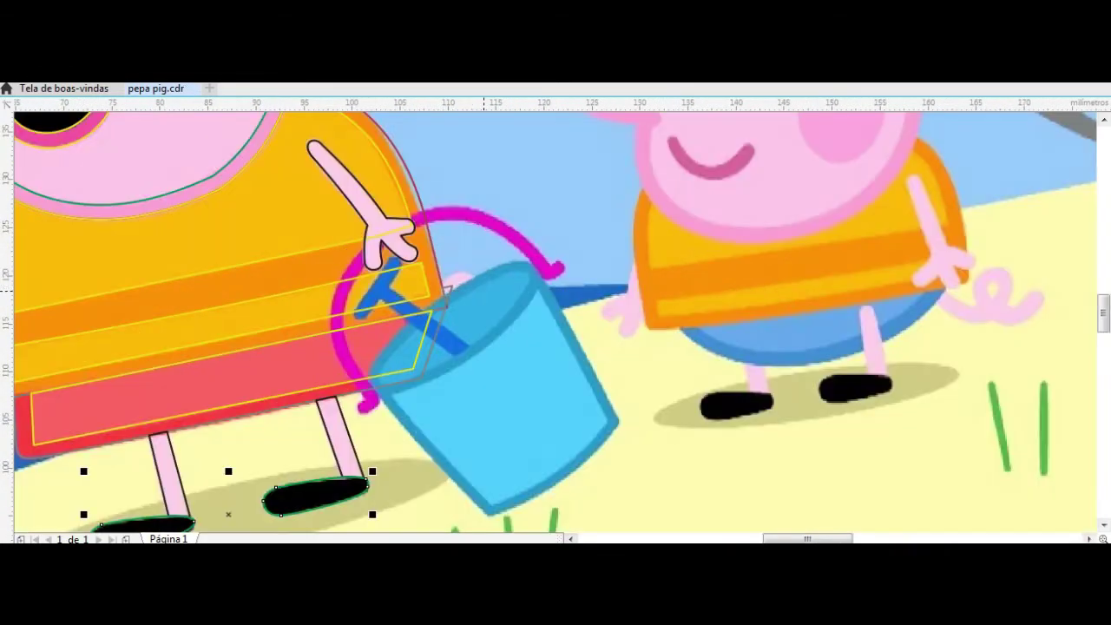
pyautogui.scroll(2, 507, 295)
# Round the blue spade's lower end, top end and lower corner into curves
pyautogui.scroll(3, 237, 217)
pyautogui.moveTo(237, 217); pyautogui.dragTo(337, 437)
pyautogui.scroll(-3, 473, 351)
pyautogui.scroll(3, 473, 352)
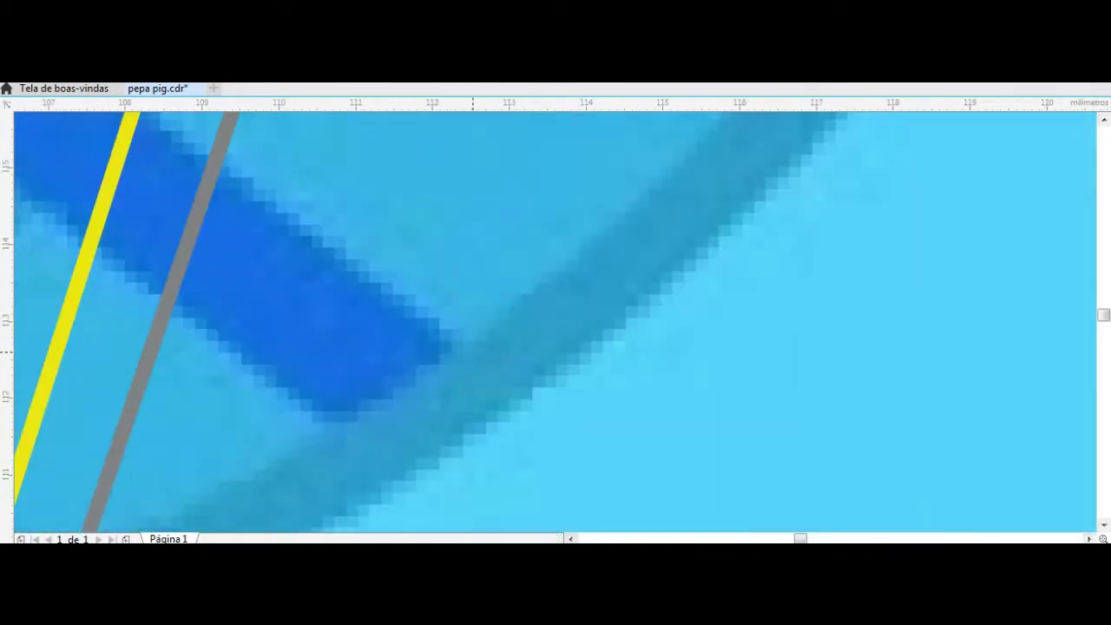
pyautogui.scroll(-2, 479, 432)
pyautogui.scroll(-2, 152, 298)
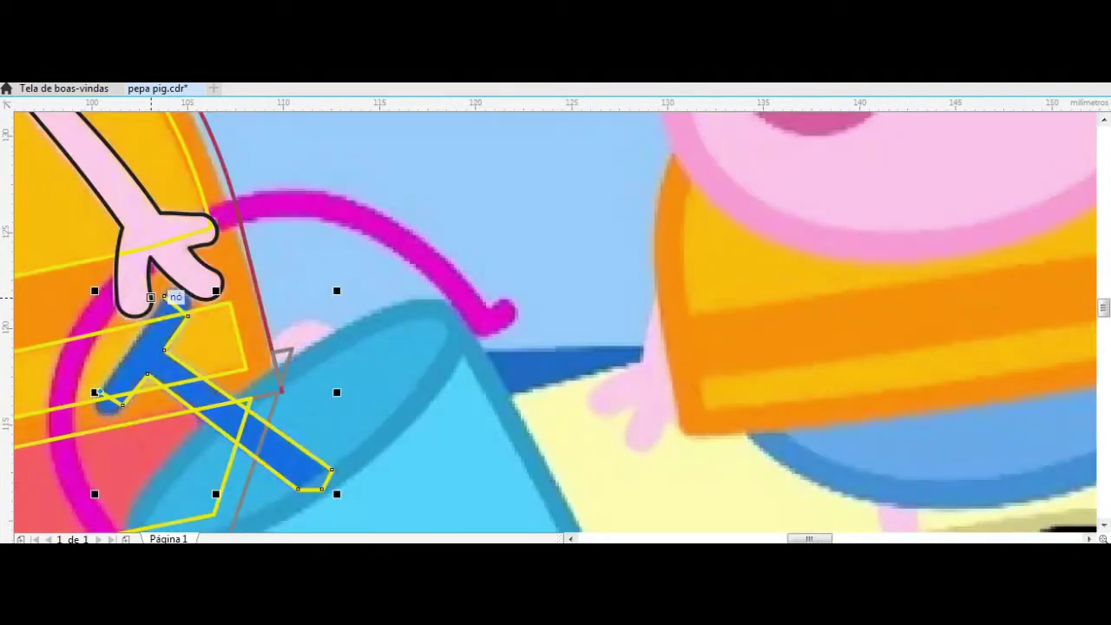
pyautogui.scroll(2, 152, 298)
pyautogui.scroll(-2, 152, 298)
pyautogui.scroll(-1, 152, 298)
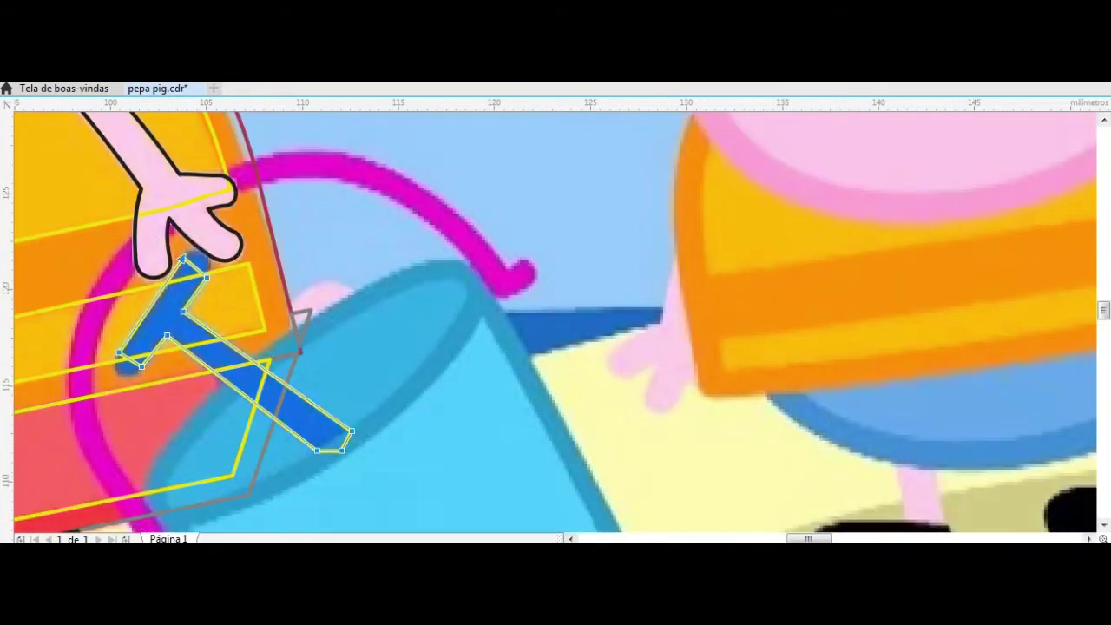
pyautogui.scroll(3, 190, 262)
pyautogui.moveTo(201, 328); pyautogui.dragTo(248, 291)
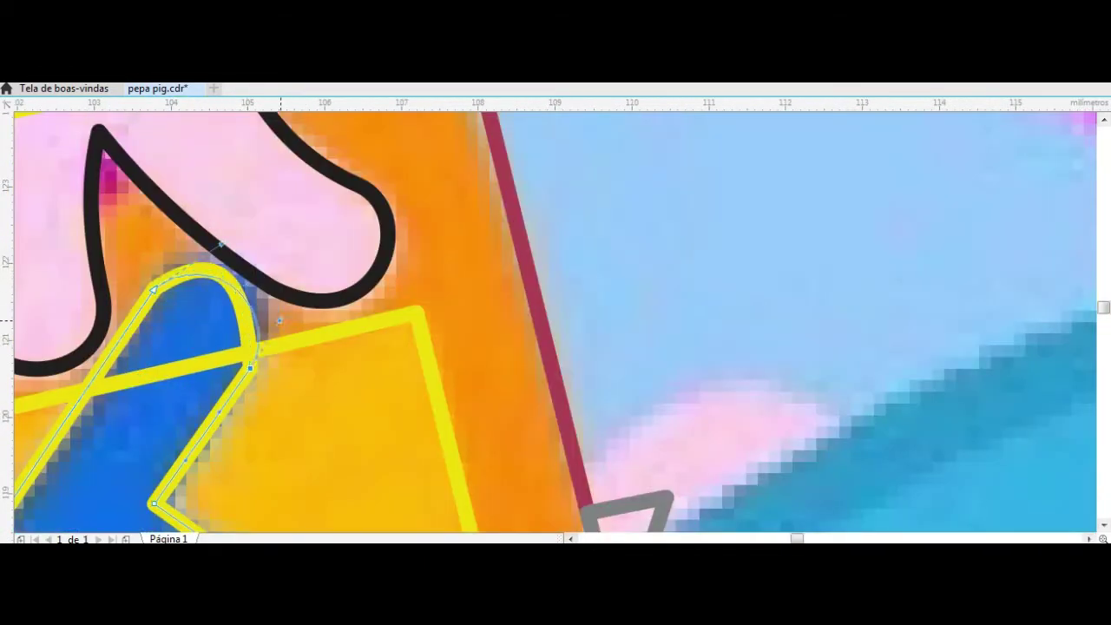
pyautogui.scroll(-3, 277, 304)
pyautogui.scroll(3, 117, 322)
pyautogui.moveTo(116, 323); pyautogui.dragTo(90, 333)
pyautogui.scroll(-3, 90, 334)
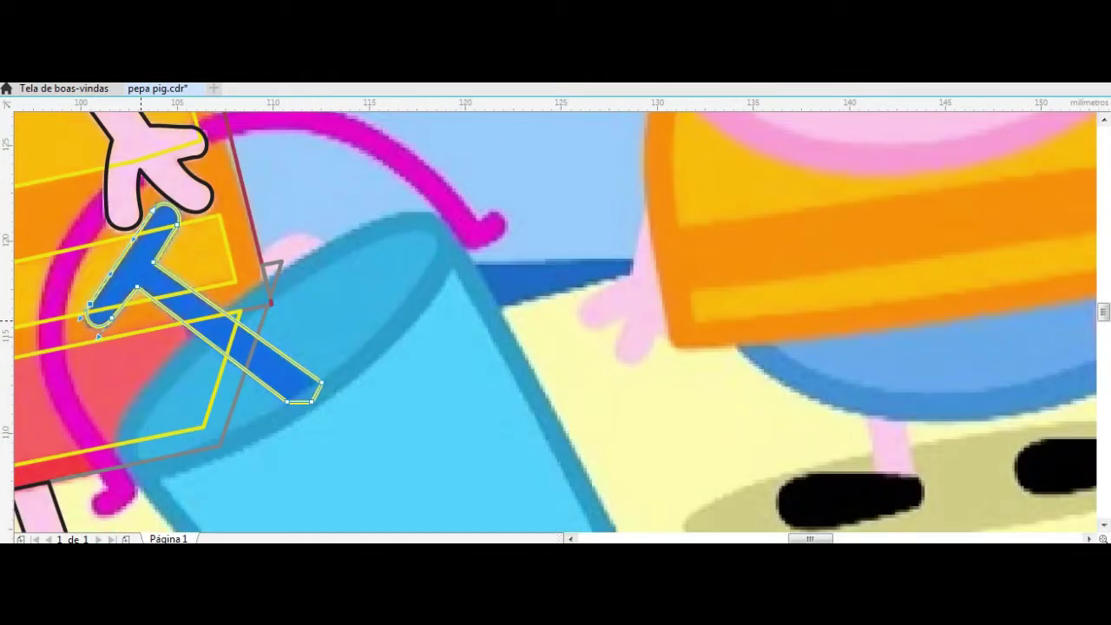
pyautogui.press('space')
# Draw an ellipse over the bucket rim and rotate it to lie along the rim
pyautogui.press('F7')
pyautogui.moveTo(132, 374); pyautogui.dragTo(500, 469)
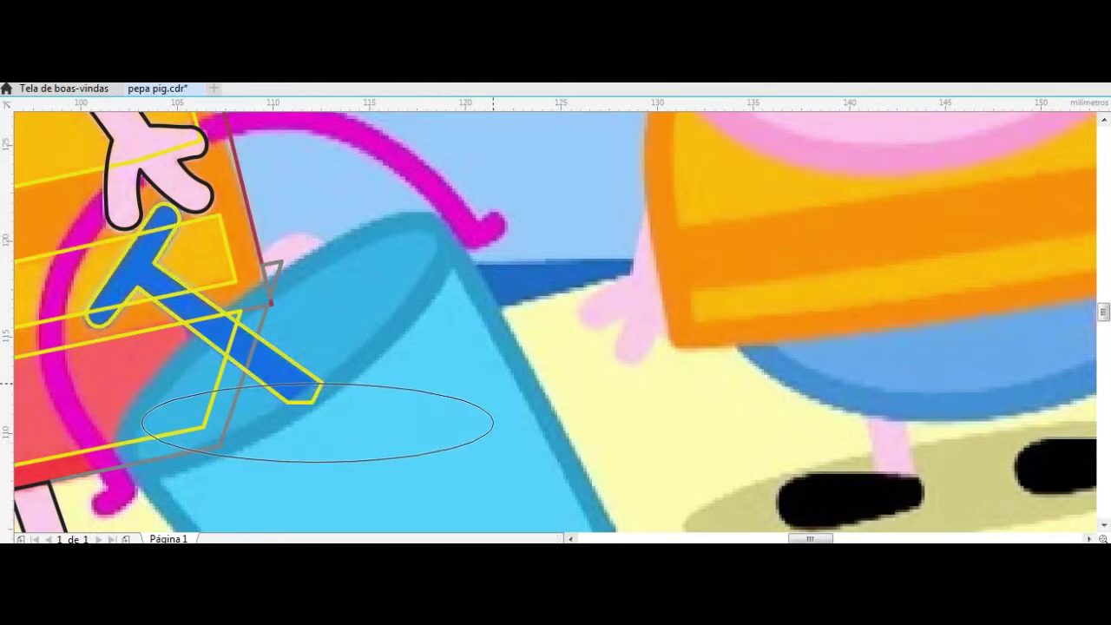
pyautogui.moveTo(499, 375); pyautogui.dragTo(482, 261)
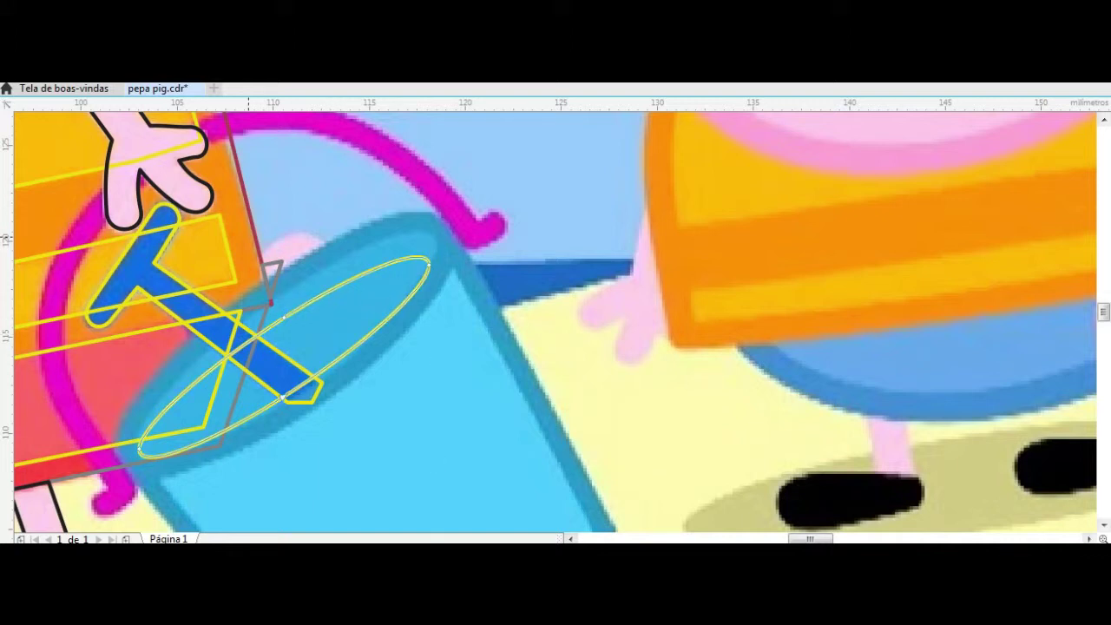
pyautogui.press('F10')
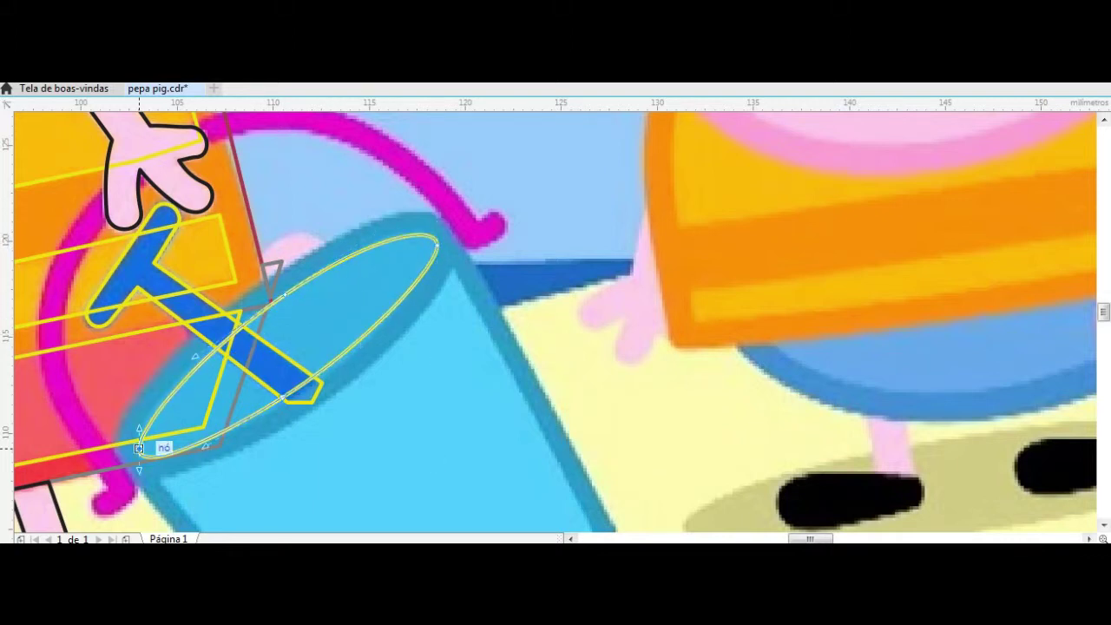
pyautogui.scroll(3, 147, 448)
pyautogui.scroll(-3, 209, 414)
pyautogui.scroll(3, 343, 369)
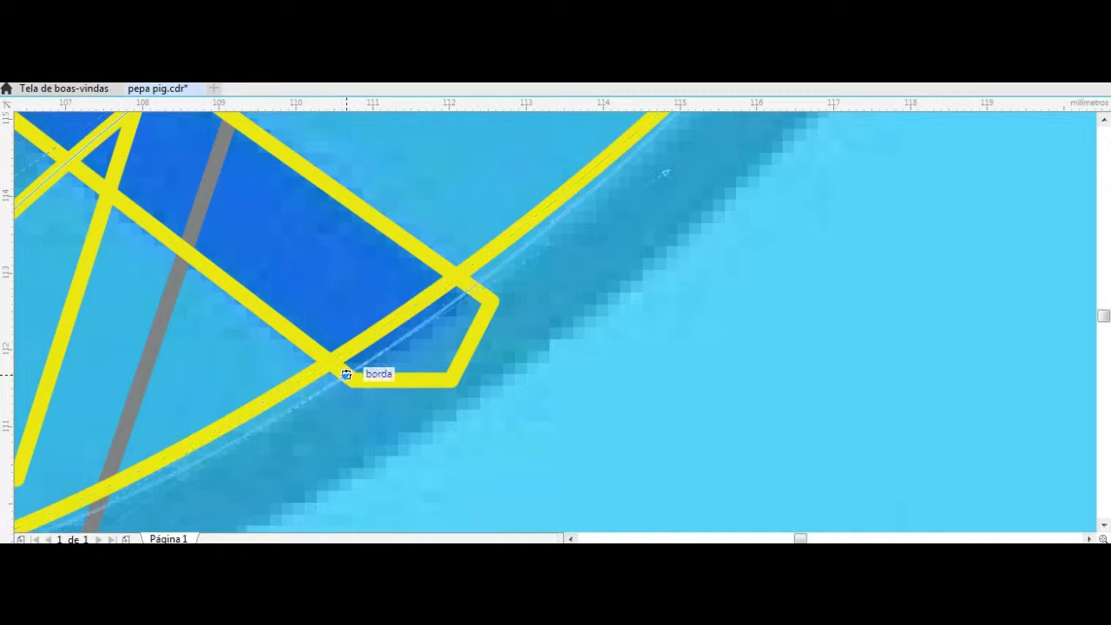
pyautogui.scroll(-3, 343, 369)
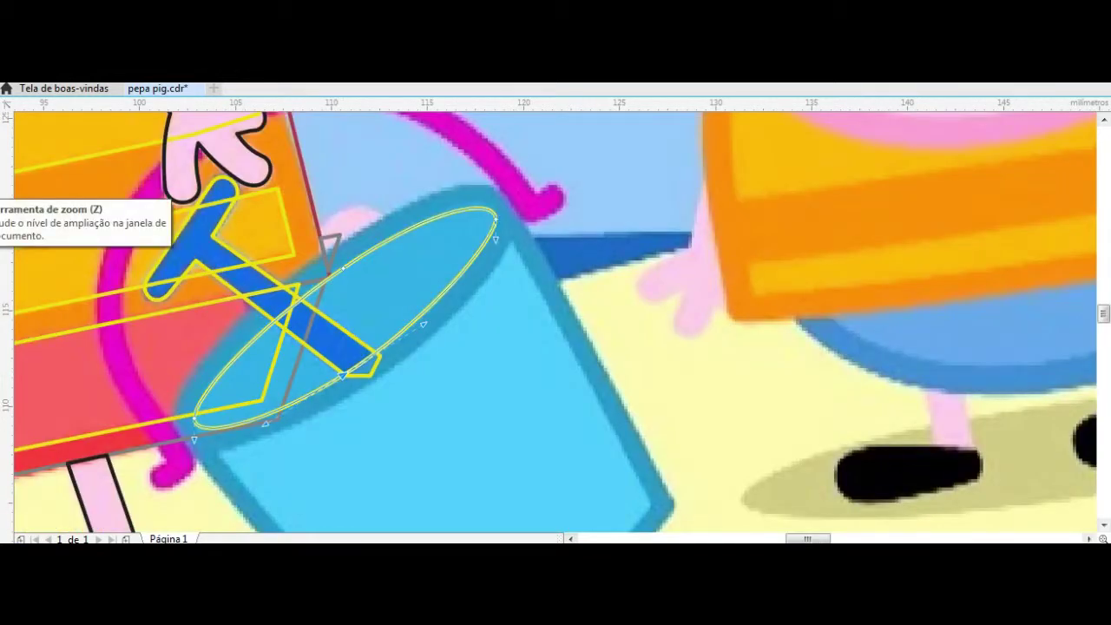
pyautogui.press('space')
# Trace a closed Bézier outline around the bucket body
pyautogui.scroll(2, 627, 405)
pyautogui.click(613, 401)
pyautogui.scroll(2, 613, 401)
pyautogui.click(466, 310)
pyautogui.scroll(-2, 452, 313)
pyautogui.doubleClick(404, 375)
pyautogui.scroll(-3, 587, 253)
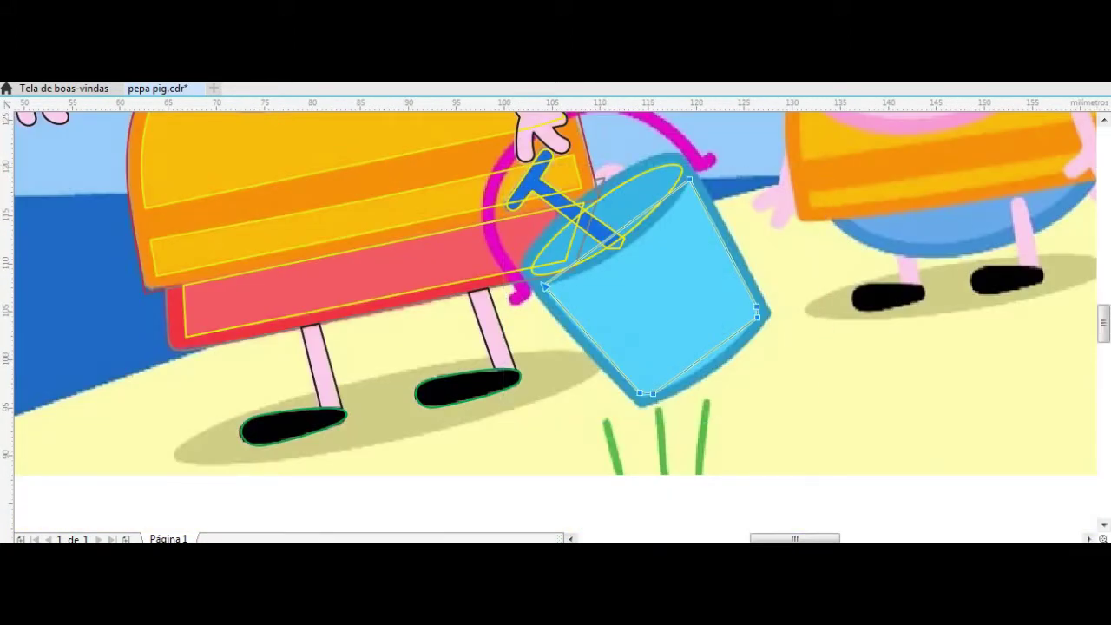
# Bend the bucket outline's right side into a curve
pyautogui.scroll(3, 545, 287)
pyautogui.scroll(-2, 422, 198)
pyautogui.scroll(2, 508, 322)
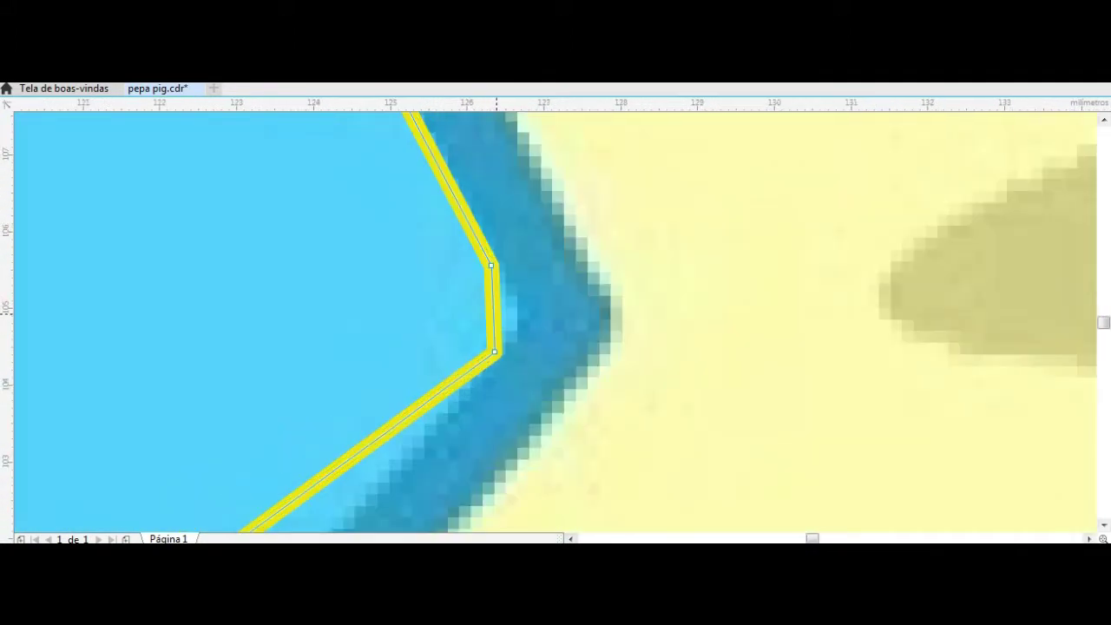
pyautogui.scroll(-2, 509, 319)
pyautogui.moveTo(528, 160); pyautogui.dragTo(551, 179)
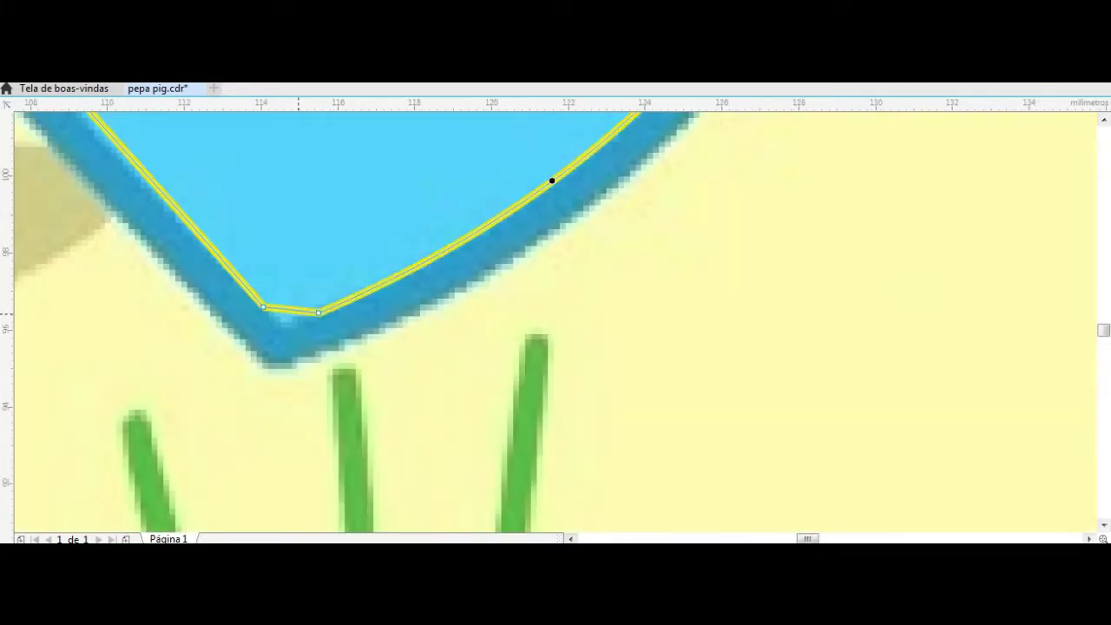
pyautogui.scroll(1, 291, 323)
pyautogui.scroll(-2, 290, 332)
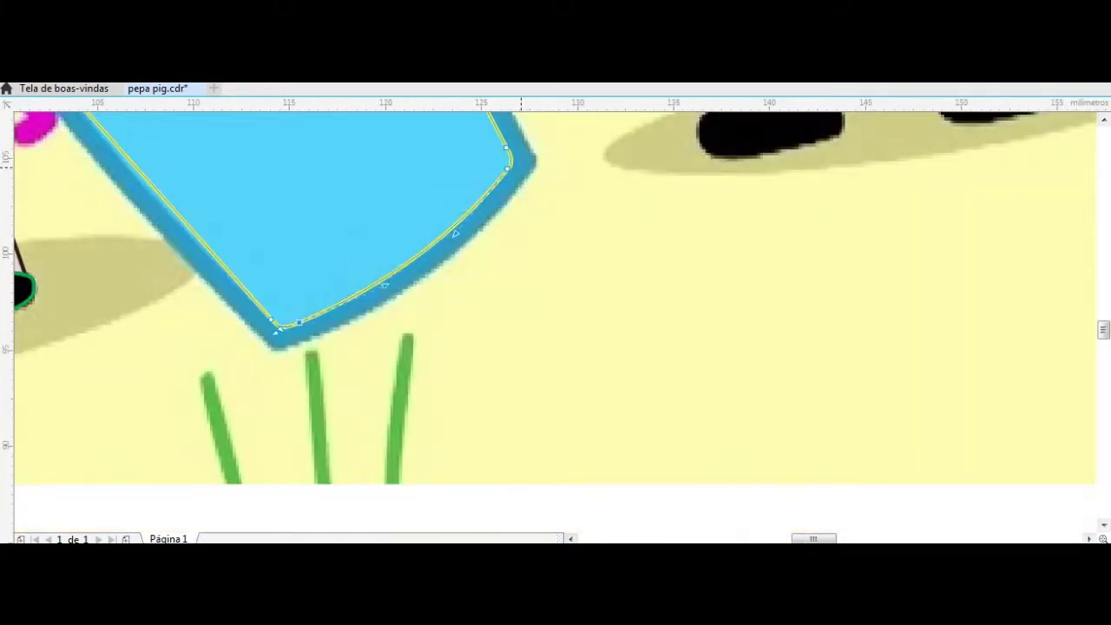
pyautogui.scroll(2, 291, 332)
pyautogui.scroll(-2, 291, 332)
pyautogui.scroll(-2, 517, 244)
pyautogui.press('space')
pyautogui.scroll(1, 469, 184)
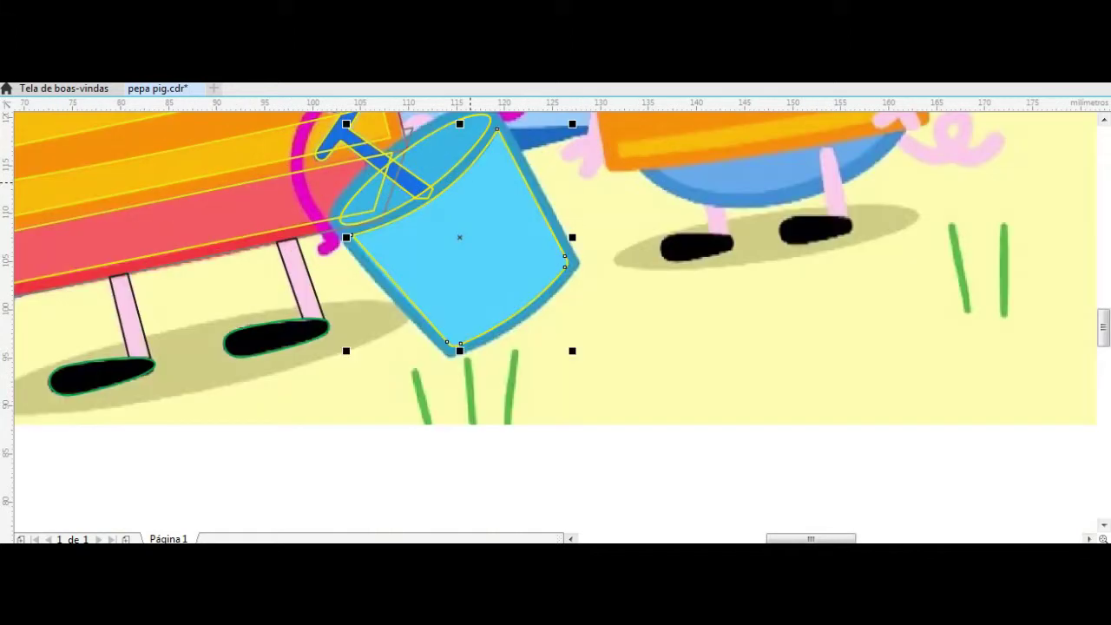
# Smooth the notch at the bucket outline's rim corner node
pyautogui.press('space')
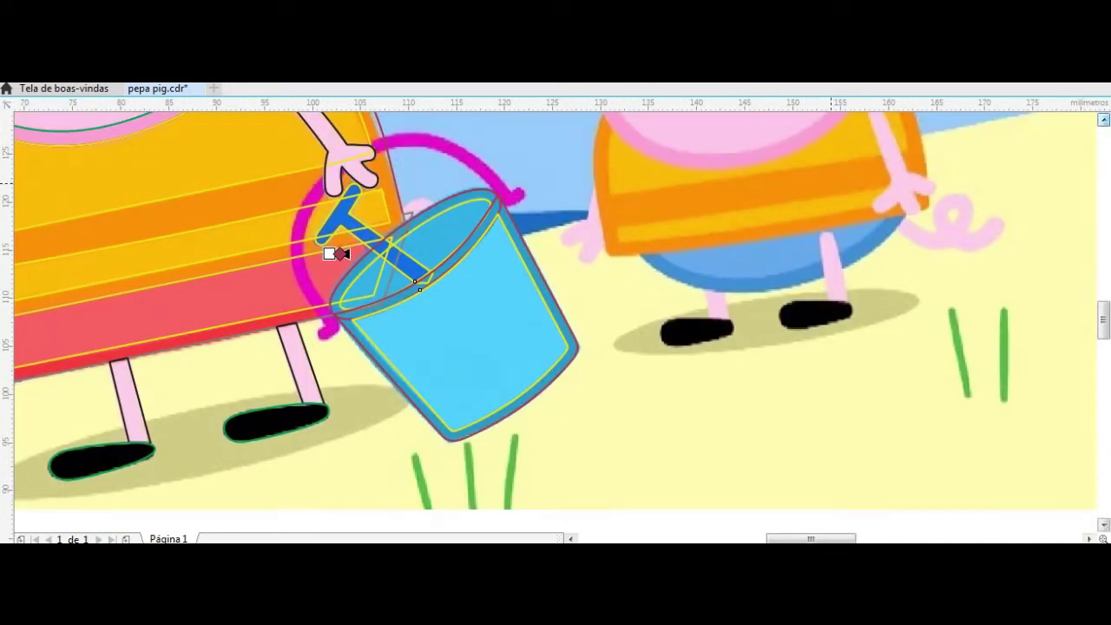
pyautogui.scroll(3, 489, 223)
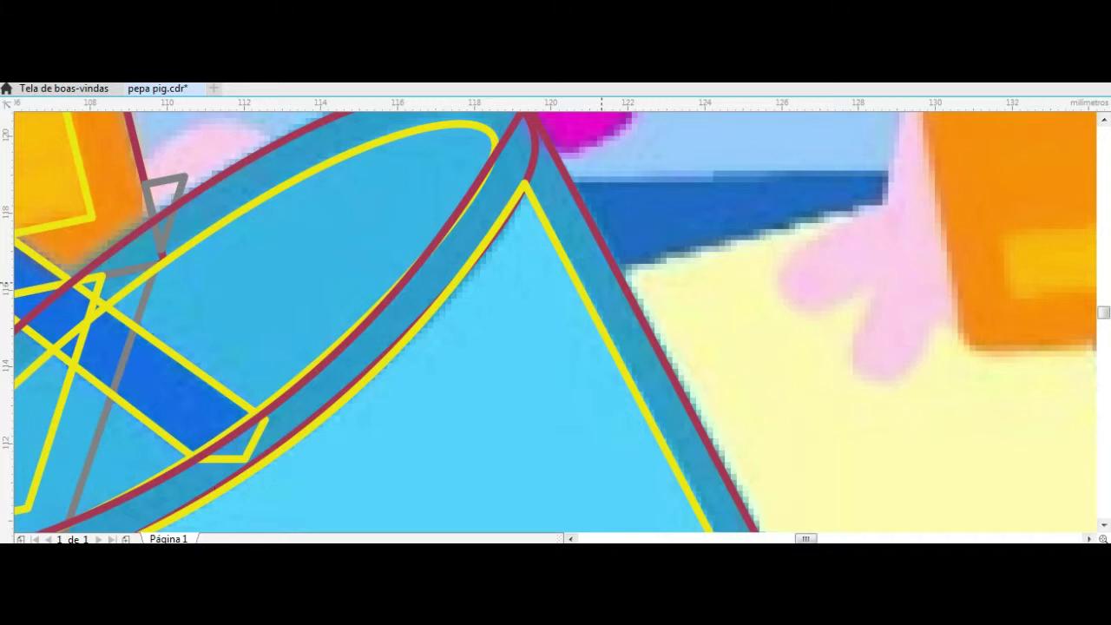
pyautogui.scroll(-2, 582, 252)
pyautogui.scroll(1, 596, 226)
pyautogui.press('space')
pyautogui.press('space')
pyautogui.scroll(3, 659, 249)
pyautogui.press('Delete')
pyautogui.scroll(-2, 659, 249)
pyautogui.scroll(2, 395, 463)
pyautogui.scroll(-2, 383, 441)
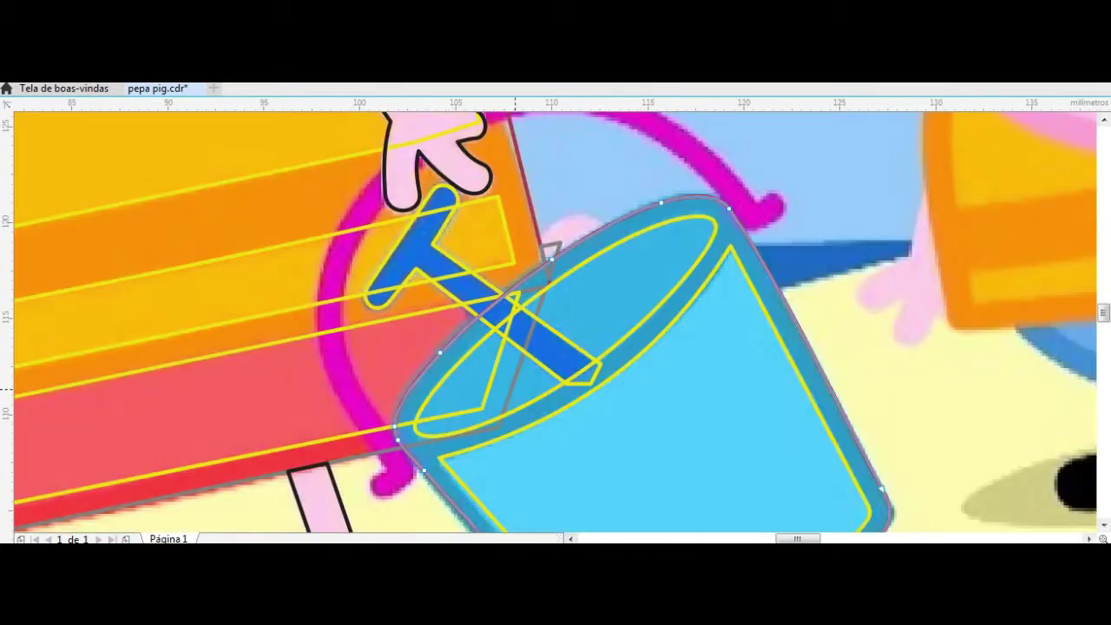
pyautogui.press('space')
# Cycle the selection through the bucket body and stripe objects to check them
pyautogui.click(360, 369)
pyautogui.press('Tab')
pyautogui.press('Tab')
pyautogui.press('Tab')
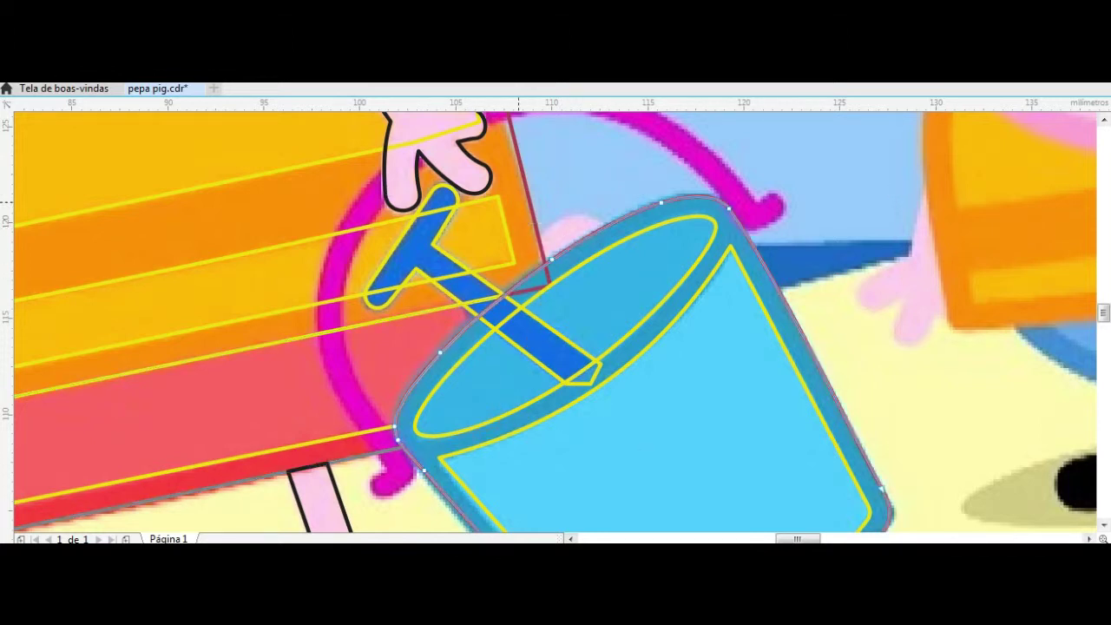
pyautogui.press('Tab')
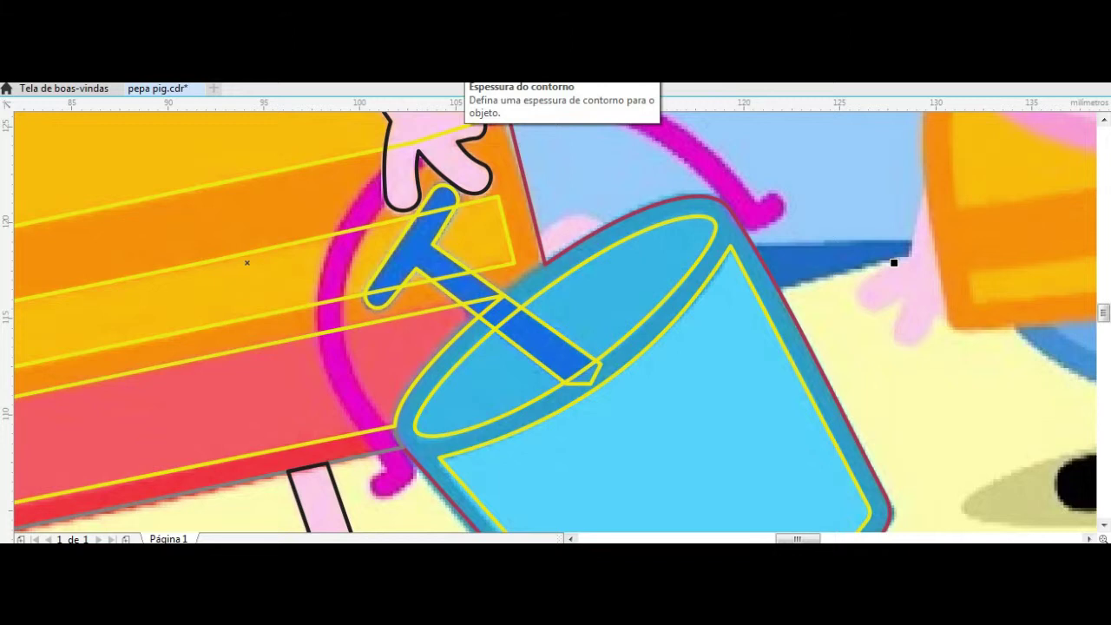
pyautogui.press('Tab')
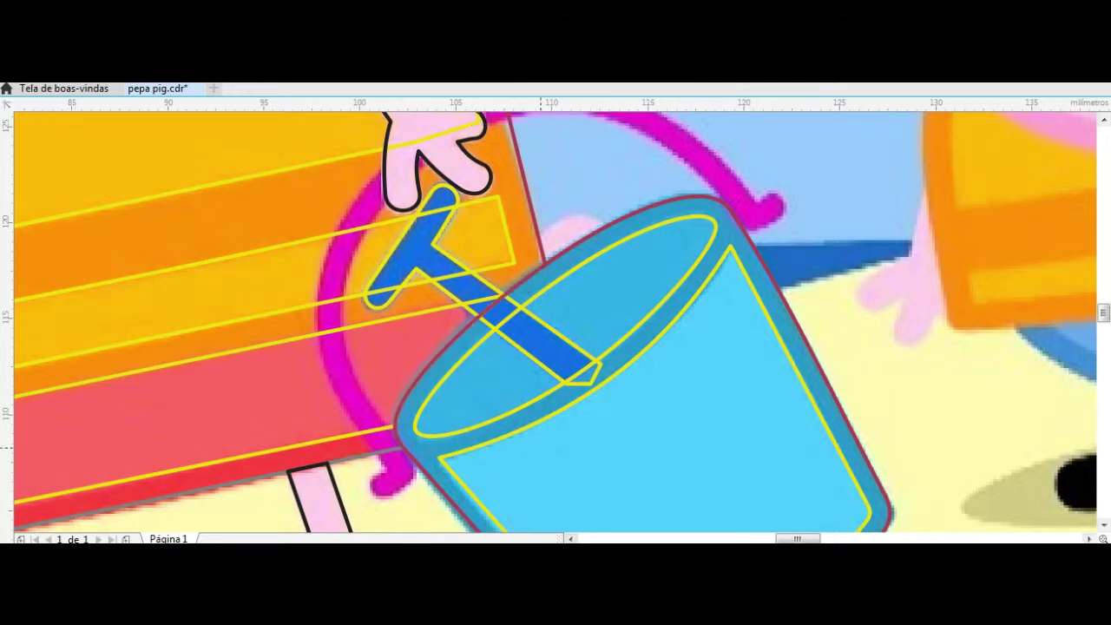
# Paste a black square over the bucket, trim it along the rim, then remove it
pyautogui.hotkey('ctrl', 'v')
pyautogui.press('Tab')
pyautogui.press('Return')
pyautogui.keyDown('shift'); pyautogui.click(677, 218); pyautogui.keyUp('shift')
pyautogui.click(628, 83)
pyautogui.press('Tab')
pyautogui.press('Escape')
pyautogui.scroll(-3, 556, 321)
pyautogui.scroll(5, 556, 321)
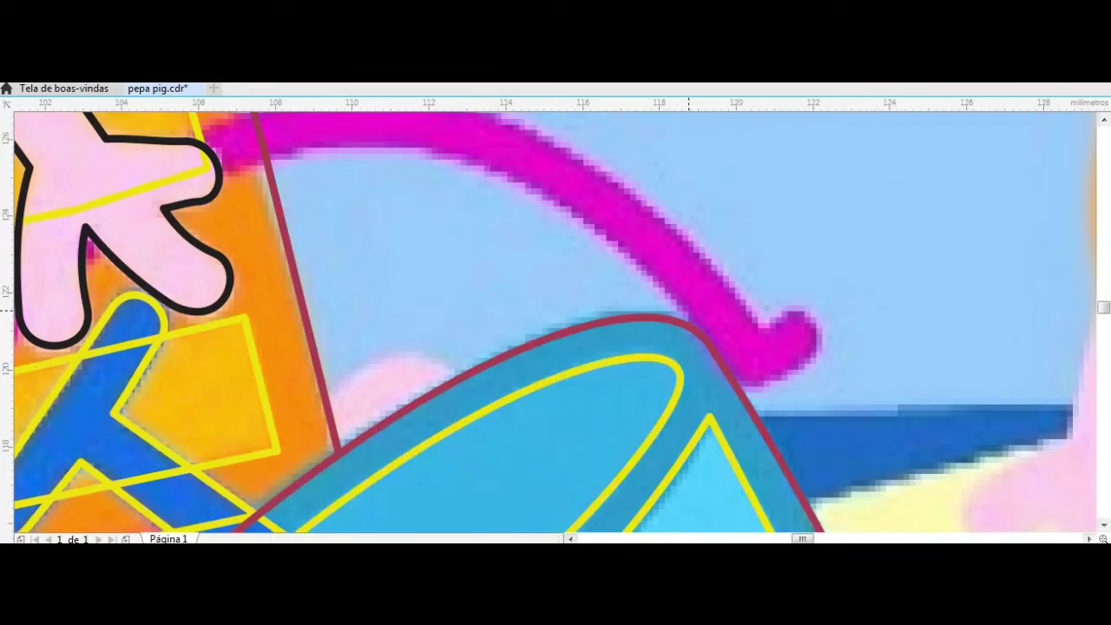
pyautogui.scroll(2, 768, 326)
# Extend the yellow line into a closed path around the bucket handle and hook
pyautogui.click(842, 327)
pyautogui.scroll(-5, 781, 330)
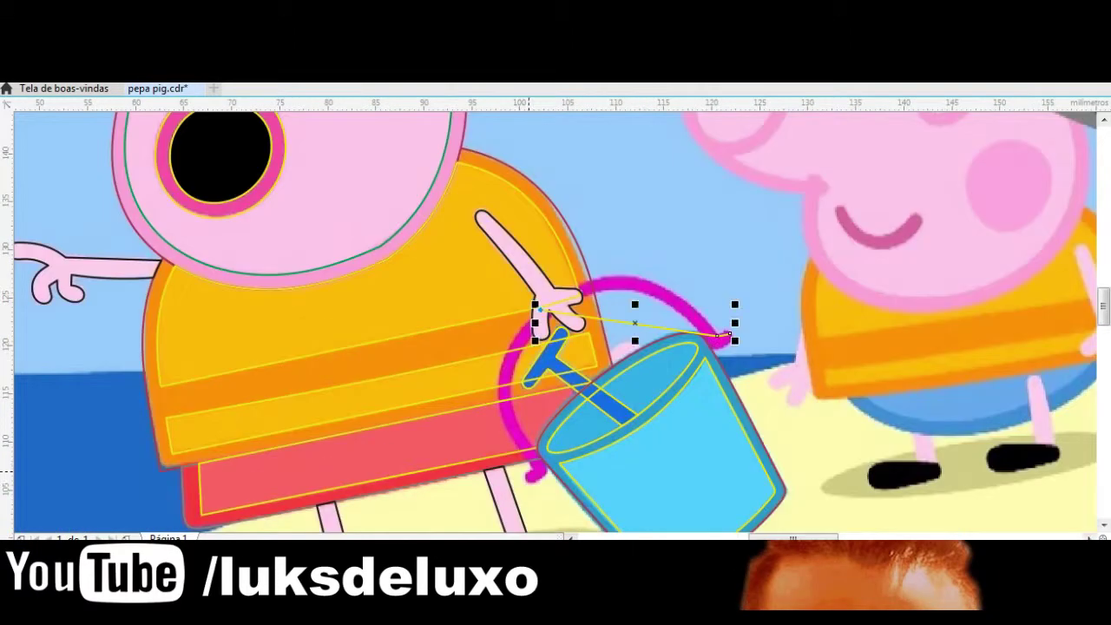
pyautogui.scroll(5, 528, 474)
pyautogui.click(548, 459)
pyautogui.scroll(-5, 548, 460)
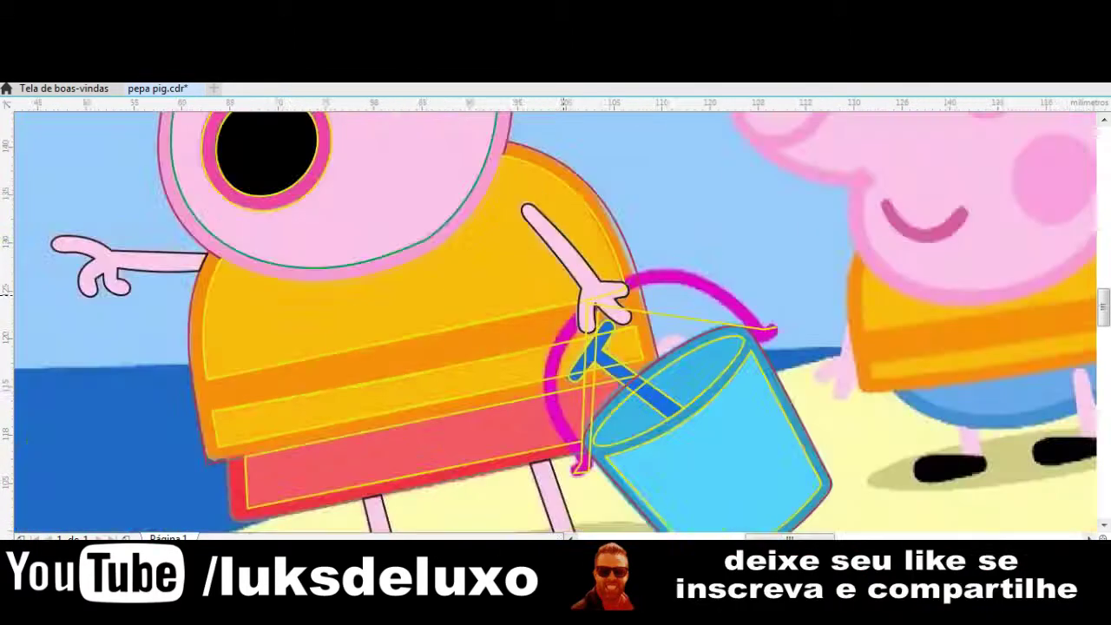
pyautogui.scroll(3, 738, 335)
pyautogui.scroll(1, 738, 347)
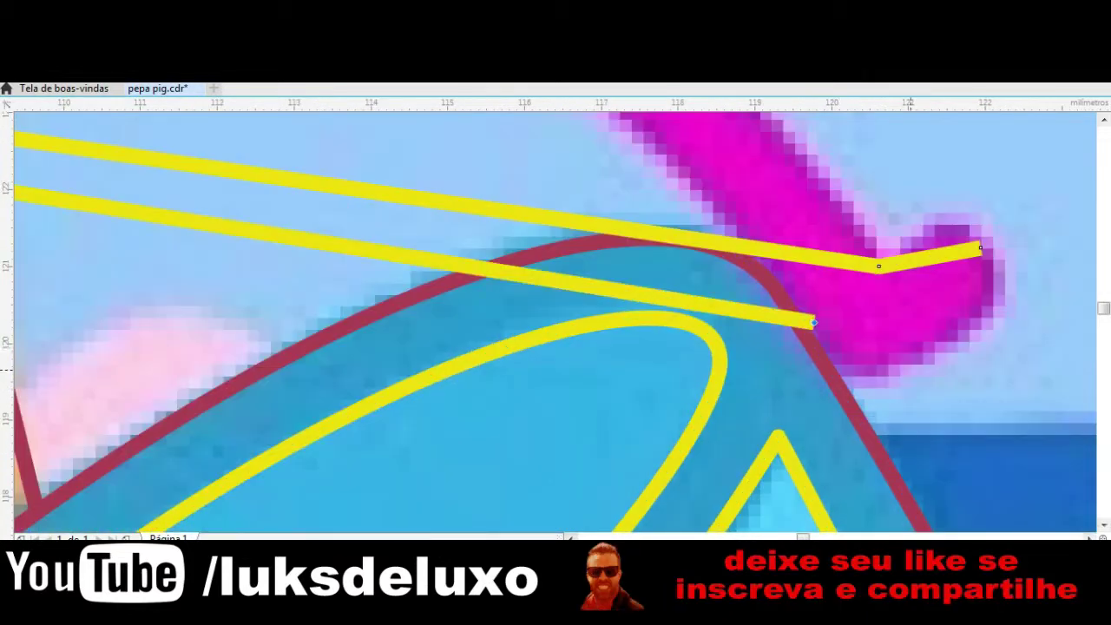
pyautogui.click(982, 247)
pyautogui.scroll(-2, 583, 272)
pyautogui.scroll(-2, 415, 243)
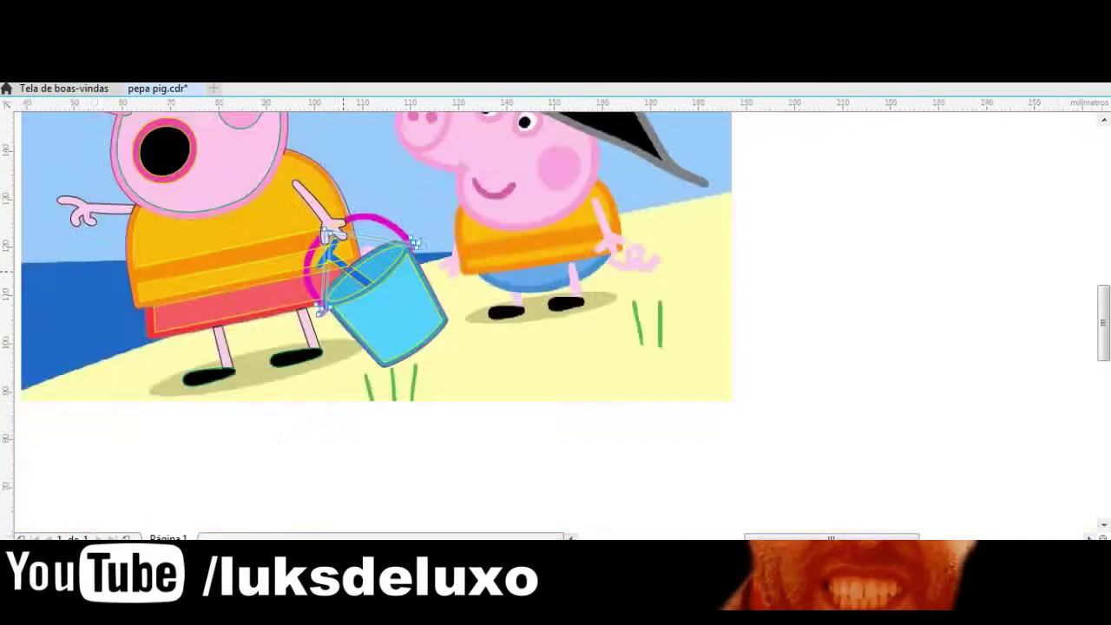
pyautogui.scroll(2, 426, 241)
pyautogui.scroll(3, 658, 293)
# Curve the handle outline's segments along the magenta arc and its left, right and bottom sides
pyautogui.moveTo(462, 170); pyautogui.dragTo(462, 171)
pyautogui.moveTo(287, 373); pyautogui.dragTo(206, 376)
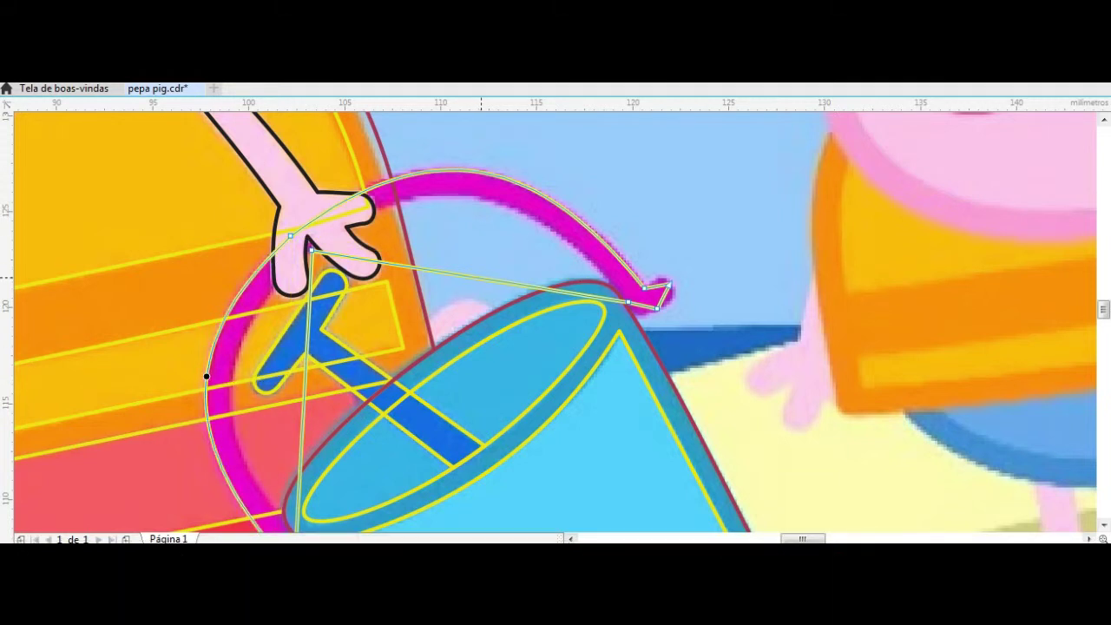
pyautogui.moveTo(482, 278); pyautogui.dragTo(471, 186)
pyautogui.moveTo(302, 400); pyautogui.dragTo(251, 451)
pyautogui.scroll(2, 295, 513)
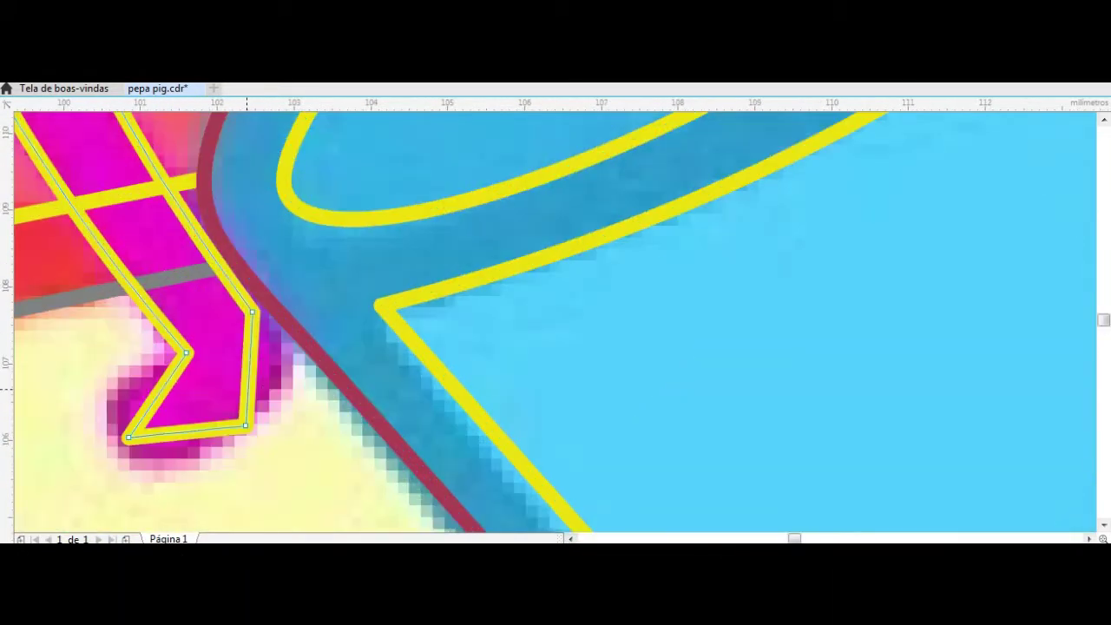
pyautogui.moveTo(247, 391); pyautogui.dragTo(278, 374)
pyautogui.moveTo(186, 431); pyautogui.dragTo(166, 458)
pyautogui.moveTo(157, 395); pyautogui.dragTo(128, 388)
pyautogui.moveTo(187, 354); pyautogui.dragTo(108, 408)
# Curve the hook's top, right side and bottom edge to follow the reference
pyautogui.moveTo(265, 334); pyautogui.dragTo(286, 360)
pyautogui.scroll(-3, 287, 360)
pyautogui.scroll(3, 585, 322)
pyautogui.moveTo(573, 350); pyautogui.dragTo(583, 321)
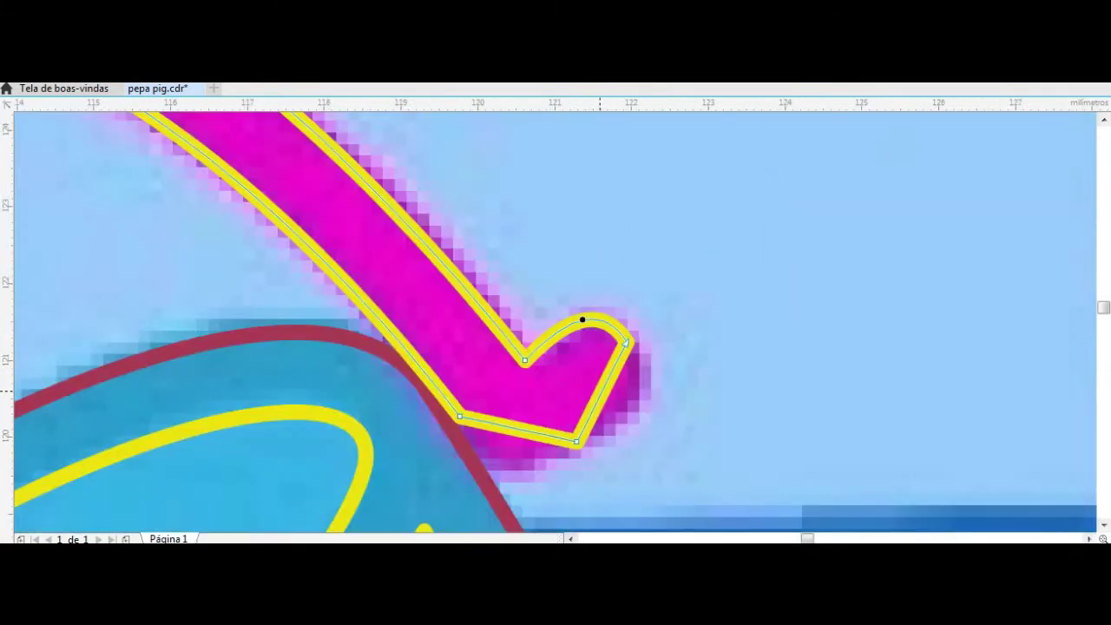
pyautogui.moveTo(602, 390); pyautogui.dragTo(637, 394)
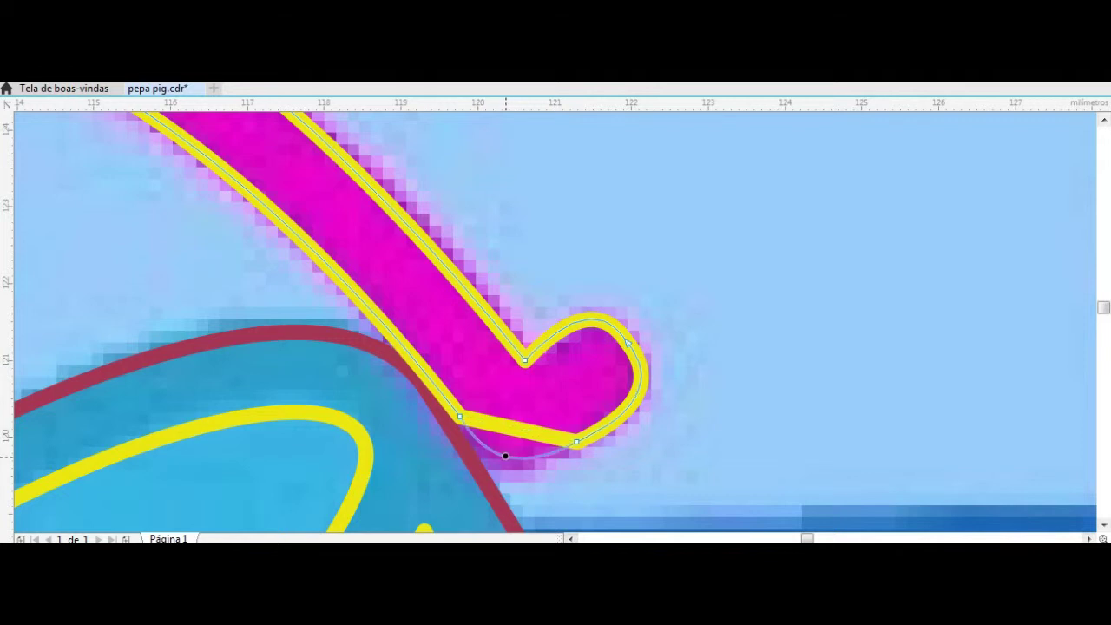
pyautogui.moveTo(505, 455); pyautogui.dragTo(508, 460)
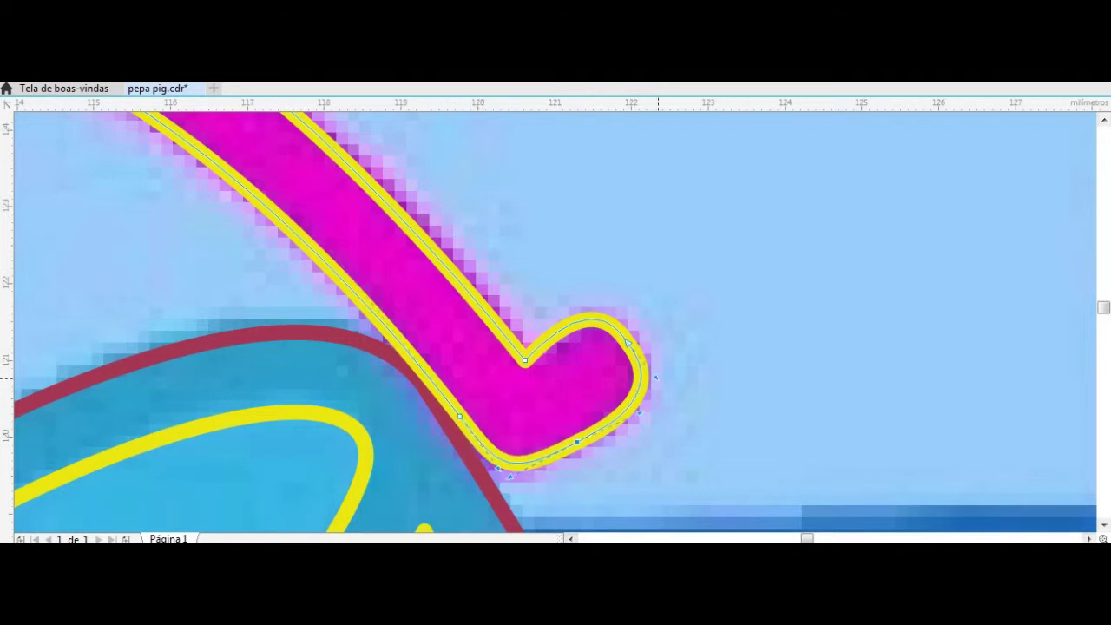
pyautogui.scroll(-5, 642, 404)
# Fill the traced mouth ring with the magenta sampled from the reference
pyautogui.scroll(-2, 644, 404)
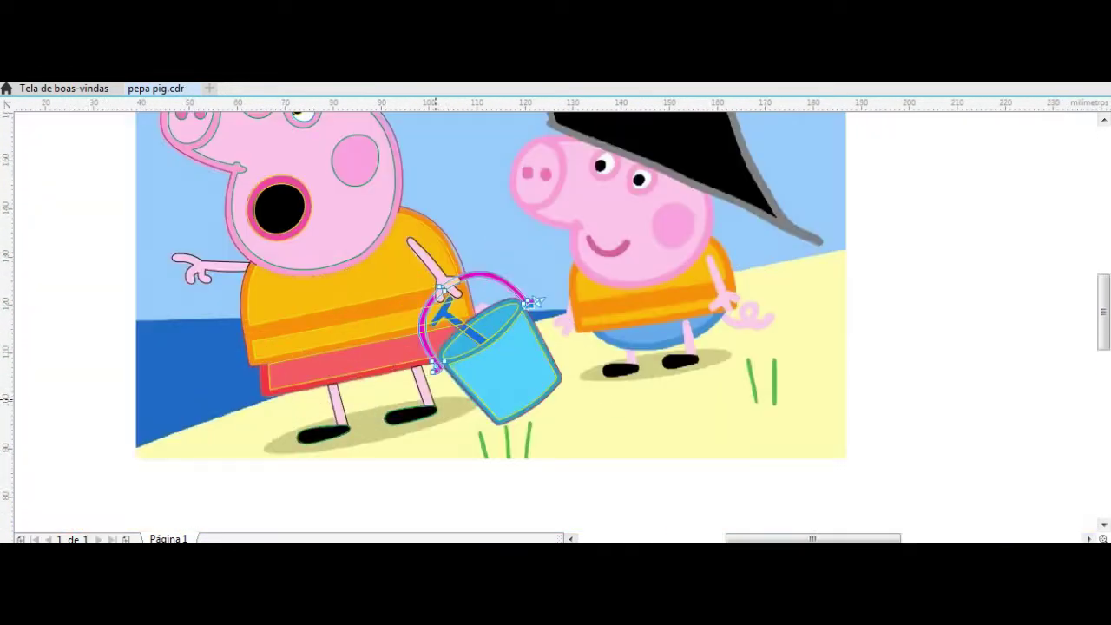
pyautogui.scroll(-2, 220, 409)
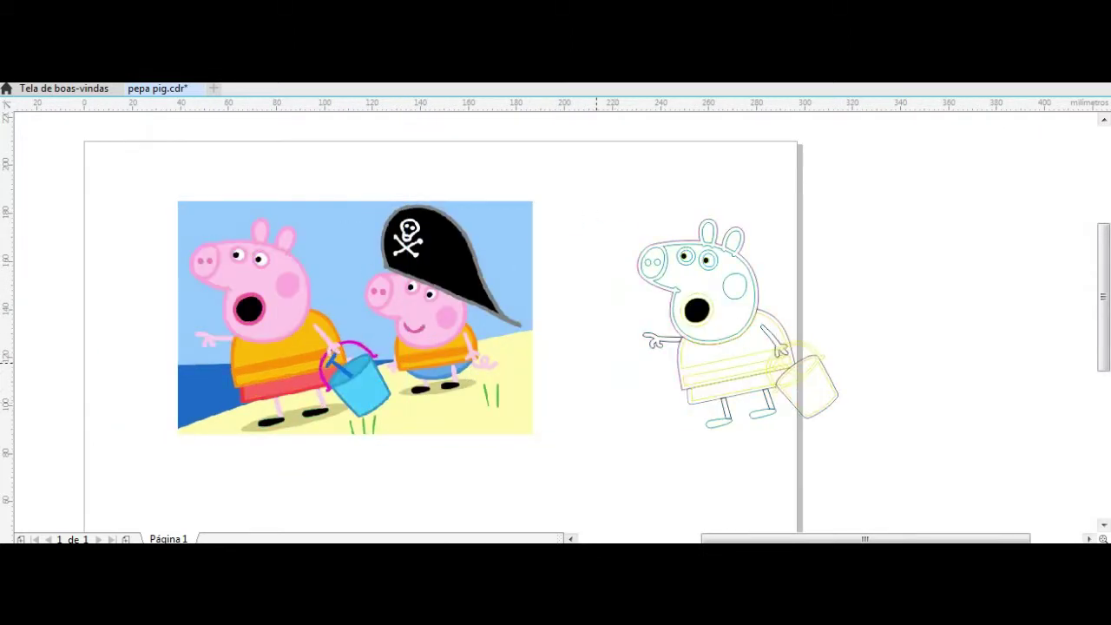
pyautogui.scroll(4, 761, 249)
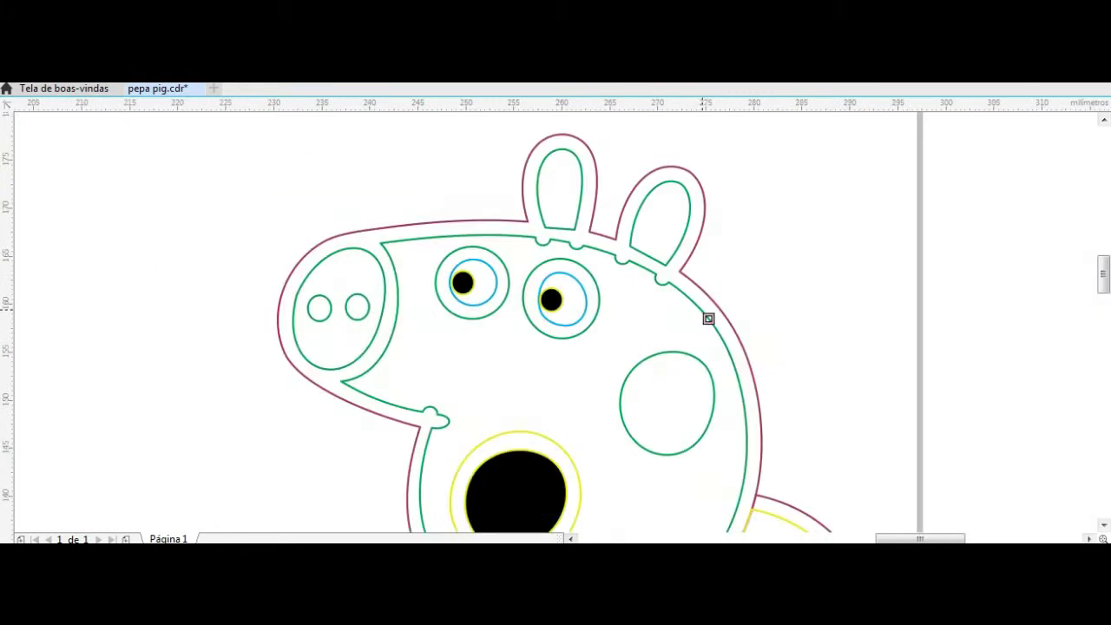
pyautogui.scroll(-4, 708, 311)
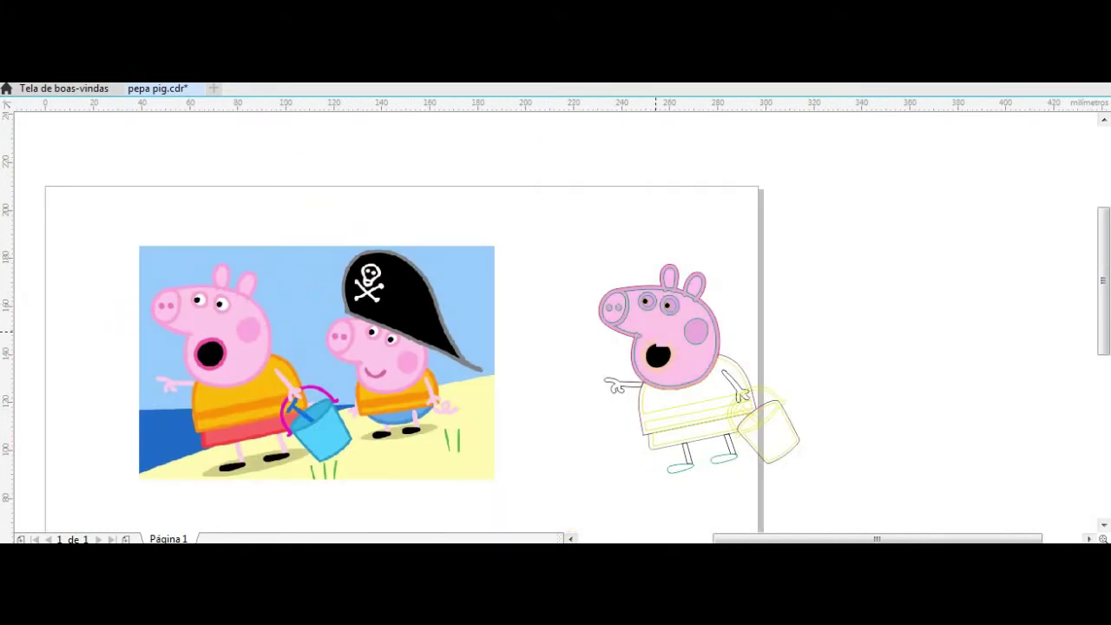
pyautogui.scroll(4, 669, 304)
pyautogui.scroll(-4, 680, 303)
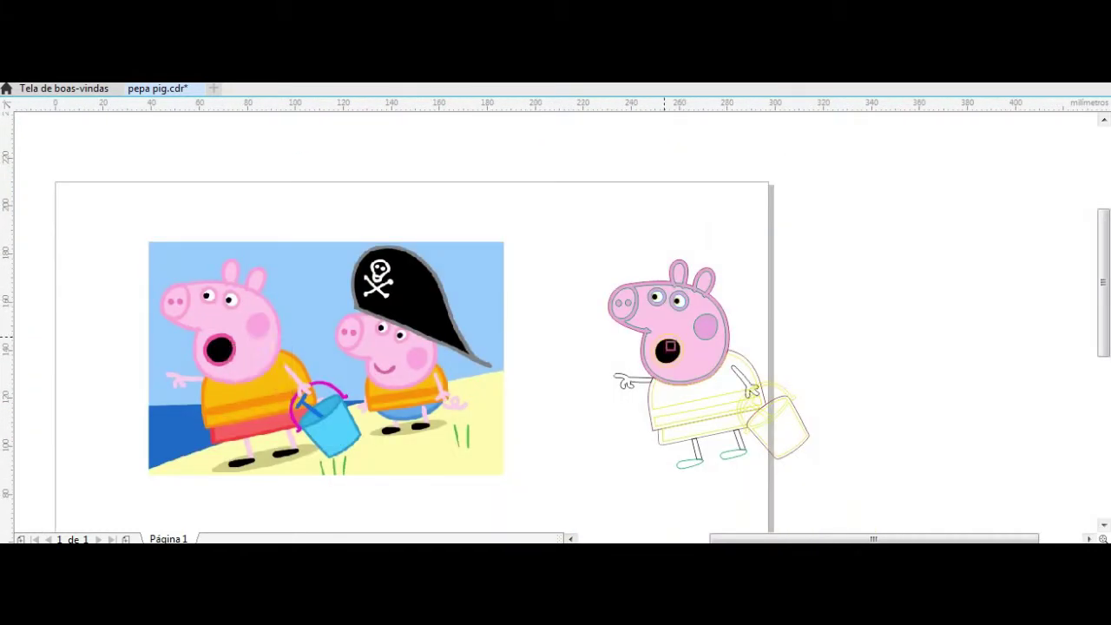
pyautogui.scroll(4, 675, 340)
pyautogui.click(674, 342)
pyautogui.scroll(-4, 675, 342)
pyautogui.click(670, 354)
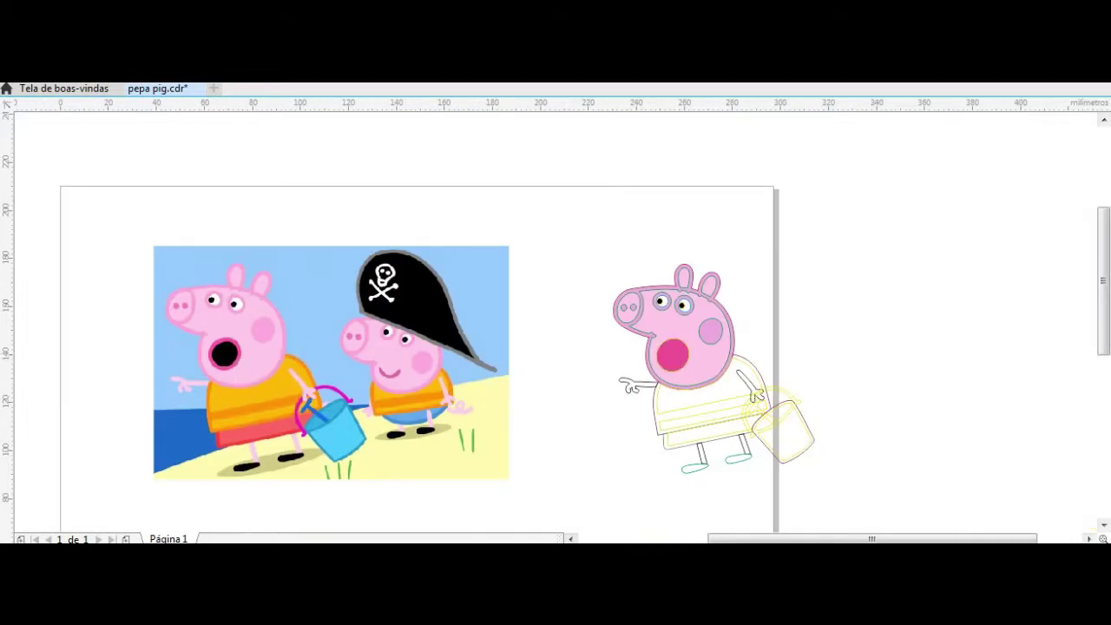
pyautogui.scroll(4, 674, 349)
pyautogui.moveTo(726, 380); pyautogui.dragTo(483, 387)
pyautogui.hotkey('ctrl', 'z')
pyautogui.moveTo(502, 453); pyautogui.dragTo(796, 319)
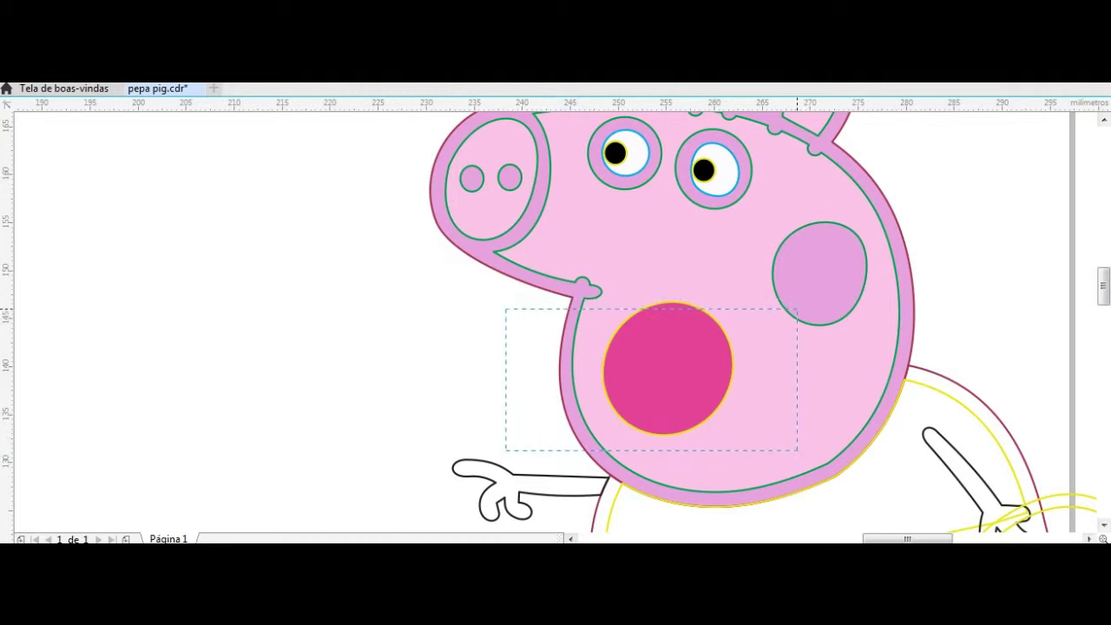
# Send the magenta ring back one level (Ordem > Recuar um) behind the black mouth
pyautogui.rightClick(726, 374)
pyautogui.click(794, 404)
pyautogui.click(555, 506)
pyautogui.scroll(-4, 557, 348)
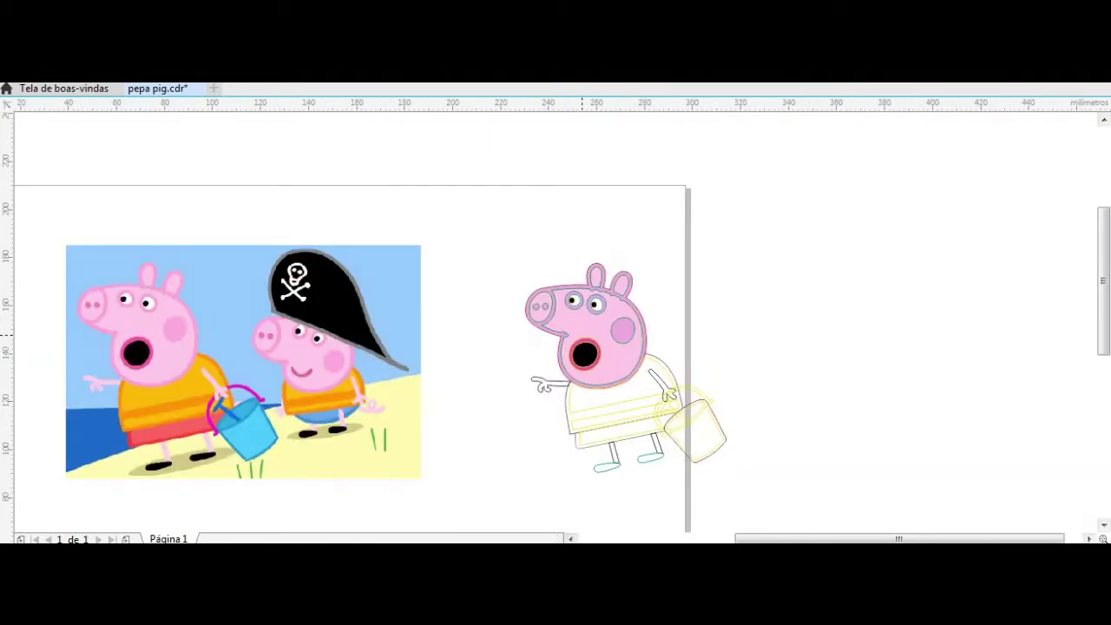
# Fill the traced vest with the orange sampled from the reference
pyautogui.click(191, 406)
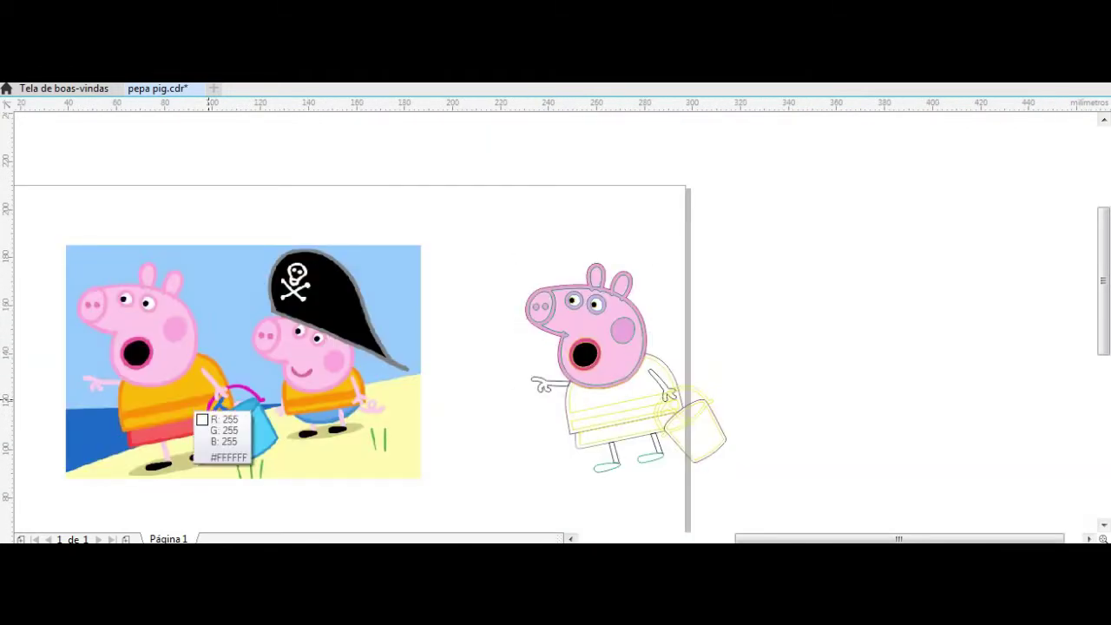
pyautogui.click(599, 408)
pyautogui.scroll(4, 584, 419)
pyautogui.scroll(-3, 583, 418)
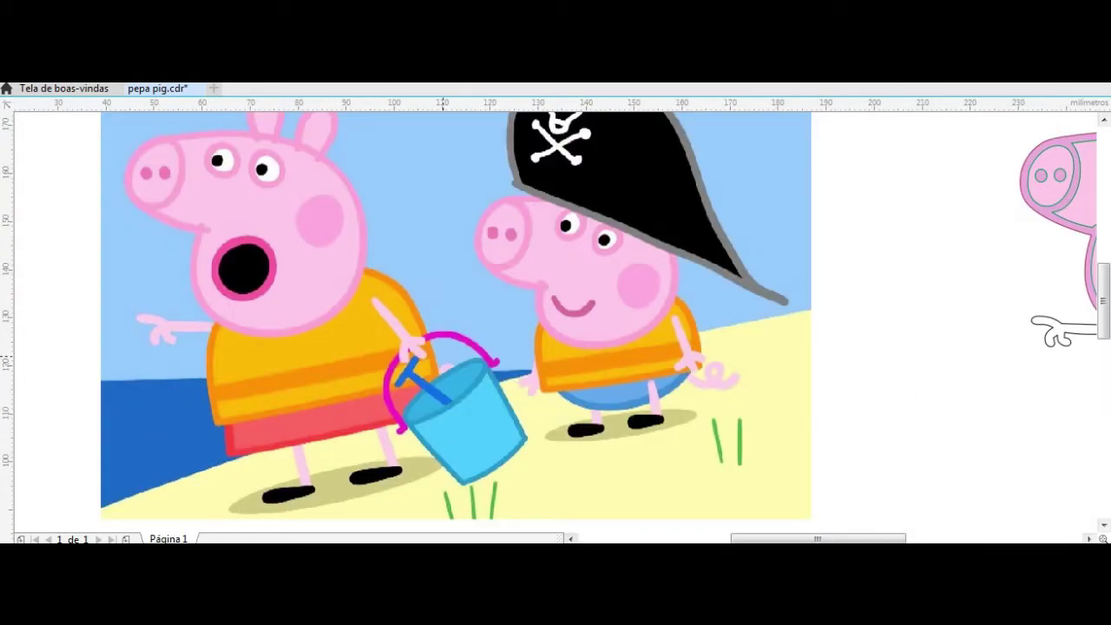
pyautogui.scroll(-2, 583, 419)
pyautogui.scroll(4, 722, 399)
pyautogui.scroll(-1, 520, 378)
# Pan around the coloured Peppa to check it, then select the whole tracing
pyautogui.hscroll(-5, 519, 378)
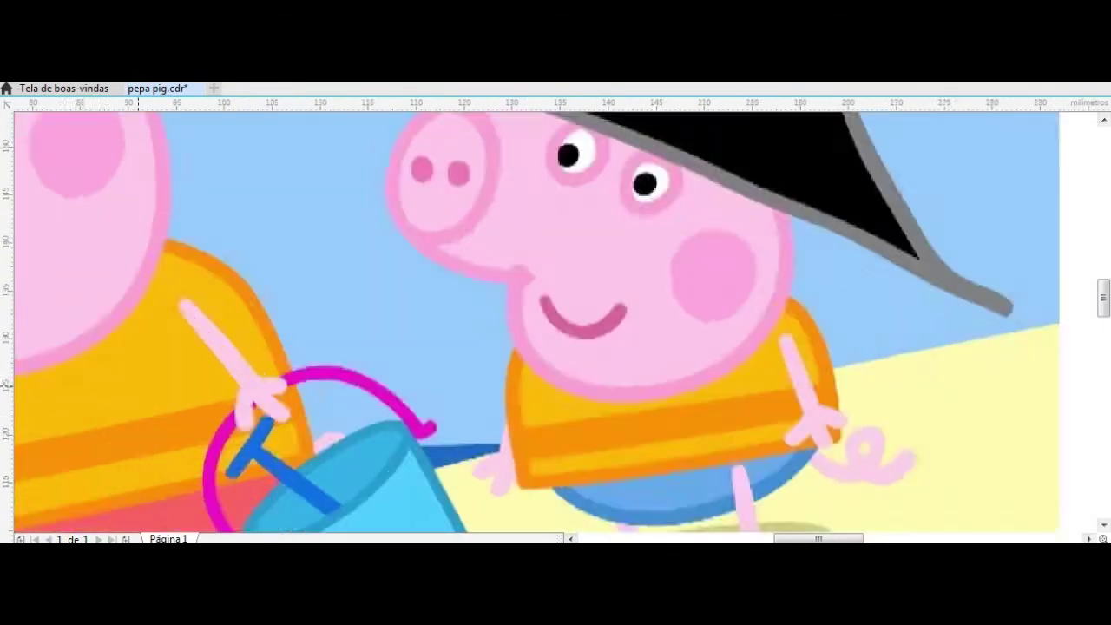
pyautogui.scroll(-3, 519, 378)
pyautogui.hscroll(1, 924, 437)
pyautogui.scroll(4, 925, 437)
pyautogui.scroll(-2, 923, 425)
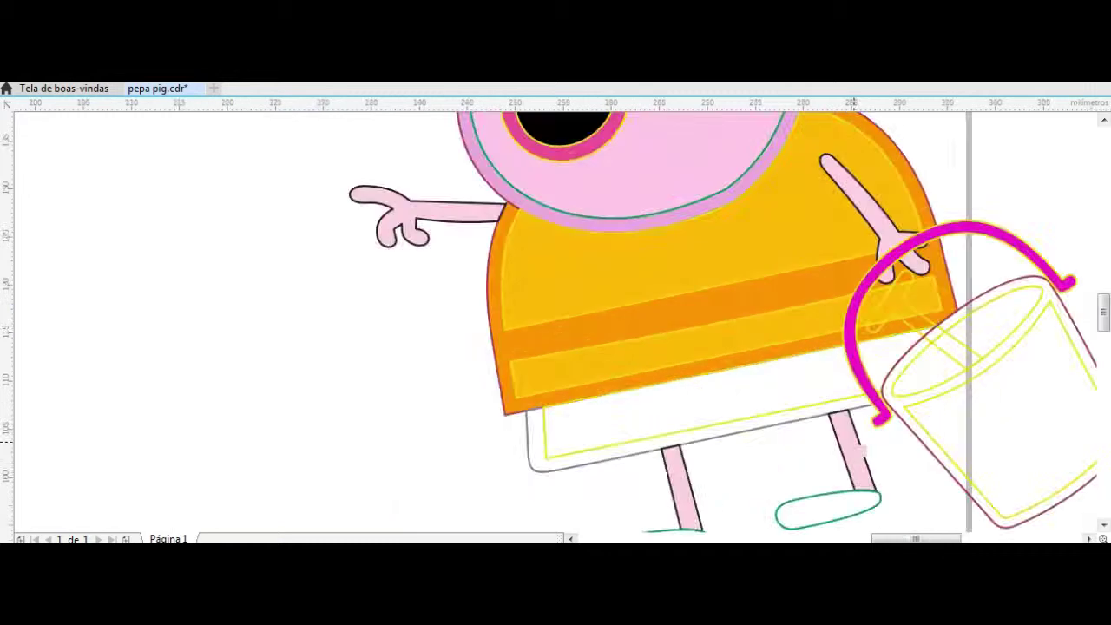
pyautogui.scroll(-4, 923, 425)
pyautogui.scroll(2, 803, 449)
pyautogui.hscroll(-3, 320, 368)
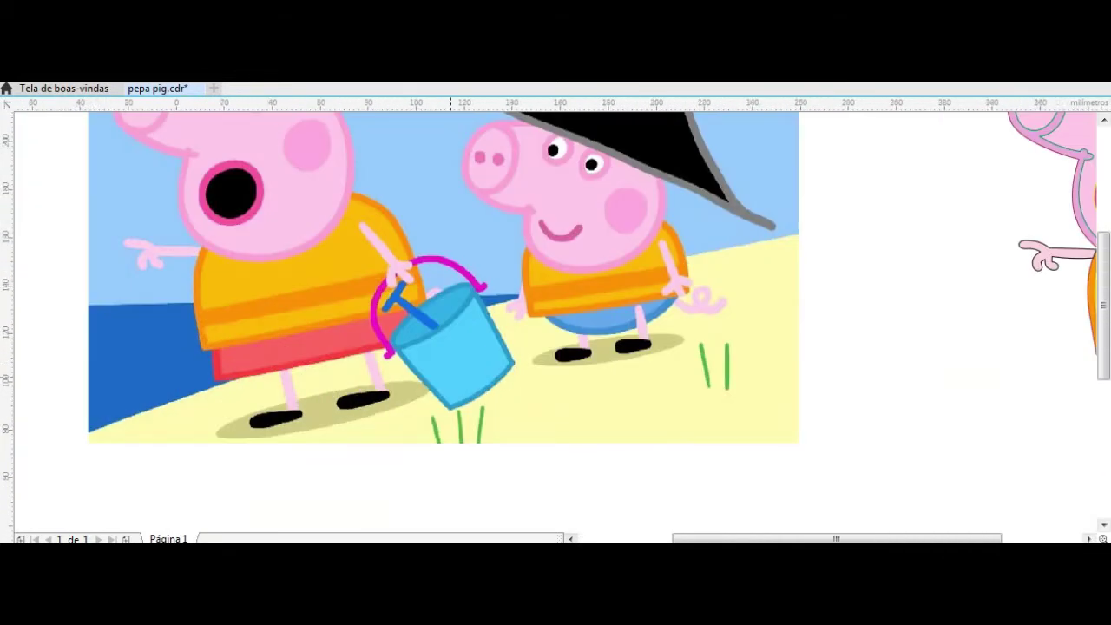
pyautogui.scroll(4, 320, 367)
pyautogui.scroll(-5, 195, 419)
pyautogui.scroll(4, 686, 390)
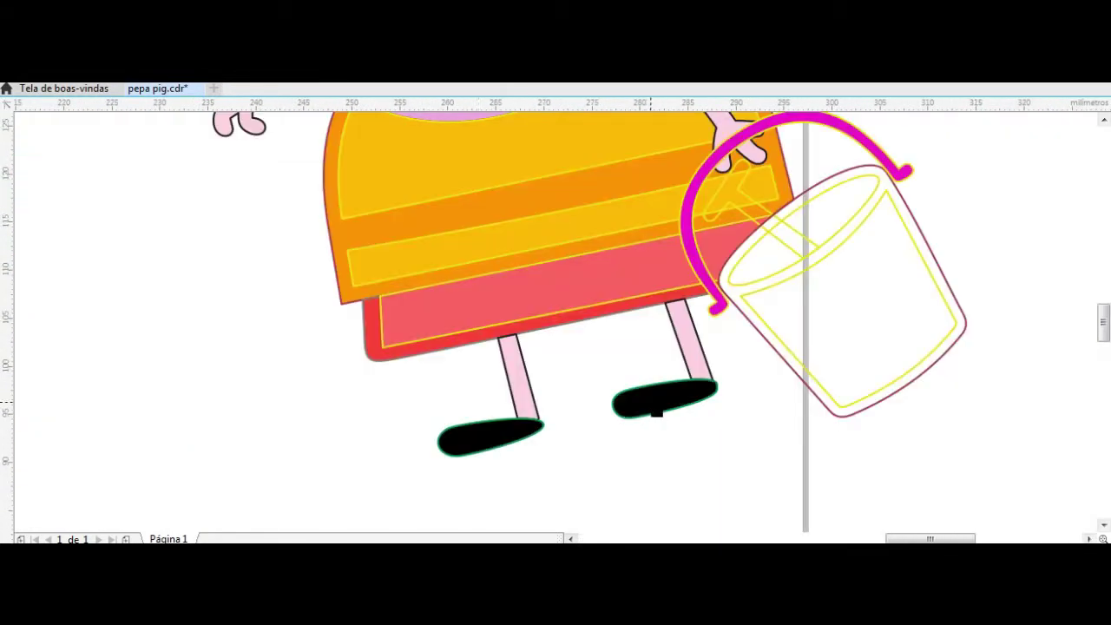
pyautogui.hscroll(-4, 686, 391)
pyautogui.scroll(-4, 686, 391)
pyautogui.scroll(3, 926, 442)
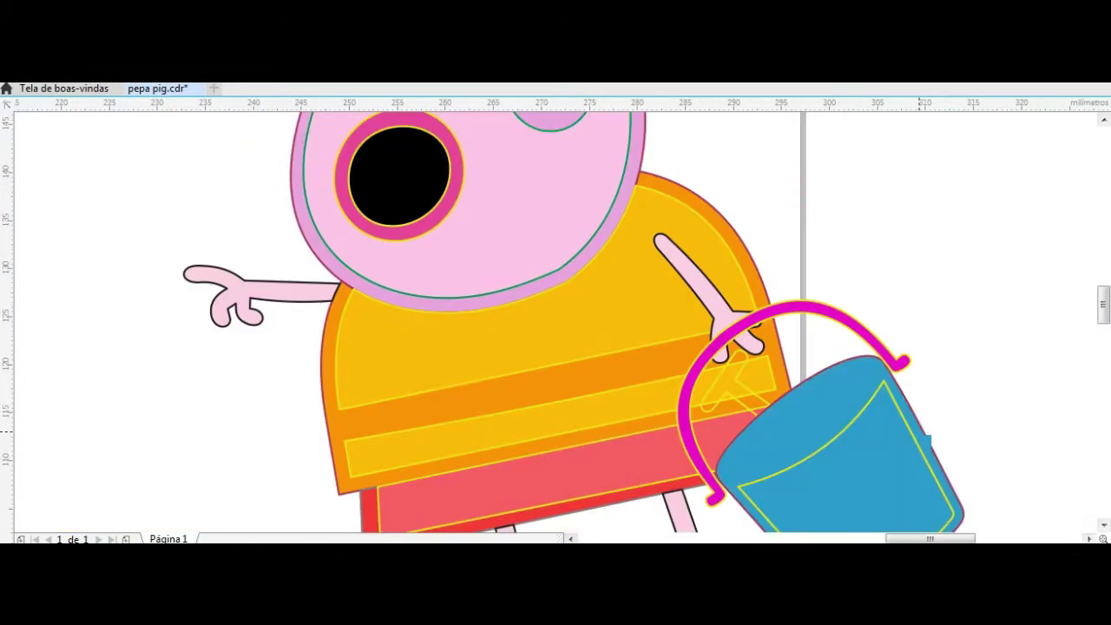
pyautogui.scroll(-3, 926, 442)
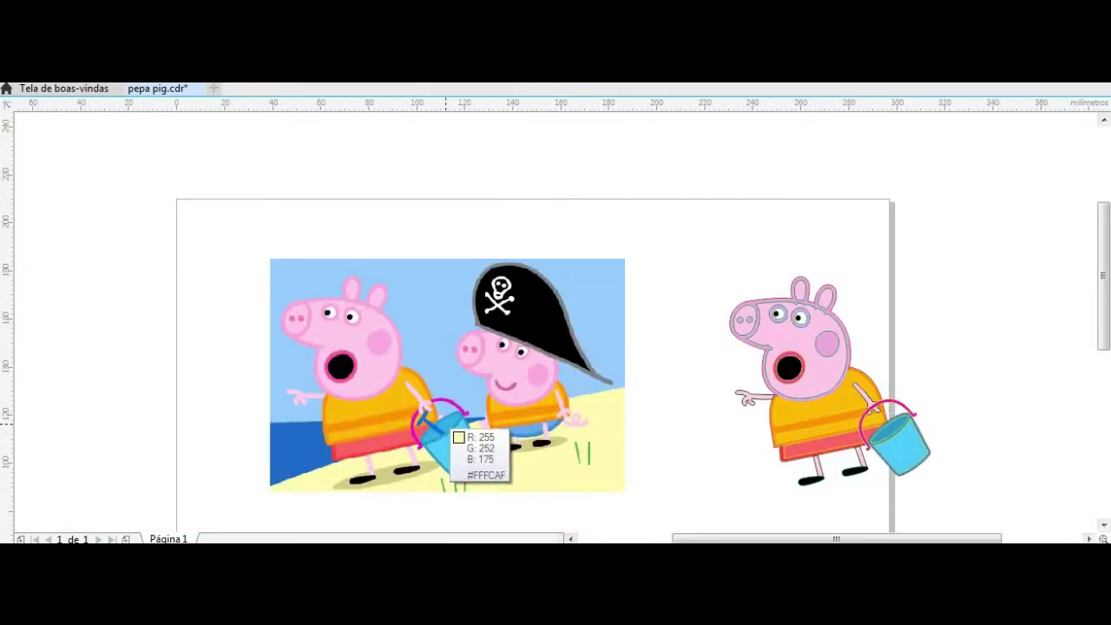
pyautogui.scroll(5, 866, 374)
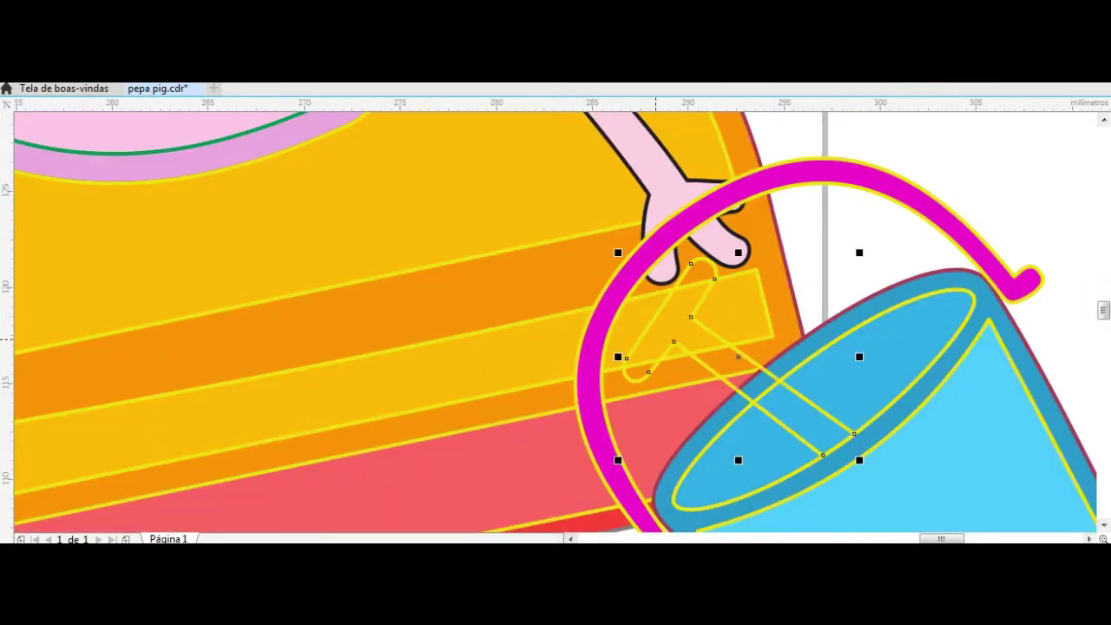
pyautogui.scroll(-2, 556, 321)
pyautogui.scroll(-3, 556, 321)
pyautogui.scroll(5, 994, 436)
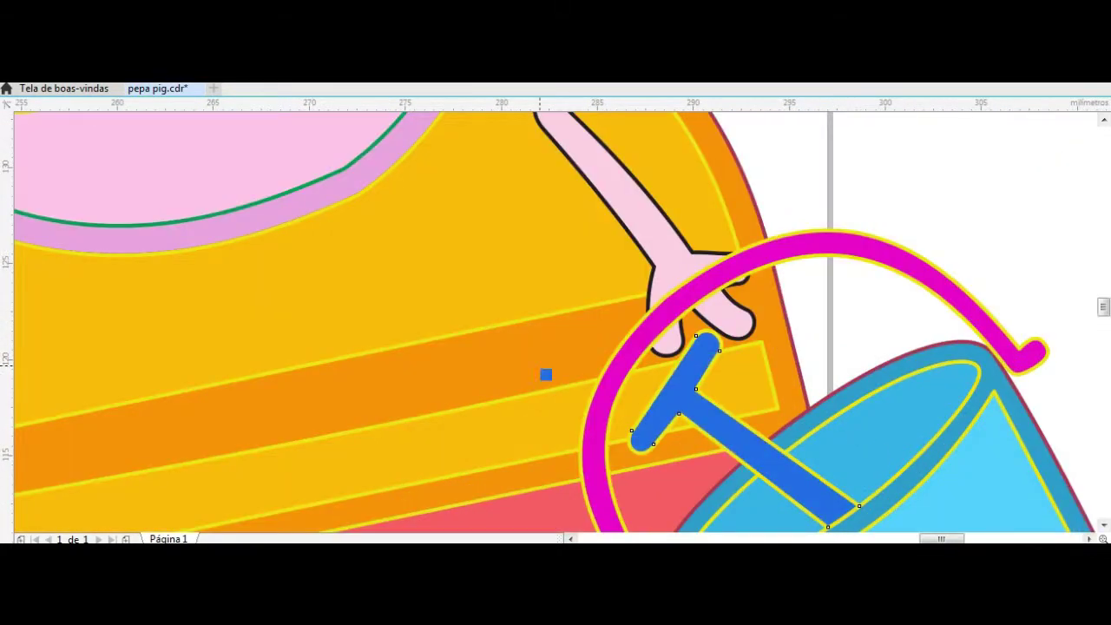
pyautogui.scroll(-5, 546, 377)
pyautogui.click(590, 318)
# Select the whole traced Peppa group and drag it past the page's left edge
pyautogui.click(361, 243)
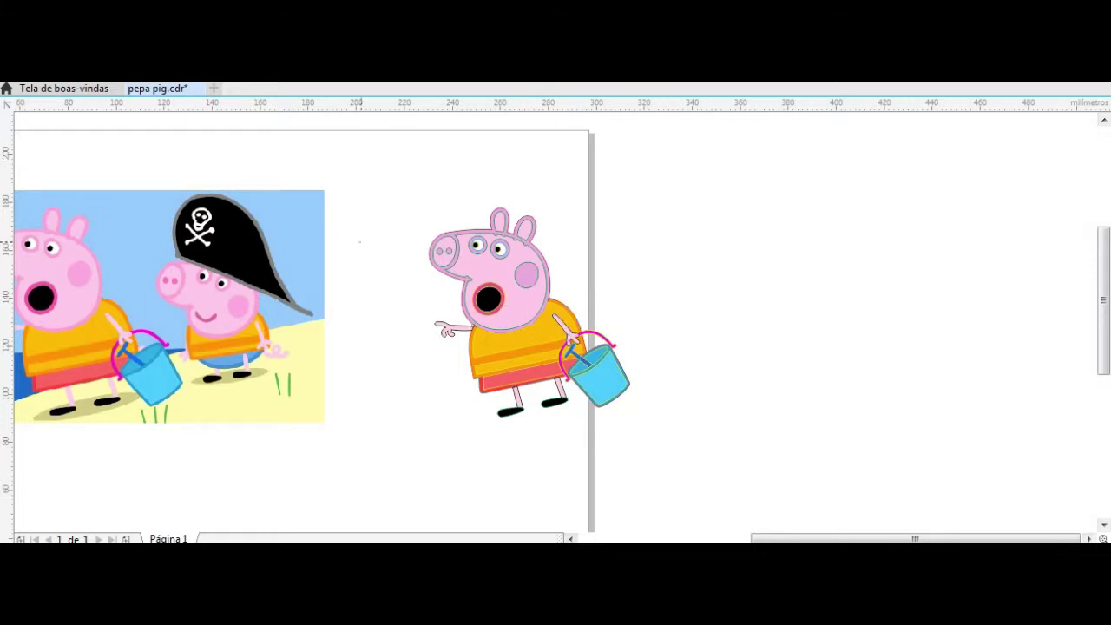
pyautogui.click(512, 348)
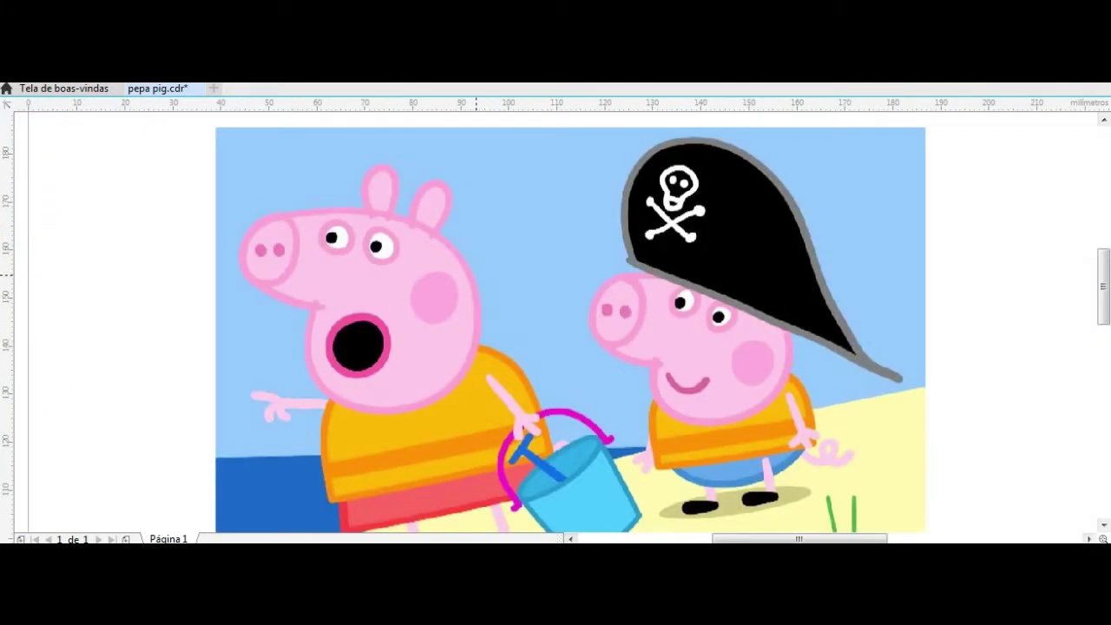
pyautogui.scroll(5, 522, 277)
pyautogui.scroll(-4, 912, 229)
pyautogui.scroll(-3, 688, 257)
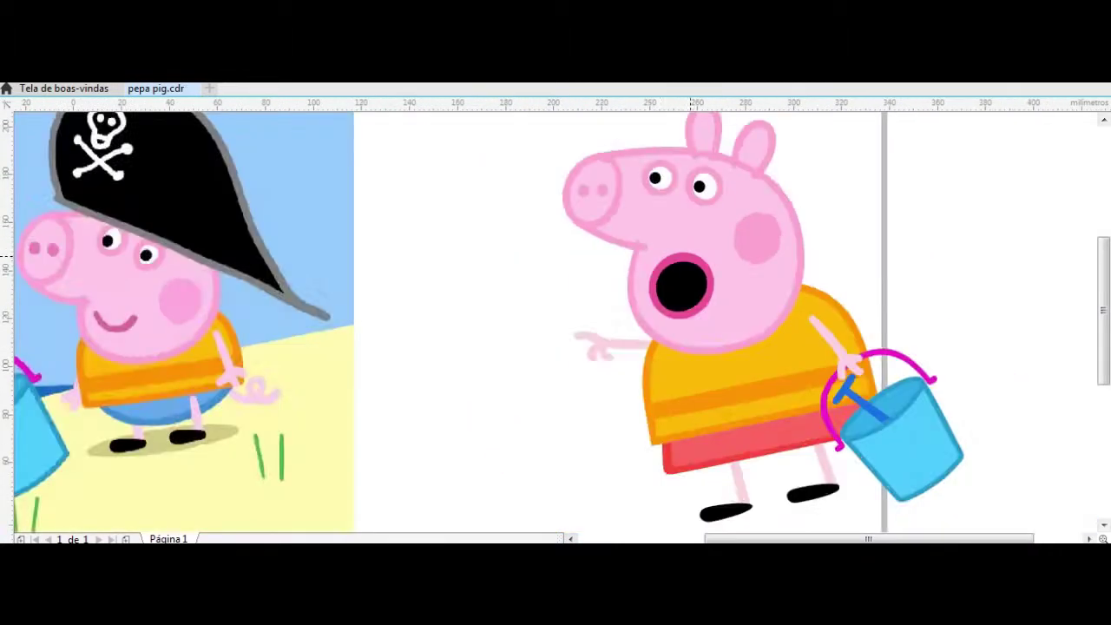
pyautogui.scroll(-2, 712, 278)
pyautogui.moveTo(712, 278); pyautogui.dragTo(358, 284)
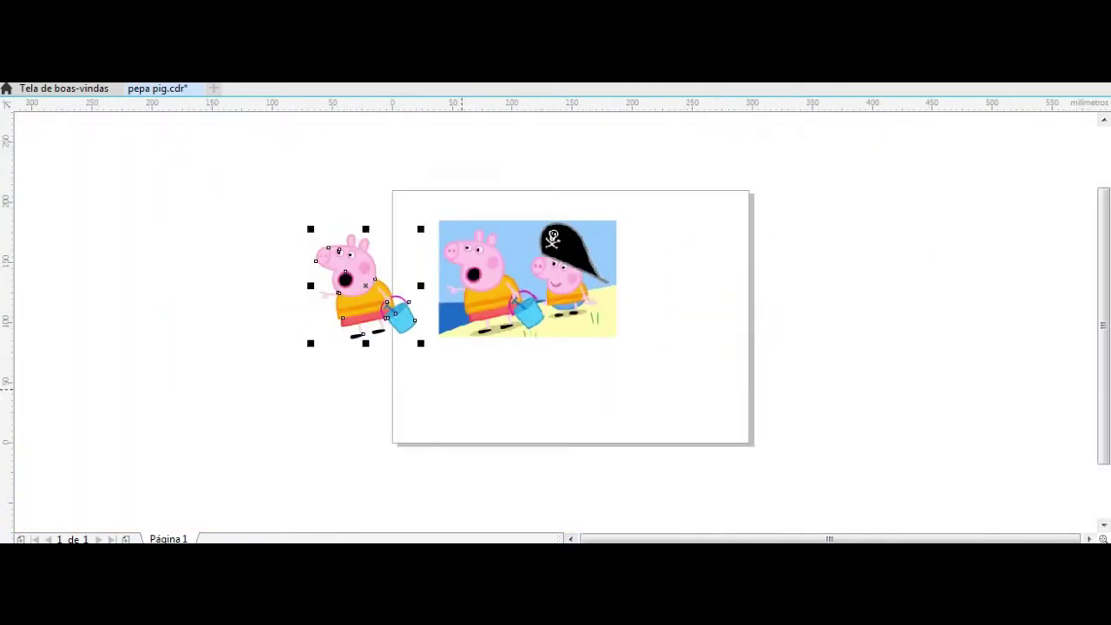
pyautogui.scroll(5, 557, 243)
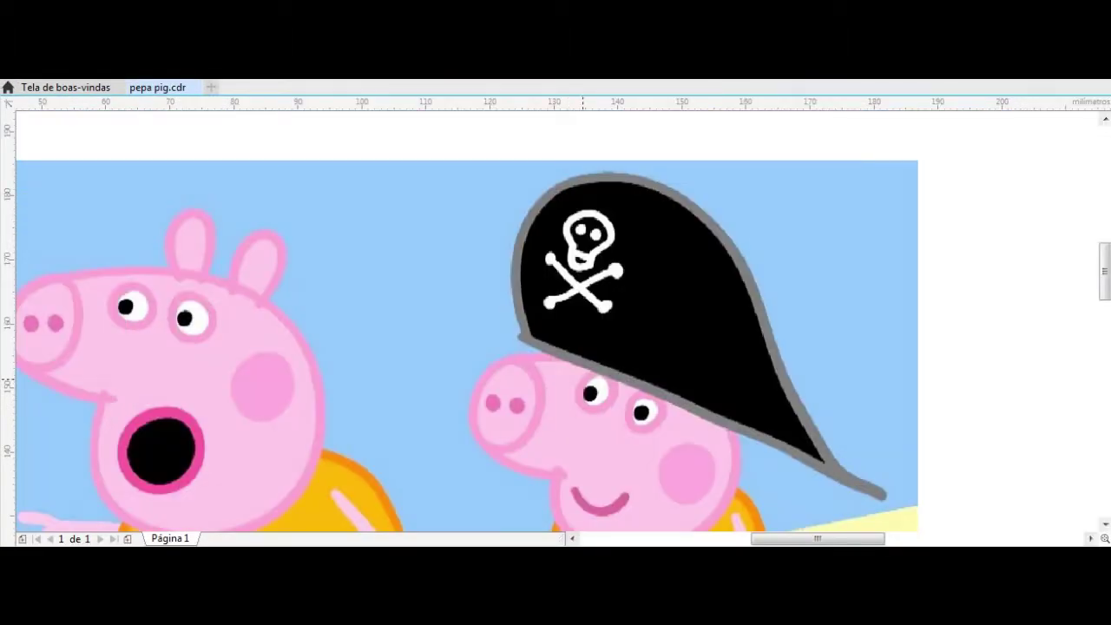
# Draw a closed triangular outline over the pirate hat
pyautogui.scroll(4, 591, 322)
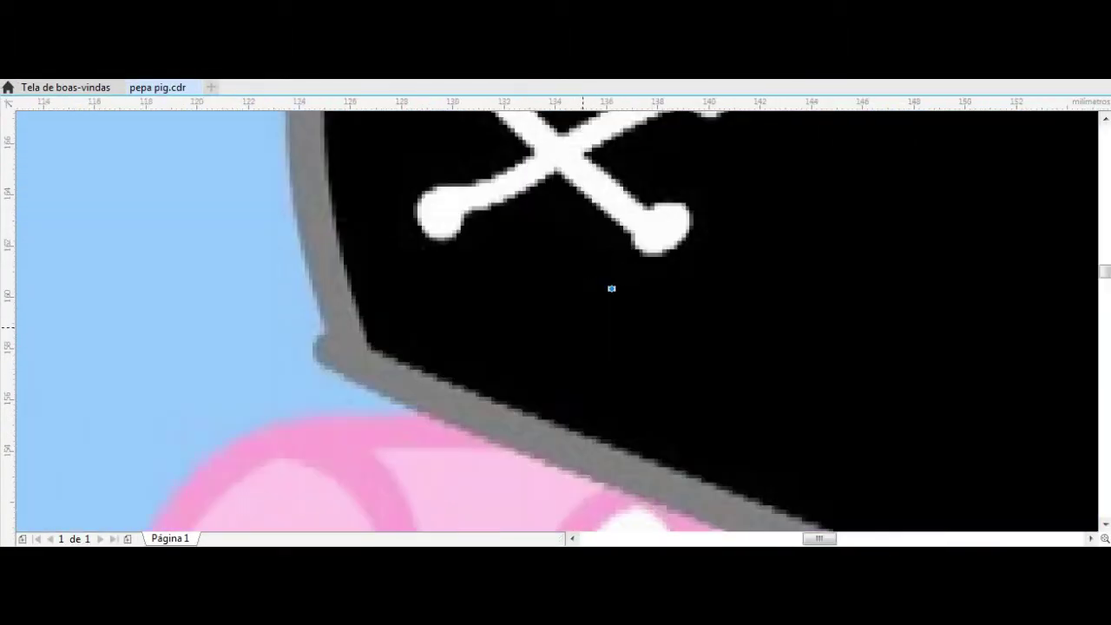
pyautogui.click(369, 349)
pyautogui.scroll(-4, 369, 349)
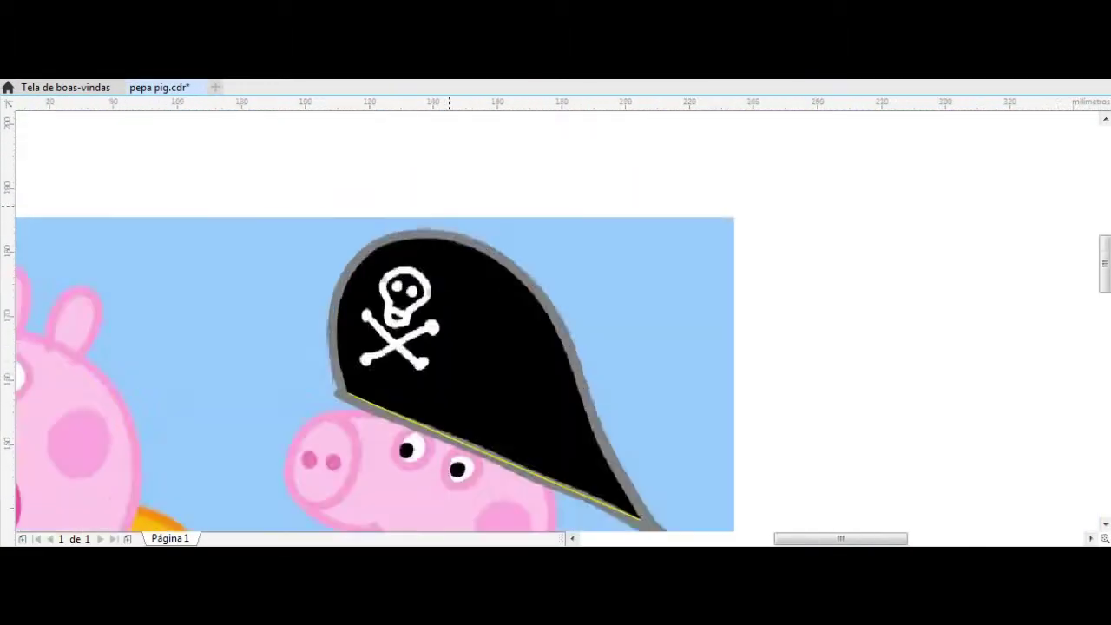
pyautogui.scroll(3, 374, 343)
pyautogui.click(373, 343)
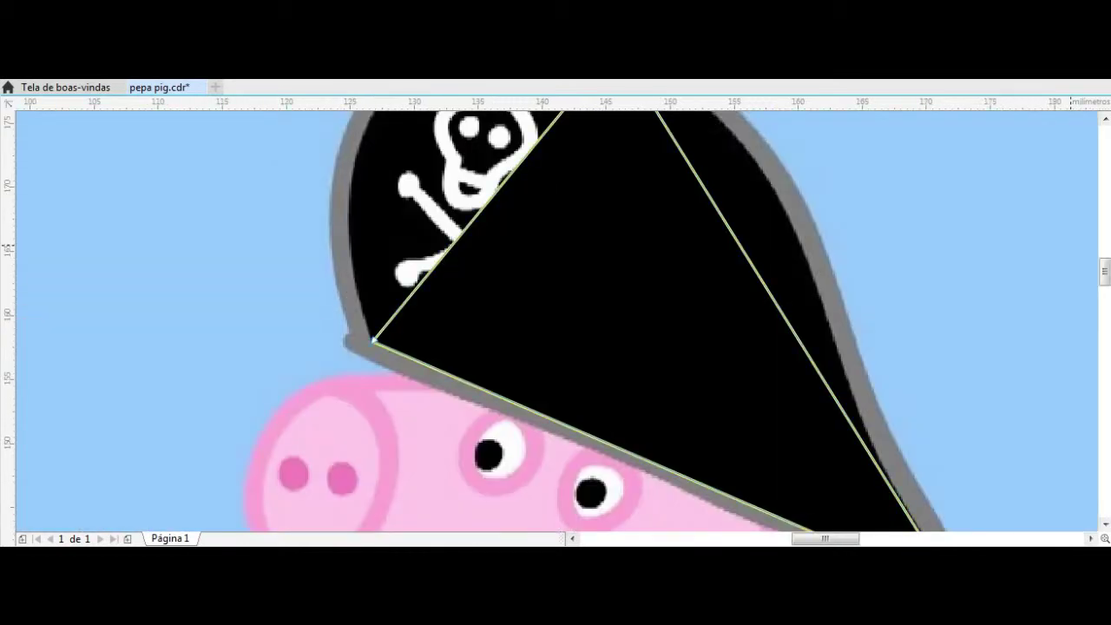
pyautogui.scroll(-2, 373, 343)
pyautogui.scroll(4, 597, 397)
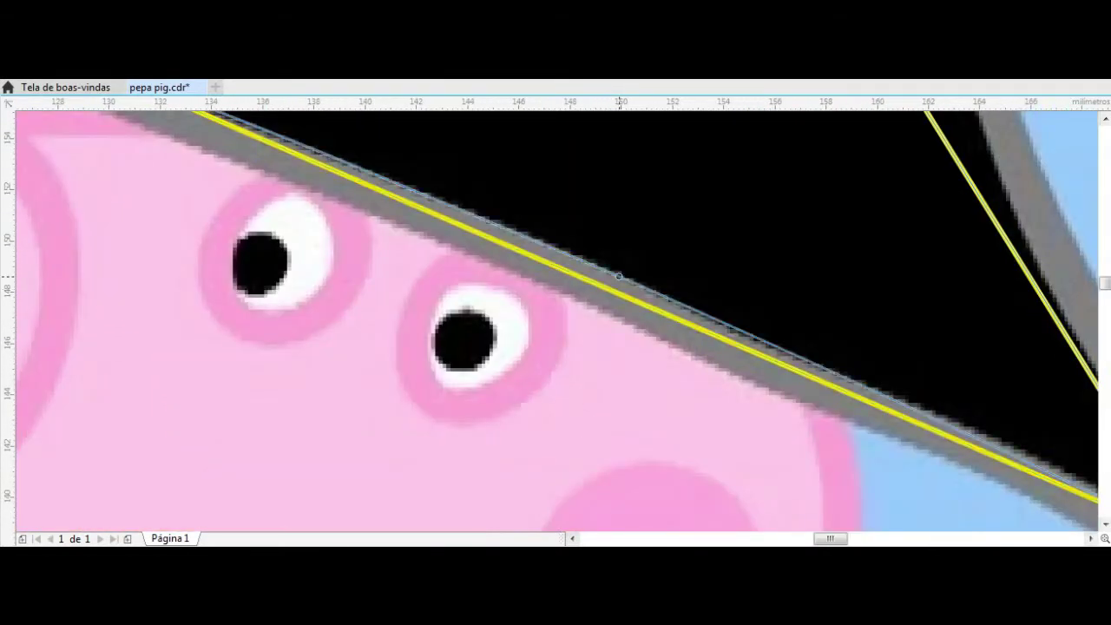
pyautogui.scroll(-6, 607, 276)
pyautogui.scroll(4, 550, 171)
# Bend the hat outline's sides into curves along its edges and add a contour line
pyautogui.moveTo(554, 434); pyautogui.dragTo(520, 257)
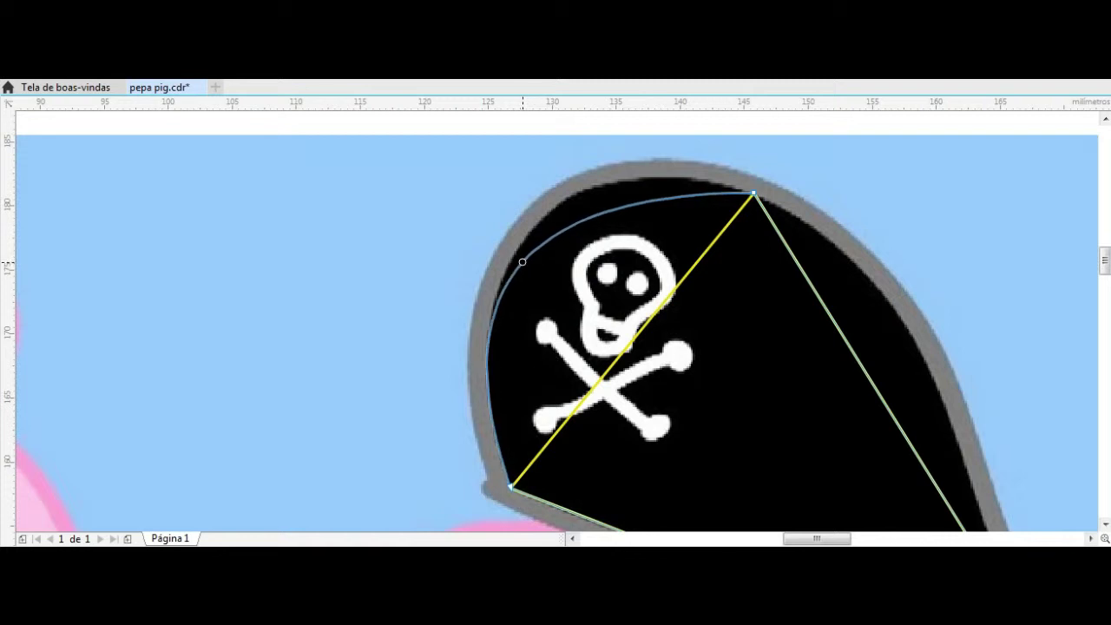
pyautogui.moveTo(548, 160); pyautogui.dragTo(553, 135)
pyautogui.moveTo(859, 364); pyautogui.dragTo(893, 310)
pyautogui.scroll(-5, 894, 310)
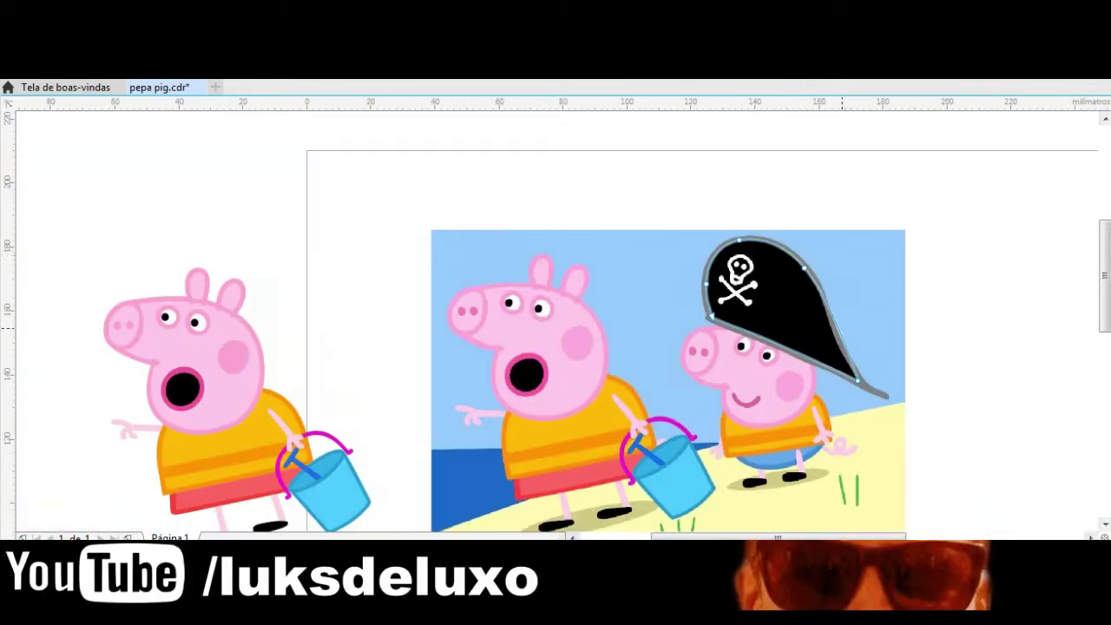
pyautogui.scroll(4, 842, 328)
pyautogui.moveTo(839, 362); pyautogui.dragTo(817, 380)
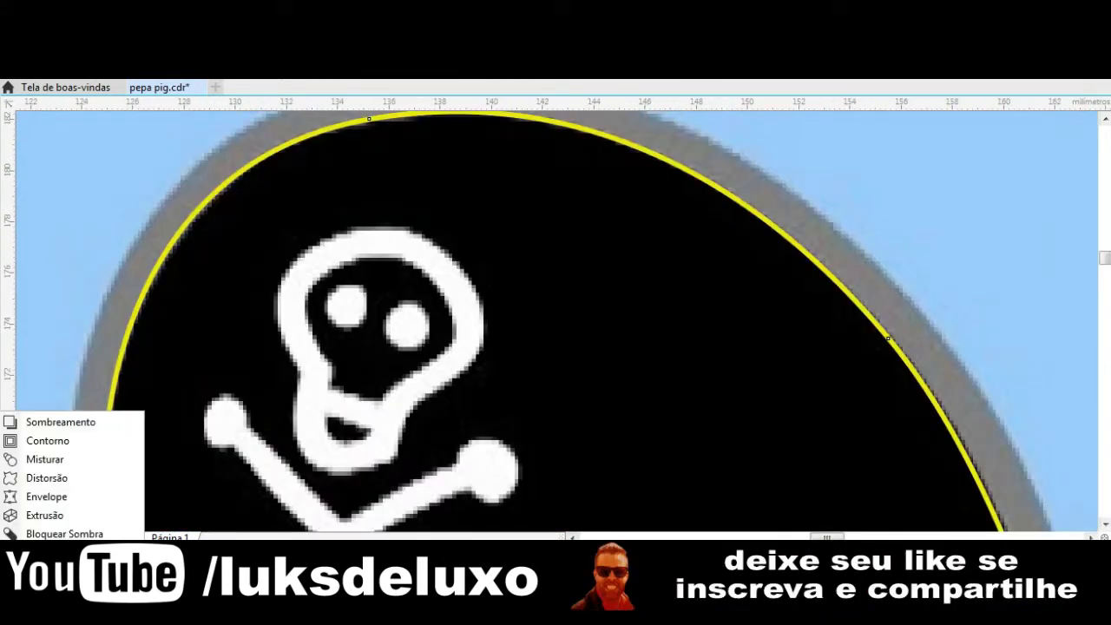
pyautogui.click(48, 440)
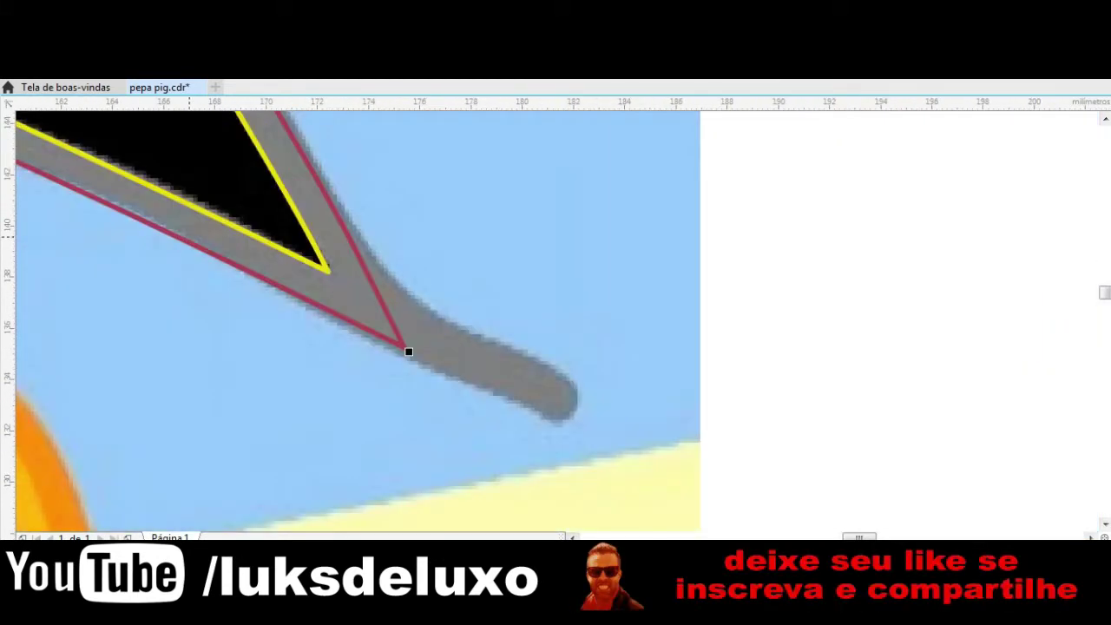
# Draw the hat's pointed brim tip and curve its upper edge to the reference
pyautogui.moveTo(409, 351); pyautogui.dragTo(540, 415)
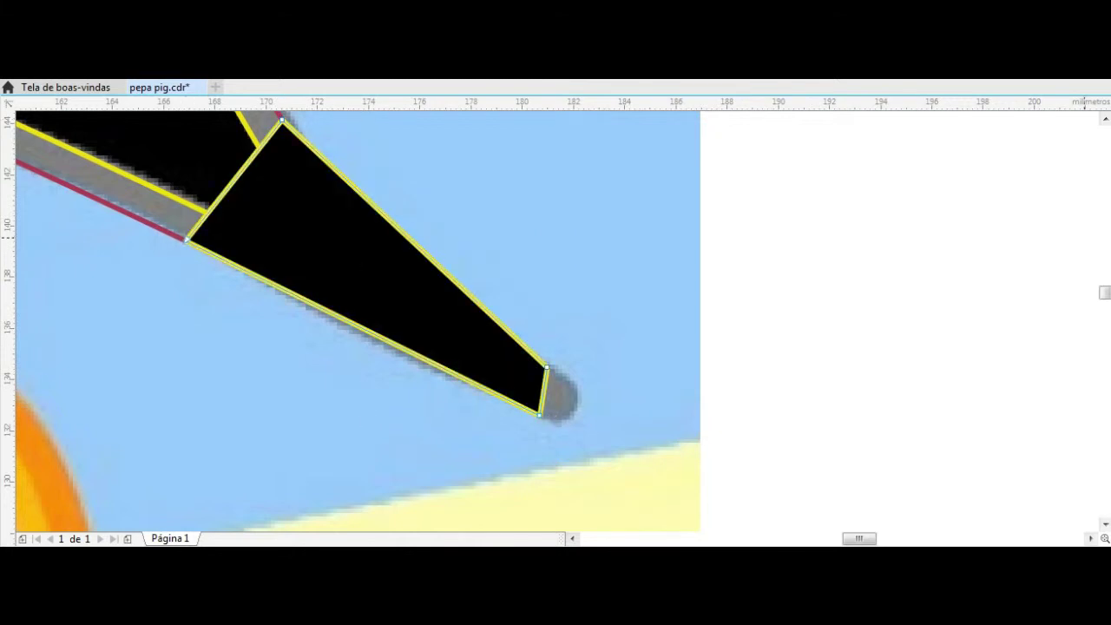
pyautogui.scroll(1, 358, 321)
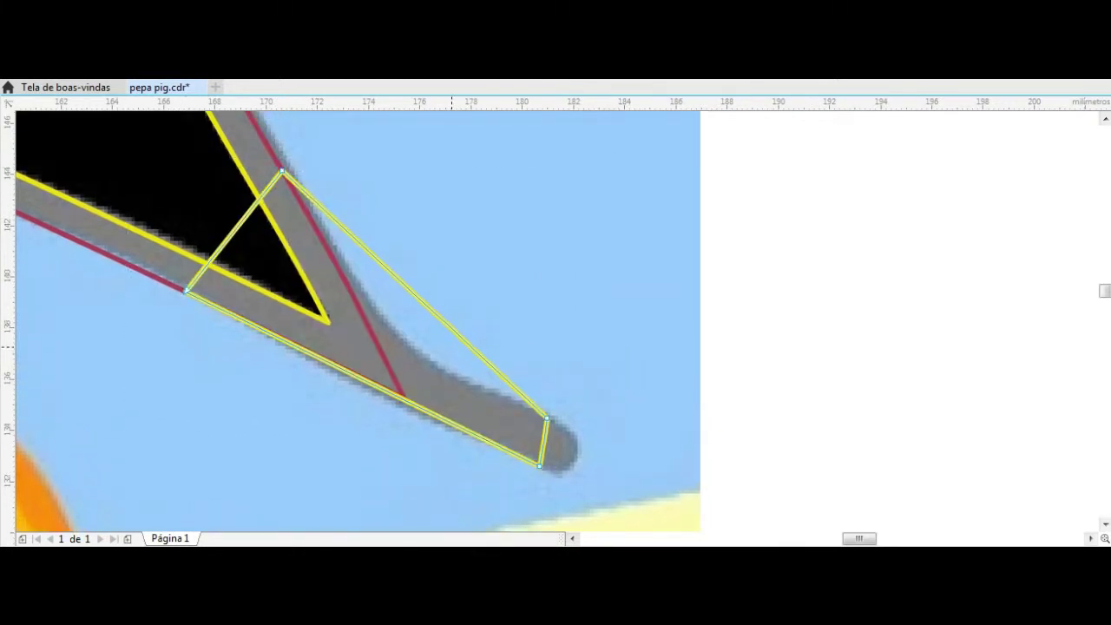
pyautogui.moveTo(452, 345); pyautogui.dragTo(413, 346)
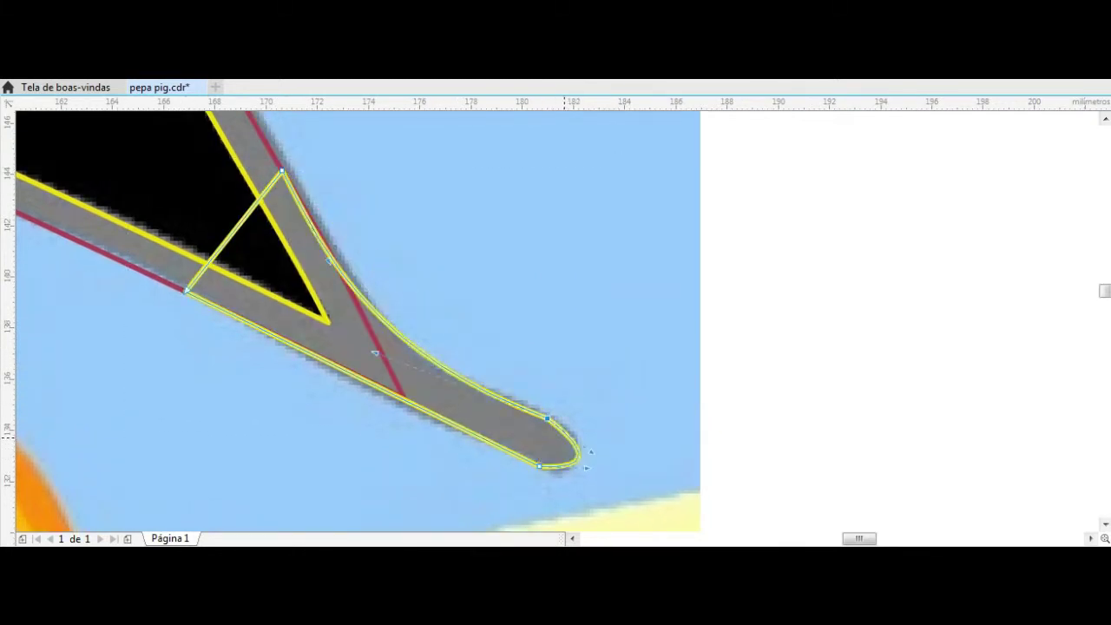
pyautogui.press('space')
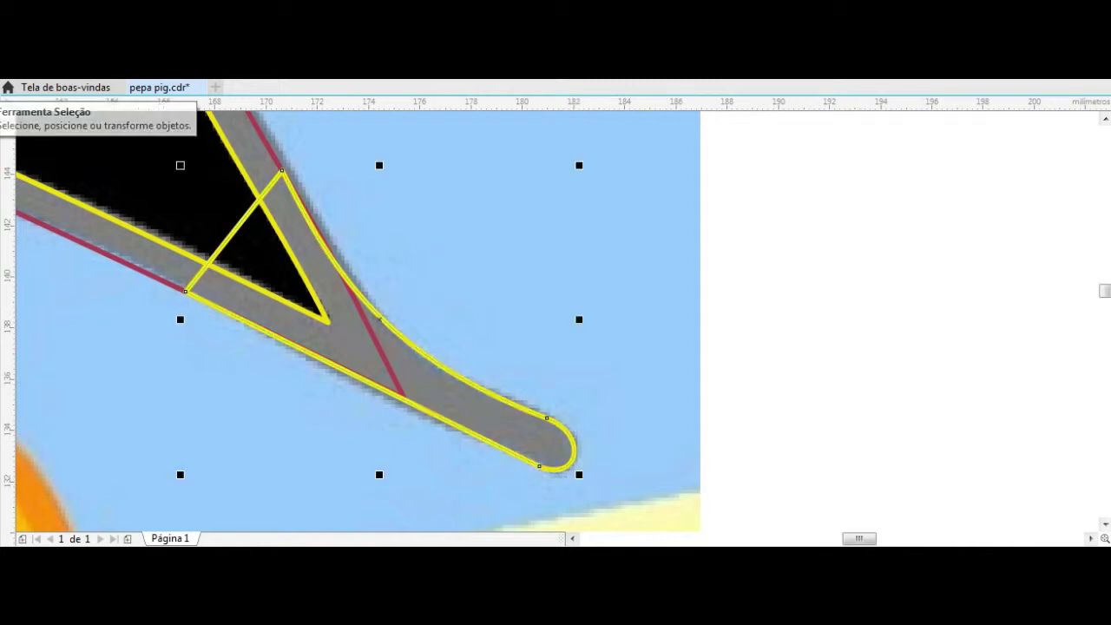
pyautogui.scroll(-3, 428, 243)
pyautogui.scroll(-1, 317, 364)
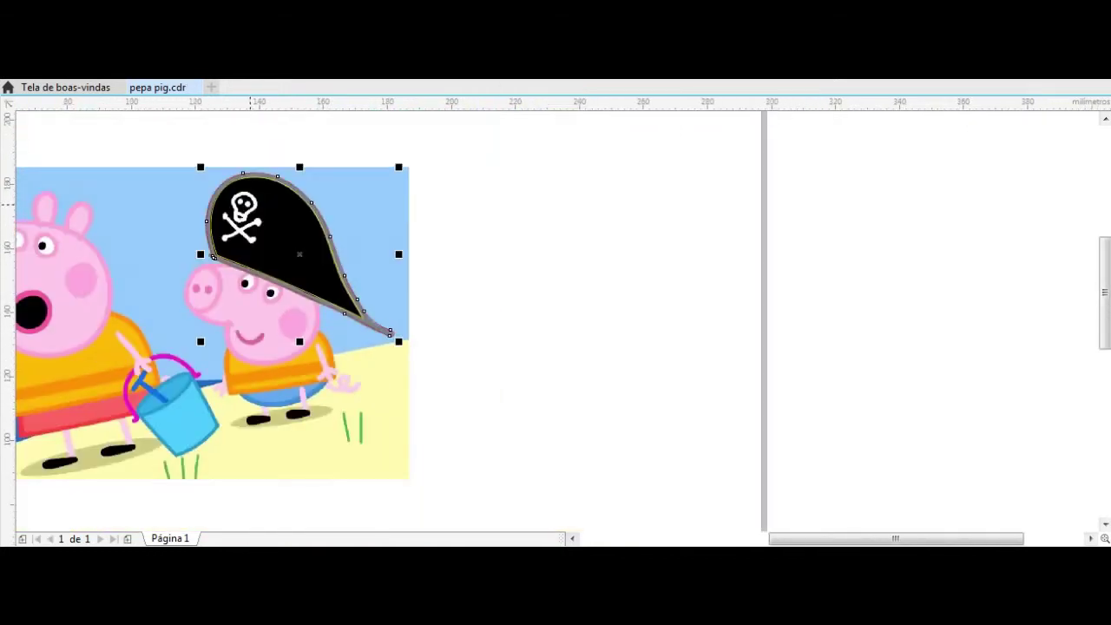
pyautogui.scroll(3, 243, 193)
pyautogui.click(258, 365)
# Close a triangle over the skull and bend its top and right sides around it
pyautogui.click(284, 147)
pyautogui.click(162, 281)
pyautogui.scroll(1, 162, 280)
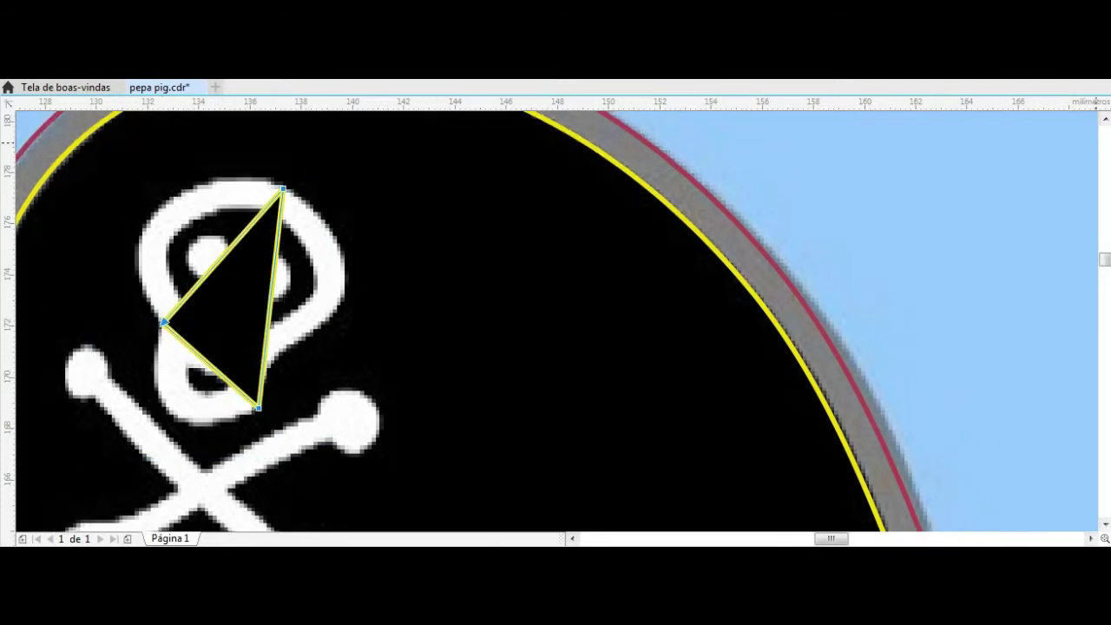
pyautogui.moveTo(271, 295); pyautogui.dragTo(344, 276)
pyautogui.moveTo(222, 255); pyautogui.dragTo(146, 224)
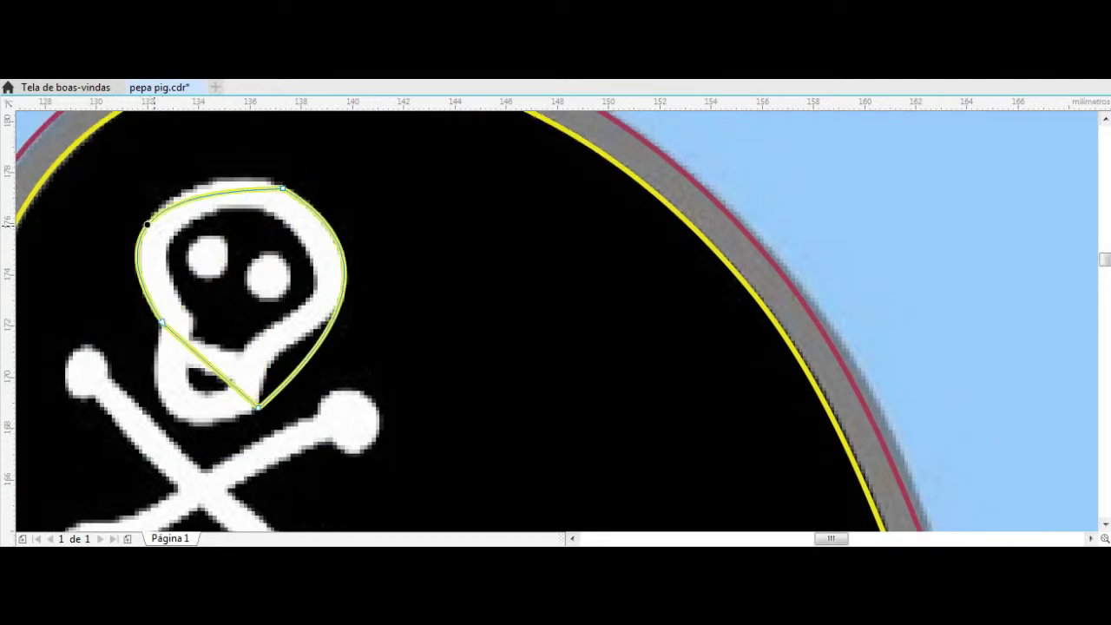
pyautogui.moveTo(284, 188); pyautogui.dragTo(252, 180)
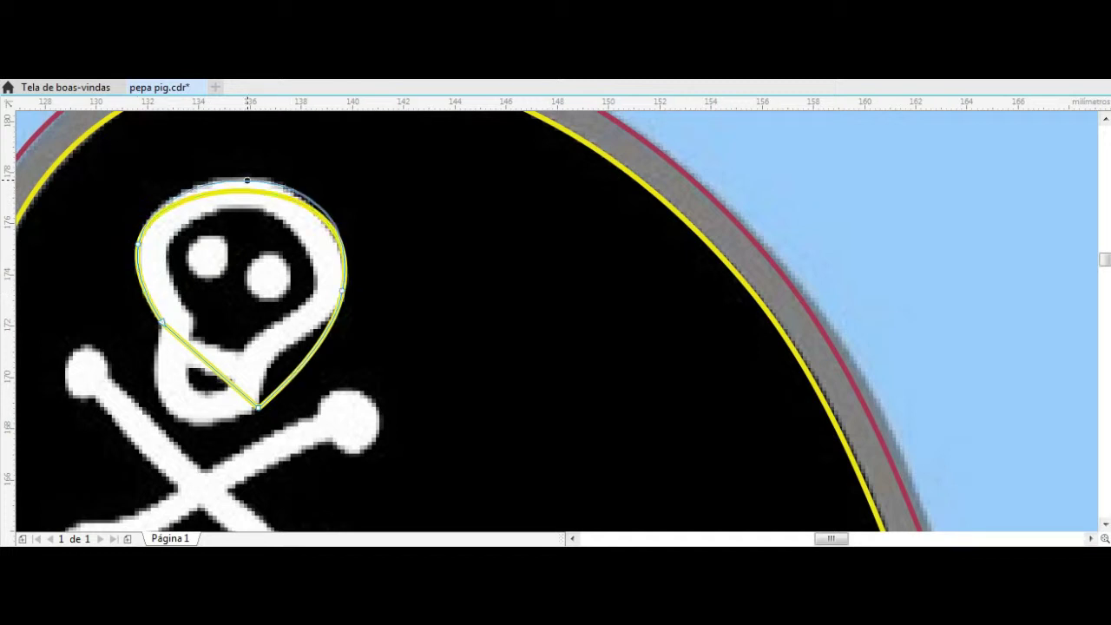
pyautogui.moveTo(370, 151); pyautogui.dragTo(367, 160)
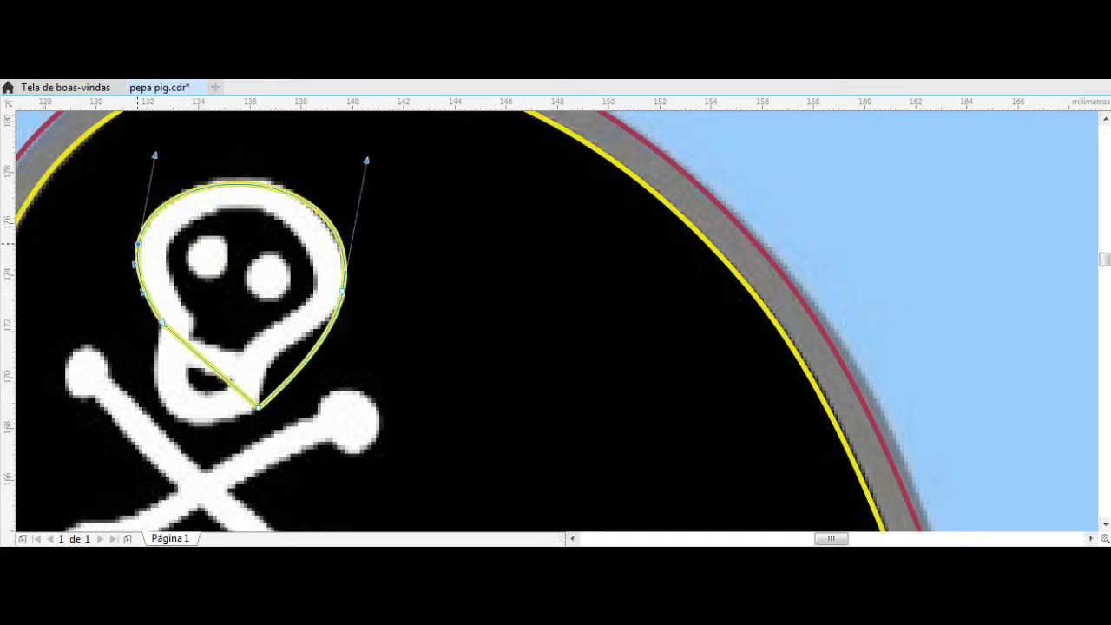
# Curve the skull outline's lower sides along the jaw and add an inner contour
pyautogui.moveTo(137, 244); pyautogui.dragTo(219, 337)
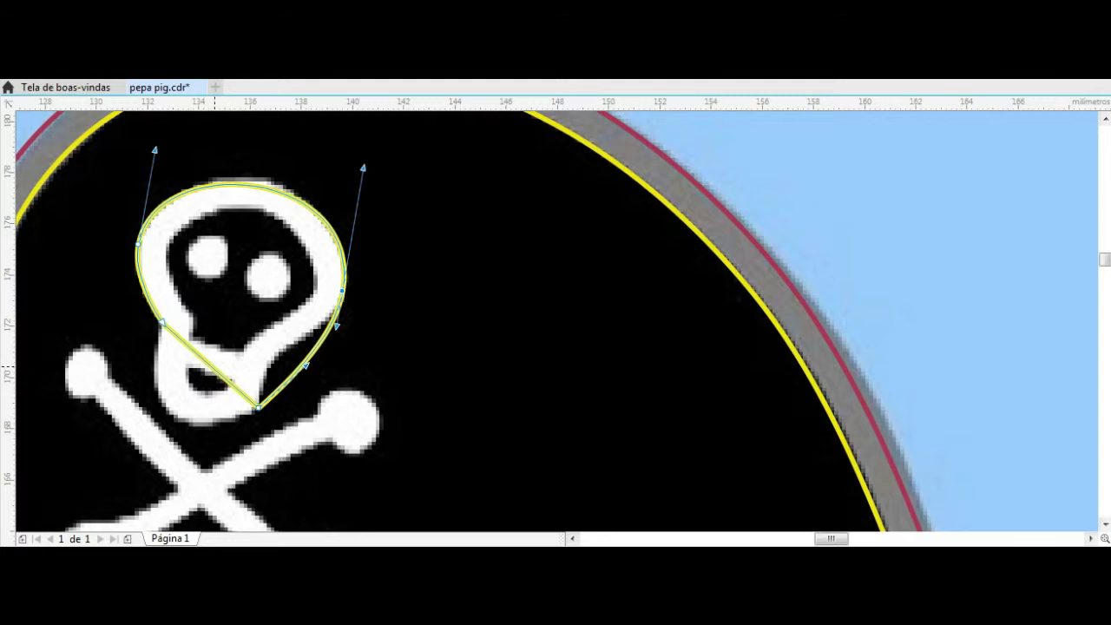
pyautogui.moveTo(233, 380); pyautogui.dragTo(187, 412)
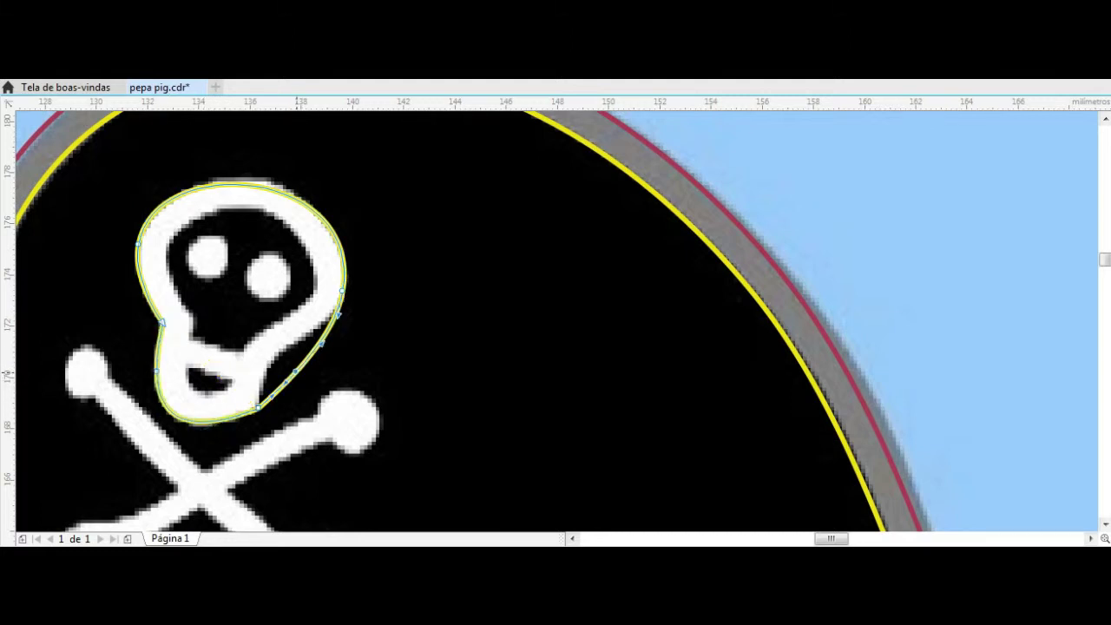
pyautogui.moveTo(300, 369); pyautogui.dragTo(269, 382)
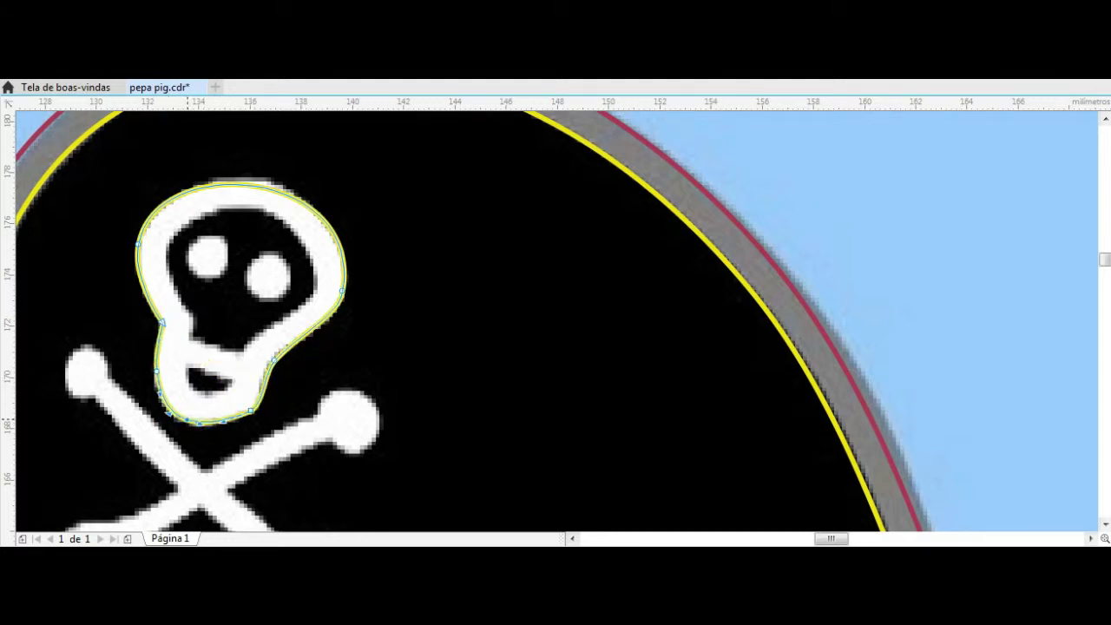
pyautogui.press('space')
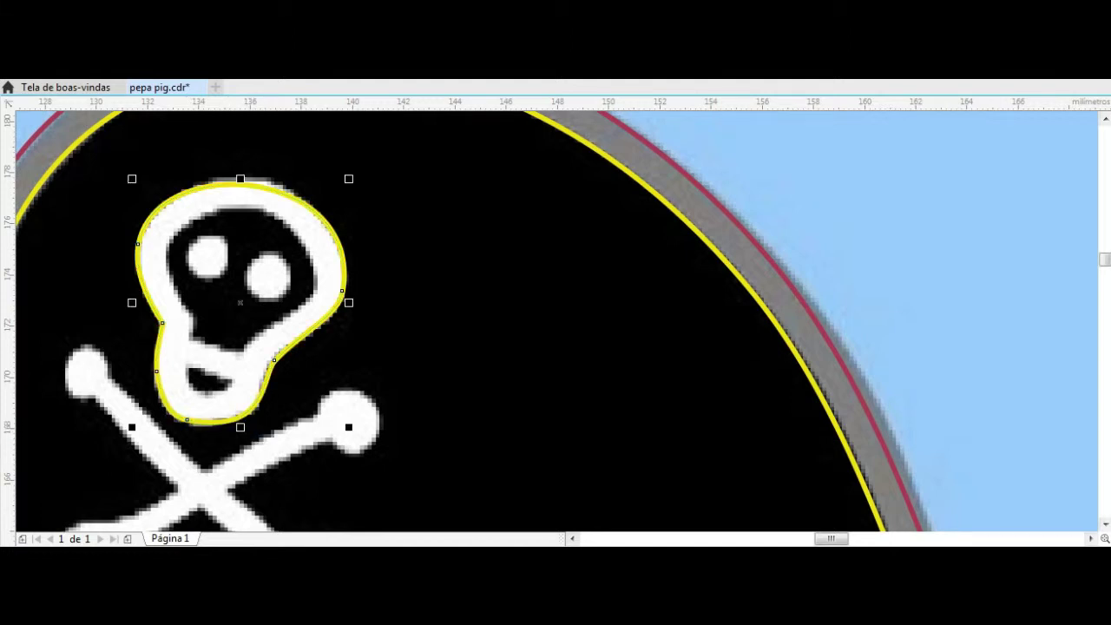
pyautogui.moveTo(139, 303); pyautogui.dragTo(164, 304)
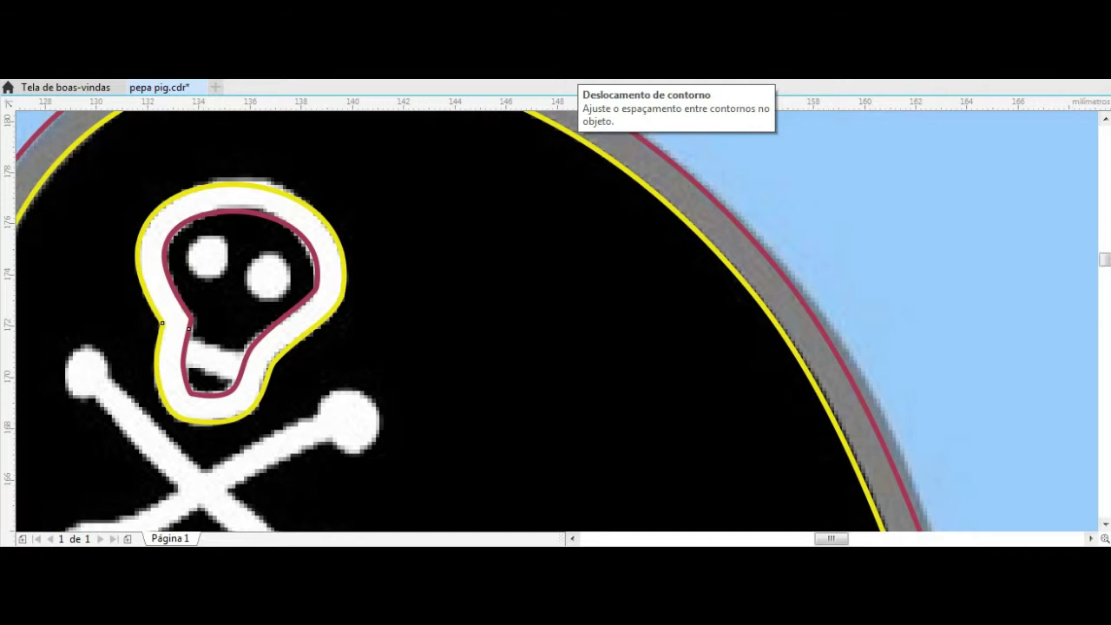
pyautogui.press('F10')
pyautogui.moveTo(291, 269); pyautogui.dragTo(325, 308)
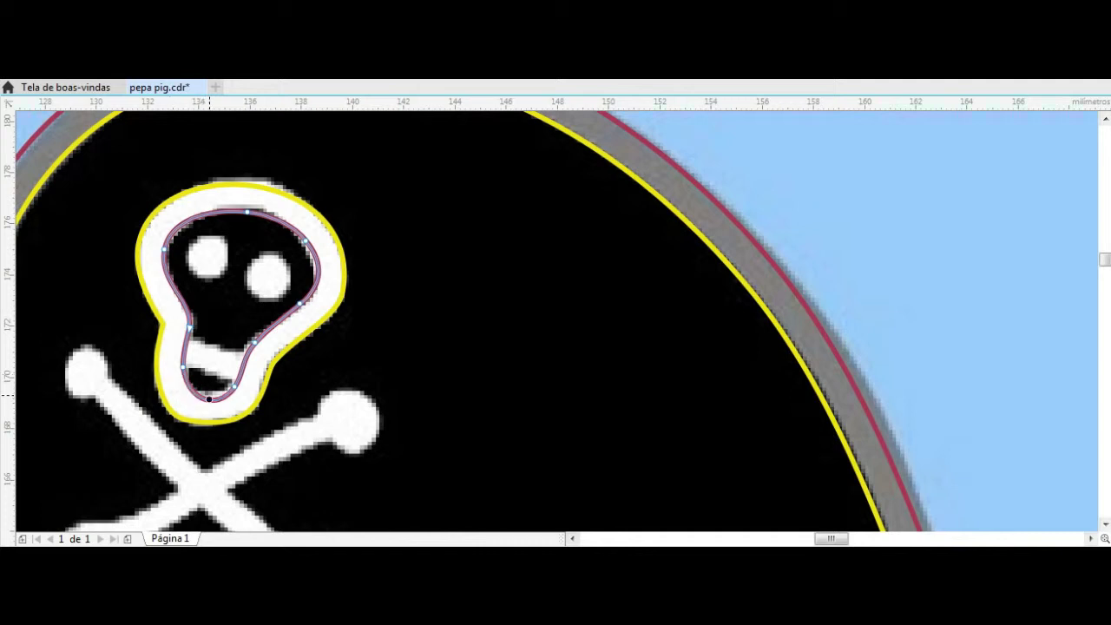
pyautogui.scroll(3, 205, 395)
# Draw the skull's mouth as a closed four-corner polygon
pyautogui.click(48, 229)
pyautogui.click(363, 395)
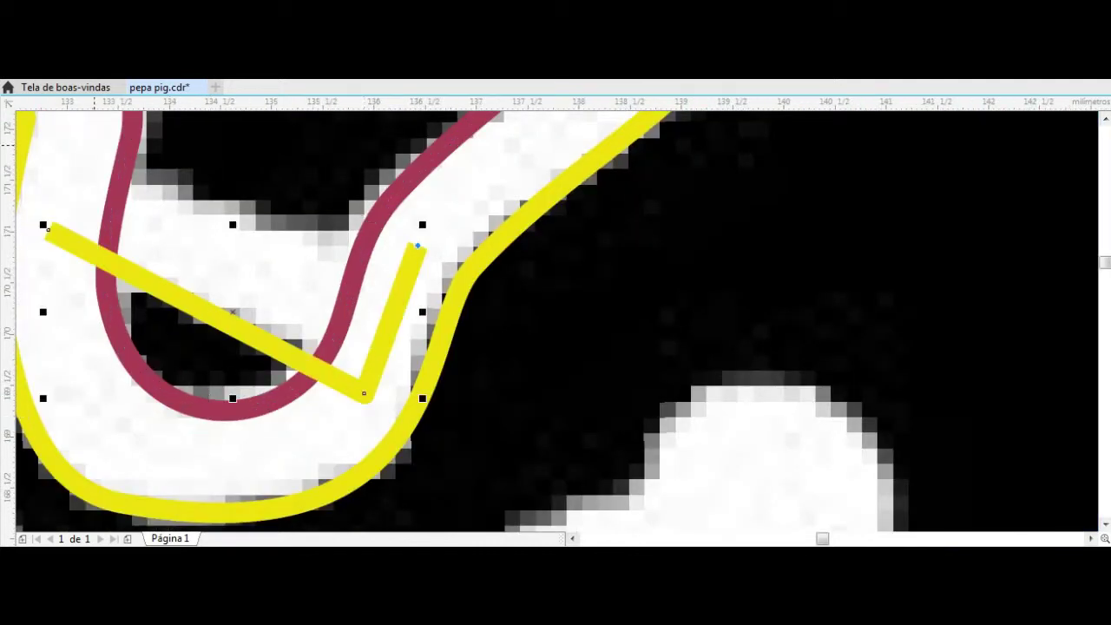
pyautogui.click(417, 244)
pyautogui.click(94, 143)
pyautogui.click(48, 229)
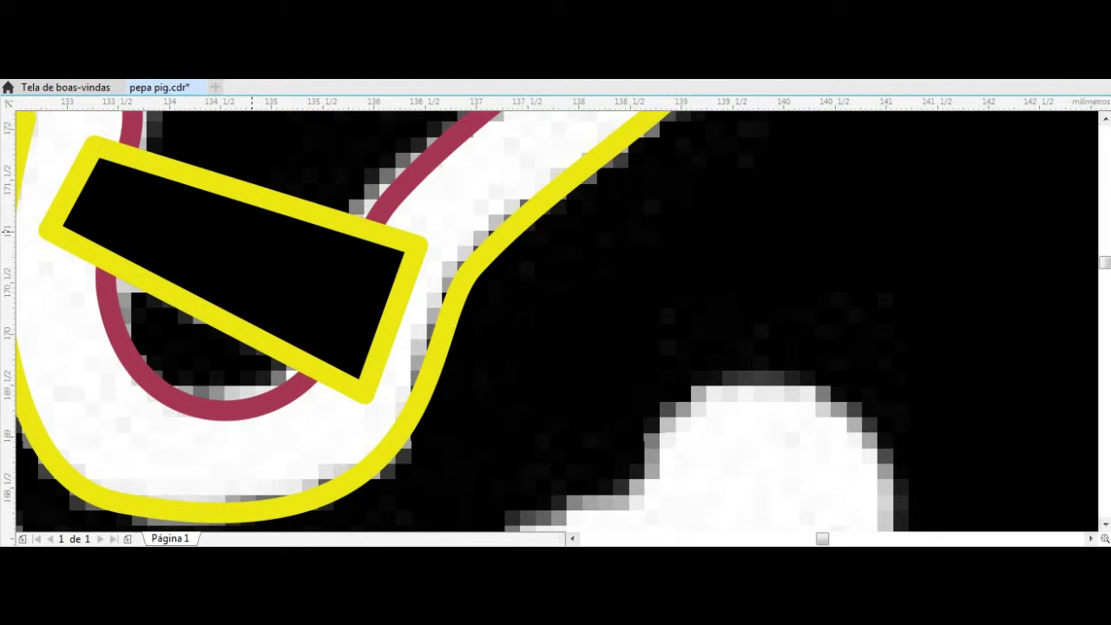
pyautogui.scroll(-3, 482, 122)
pyautogui.scroll(2, 252, 159)
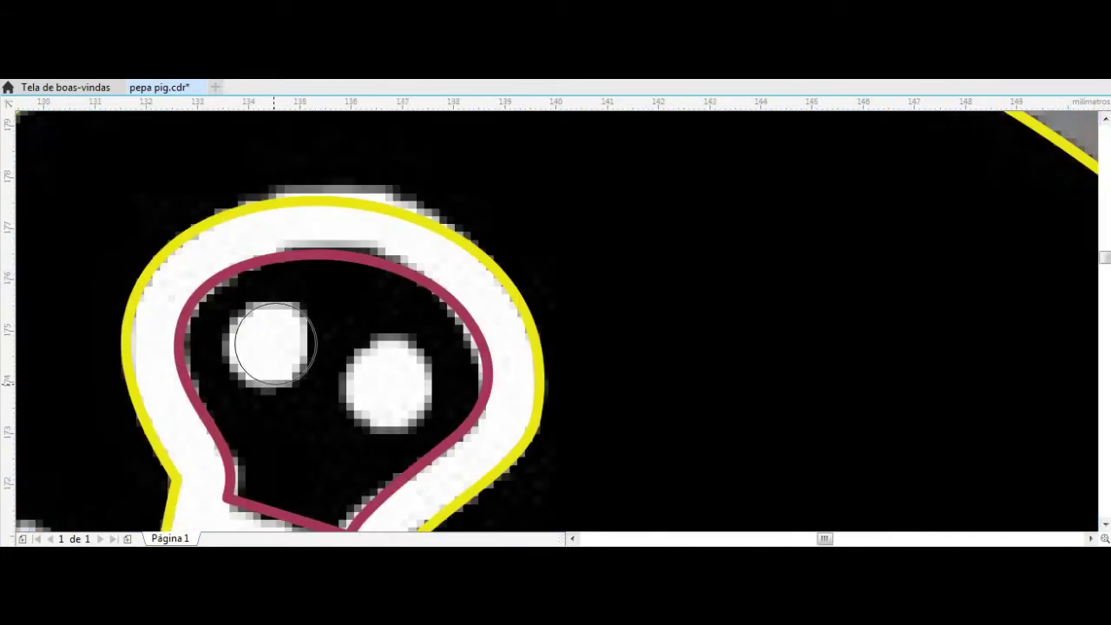
# Draw ovals over the skull's left and right eyes
pyautogui.moveTo(273, 382); pyautogui.dragTo(276, 384)
pyautogui.moveTo(273, 345); pyautogui.dragTo(263, 346)
pyautogui.moveTo(264, 299); pyautogui.dragTo(269, 292)
pyautogui.moveTo(335, 332); pyautogui.dragTo(432, 434)
pyautogui.click(386, 382)
pyautogui.click(330, 439)
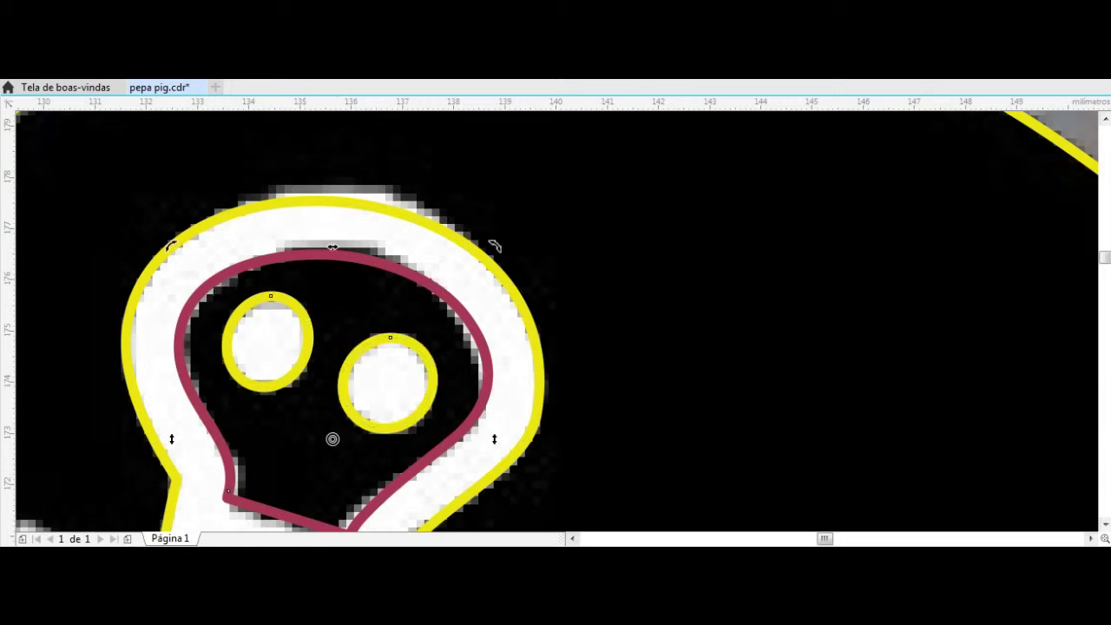
pyautogui.hotkey('ctrl', 'z')
pyautogui.press('Escape')
pyautogui.scroll(-3, 555, 347)
pyautogui.scroll(3, 434, 347)
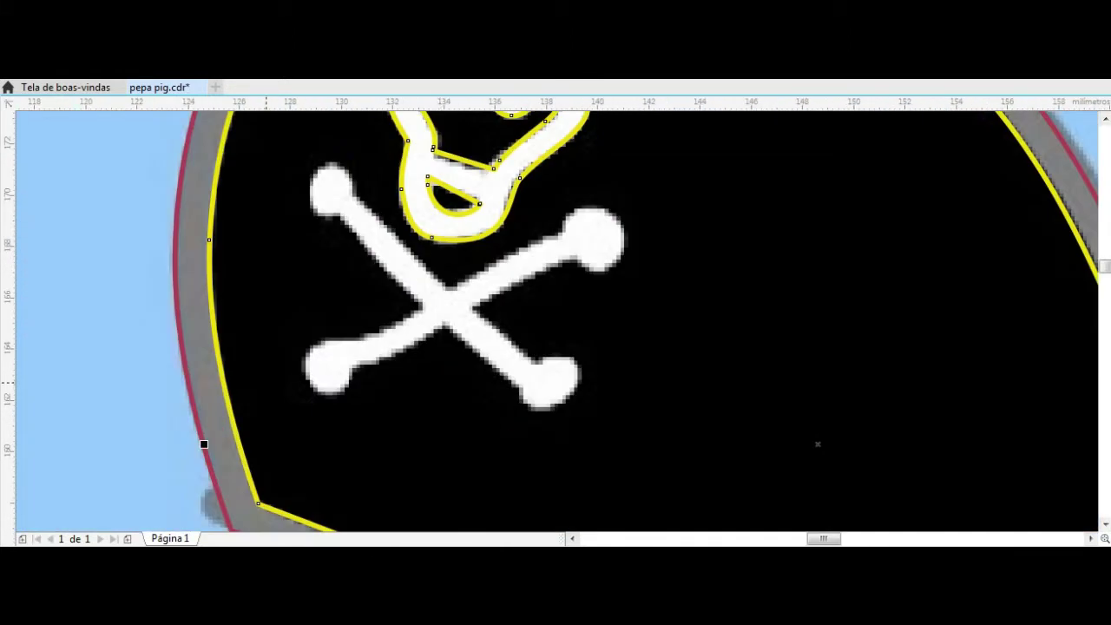
pyautogui.scroll(2, 390, 365)
# Circle one crossbone end, copy it to the other three, and tilt the lower-right oval
pyautogui.moveTo(336, 314); pyautogui.dragTo(436, 423)
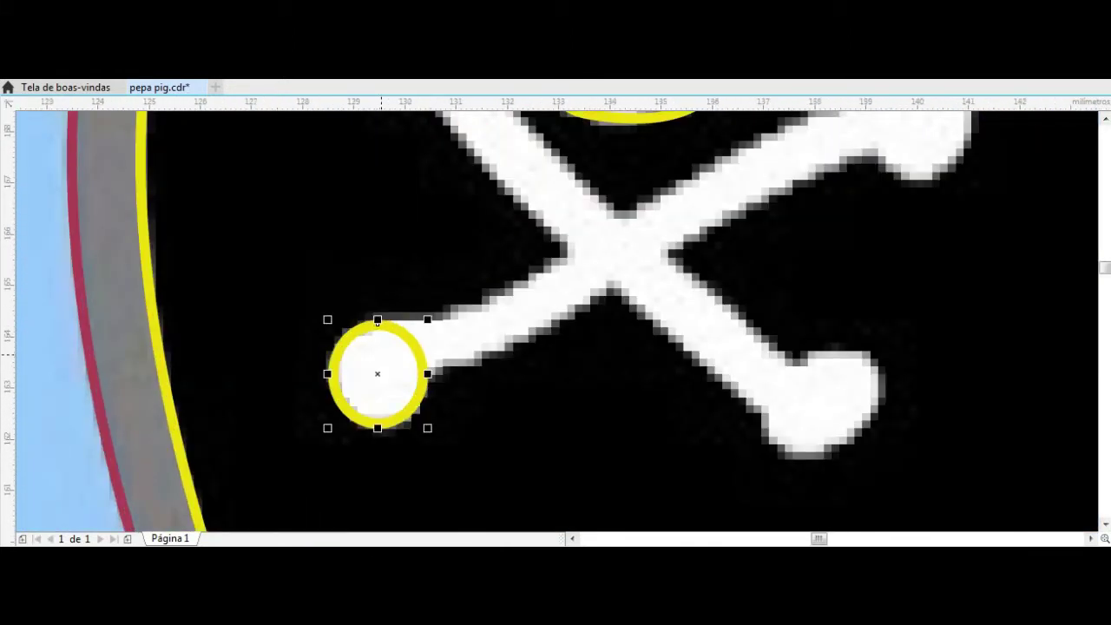
pyautogui.scroll(-2, 556, 347)
pyautogui.moveTo(379, 365); pyautogui.dragTo(383, 185)
pyautogui.scroll(2, 385, 174)
pyautogui.click(380, 198)
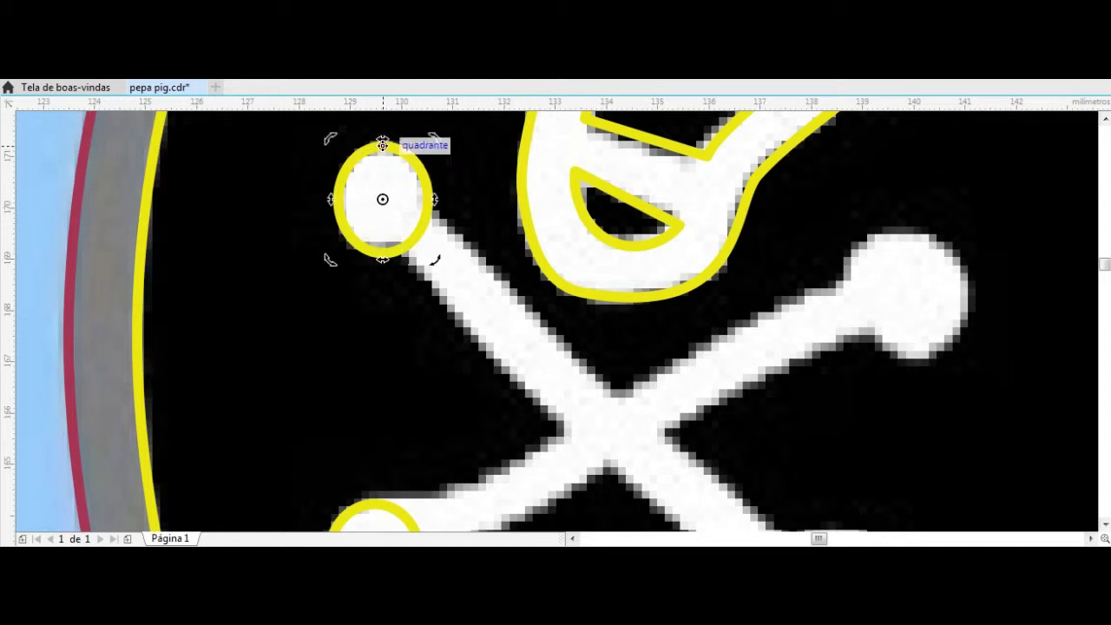
pyautogui.moveTo(380, 199); pyautogui.dragTo(893, 283)
pyautogui.scroll(3, 894, 283)
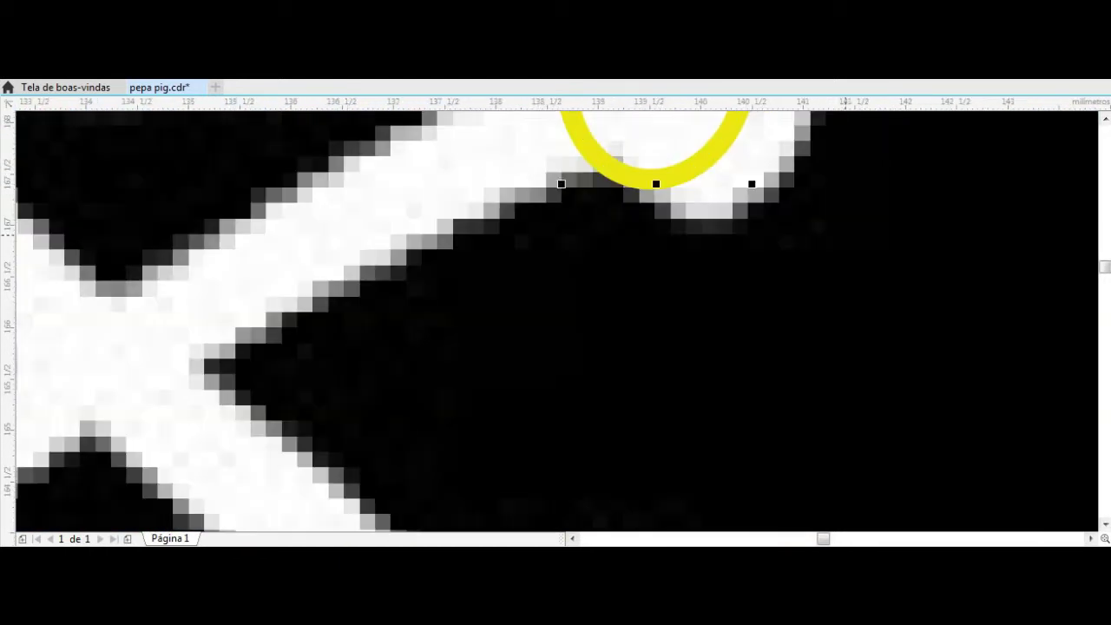
pyautogui.scroll(1, 664, 284)
pyautogui.click(664, 284)
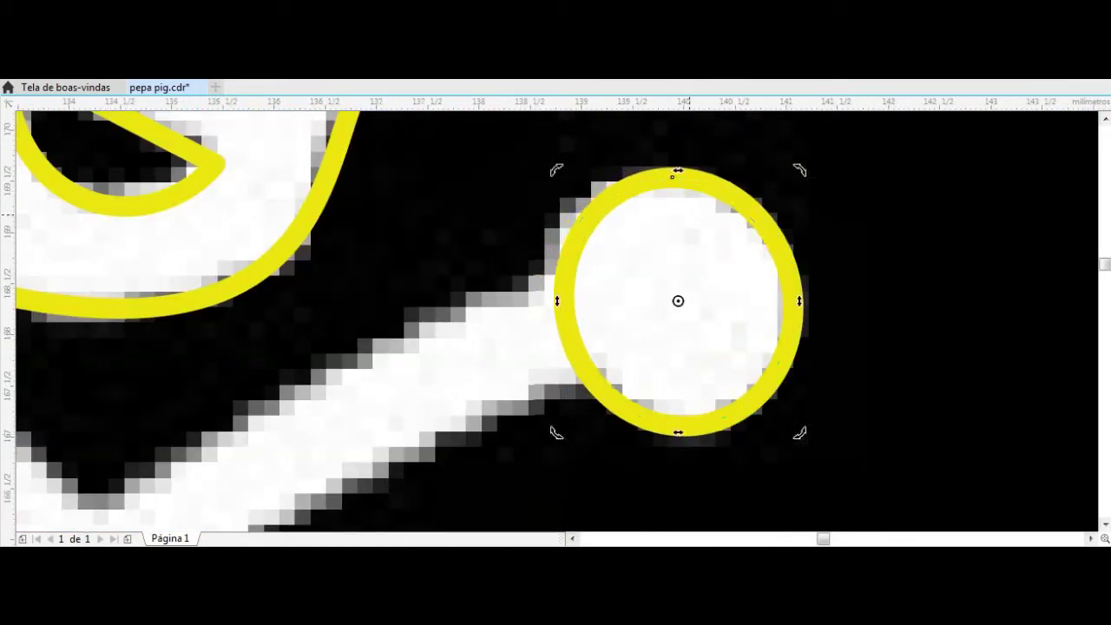
pyautogui.scroll(-3, 500, 346)
pyautogui.moveTo(500, 347); pyautogui.dragTo(632, 347)
pyautogui.scroll(4, 632, 348)
pyautogui.moveTo(744, 277)
pyautogui.mouseDown()
pyautogui.moveTo(707, 286)
pyautogui.moveTo(738, 286)
pyautogui.mouseUp()
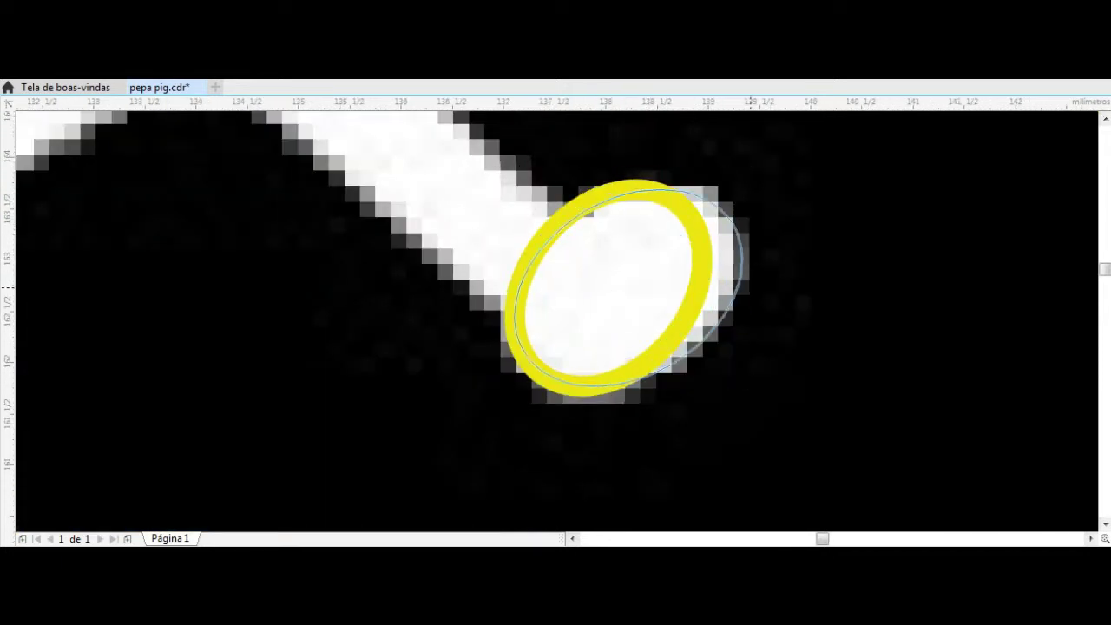
pyautogui.scroll(-4, 720, 285)
pyautogui.scroll(1, 619, 285)
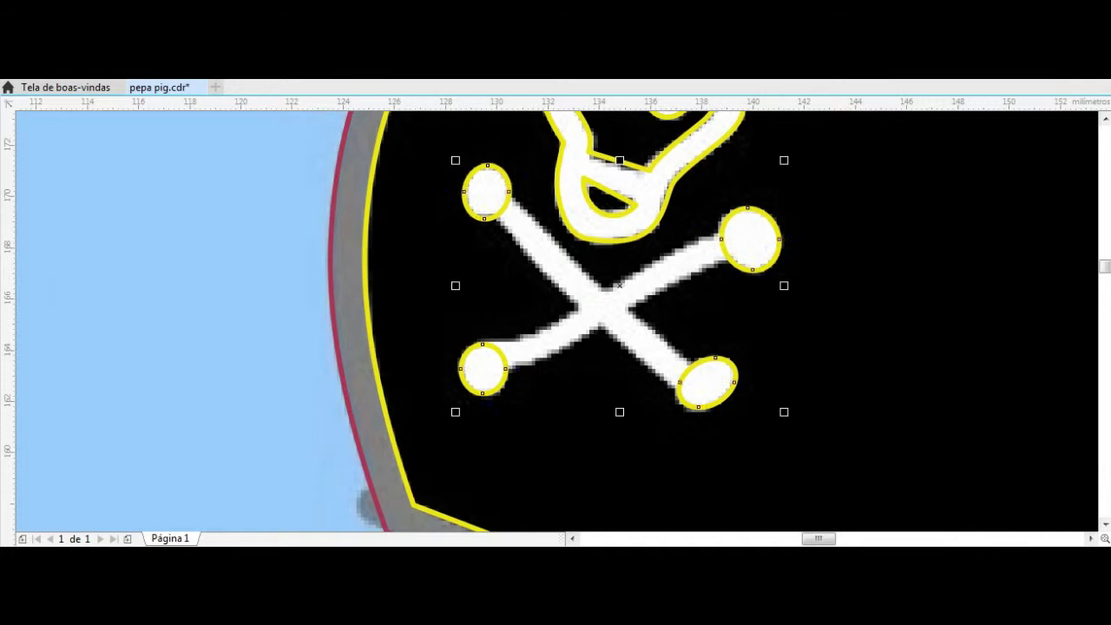
# Close the first crossbone's traced outline on the skull emblem
pyautogui.scroll(4, 486, 191)
pyautogui.scroll(-4, 608, 287)
pyautogui.scroll(5, 708, 382)
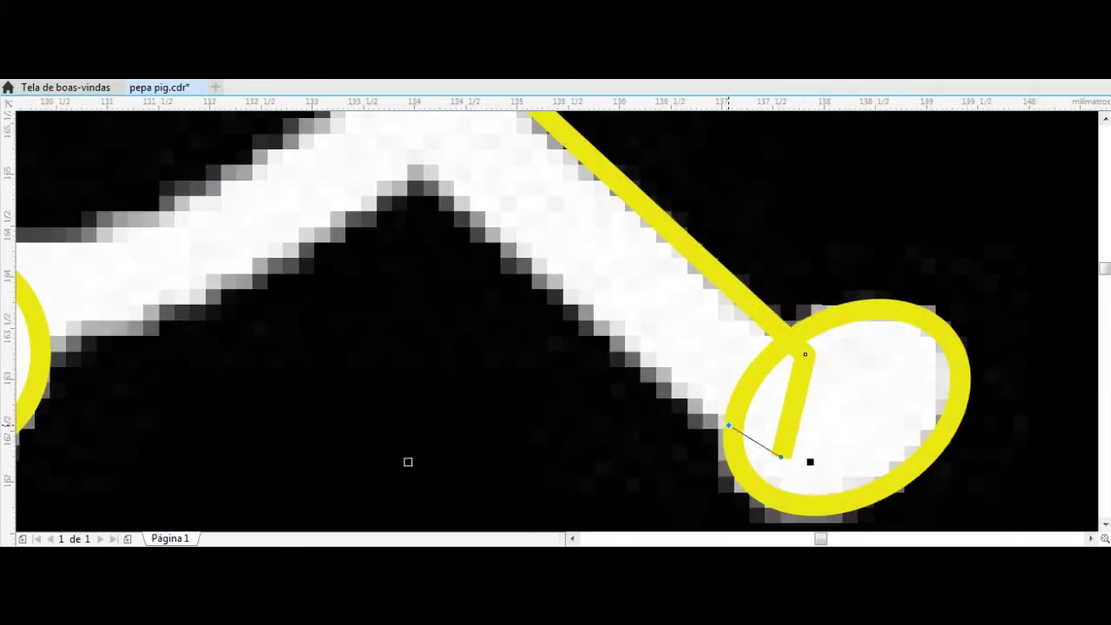
pyautogui.scroll(1, 810, 462)
pyautogui.scroll(-3, 810, 462)
pyautogui.scroll(-1, 825, 434)
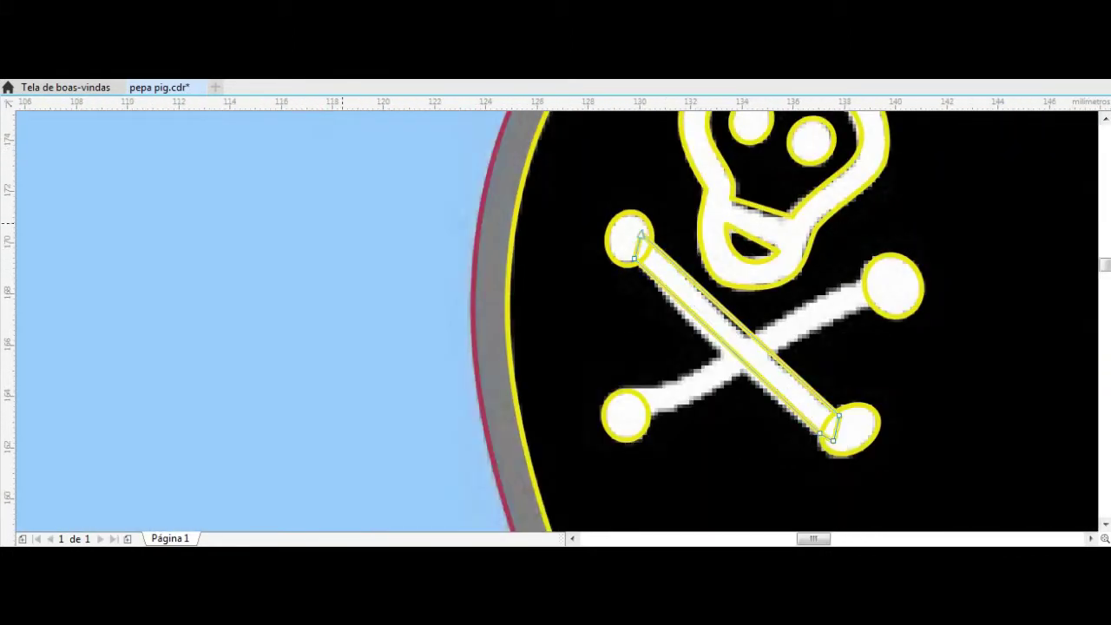
pyautogui.scroll(2, 781, 383)
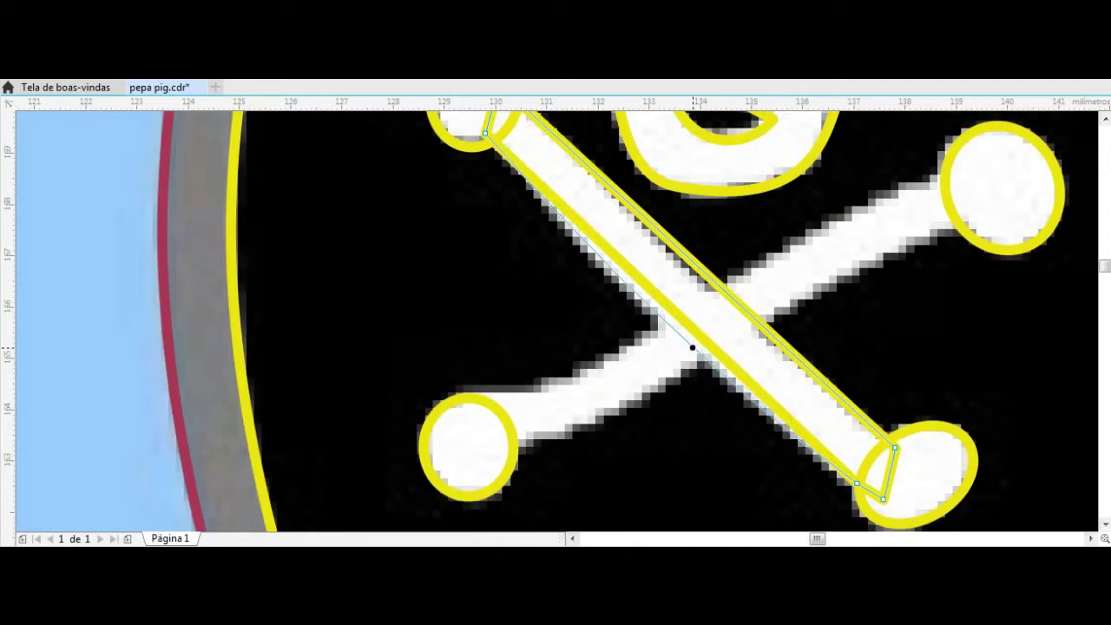
pyautogui.click(883, 499)
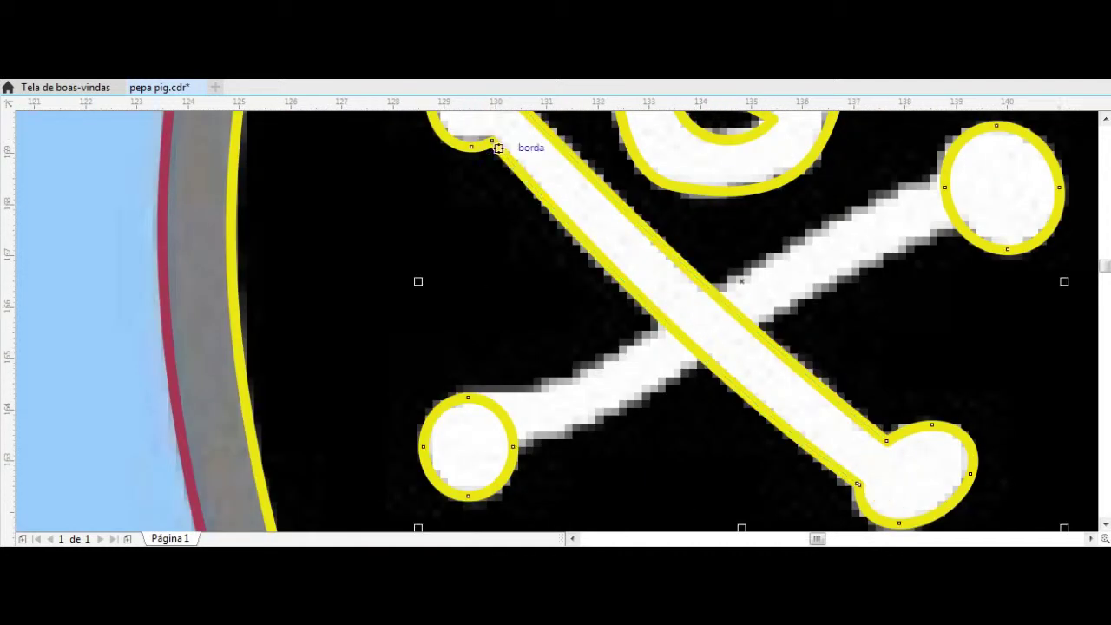
# Trace the second bone as a closed five-point polyline shape
pyautogui.click(468, 396)
pyautogui.click(945, 171)
pyautogui.click(1007, 168)
pyautogui.click(995, 224)
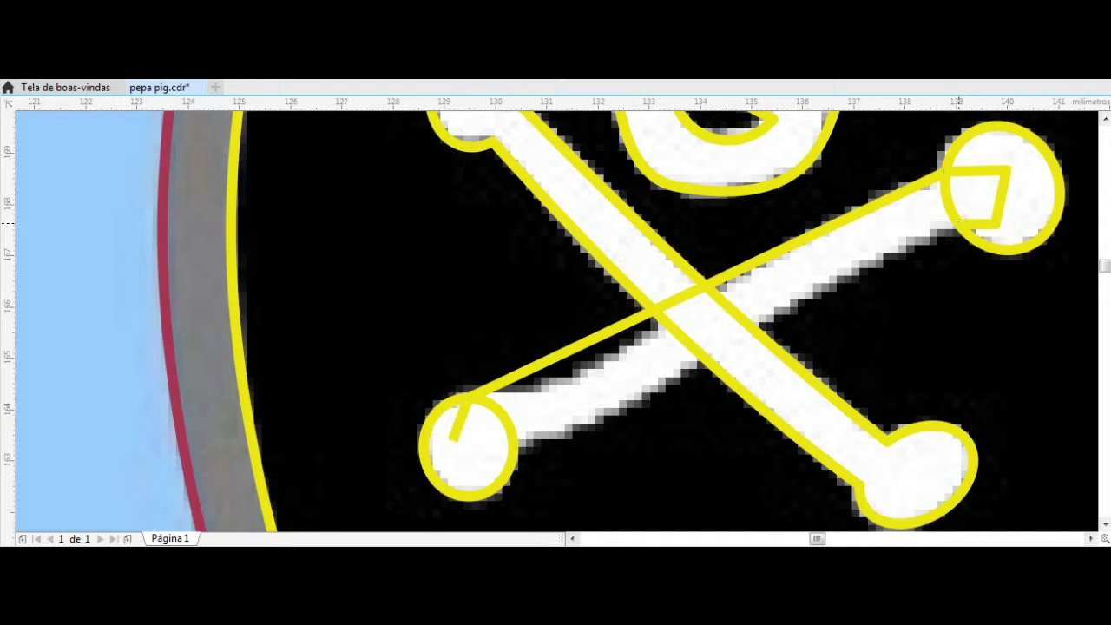
pyautogui.click(512, 447)
pyautogui.click(468, 397)
# Bow the second bone's upper and lower edges into gentle curves
pyautogui.press('F10')
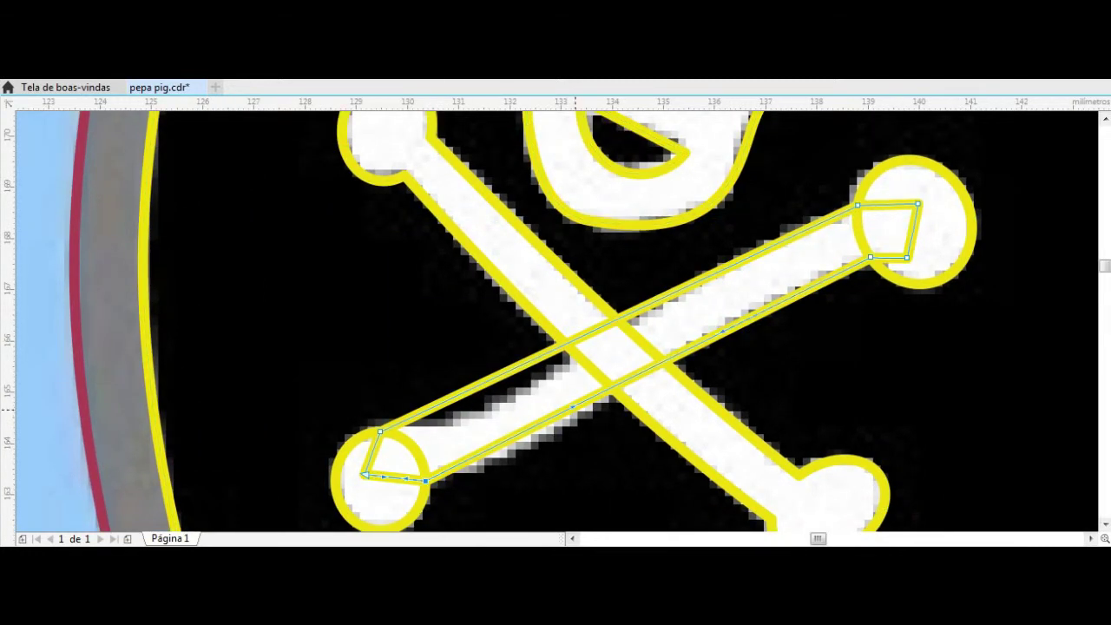
pyautogui.moveTo(564, 411); pyautogui.dragTo(570, 421)
pyautogui.moveTo(542, 356); pyautogui.dragTo(544, 372)
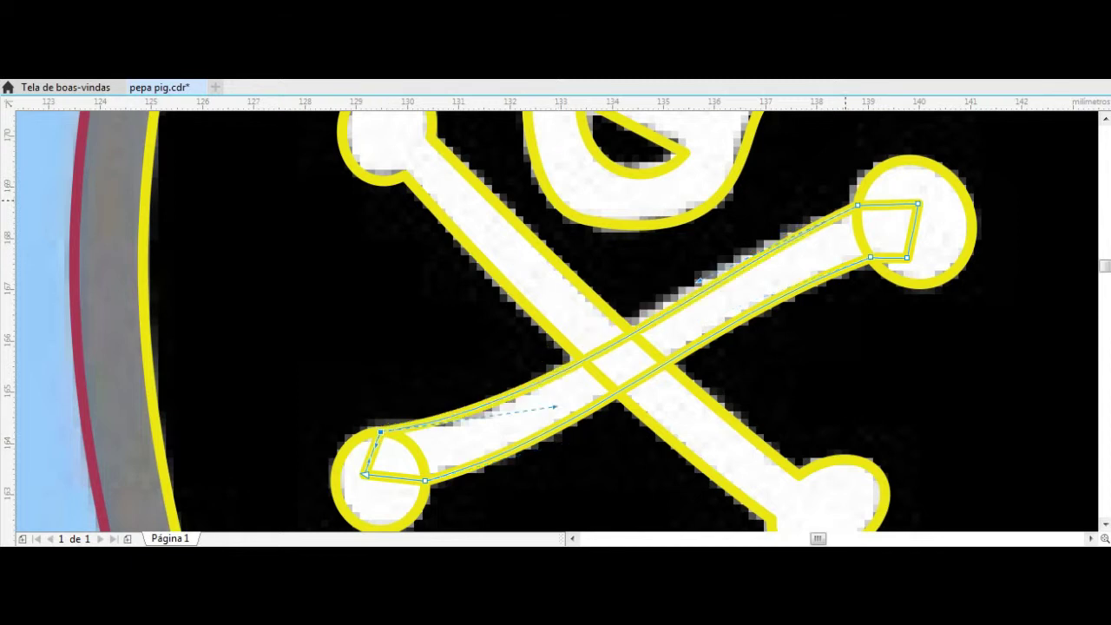
pyautogui.press('space')
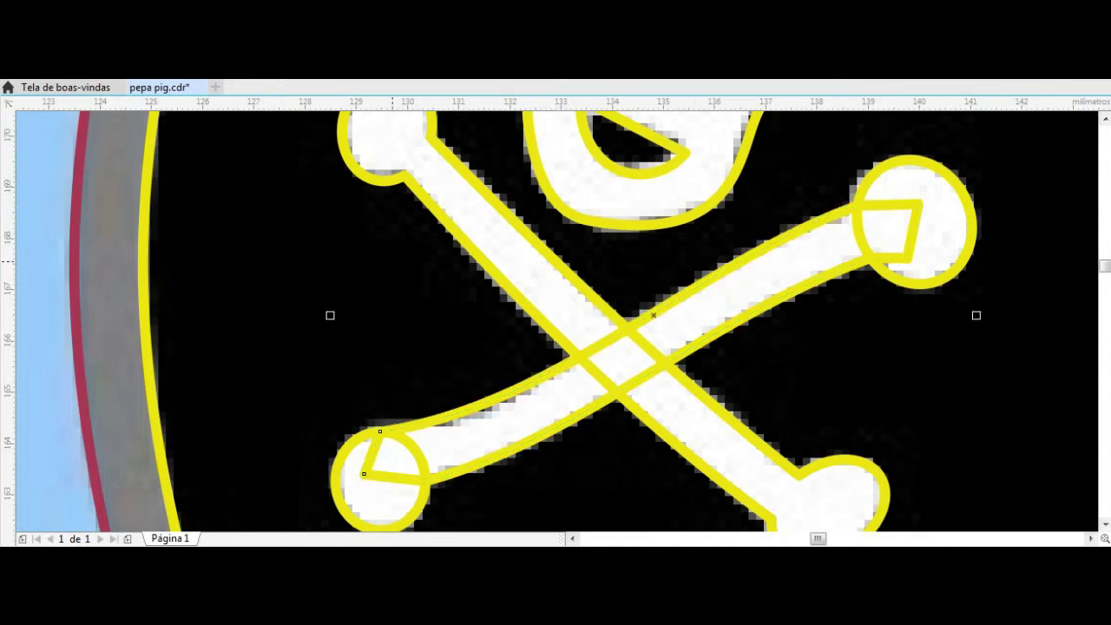
pyautogui.press('space')
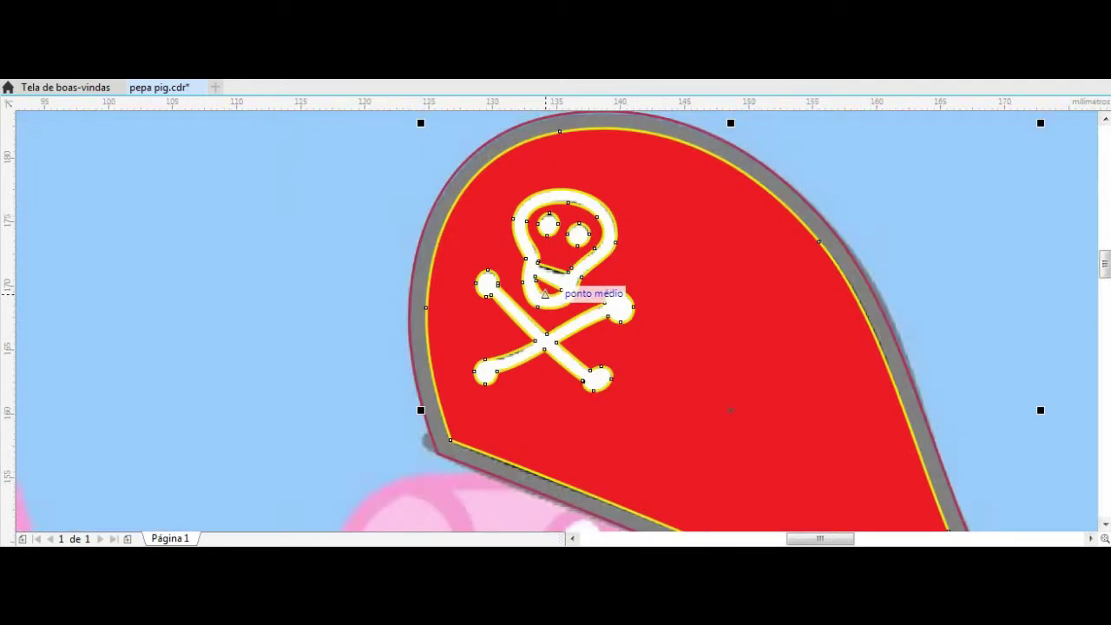
# Add a small triangle at the brim's inner corner, curving its left edge outward
pyautogui.scroll(4, 417, 441)
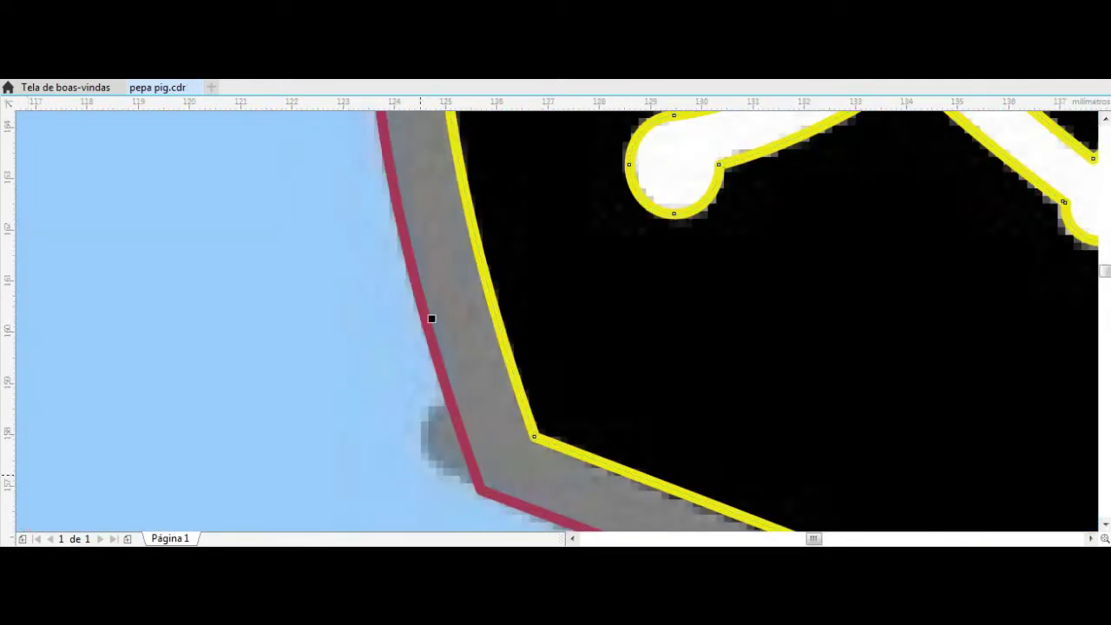
pyautogui.click(481, 488)
pyautogui.click(563, 487)
pyautogui.click(449, 400)
pyautogui.click(480, 489)
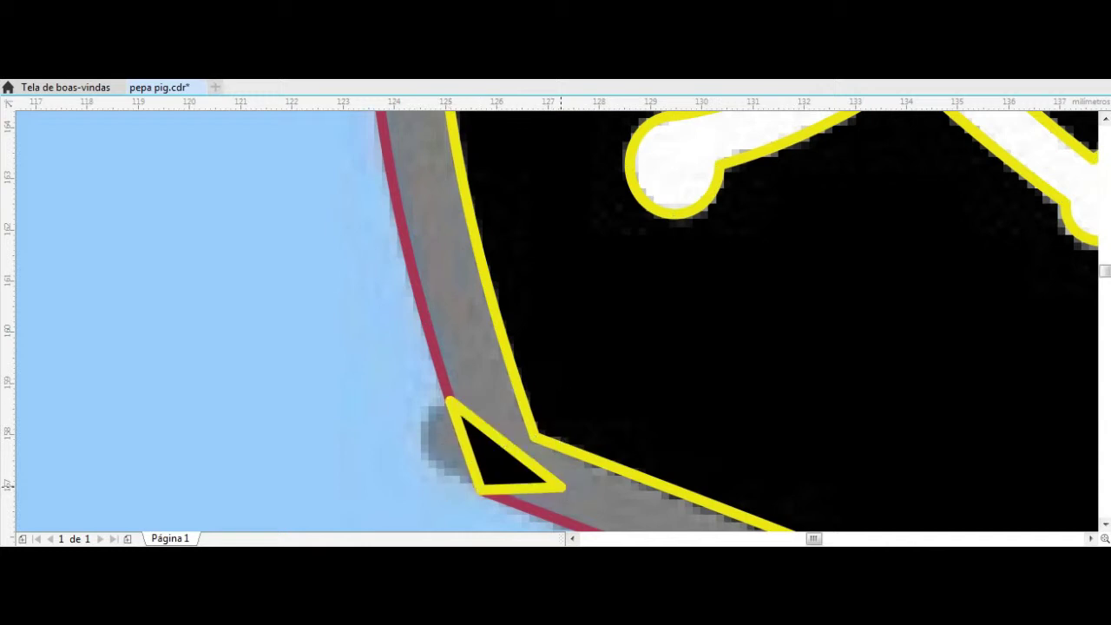
pyautogui.moveTo(459, 454)
pyautogui.mouseDown()
pyautogui.moveTo(426, 452)
pyautogui.moveTo(420, 438)
pyautogui.mouseUp()
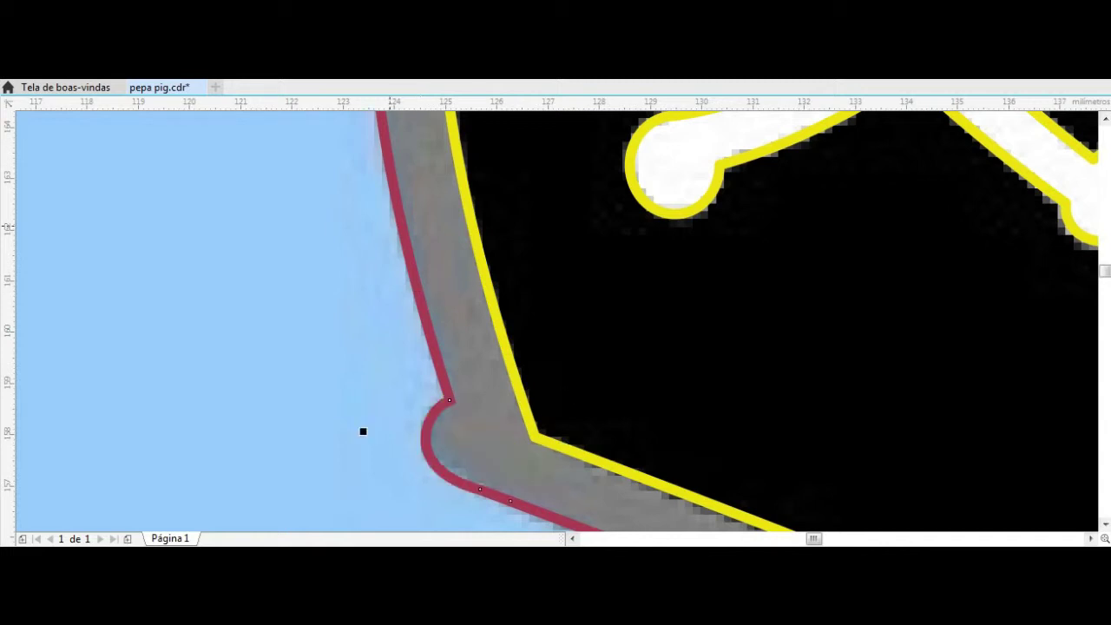
# Zoom out and place a copy of Peppa beside the page
pyautogui.scroll(-5, 362, 429)
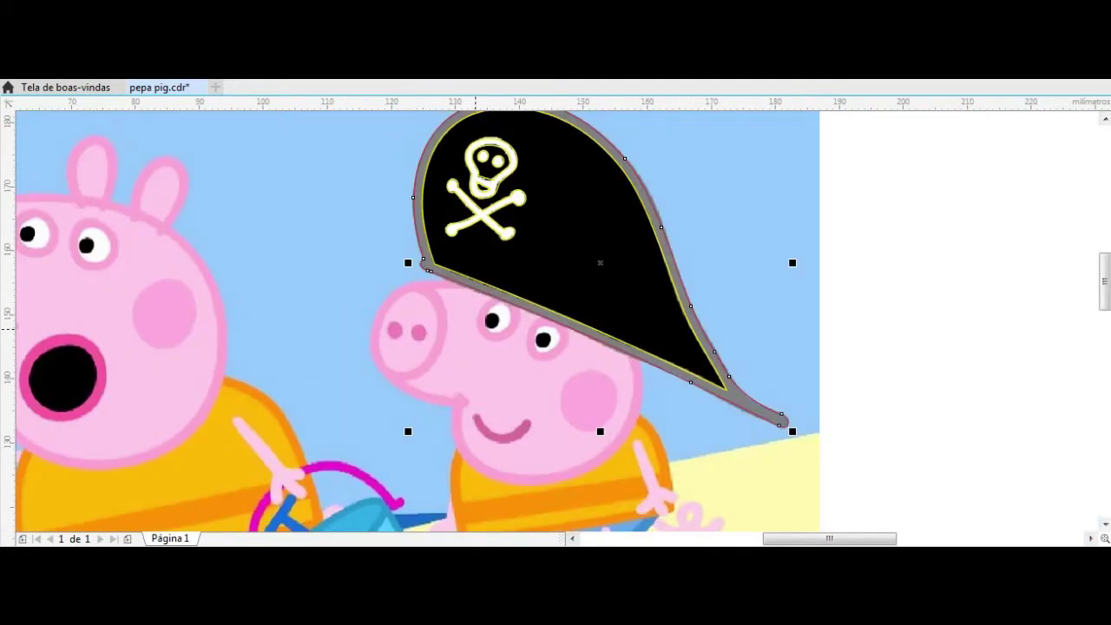
pyautogui.scroll(-5, 632, 324)
pyautogui.moveTo(317, 319)
pyautogui.mouseDown()
pyautogui.moveTo(252, 312)
pyautogui.moveTo(738, 316)
pyautogui.moveTo(736, 263)
pyautogui.moveTo(607, 343)
pyautogui.mouseUp()
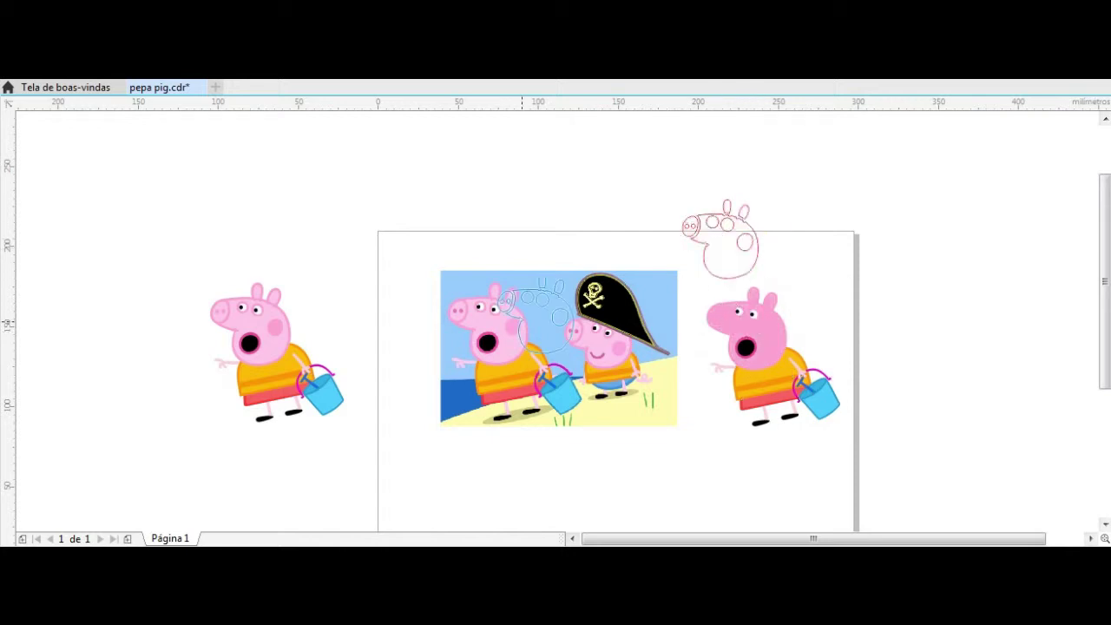
# Shrink the head outline onto George's head and delete the ear and nostril outlines
pyautogui.scroll(5, 599, 342)
pyautogui.moveTo(753, 505); pyautogui.dragTo(709, 464)
pyautogui.moveTo(596, 342); pyautogui.dragTo(610, 328)
pyautogui.moveTo(560, 354); pyautogui.dragTo(560, 361)
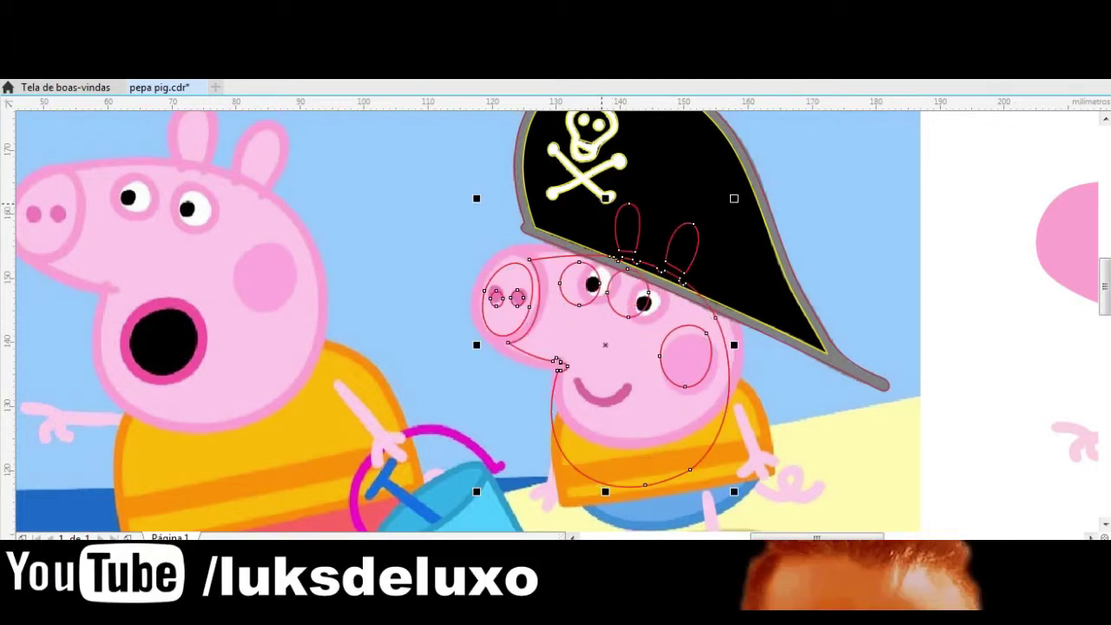
pyautogui.keyDown('ctrl'); pyautogui.click(681, 241); pyautogui.keyUp('ctrl')
pyautogui.press('Delete')
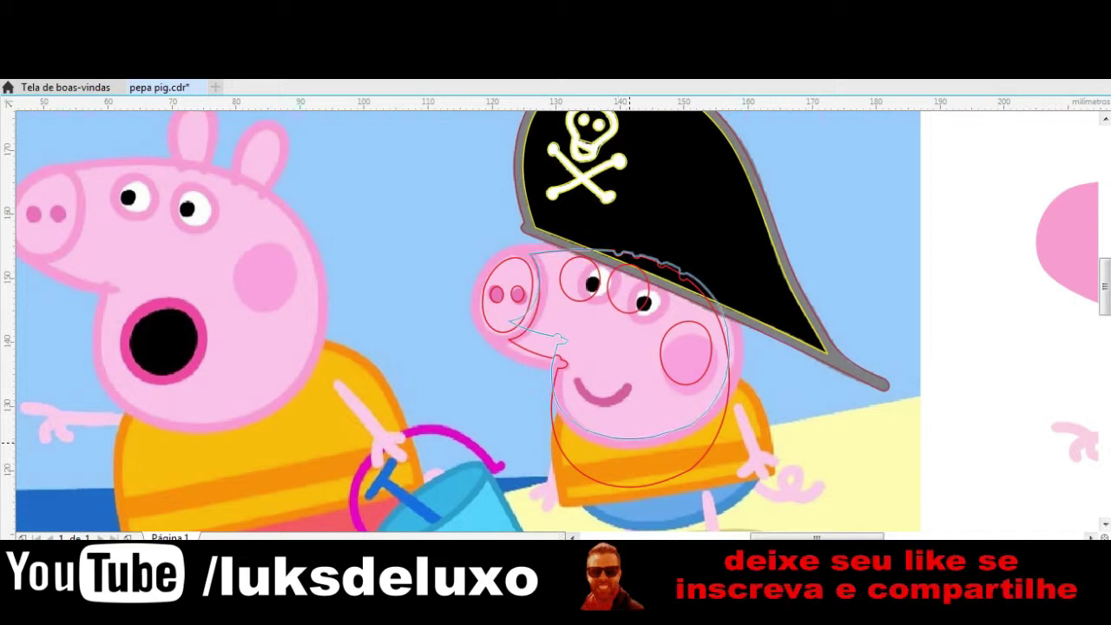
# Select the head outline's snout nodes and shift them to the right
pyautogui.press('Escape')
pyautogui.click(566, 343)
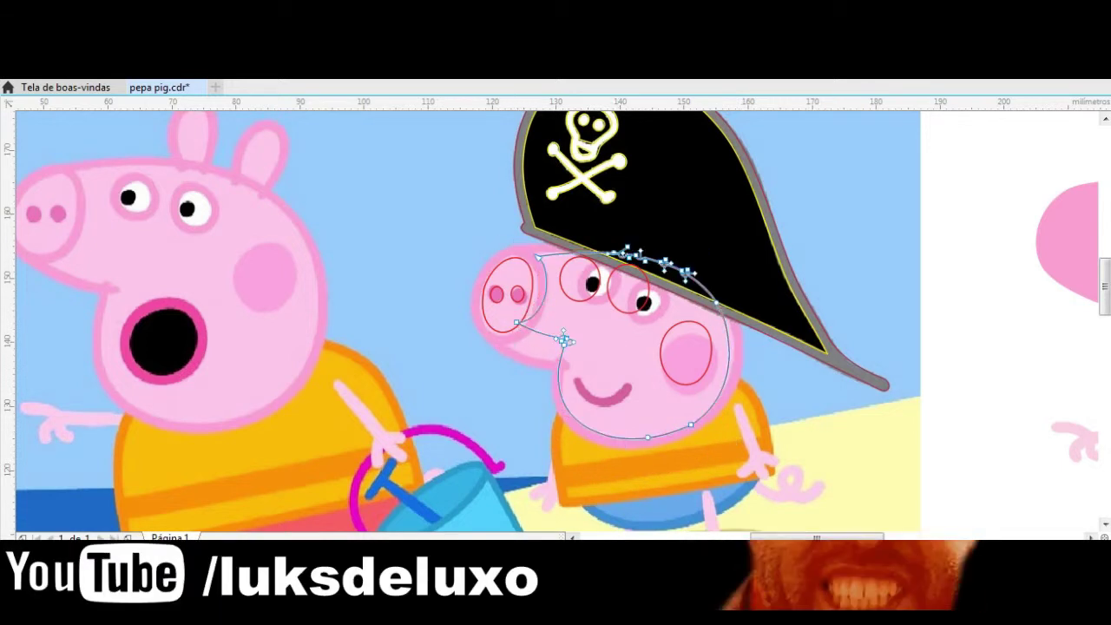
pyautogui.scroll(3, 566, 343)
pyautogui.scroll(-1, 546, 354)
pyautogui.moveTo(408, 305); pyautogui.dragTo(590, 434)
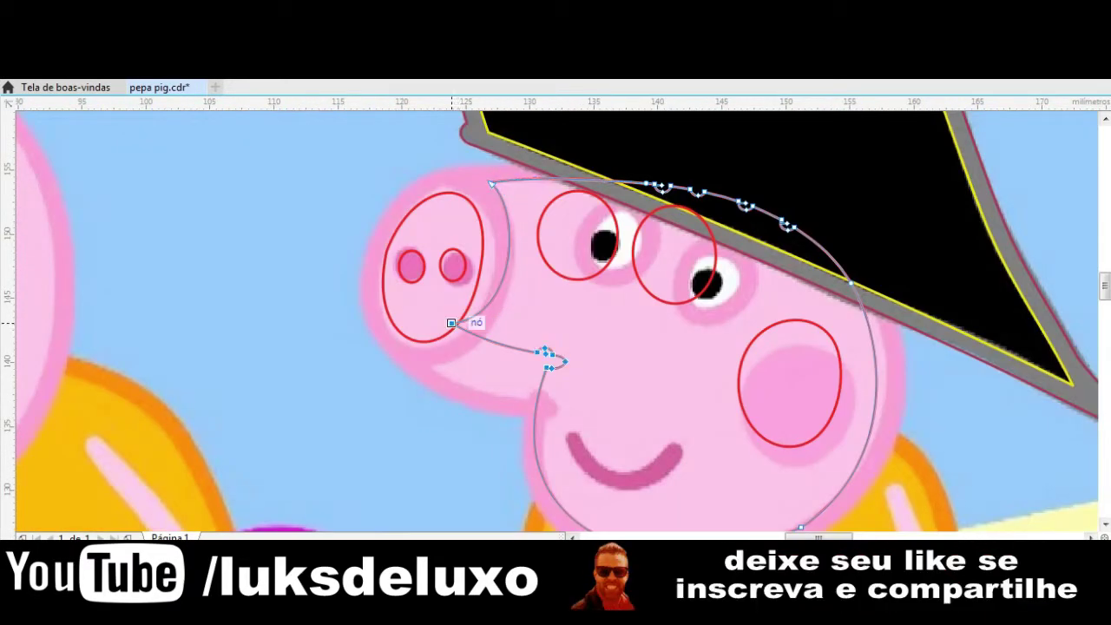
pyautogui.scroll(2, 566, 354)
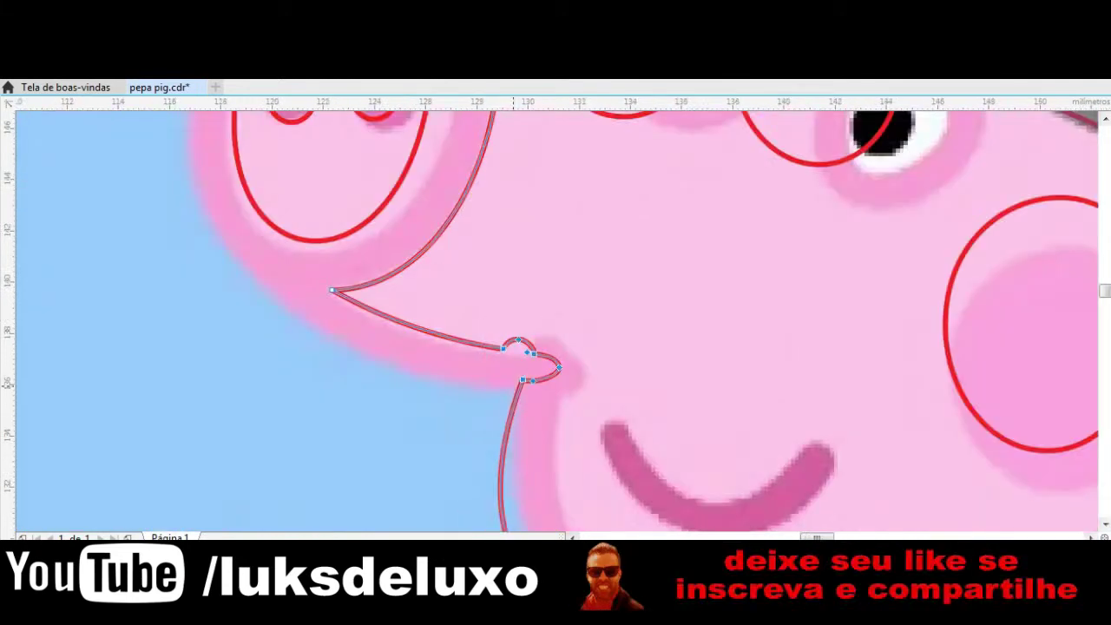
pyautogui.moveTo(533, 354); pyautogui.dragTo(559, 356)
# Remove the extra snout-tip node and move the lower snout node down and right
pyautogui.scroll(2, 561, 341)
pyautogui.click(531, 330)
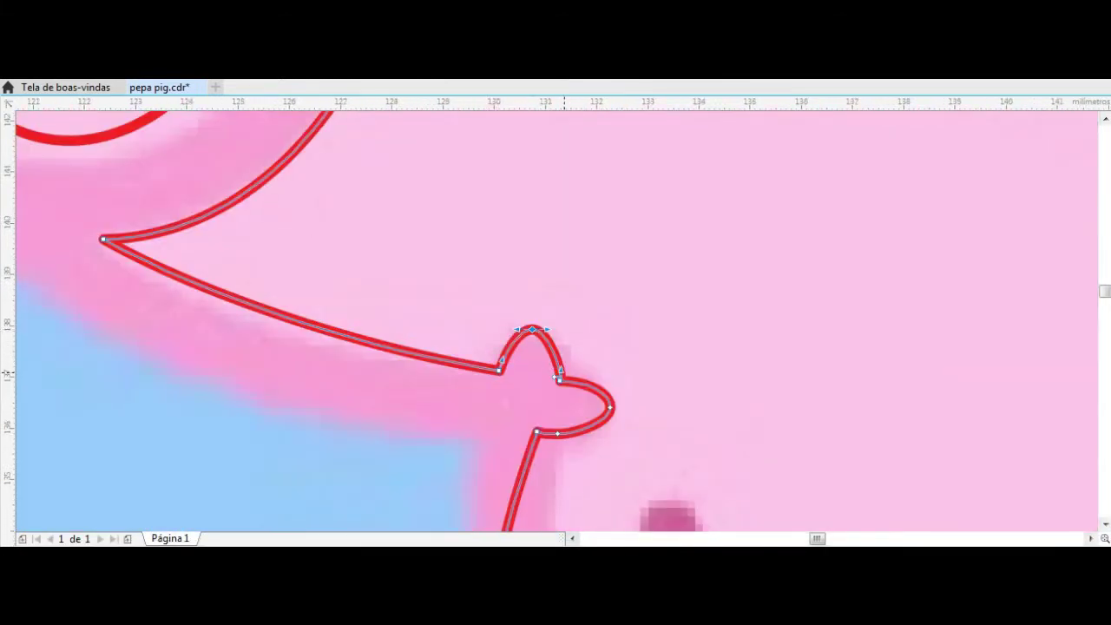
pyautogui.doubleClick(610, 406)
pyautogui.moveTo(536, 432); pyautogui.dragTo(560, 447)
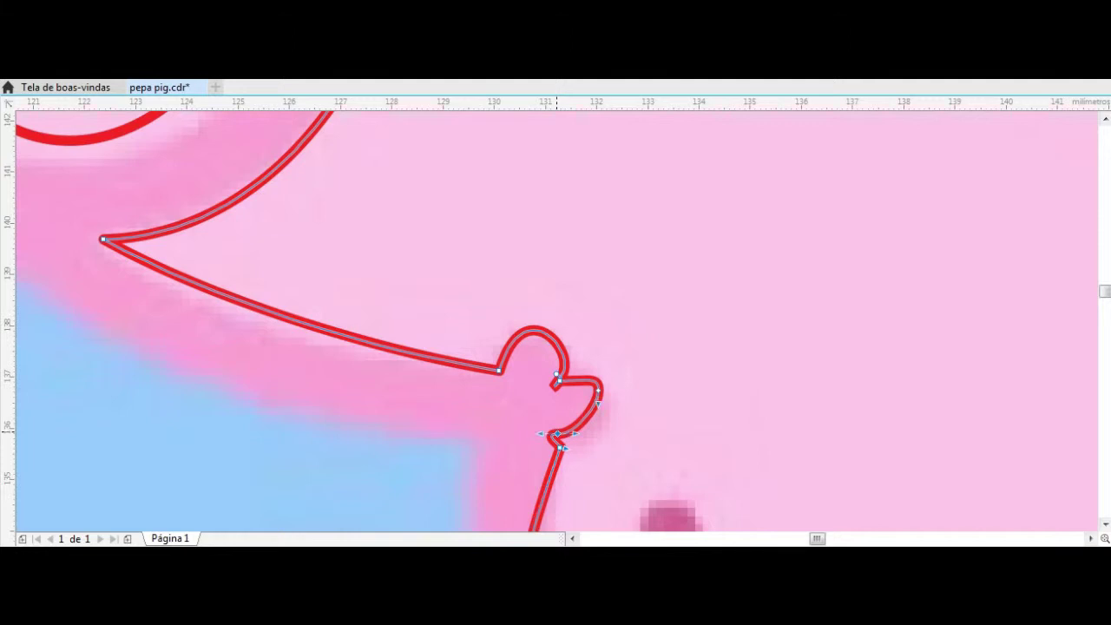
pyautogui.scroll(-4, 597, 348)
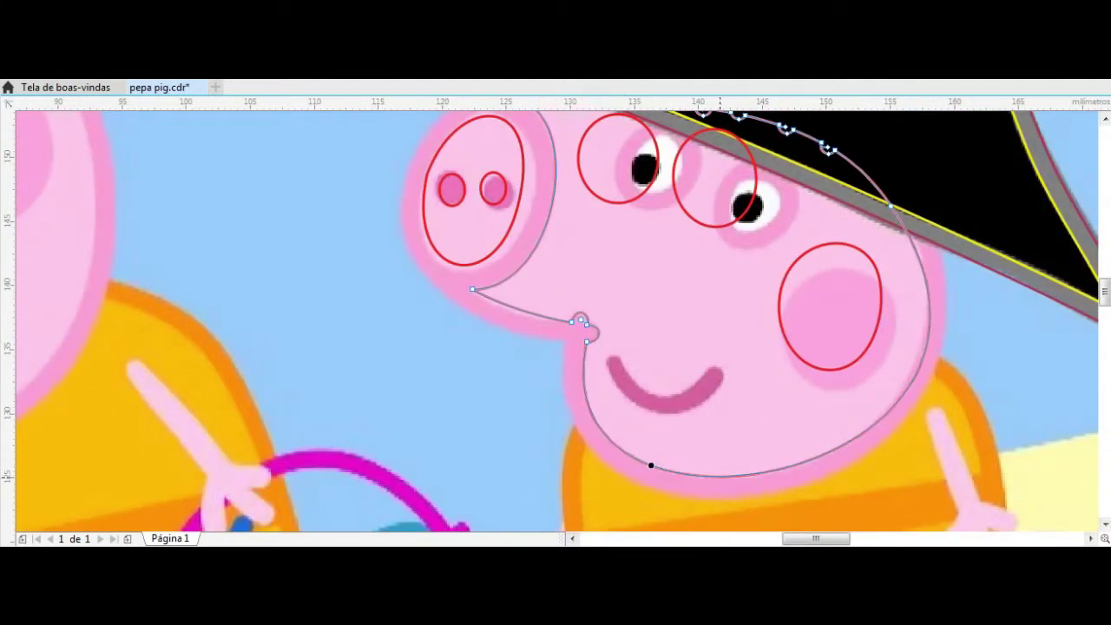
pyautogui.scroll(-2, 841, 444)
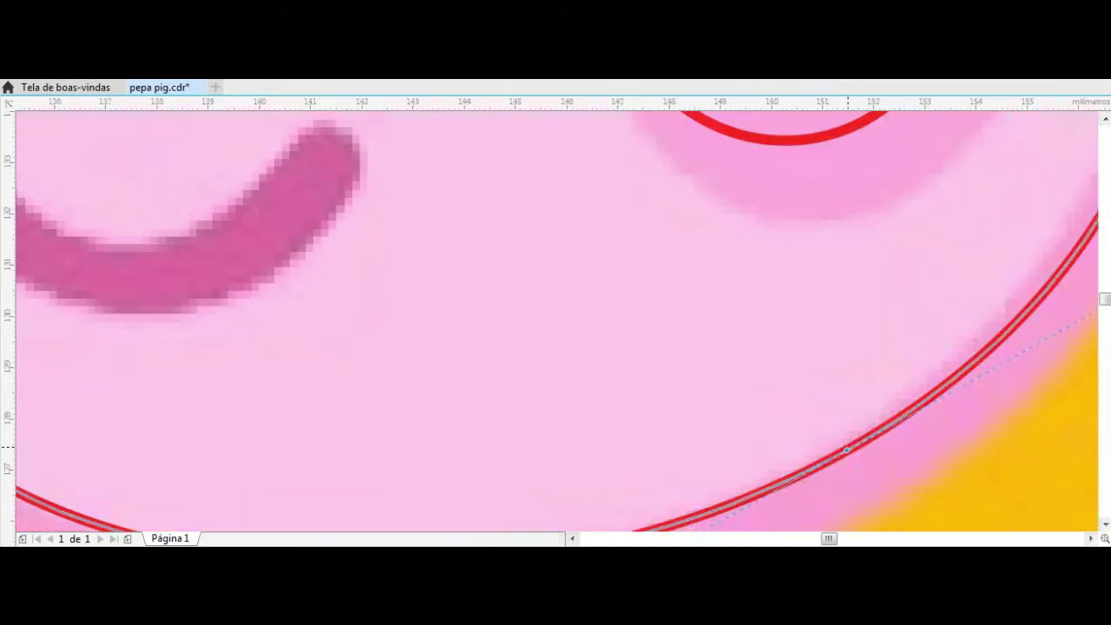
pyautogui.scroll(4, 879, 362)
# Move the cheek ellipse onto George's cheek, widening it and lowering its top
pyautogui.scroll(-4, 826, 236)
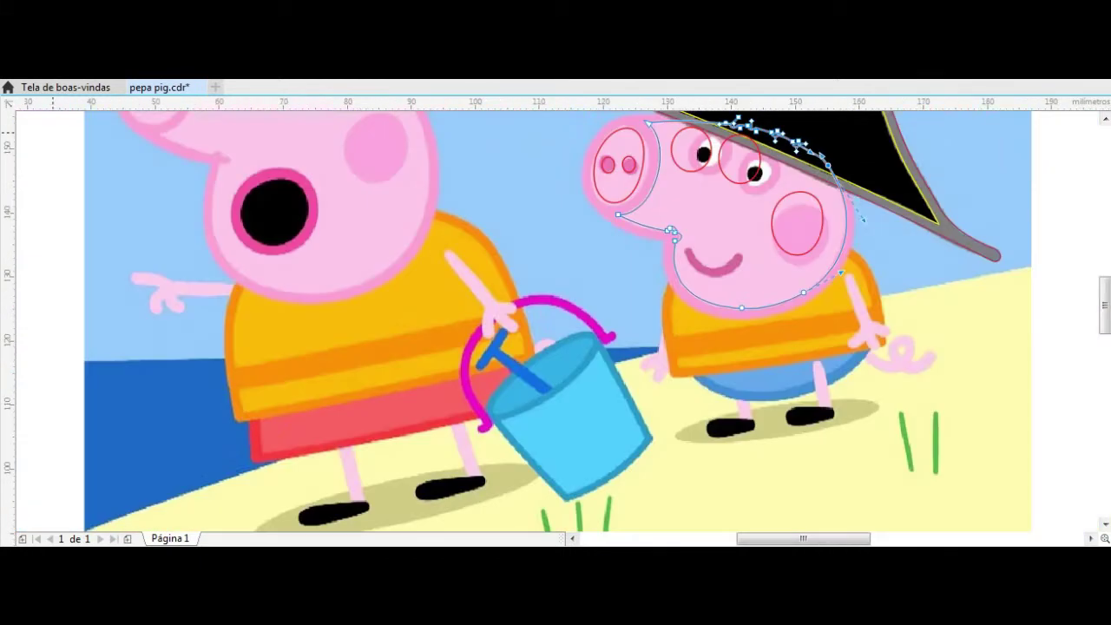
pyautogui.scroll(4, 830, 281)
pyautogui.moveTo(684, 241); pyautogui.dragTo(690, 281)
pyautogui.moveTo(799, 280); pyautogui.dragTo(821, 281)
pyautogui.moveTo(703, 149); pyautogui.dragTo(704, 157)
# Move both eye ellipses over George's eyes and tilt the left one to match
pyautogui.scroll(2, 723, 209)
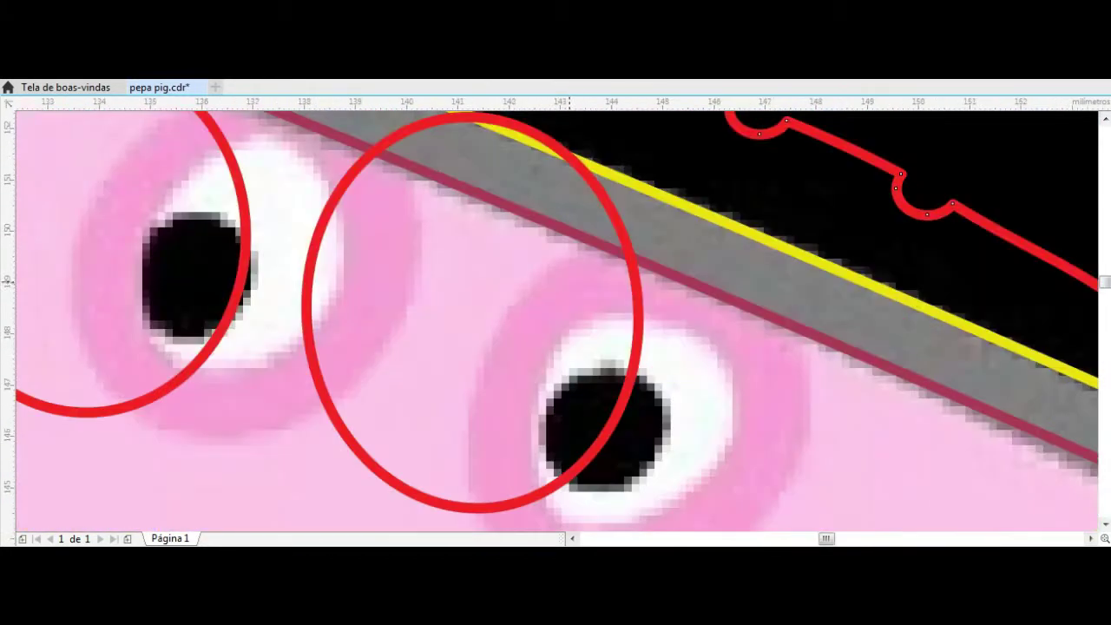
pyautogui.scroll(-4, 723, 209)
pyautogui.moveTo(535, 263); pyautogui.dragTo(576, 287)
pyautogui.click(544, 262)
pyautogui.click(441, 239)
pyautogui.moveTo(405, 229)
pyautogui.mouseDown()
pyautogui.moveTo(441, 238)
pyautogui.moveTo(501, 221)
pyautogui.mouseUp()
pyautogui.click(471, 228)
pyautogui.press('Left')
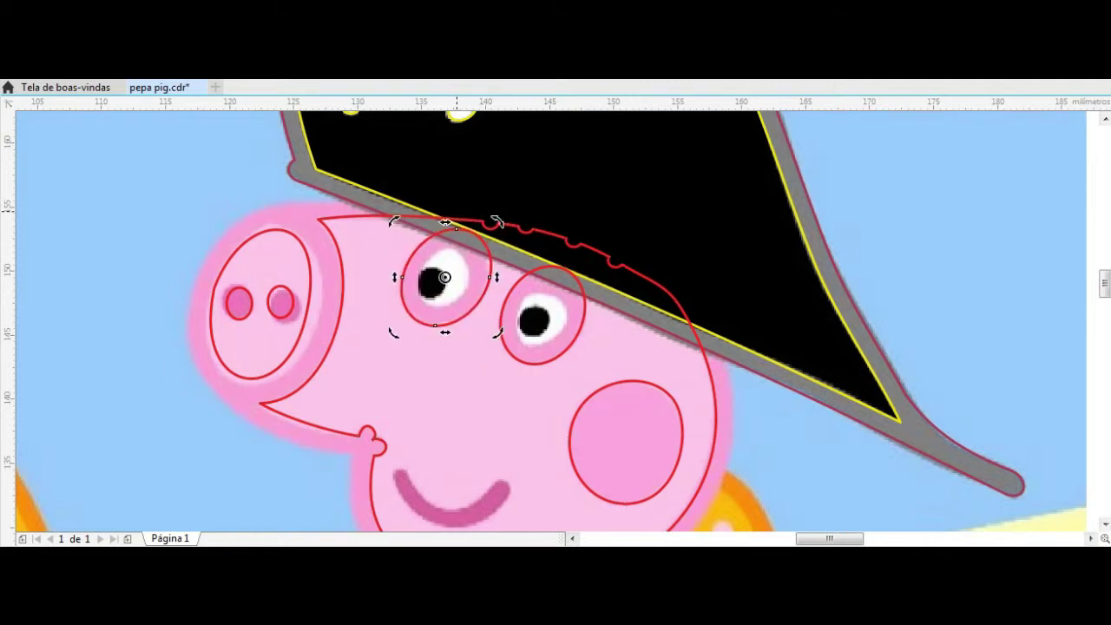
pyautogui.click(462, 228)
pyautogui.scroll(3, 462, 228)
pyautogui.scroll(-3, 564, 246)
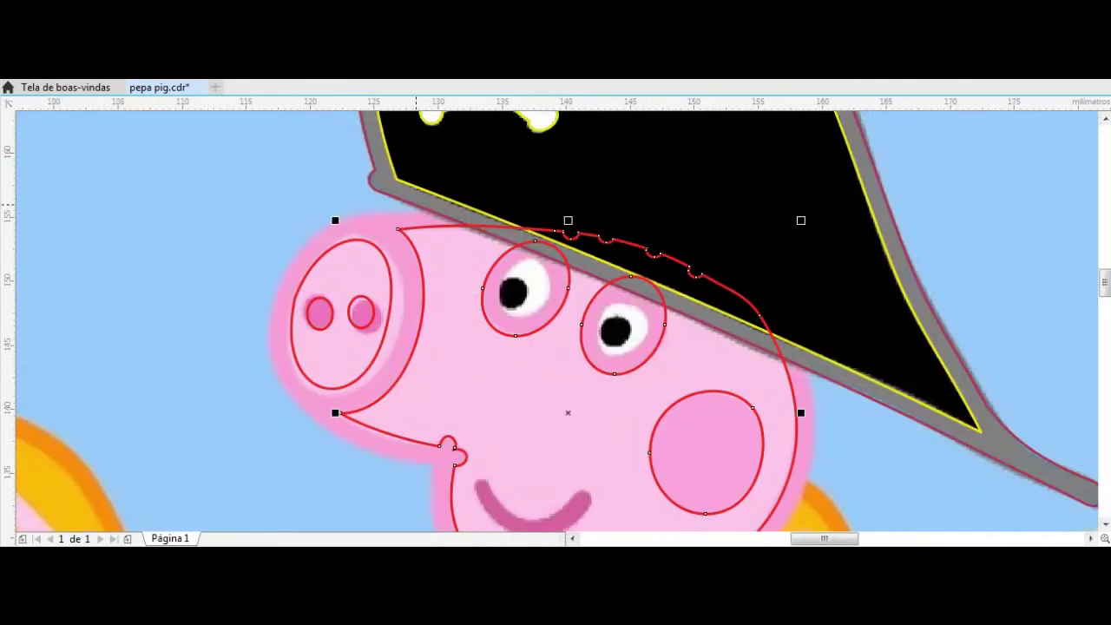
pyautogui.scroll(3, 298, 295)
# Copy the left nostril onto the right nostril and reshape it into a circle
pyautogui.click(293, 306)
pyautogui.scroll(-2, 297, 295)
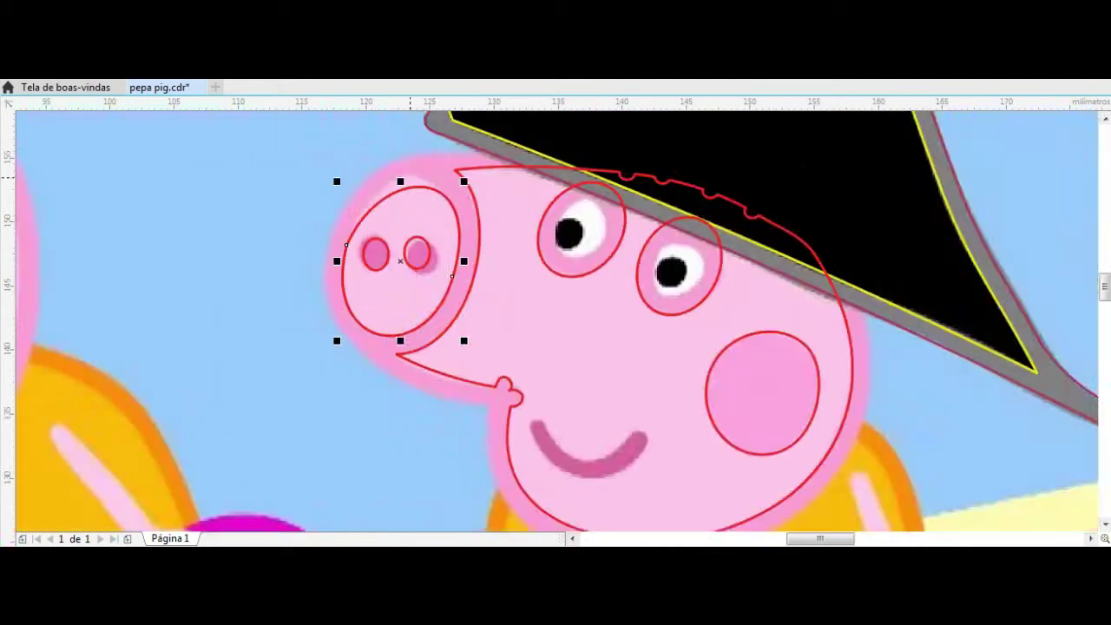
pyautogui.scroll(1, 298, 295)
pyautogui.click(298, 295)
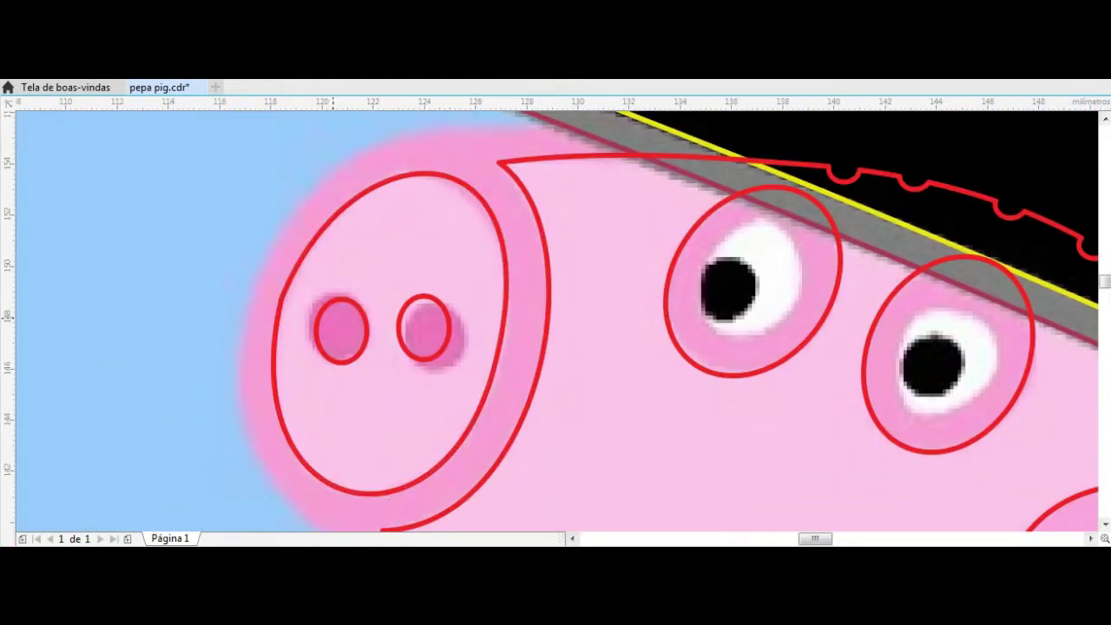
pyautogui.click(323, 310)
pyautogui.scroll(3, 323, 311)
pyautogui.moveTo(342, 307); pyautogui.dragTo(500, 305)
pyautogui.moveTo(707, 209); pyautogui.dragTo(658, 218)
pyautogui.keyDown('shift'); pyautogui.click(229, 313); pyautogui.keyUp('shift')
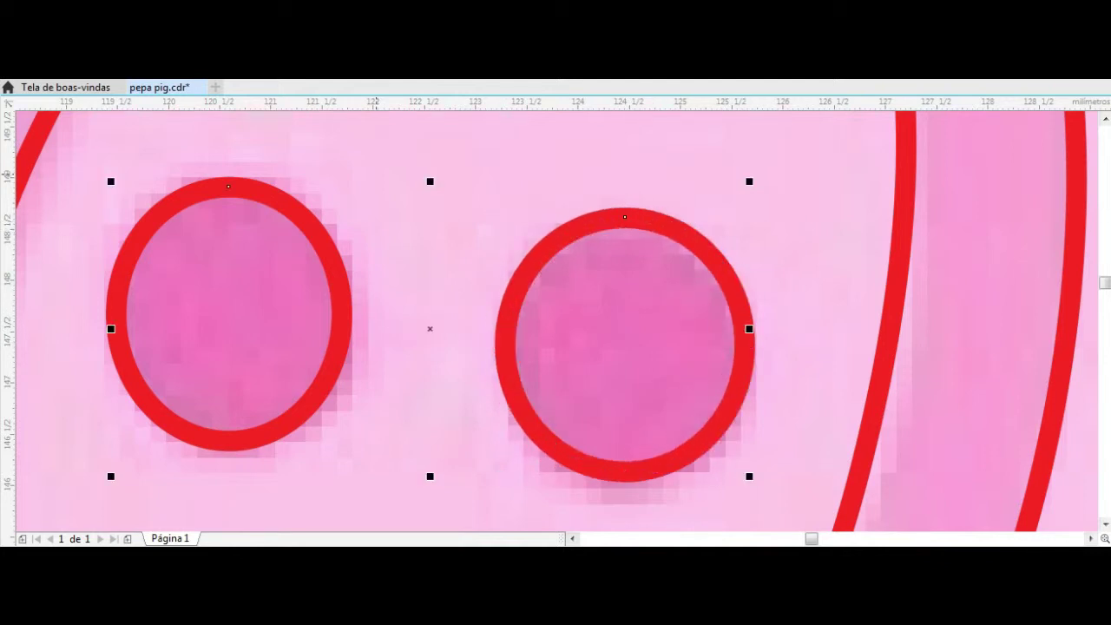
pyautogui.scroll(-3, 429, 327)
pyautogui.click(466, 243)
pyautogui.press('Escape')
# Add an inside contour offset to George's head outline with the Contour tool
pyautogui.scroll(-2, 544, 251)
pyautogui.click(543, 252)
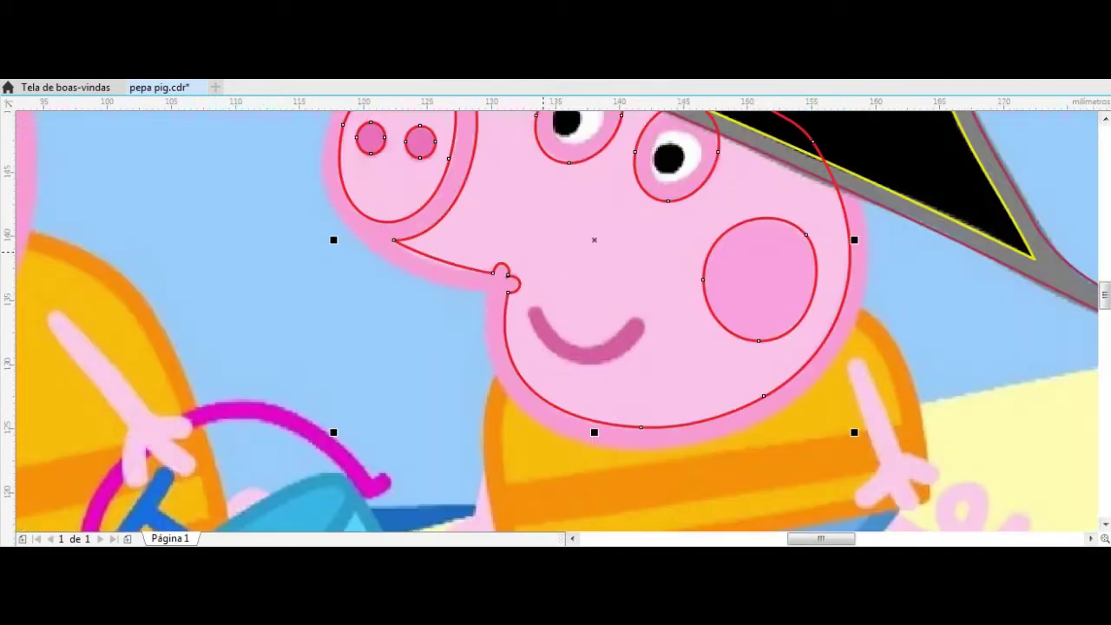
pyautogui.moveTo(395, 240); pyautogui.dragTo(325, 238)
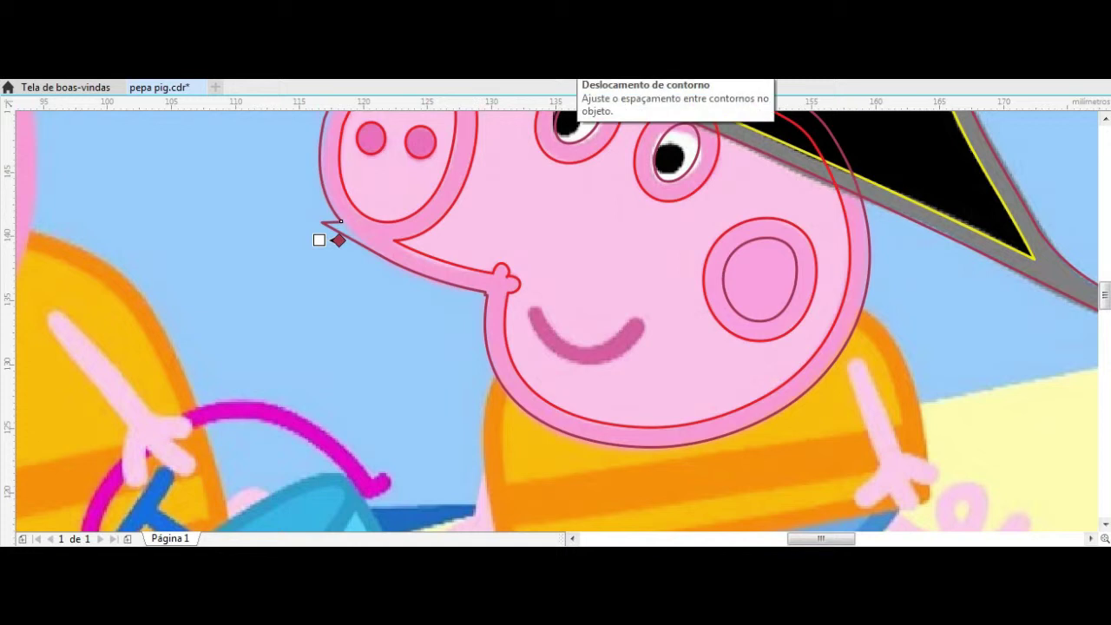
pyautogui.scroll(-1, 340, 222)
pyautogui.scroll(4, 339, 226)
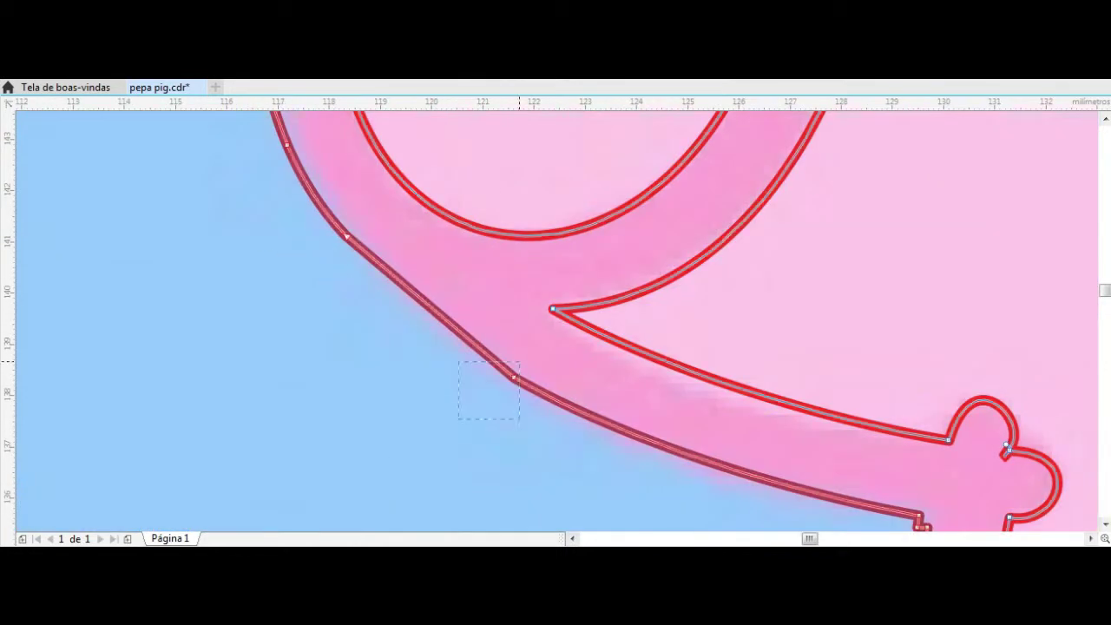
pyautogui.scroll(-5, 521, 365)
pyautogui.scroll(4, 536, 347)
pyautogui.scroll(1, 532, 204)
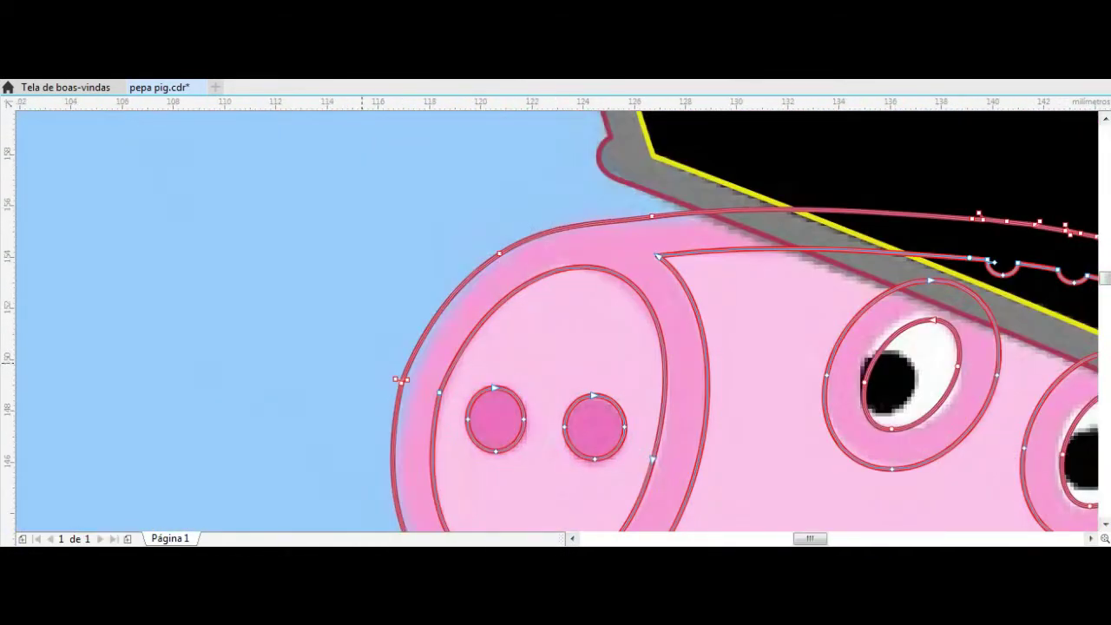
pyautogui.scroll(-4, 482, 321)
pyautogui.scroll(4, 755, 430)
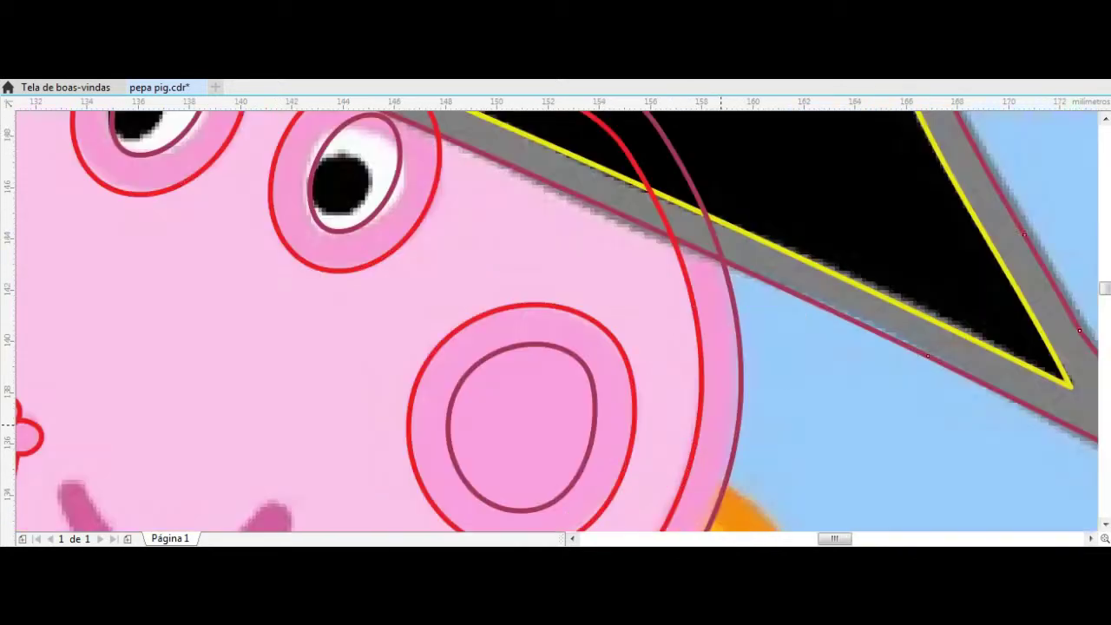
pyautogui.scroll(-4, 649, 339)
pyautogui.scroll(3, 720, 454)
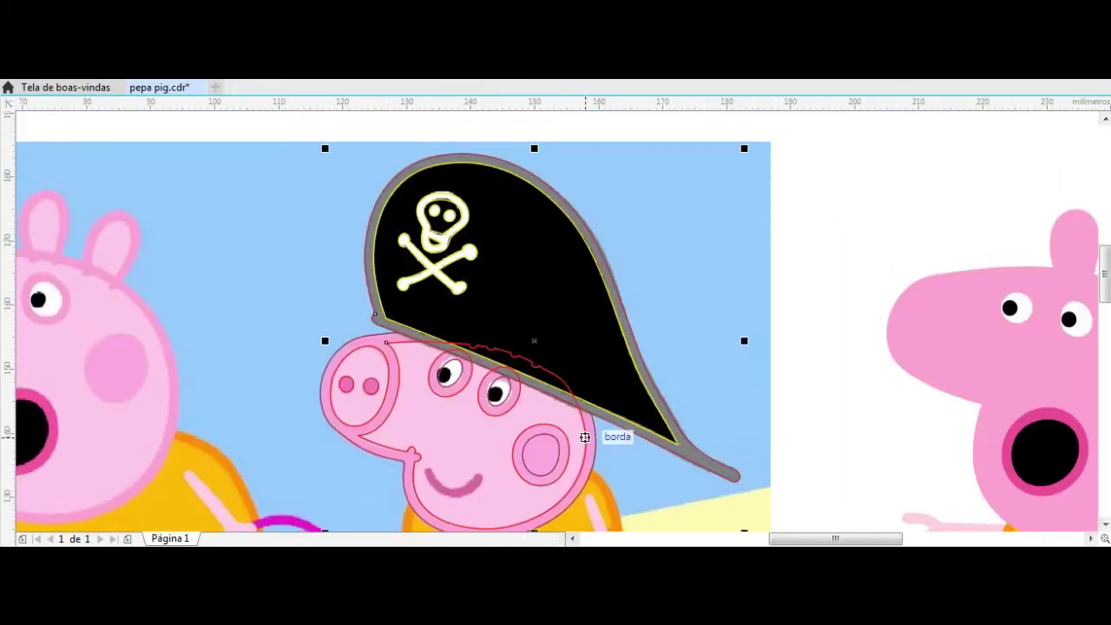
# Trim George's head along the hat edge, restoring the accidentally deleted right pig
pyautogui.click(499, 71)
pyautogui.scroll(-4, 390, 270)
pyautogui.click(571, 291)
pyautogui.press('Delete')
pyautogui.scroll(4, 390, 270)
pyautogui.hotkey('ctrl', 'z')
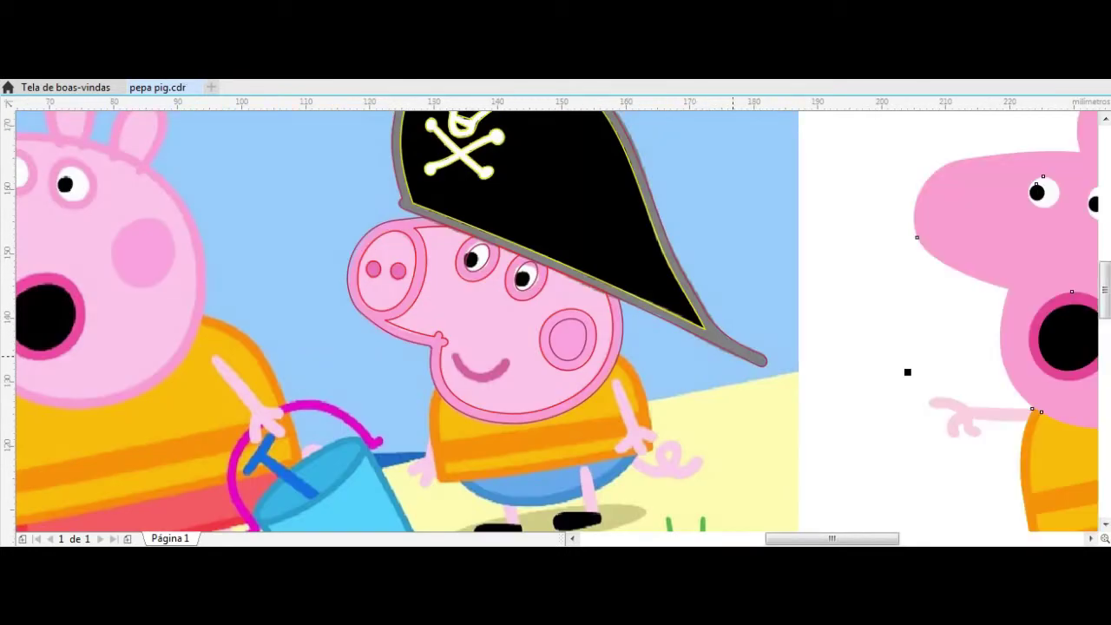
# Move the right pig's pointing hand left and the eye outline circles off the hat
pyautogui.hscroll(3, 1058, 385)
pyautogui.moveTo(760, 386); pyautogui.dragTo(686, 365)
pyautogui.scroll(-2, 839, 224)
pyautogui.click(838, 228)
pyautogui.moveTo(591, 237); pyautogui.dragTo(709, 211)
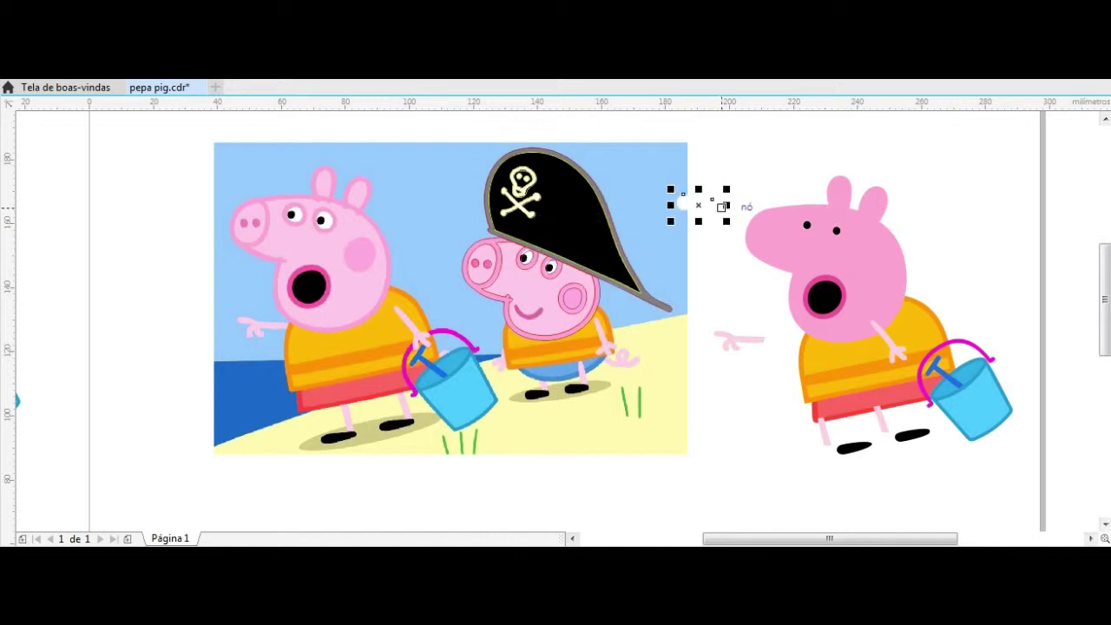
pyautogui.scroll(3, 529, 254)
pyautogui.click(538, 247)
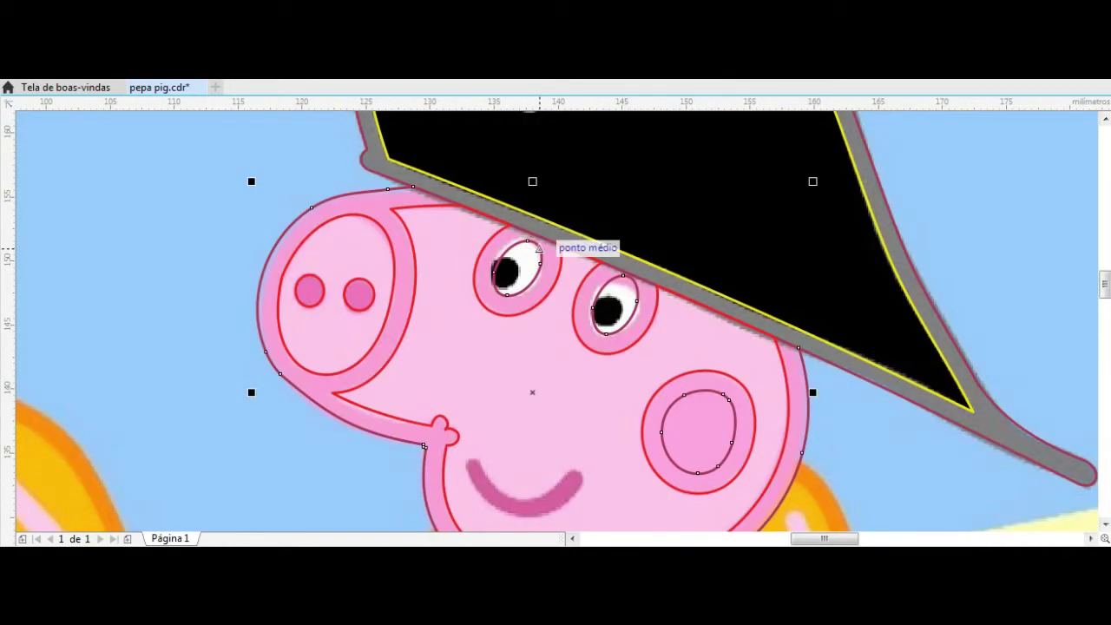
# Delete the right pig's head and orange vest, then move its hands and legs up
pyautogui.scroll(-3, 539, 247)
pyautogui.scroll(3, 781, 261)
pyautogui.click(794, 248)
pyautogui.press('Delete')
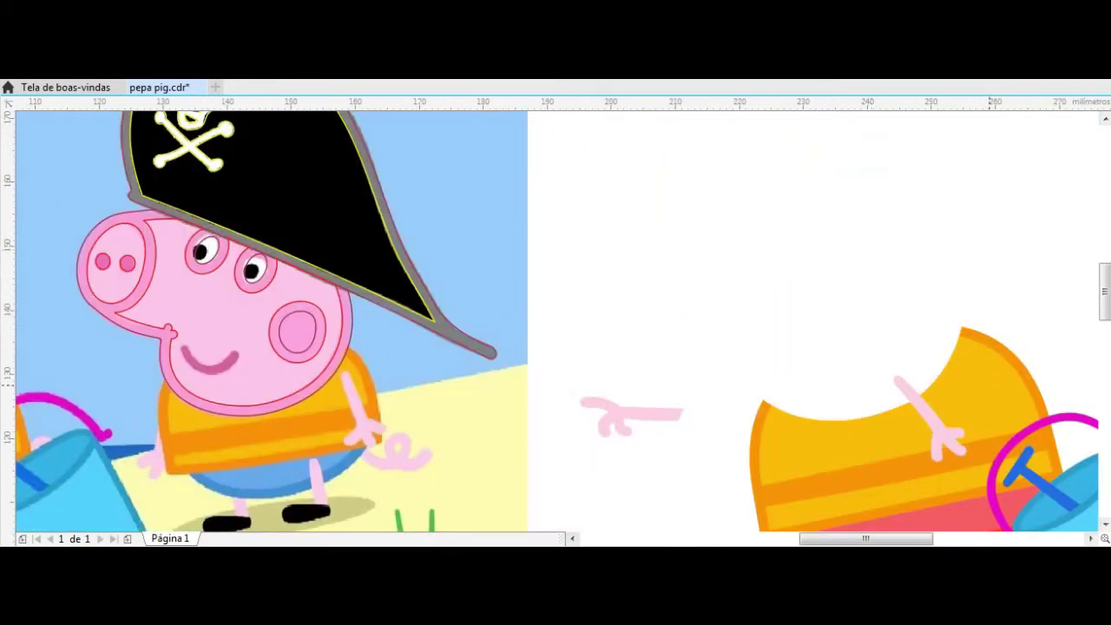
pyautogui.click(946, 510)
pyautogui.press('Delete')
pyautogui.moveTo(930, 408); pyautogui.dragTo(930, 308)
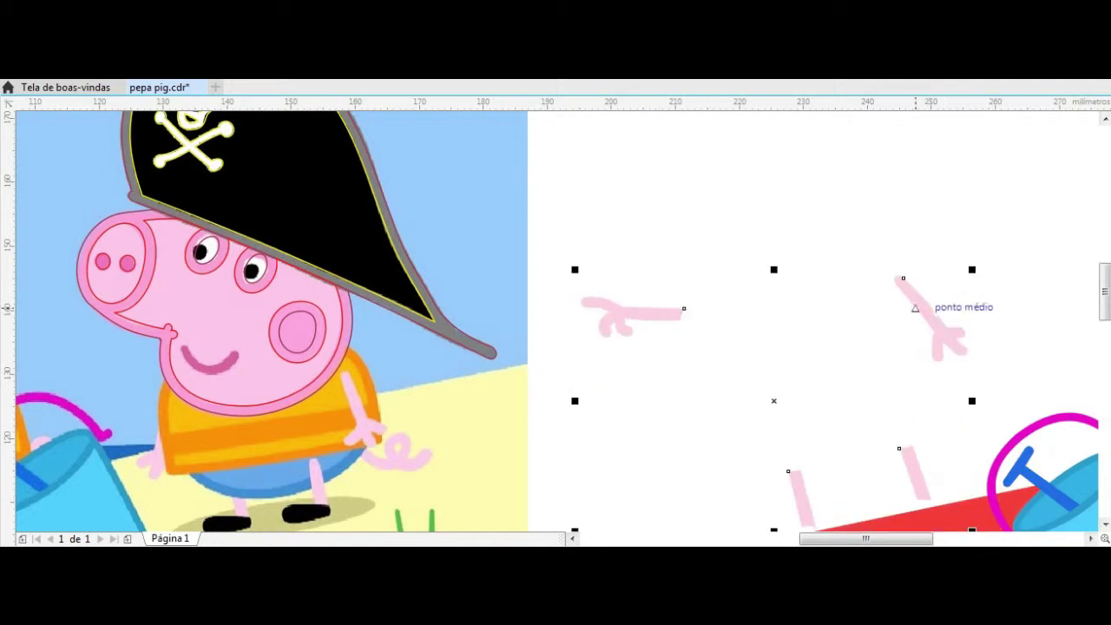
# Delete the right-hand bucket with its handle and the red bar
pyautogui.scroll(-2, 915, 308)
pyautogui.click(992, 385)
pyautogui.press('Delete')
pyautogui.click(980, 347)
pyautogui.press('Delete')
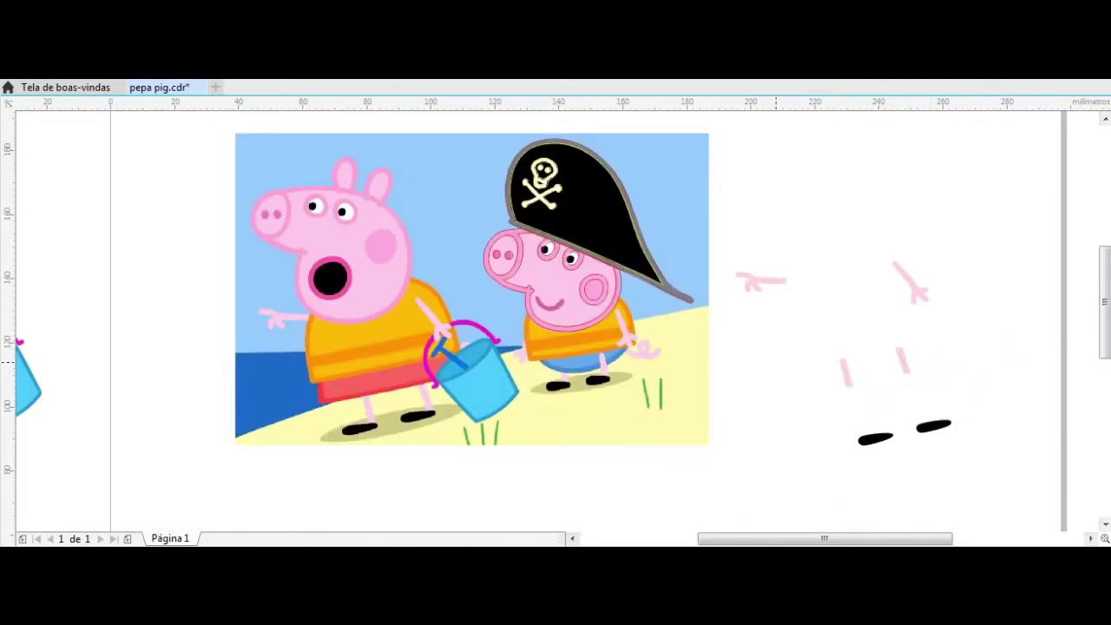
pyautogui.scroll(5, 576, 256)
# Enlarge George's left eye white into an upright ellipse and reposition the right eye ring
pyautogui.click(375, 165)
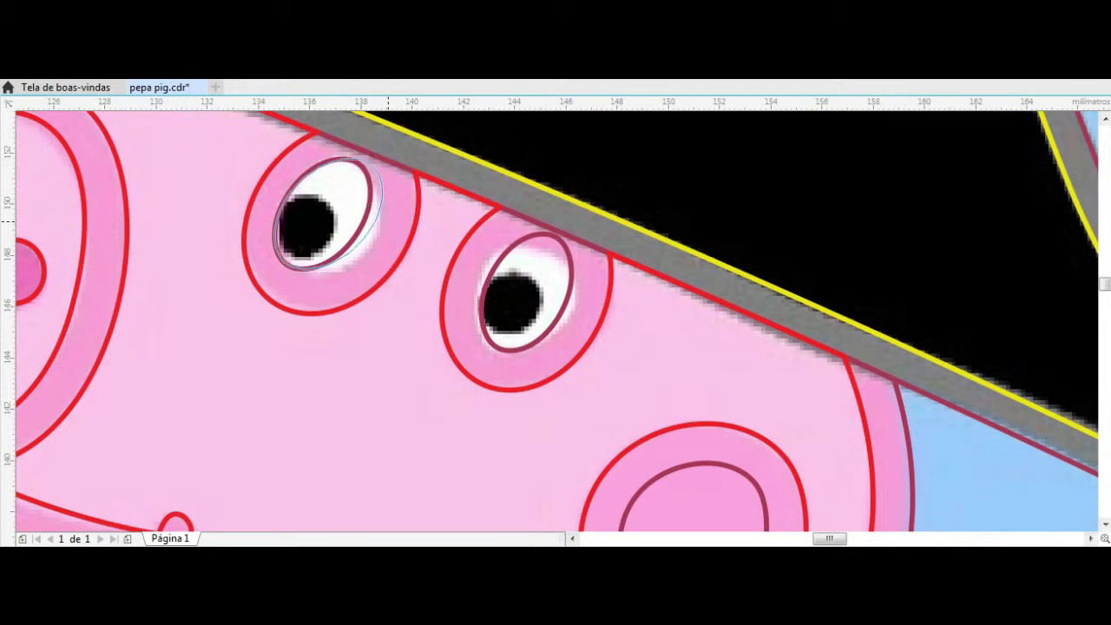
pyautogui.moveTo(388, 222); pyautogui.dragTo(364, 174)
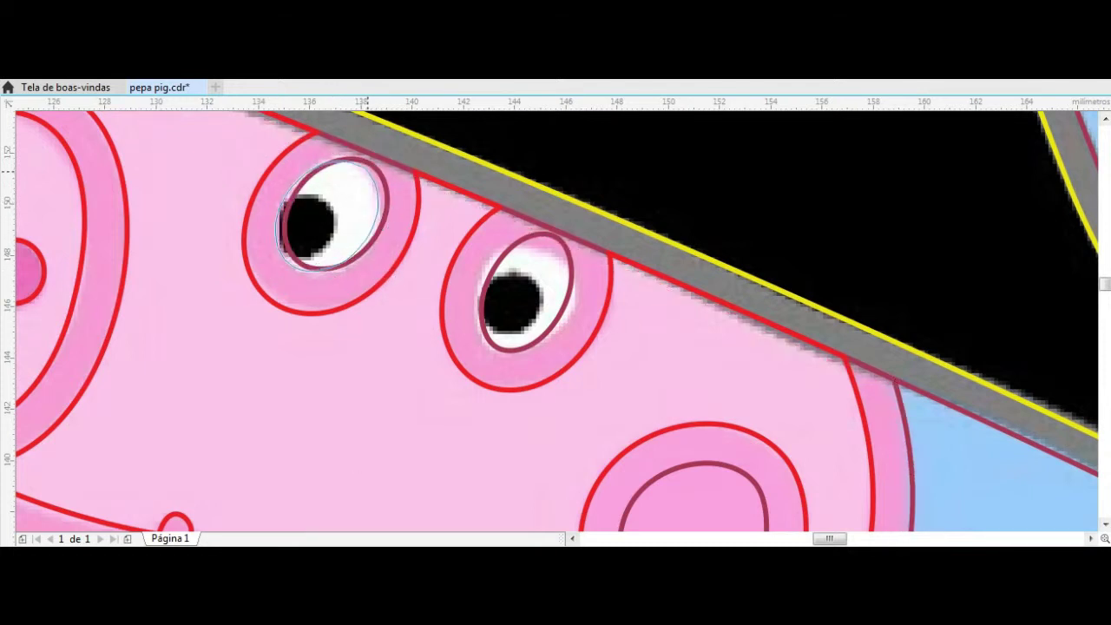
pyautogui.click(387, 157)
pyautogui.click(332, 215)
pyautogui.click(573, 290)
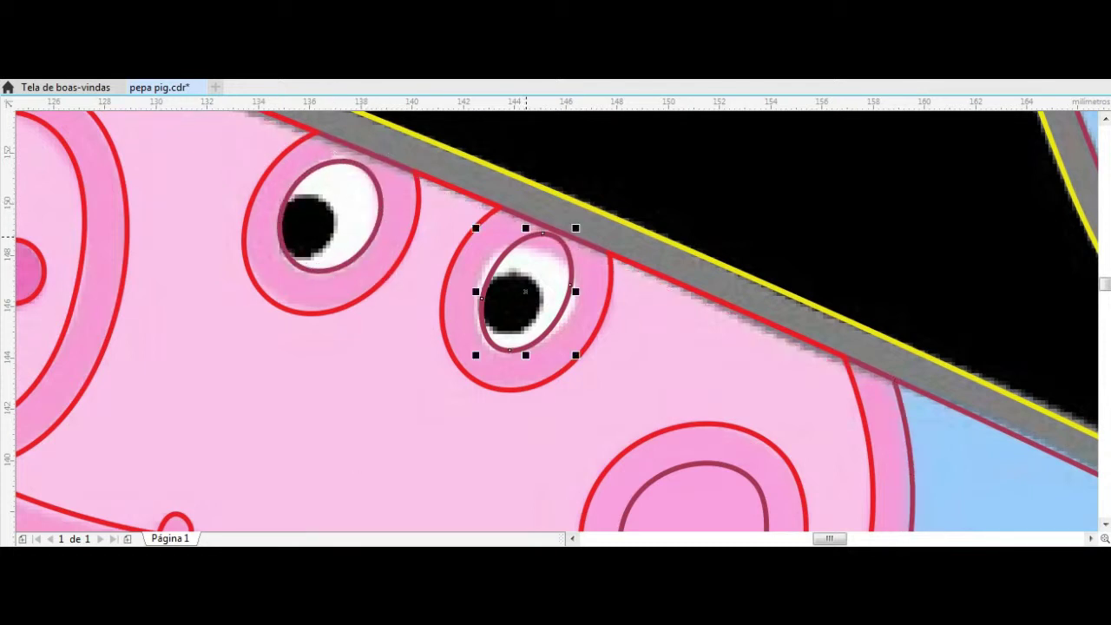
pyautogui.press('Delete')
pyautogui.hotkey('ctrl', 'z')
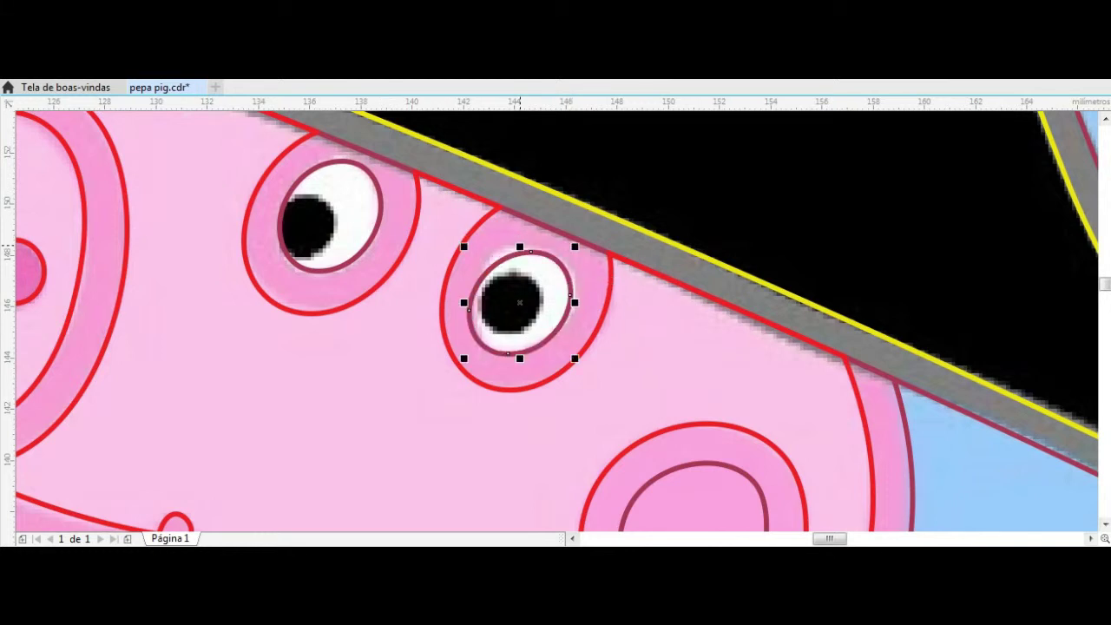
pyautogui.scroll(2, 518, 241)
pyautogui.moveTo(518, 352); pyautogui.dragTo(233, 209)
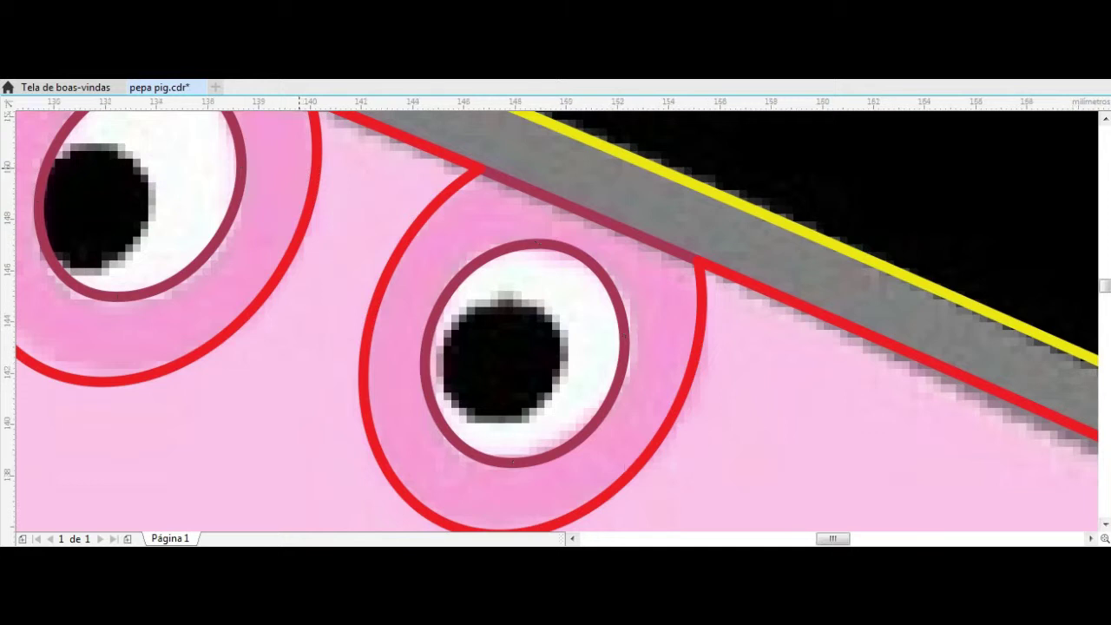
# Draw a black pupil circle on the left eye and copy it onto the right eye
pyautogui.hscroll(-3, 556, 321)
pyautogui.moveTo(329, 241); pyautogui.dragTo(432, 363)
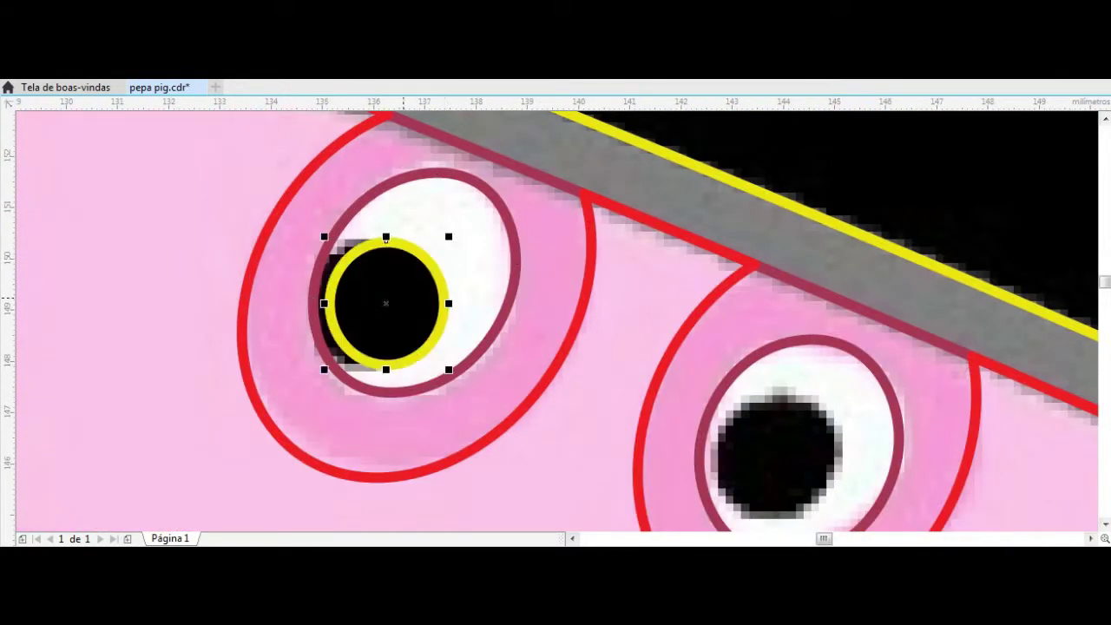
pyautogui.moveTo(369, 301); pyautogui.dragTo(777, 452)
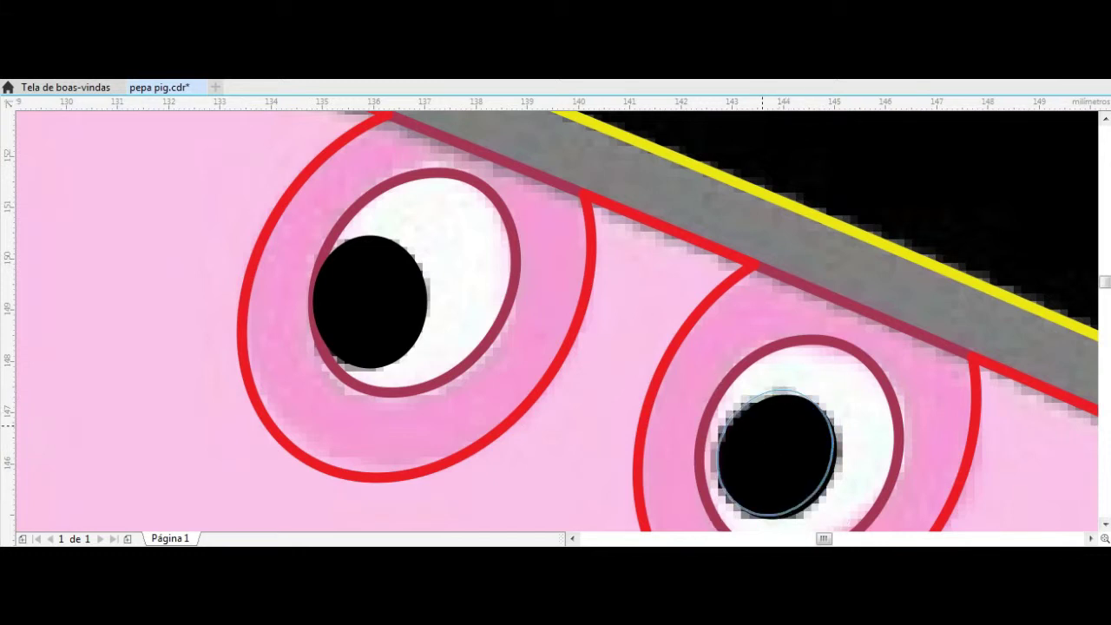
pyautogui.scroll(-1, 785, 388)
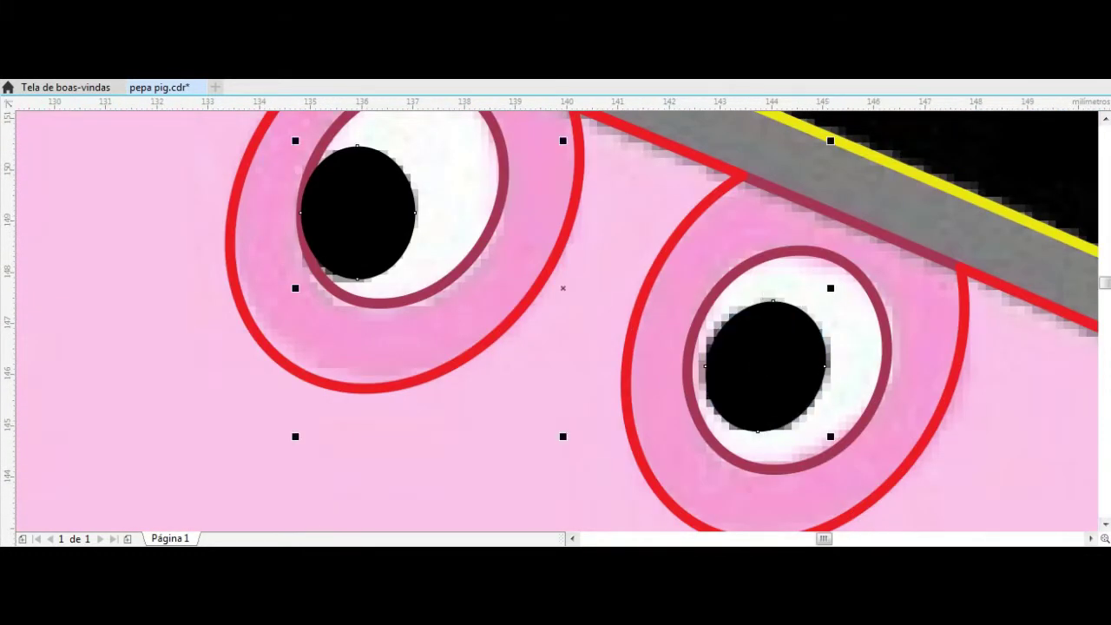
pyautogui.scroll(-5, 593, 365)
pyautogui.scroll(1, 593, 364)
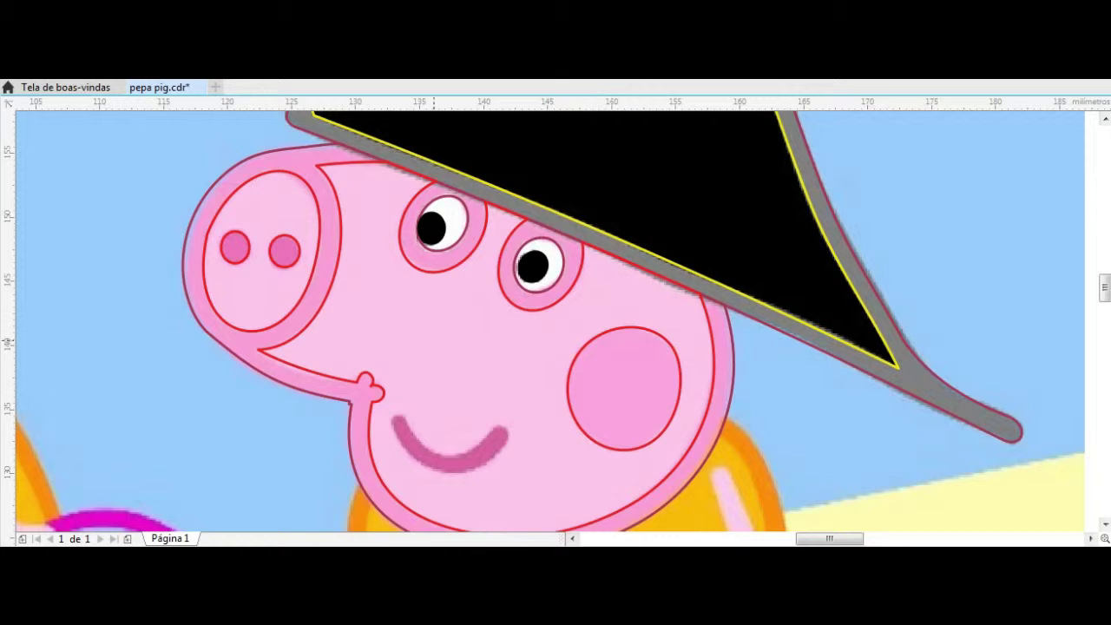
pyautogui.scroll(-3, 435, 343)
pyautogui.scroll(-2, 692, 356)
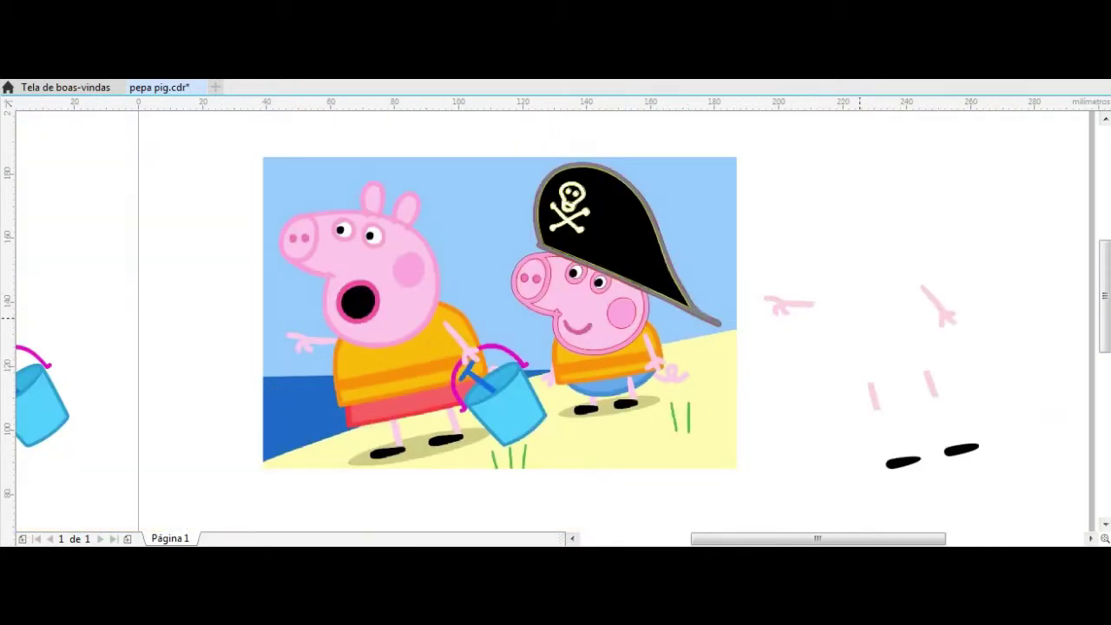
# Move the pink hand shape onto George's arm and rotate it to lie along the arm
pyautogui.moveTo(938, 306); pyautogui.dragTo(662, 355)
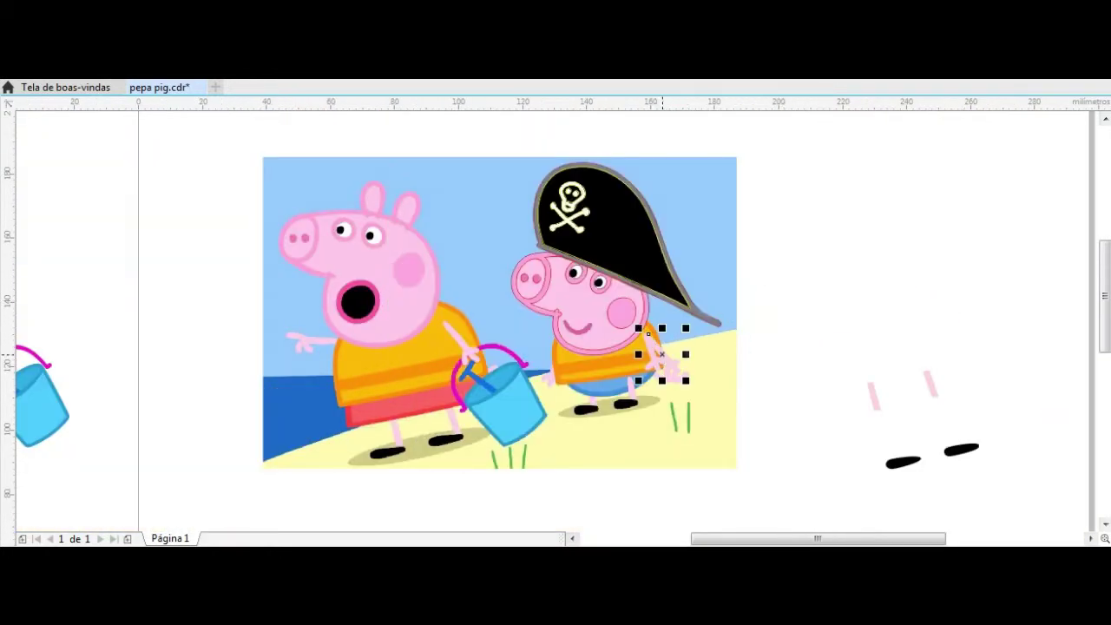
pyautogui.scroll(3, 671, 363)
pyautogui.click(660, 334)
pyautogui.moveTo(705, 384); pyautogui.dragTo(641, 356)
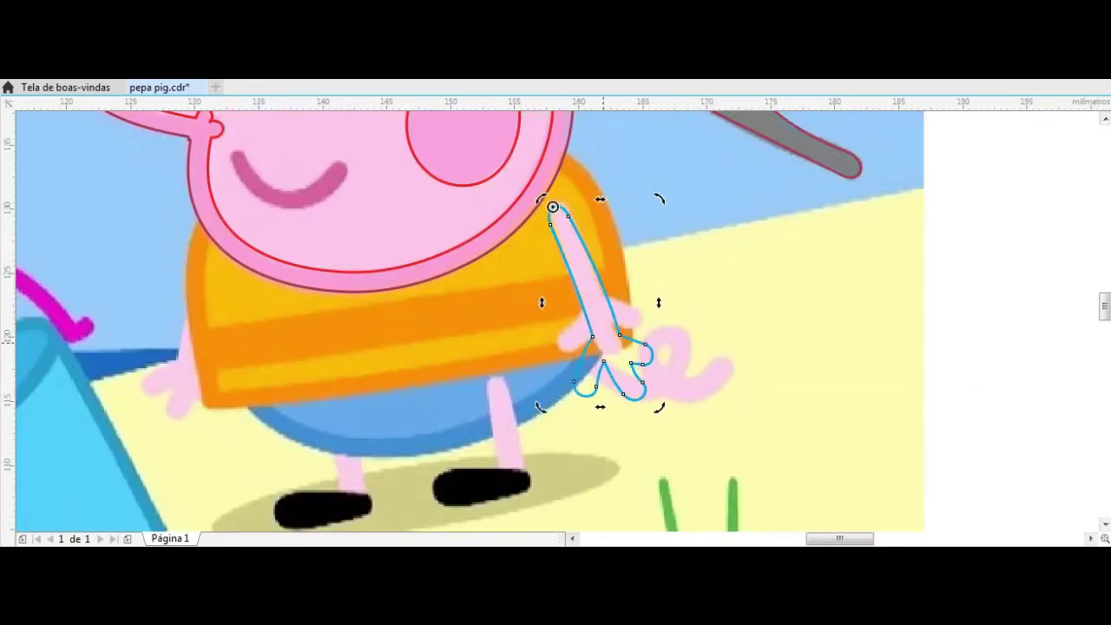
pyautogui.scroll(3, 557, 203)
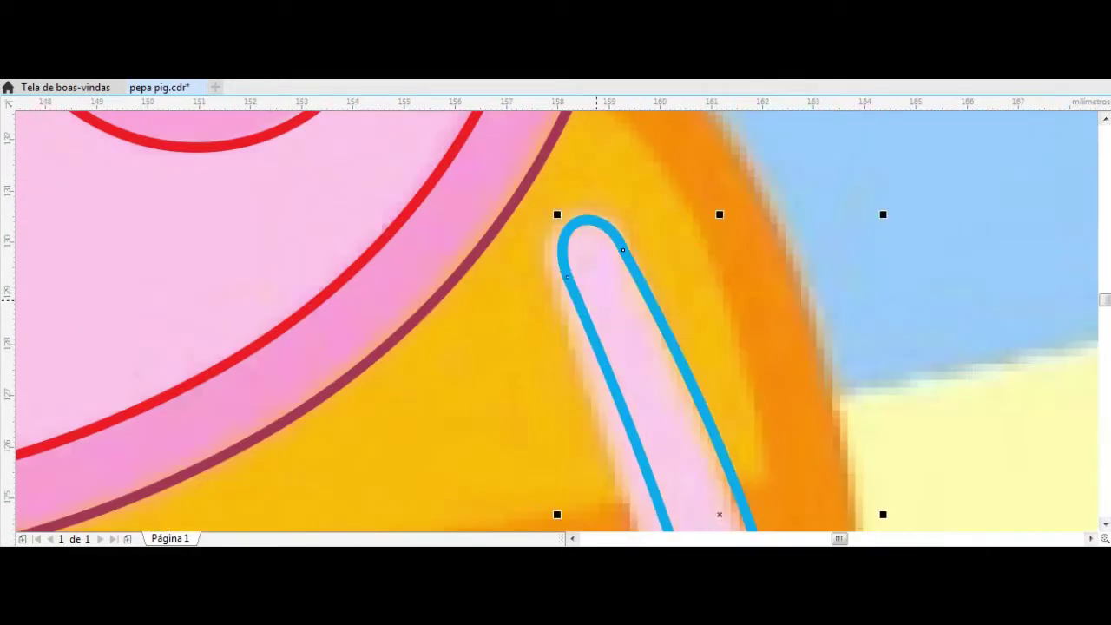
pyautogui.scroll(-3, 620, 325)
# Reshape the hand's nodes so the fingers and notch match the reference
pyautogui.press('F10')
pyautogui.scroll(2, 521, 403)
pyautogui.scroll(2, 620, 365)
pyautogui.moveTo(891, 395)
pyautogui.mouseDown()
pyautogui.moveTo(868, 366)
pyautogui.moveTo(911, 309)
pyautogui.mouseUp()
pyautogui.moveTo(817, 239)
pyautogui.mouseDown()
pyautogui.moveTo(805, 198)
pyautogui.moveTo(922, 257)
pyautogui.moveTo(927, 248)
pyautogui.mouseUp()
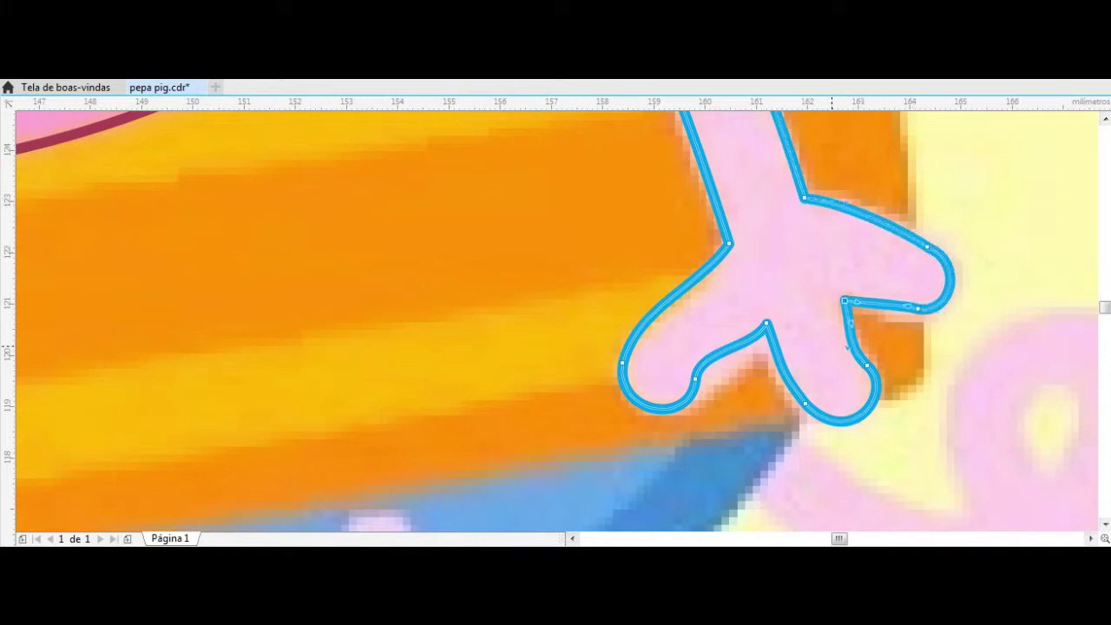
pyautogui.moveTo(766, 324); pyautogui.dragTo(764, 336)
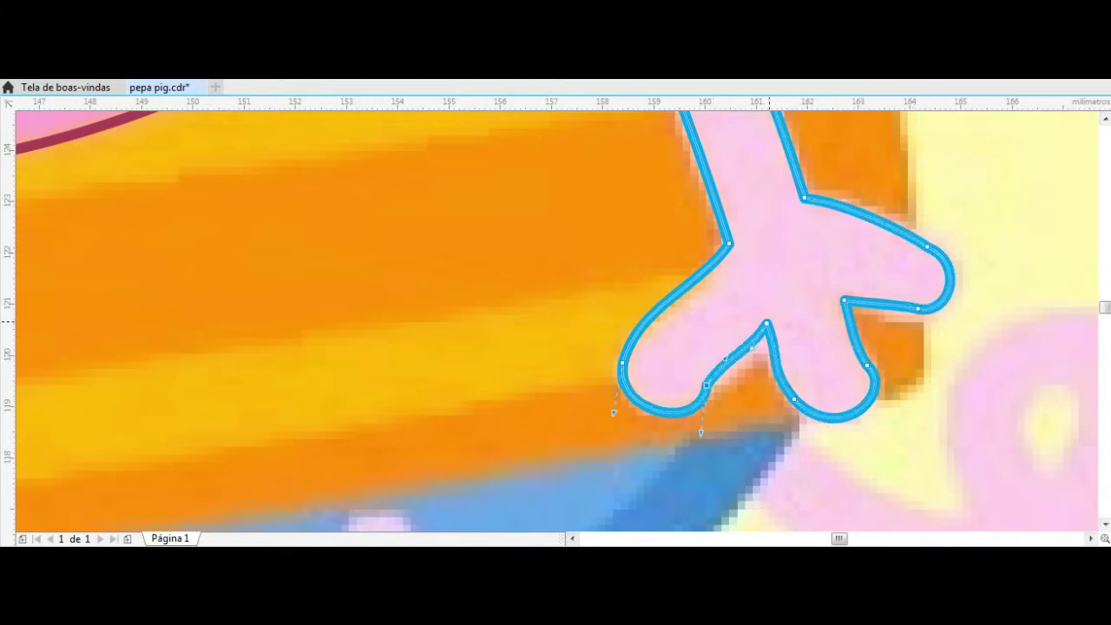
pyautogui.moveTo(622, 363); pyautogui.dragTo(636, 343)
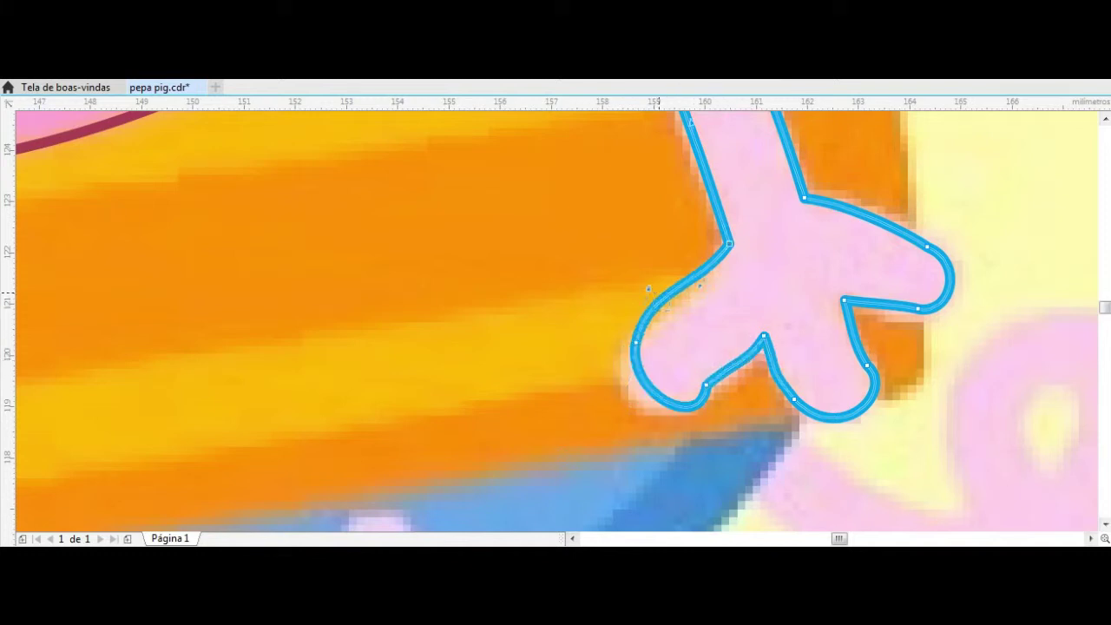
pyautogui.moveTo(648, 289); pyautogui.dragTo(669, 303)
pyautogui.moveTo(626, 392); pyautogui.dragTo(599, 386)
# Refine the inner corner and fingertip nodes to tighten the hand's edge
pyautogui.press('space')
pyautogui.press('space')
pyautogui.moveTo(846, 304); pyautogui.dragTo(835, 293)
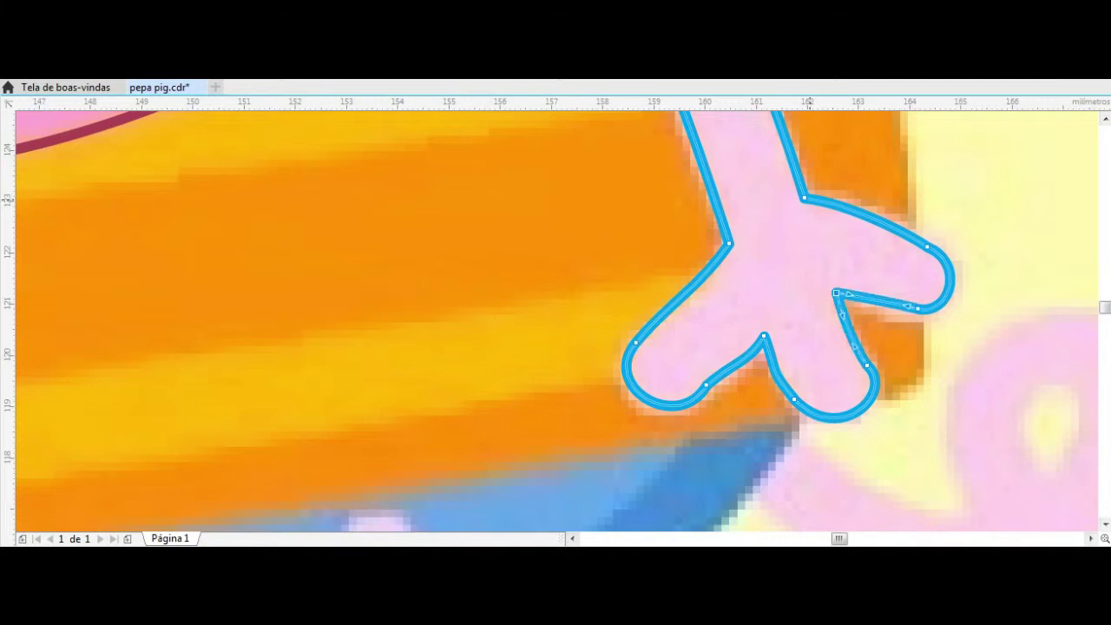
pyautogui.click(910, 235)
pyautogui.moveTo(918, 307); pyautogui.dragTo(907, 309)
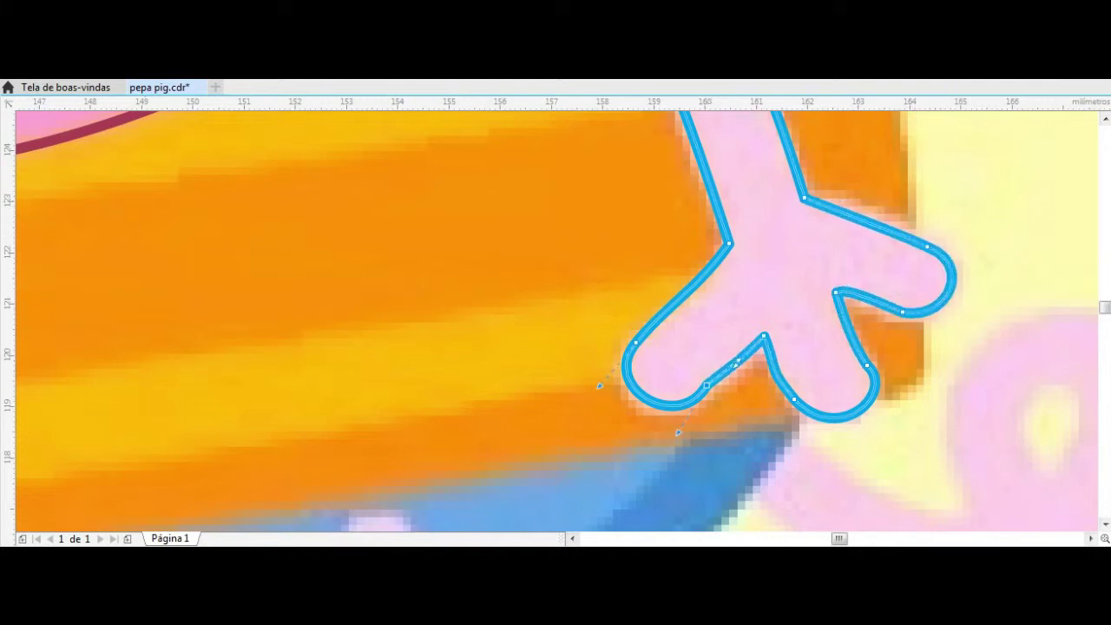
pyautogui.scroll(-3, 708, 300)
pyautogui.scroll(1, 781, 434)
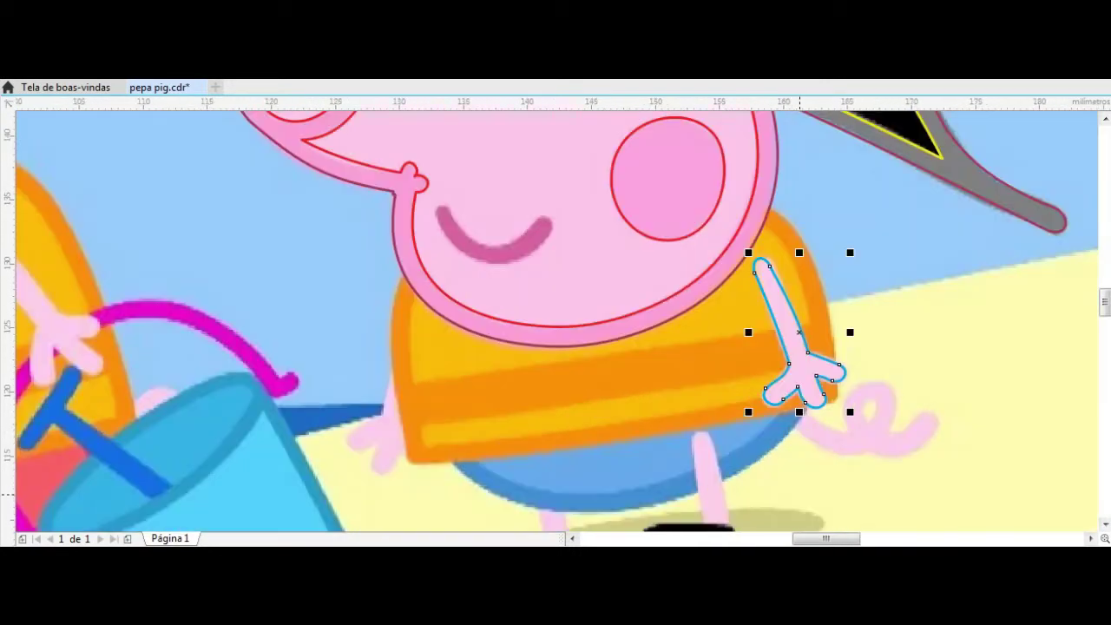
# Adjust a vest corner node and add a node on the vest's bottom edge
pyautogui.scroll(3, 378, 265)
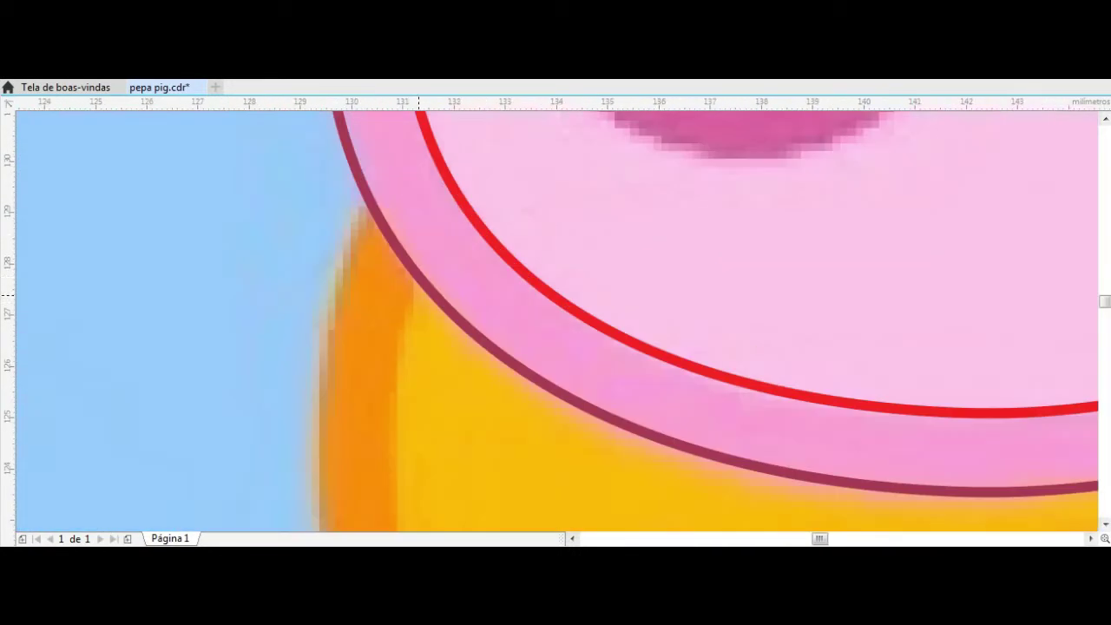
pyautogui.scroll(-3, 377, 264)
pyautogui.press('Tab')
pyautogui.moveTo(771, 184); pyautogui.dragTo(771, 185)
pyautogui.scroll(2, 657, 369)
pyautogui.click(657, 367)
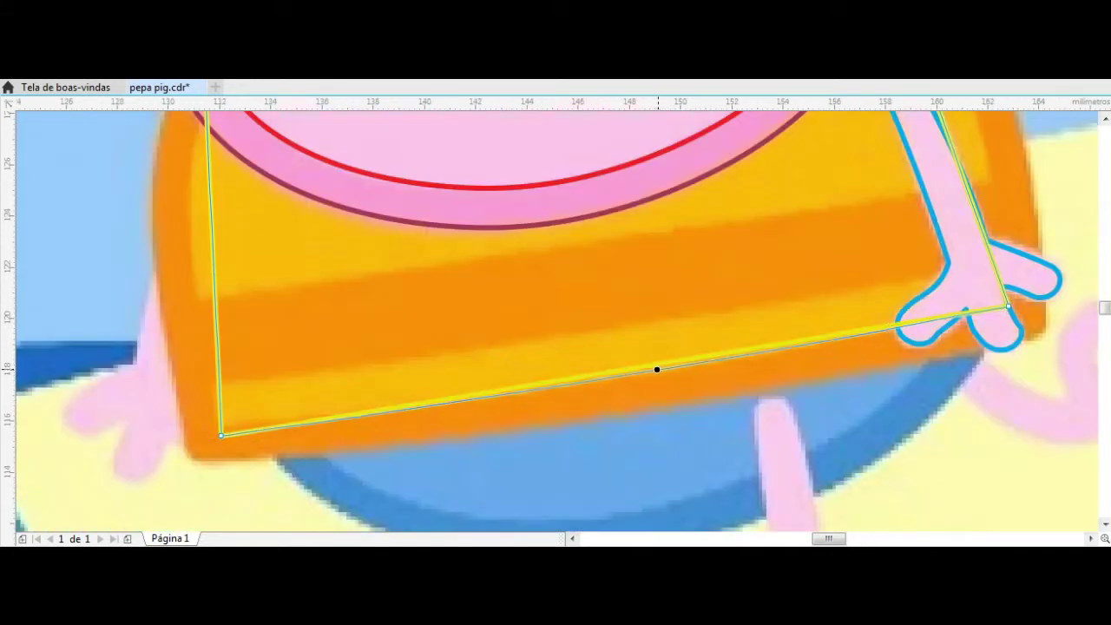
pyautogui.scroll(-2, 561, 337)
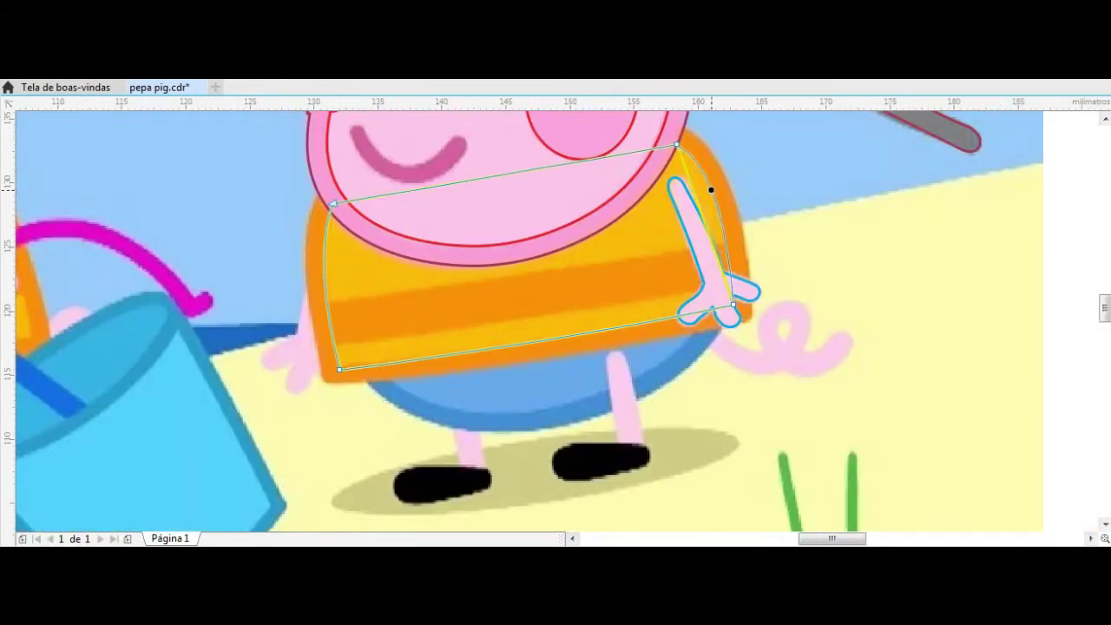
pyautogui.scroll(3, 339, 369)
pyautogui.scroll(-3, 240, 337)
pyautogui.press('space')
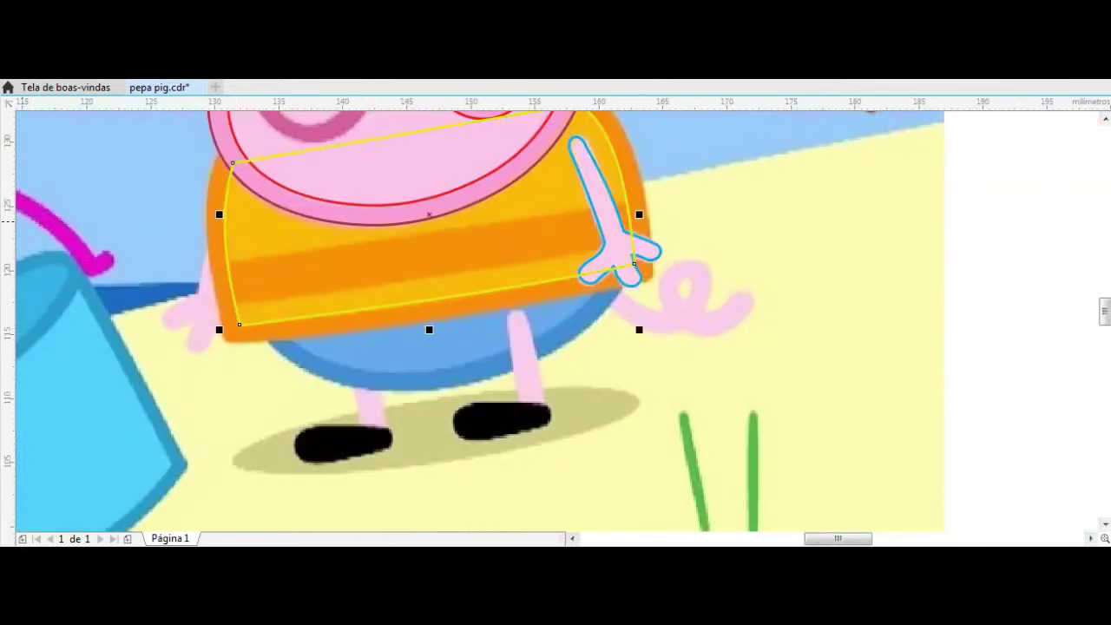
# Add an outer contour outline around George's vest
pyautogui.click(417, 71)
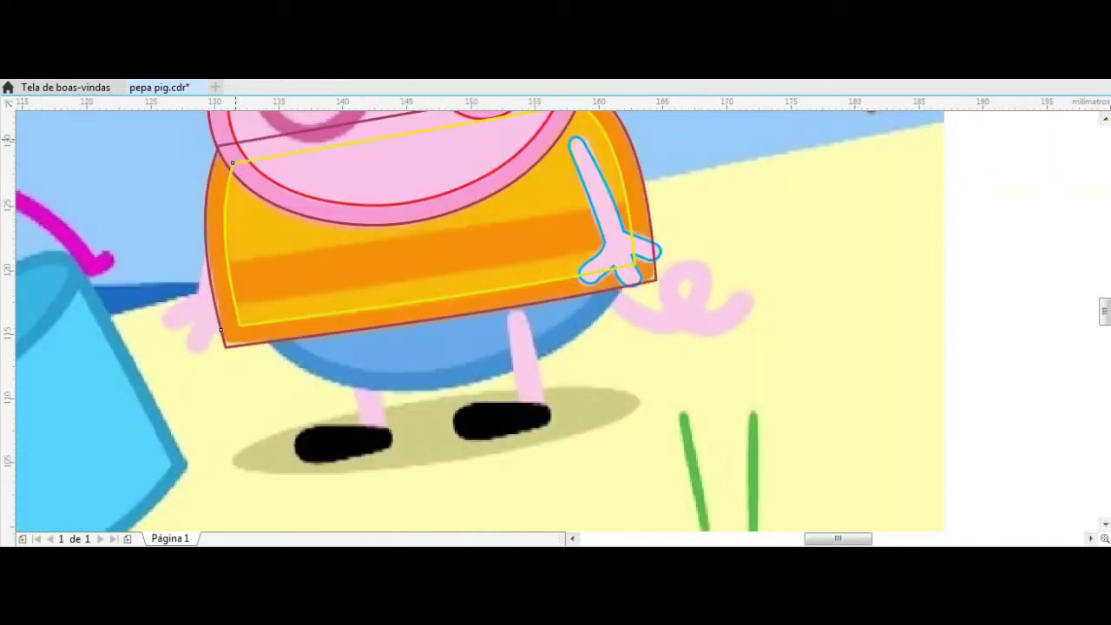
pyautogui.scroll(3, 226, 313)
pyautogui.scroll(-3, 260, 244)
pyautogui.scroll(3, 608, 252)
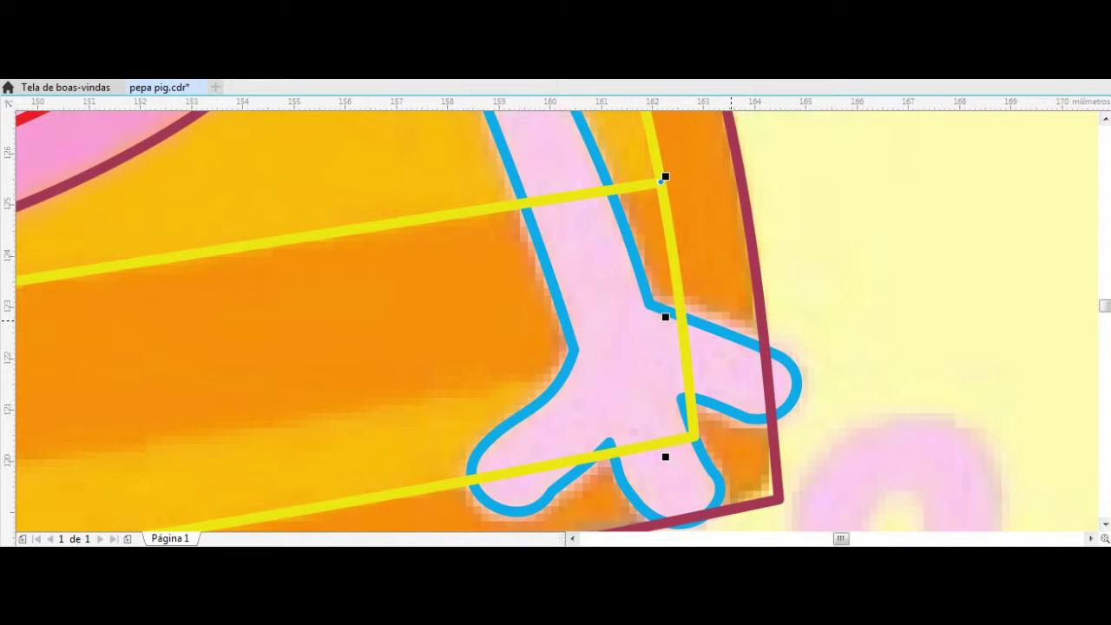
pyautogui.scroll(-3, 560, 380)
pyautogui.scroll(3, 47, 320)
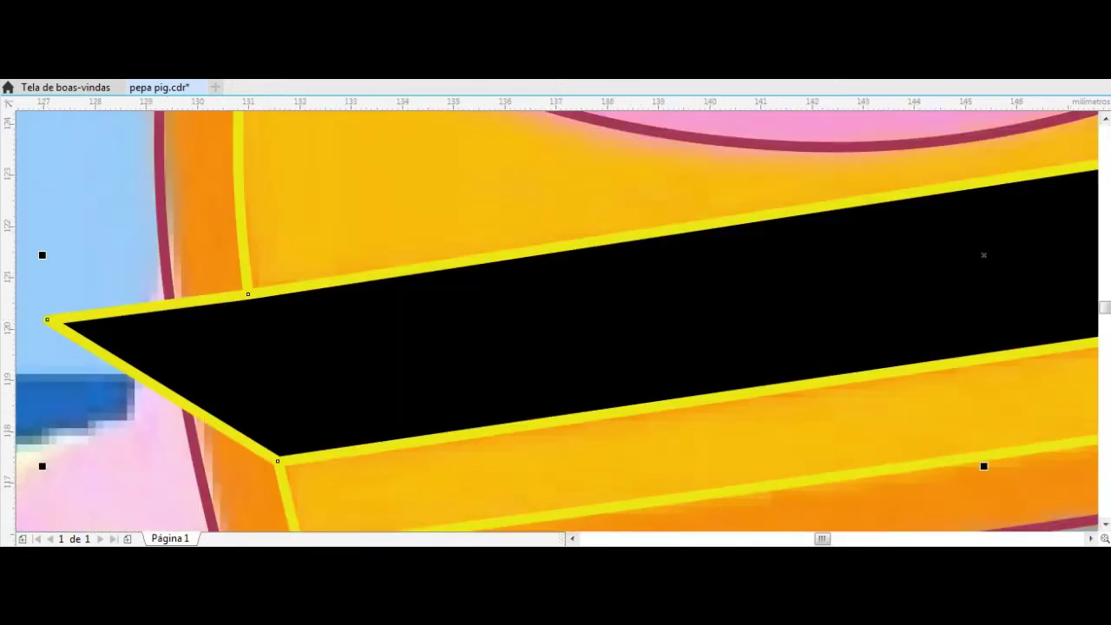
pyautogui.scroll(-3, 179, 330)
pyautogui.scroll(3, 483, 315)
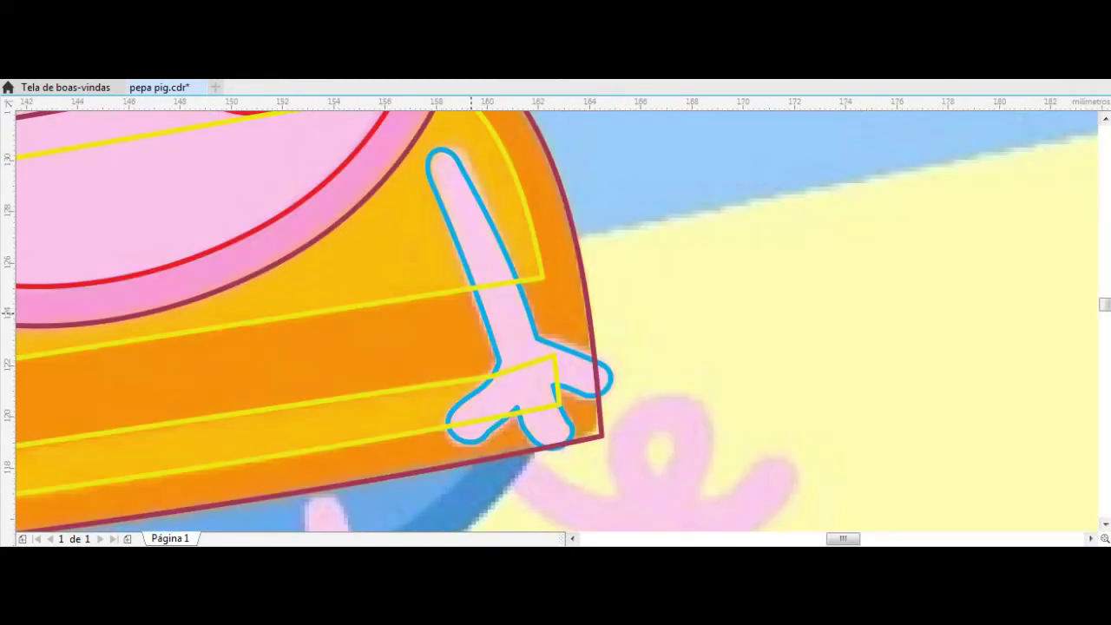
# Delete the vest's bottom-left corner node and curve that segment into a rounded corner
pyautogui.click(560, 405)
pyautogui.click(452, 425)
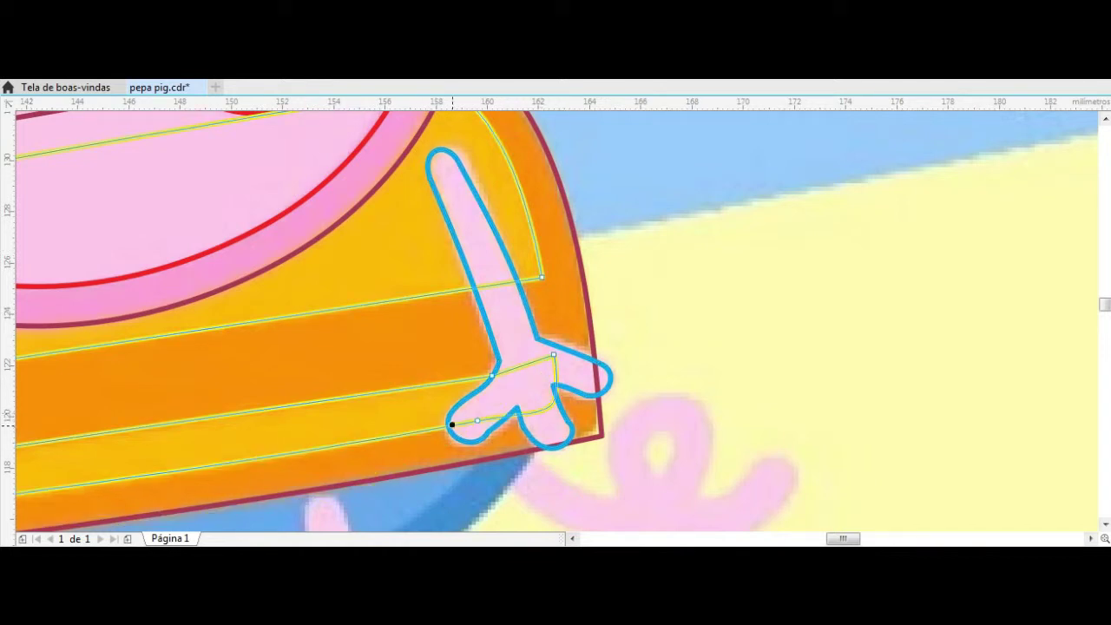
pyautogui.scroll(-5, 527, 386)
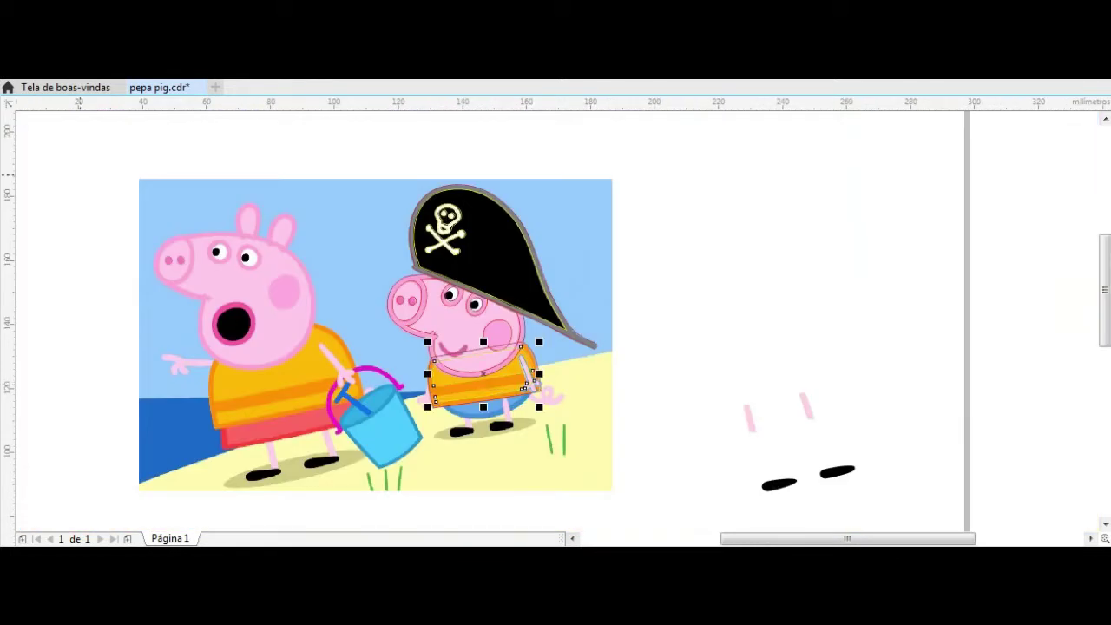
pyautogui.scroll(5, 526, 386)
pyautogui.scroll(4, 161, 461)
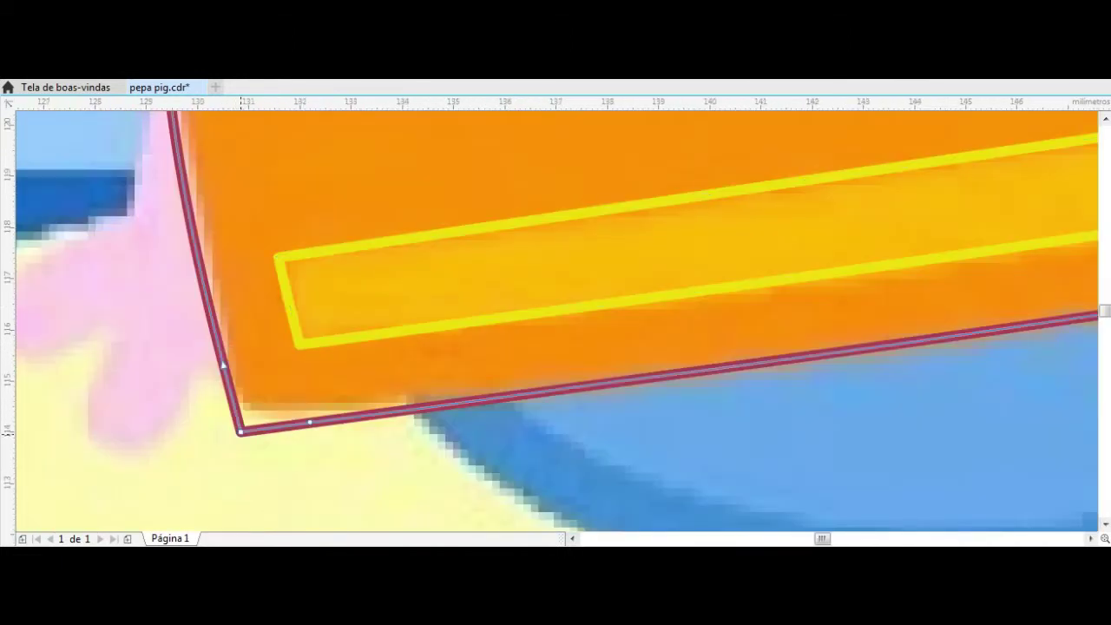
pyautogui.press('Delete')
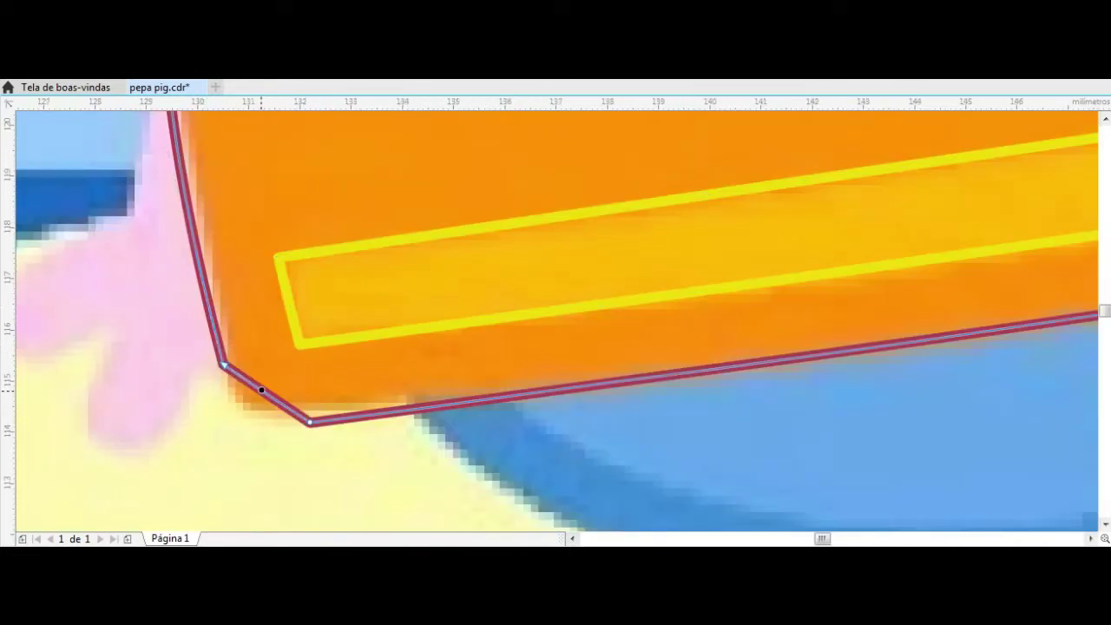
pyautogui.moveTo(261, 390); pyautogui.dragTo(244, 408)
pyautogui.scroll(-4, 233, 415)
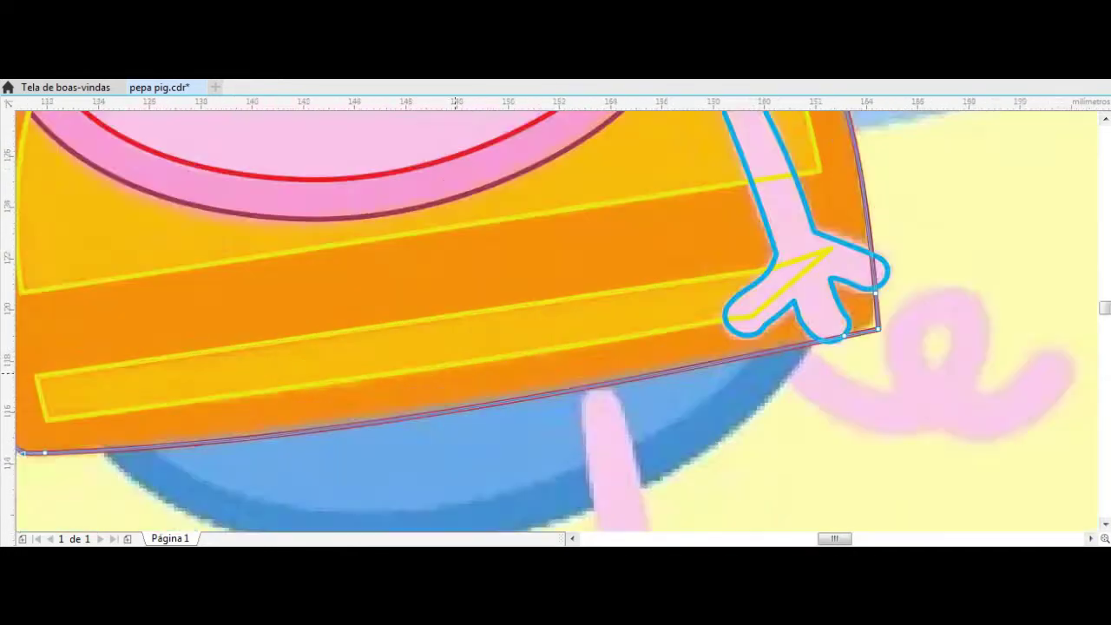
pyautogui.scroll(5, 435, 414)
pyautogui.scroll(-5, 438, 415)
# Draw an unfilled ellipse over the blue shorts, tilted to follow the vest's hem
pyautogui.moveTo(140, 297); pyautogui.dragTo(784, 514)
pyautogui.click(6, 400)
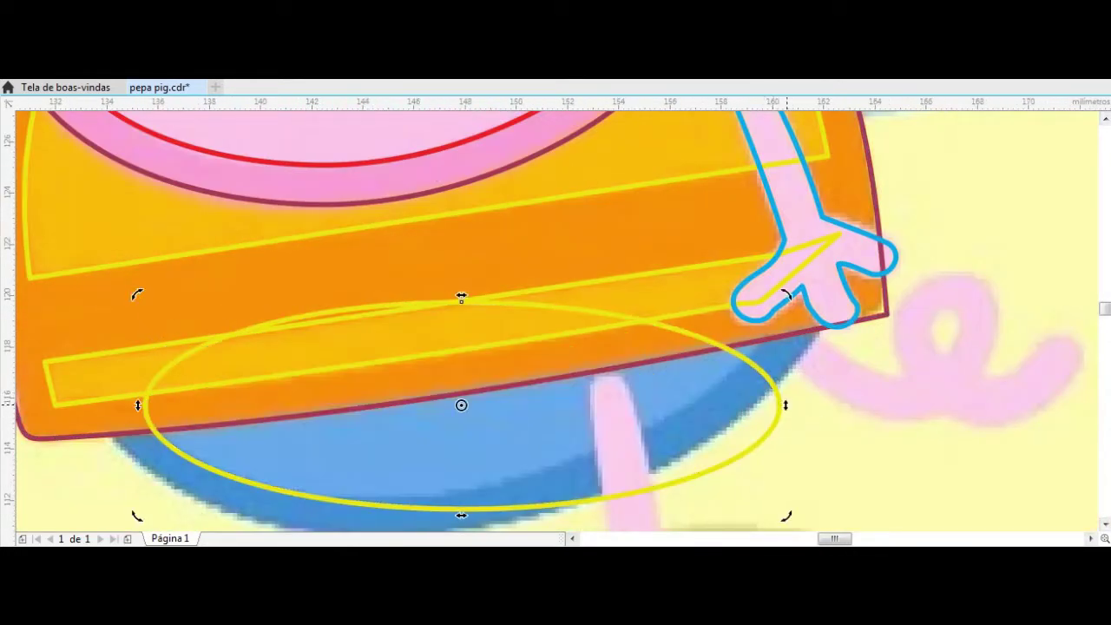
pyautogui.moveTo(786, 404); pyautogui.dragTo(785, 295)
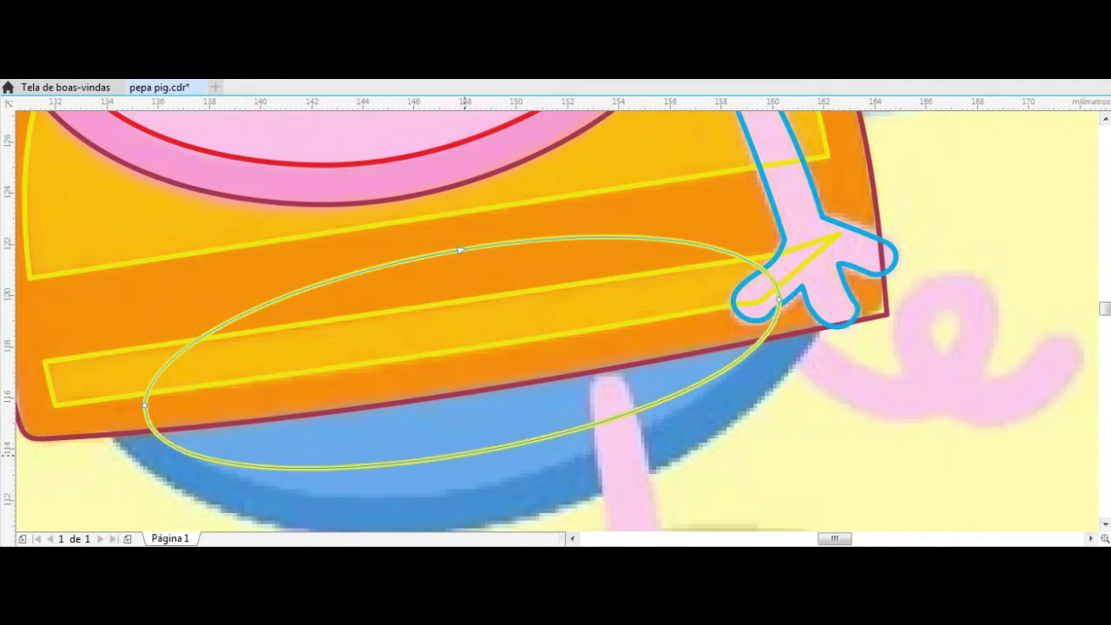
pyautogui.press('F10')
pyautogui.moveTo(145, 405); pyautogui.dragTo(113, 368)
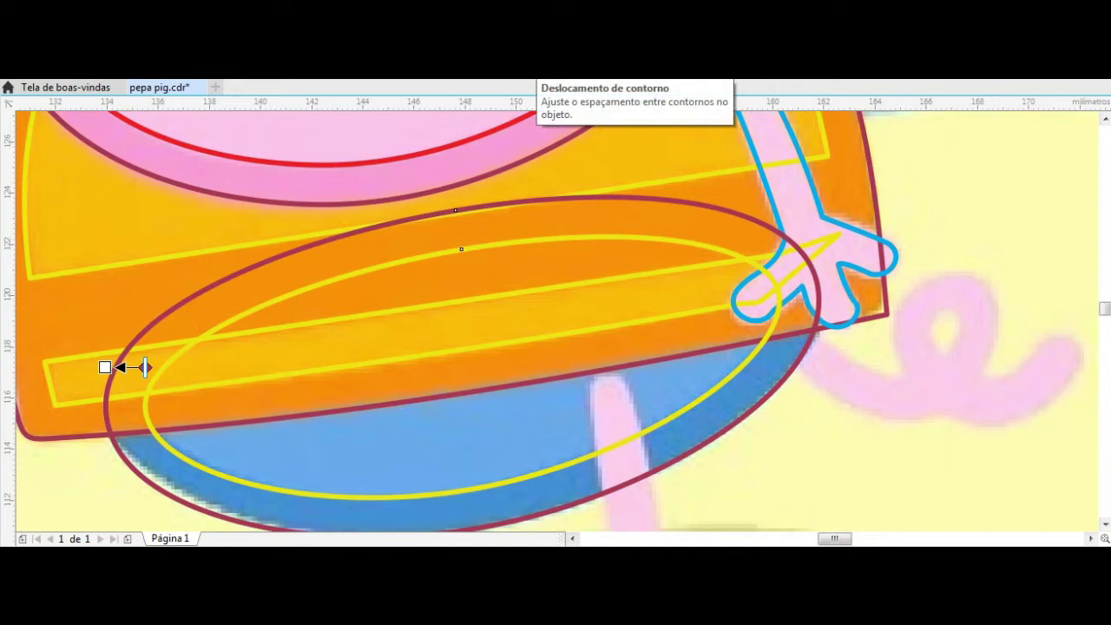
pyautogui.press('space')
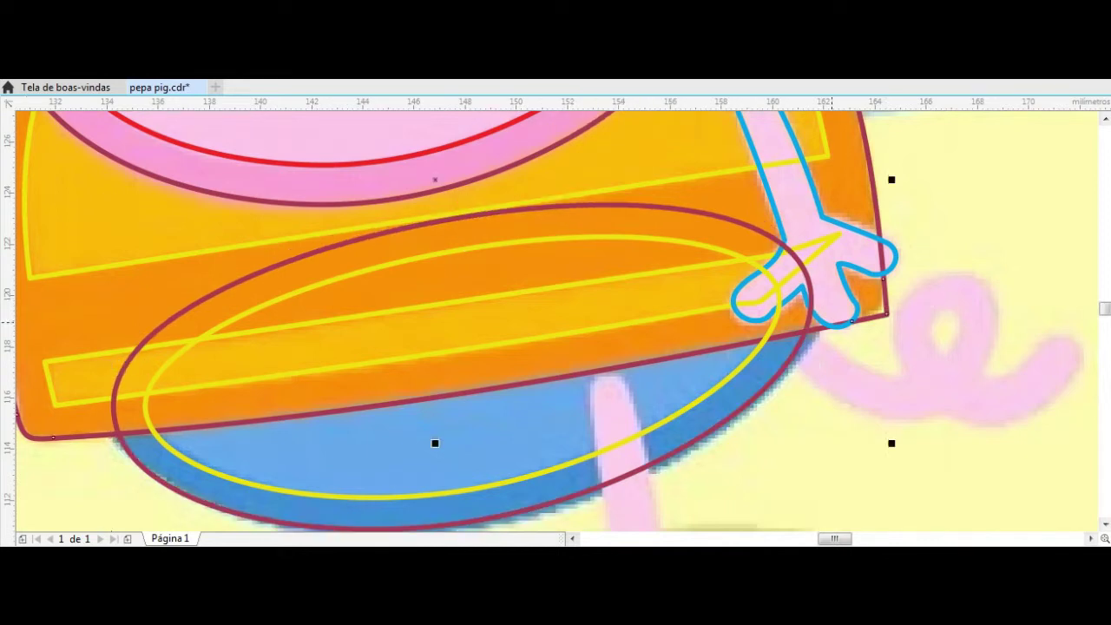
pyautogui.hotkey('ctrl', 'z')
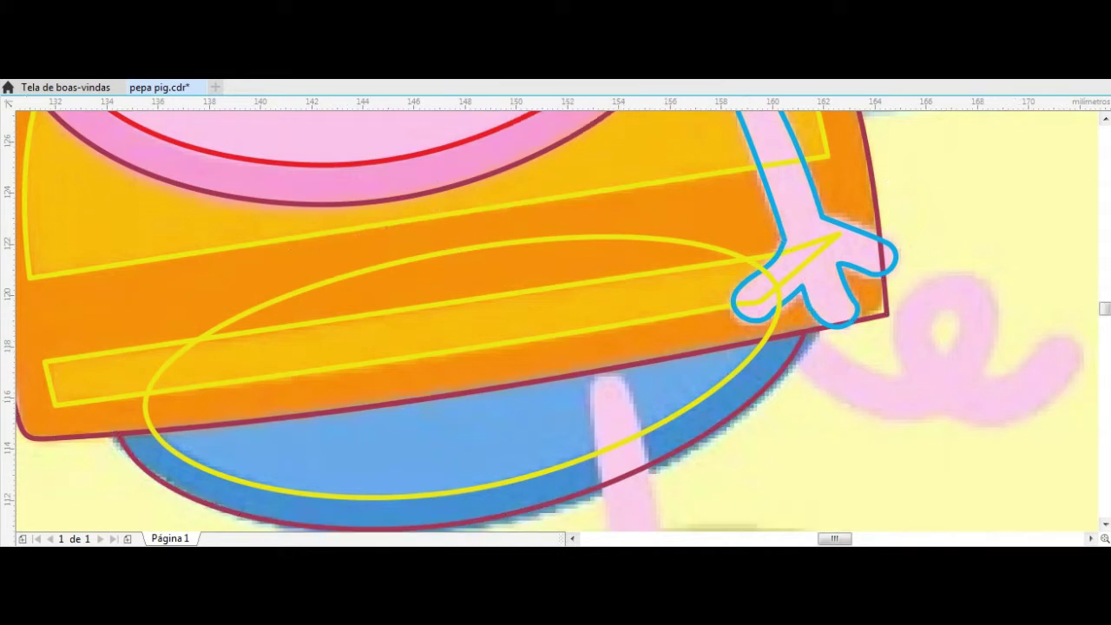
pyautogui.hotkey('ctrl', 'z')
# Reshape the shorts' lower curve to run along the blue edge
pyautogui.scroll(1, 819, 318)
pyautogui.scroll(1, 818, 317)
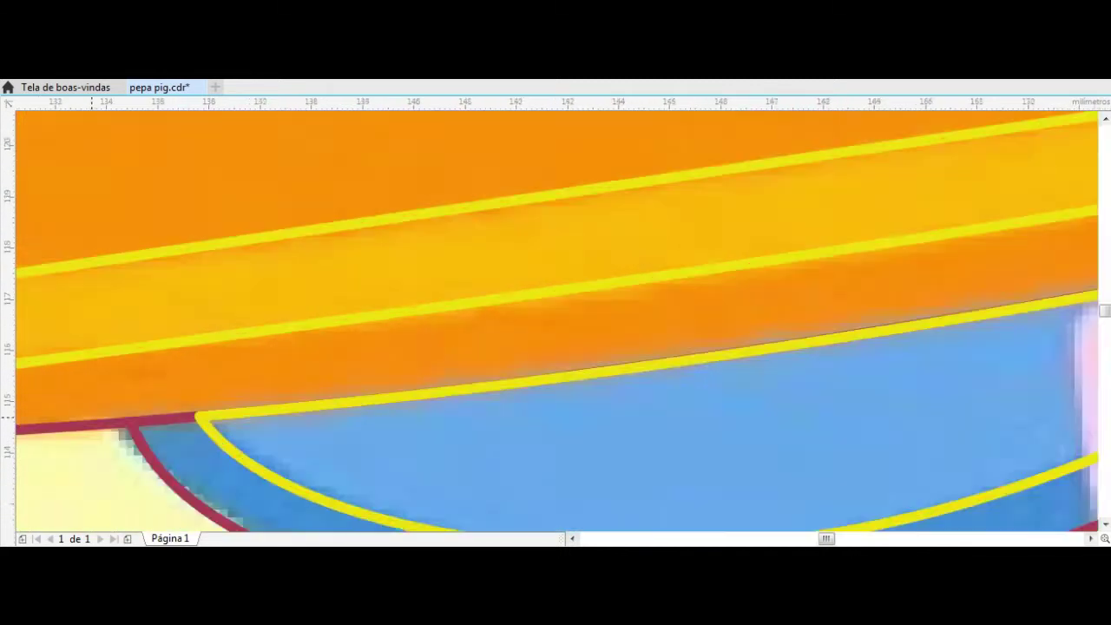
pyautogui.scroll(-1, 556, 321)
pyautogui.scroll(-1, 556, 321)
pyautogui.moveTo(764, 438); pyautogui.dragTo(779, 439)
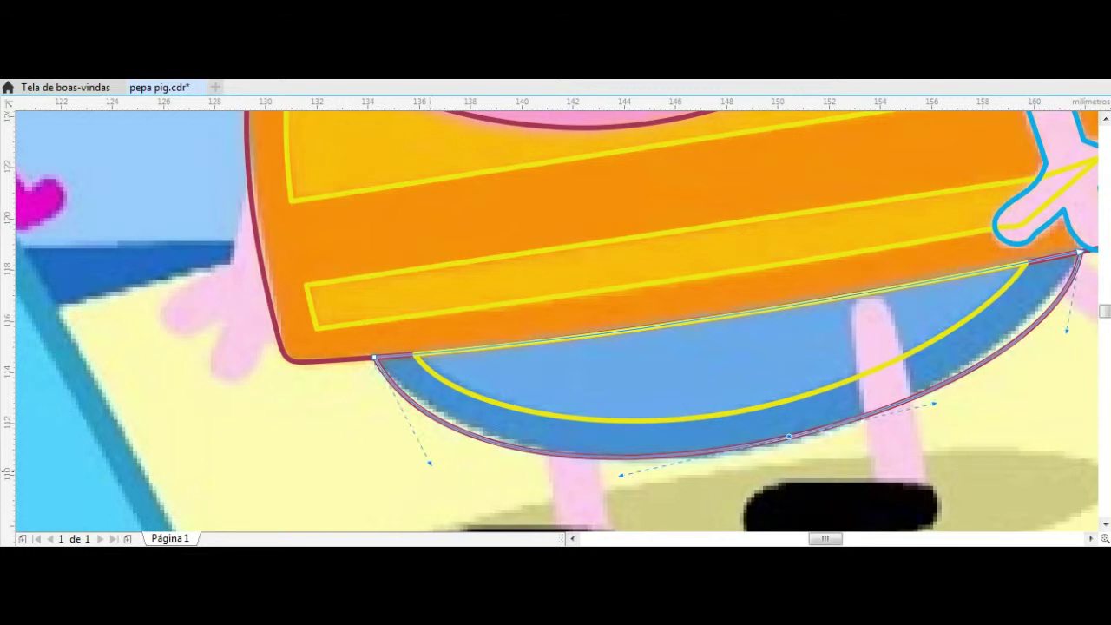
pyautogui.click(374, 357)
pyautogui.scroll(-1, 660, 330)
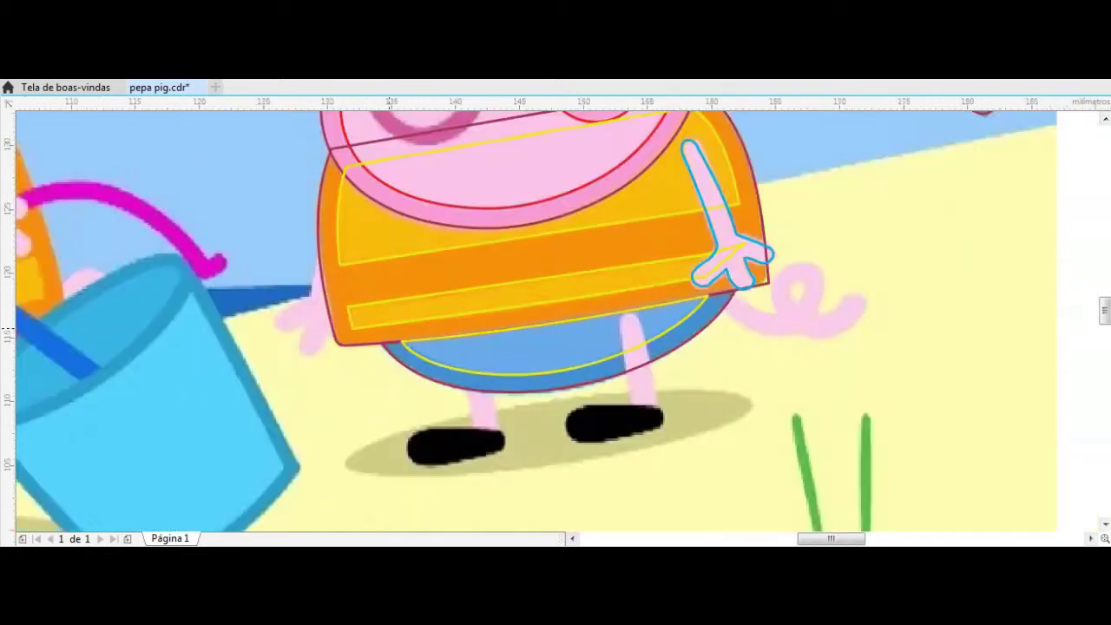
pyautogui.scroll(-1, 655, 330)
pyautogui.scroll(-1, 647, 330)
# Place and tilt the leg rectangle over George's pink leg
pyautogui.click(627, 348)
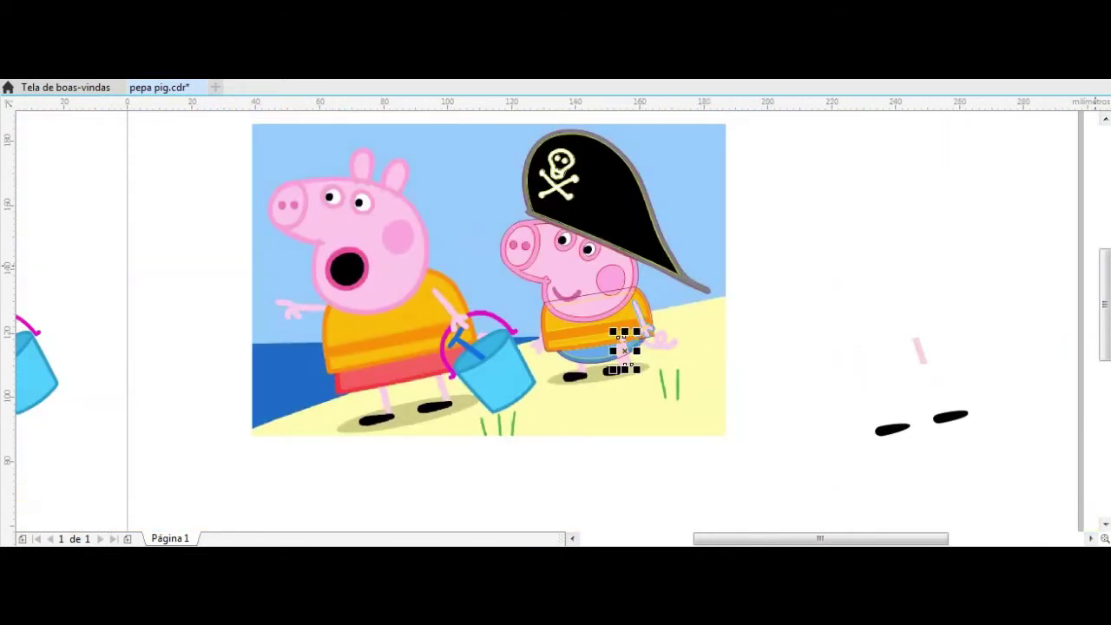
pyautogui.scroll(2, 627, 347)
pyautogui.scroll(2, 627, 347)
pyautogui.moveTo(622, 372); pyautogui.dragTo(589, 295)
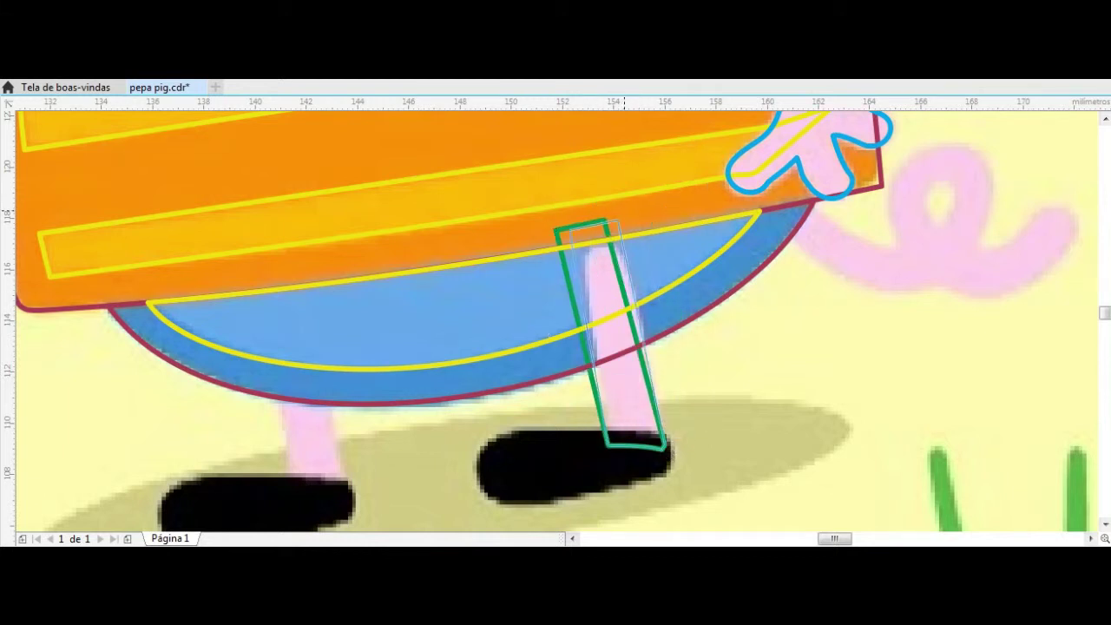
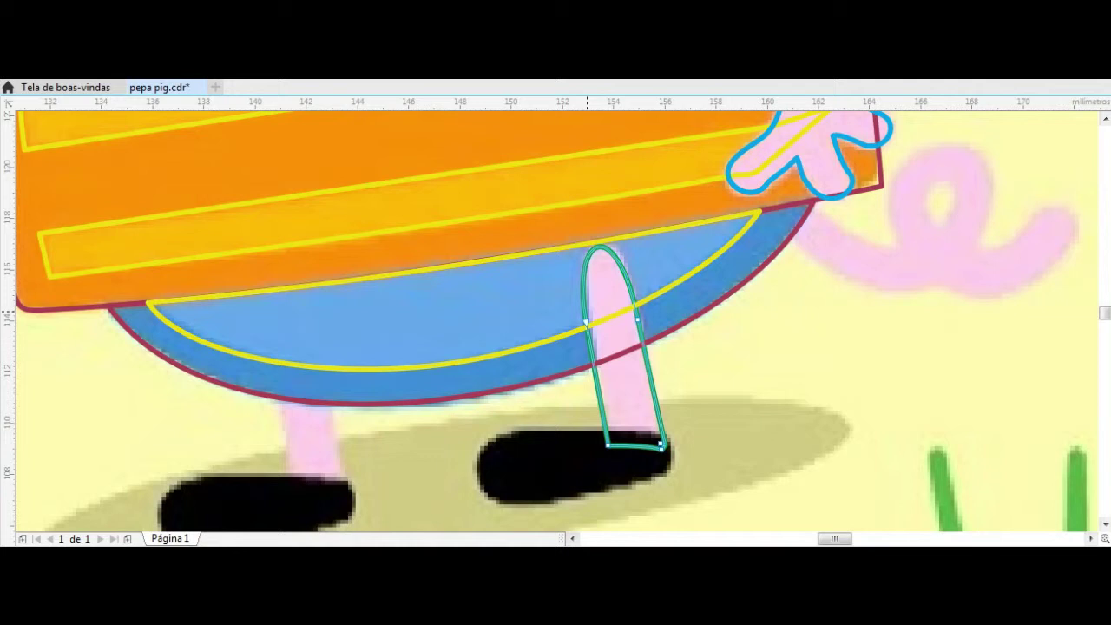
# Copy the leg outline onto the left leg and trim it to below the body
pyautogui.scroll(2, 589, 254)
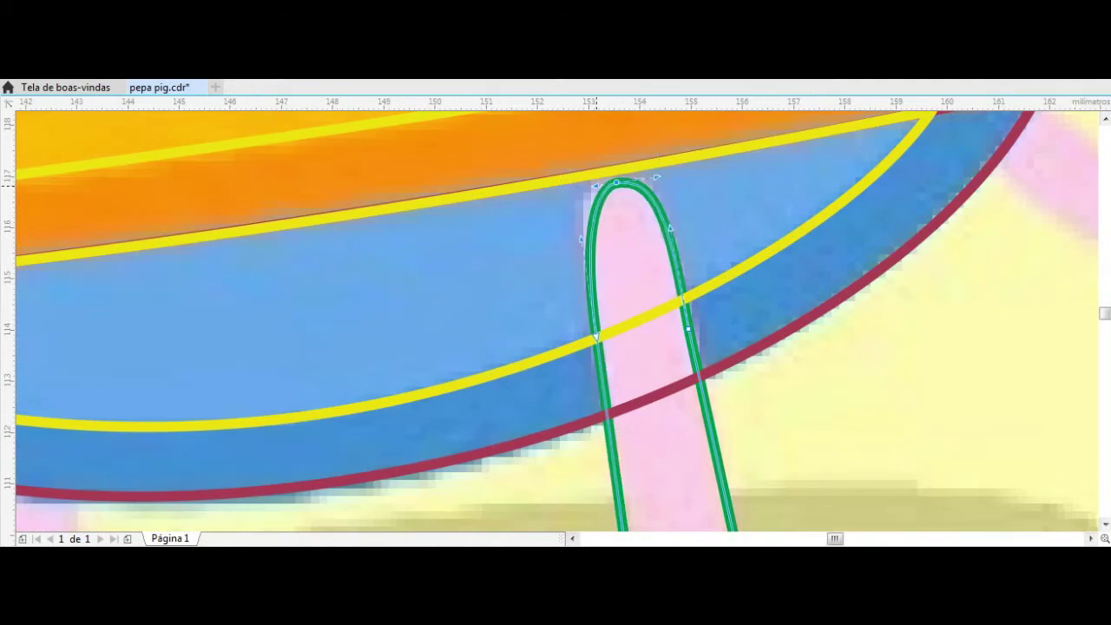
pyautogui.scroll(-2, 469, 129)
pyautogui.press('space')
pyautogui.moveTo(566, 257); pyautogui.dragTo(252, 307)
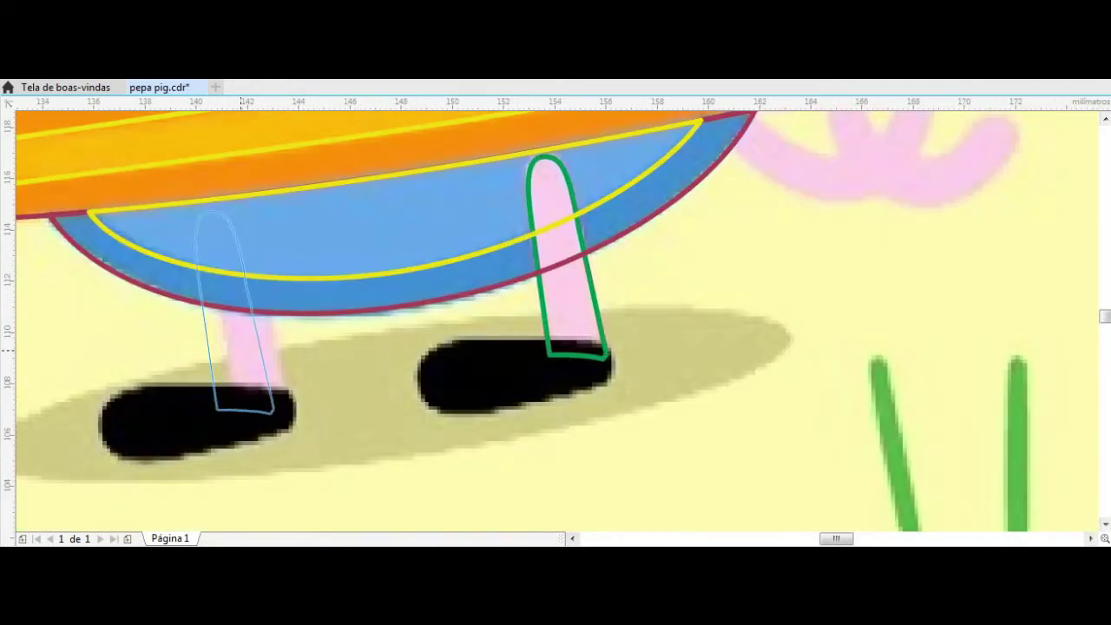
pyautogui.keyDown('shift'); pyautogui.click(210, 417); pyautogui.keyUp('shift')
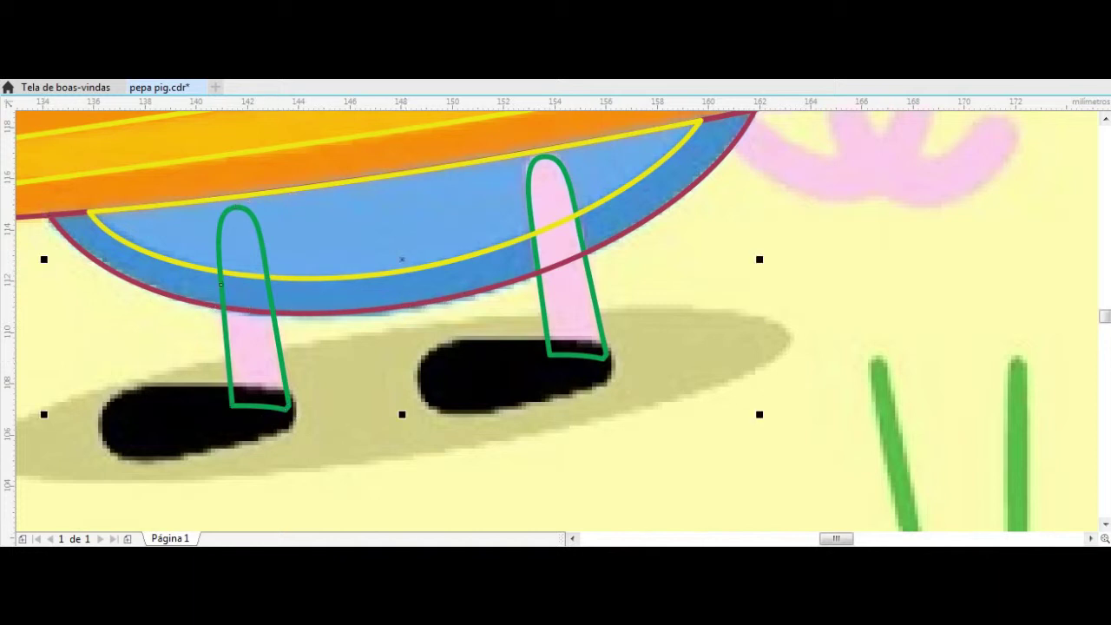
# Move the shoe outline onto the left shoe and skew it to match the black shoe
pyautogui.scroll(-4, 557, 321)
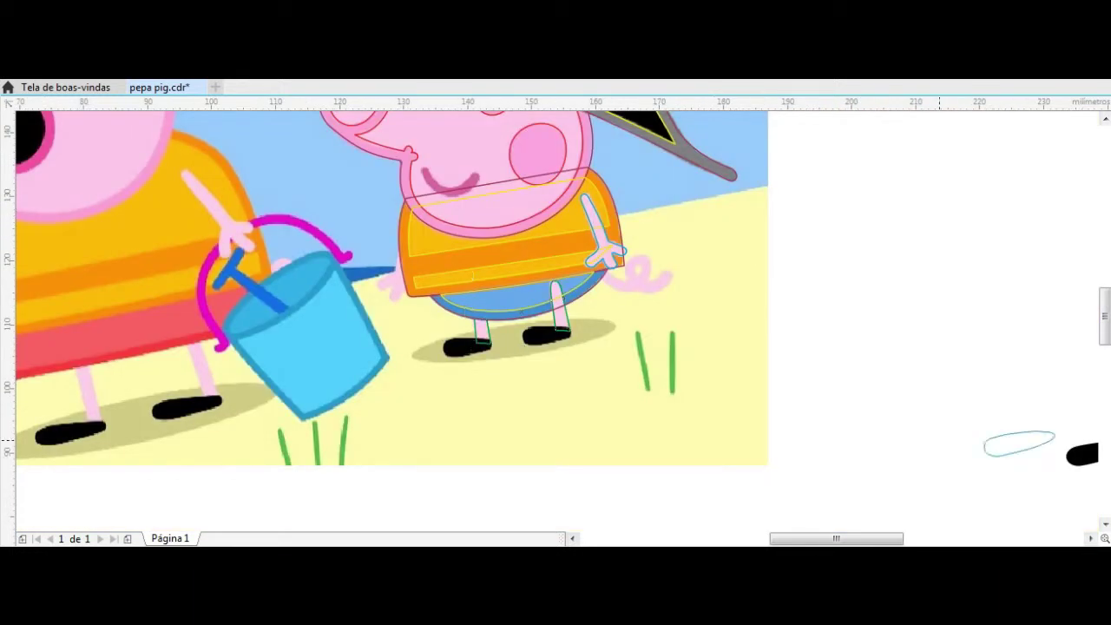
pyautogui.moveTo(643, 359); pyautogui.dragTo(526, 385)
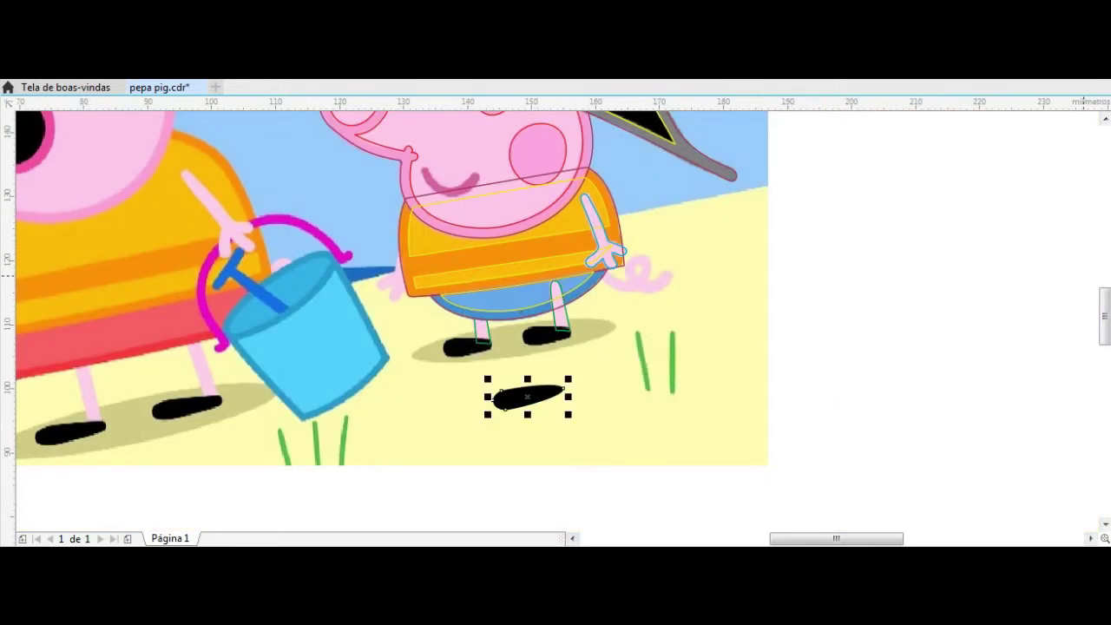
pyautogui.scroll(4, 527, 397)
pyautogui.click(324, 197)
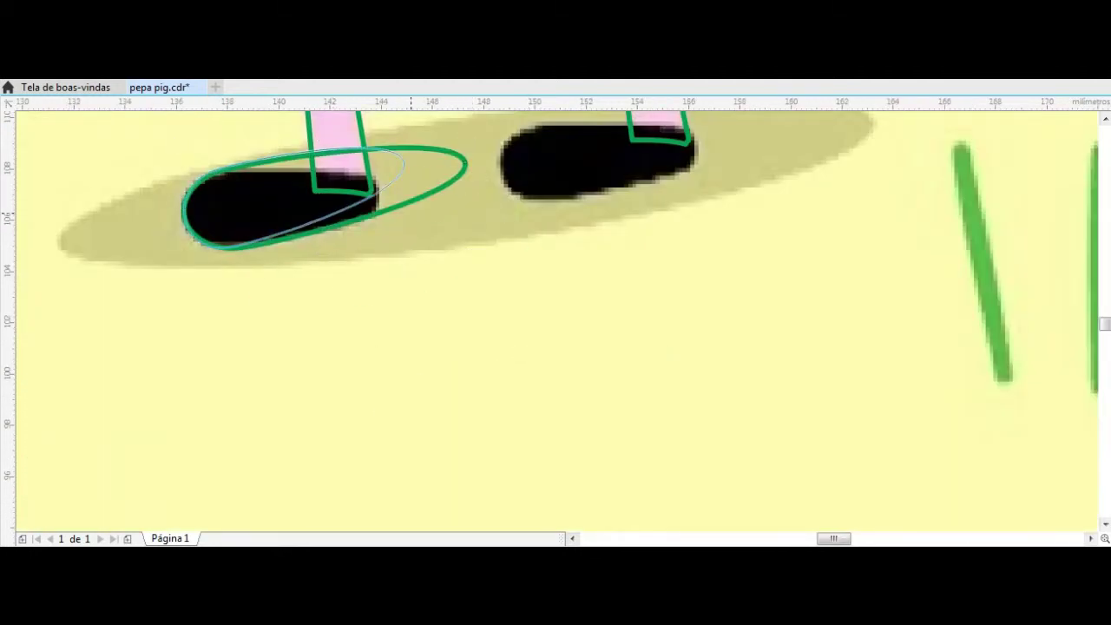
pyautogui.moveTo(469, 197); pyautogui.dragTo(390, 200)
pyautogui.click(284, 209)
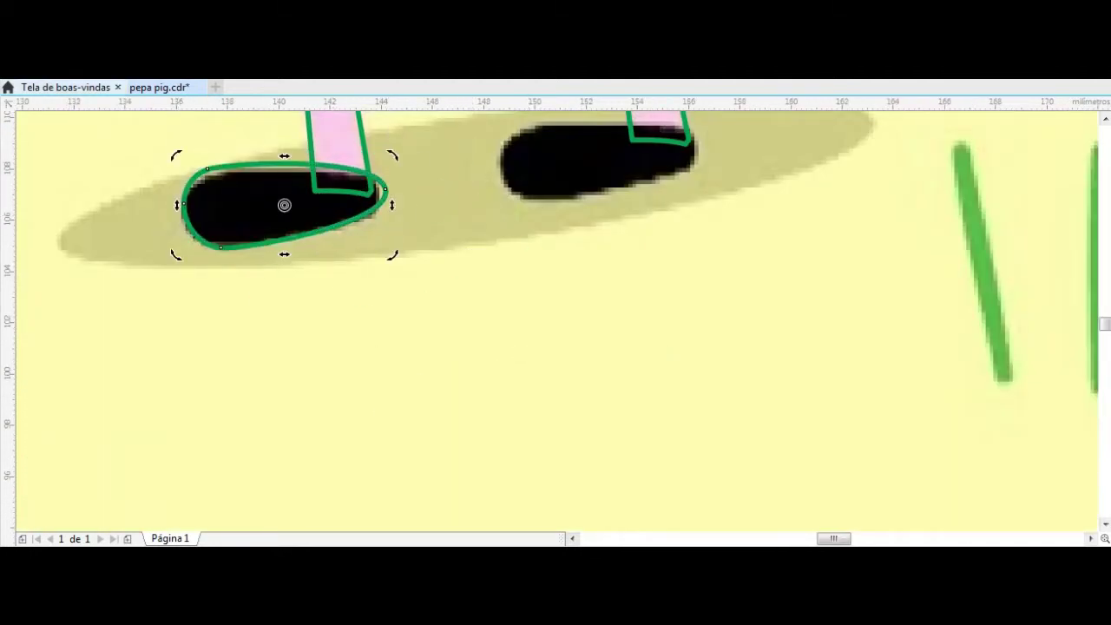
# Reshape the left shoe outline's end, lower and top-left curves to follow the shoe
pyautogui.press('F10')
pyautogui.scroll(1, 209, 212)
pyautogui.click(542, 203)
pyautogui.moveTo(554, 272); pyautogui.dragTo(549, 293)
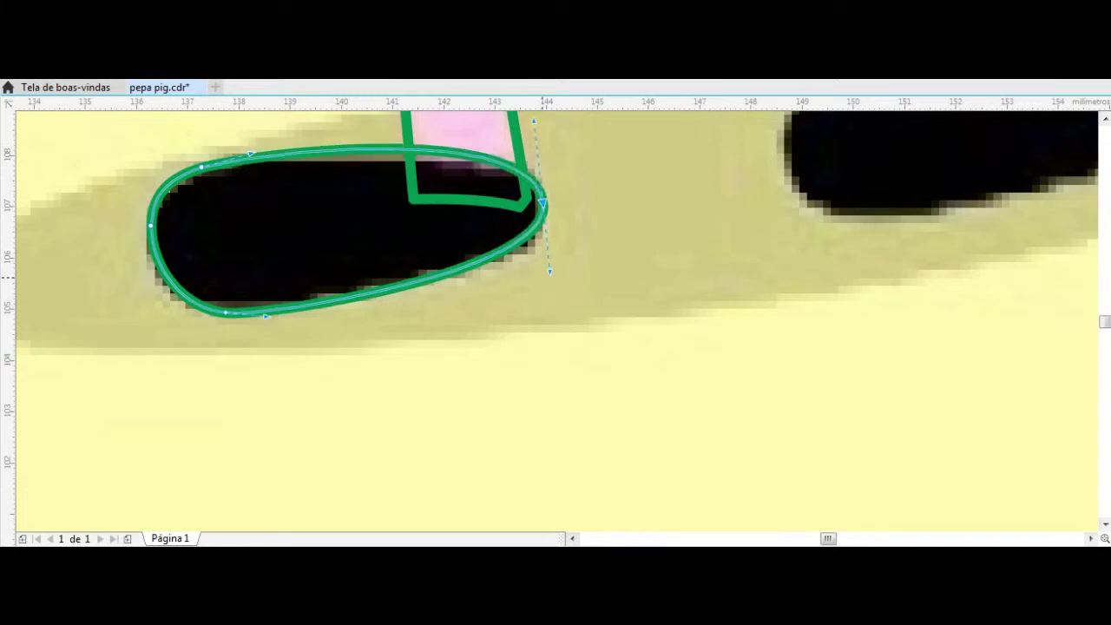
pyautogui.moveTo(169, 291); pyautogui.dragTo(178, 299)
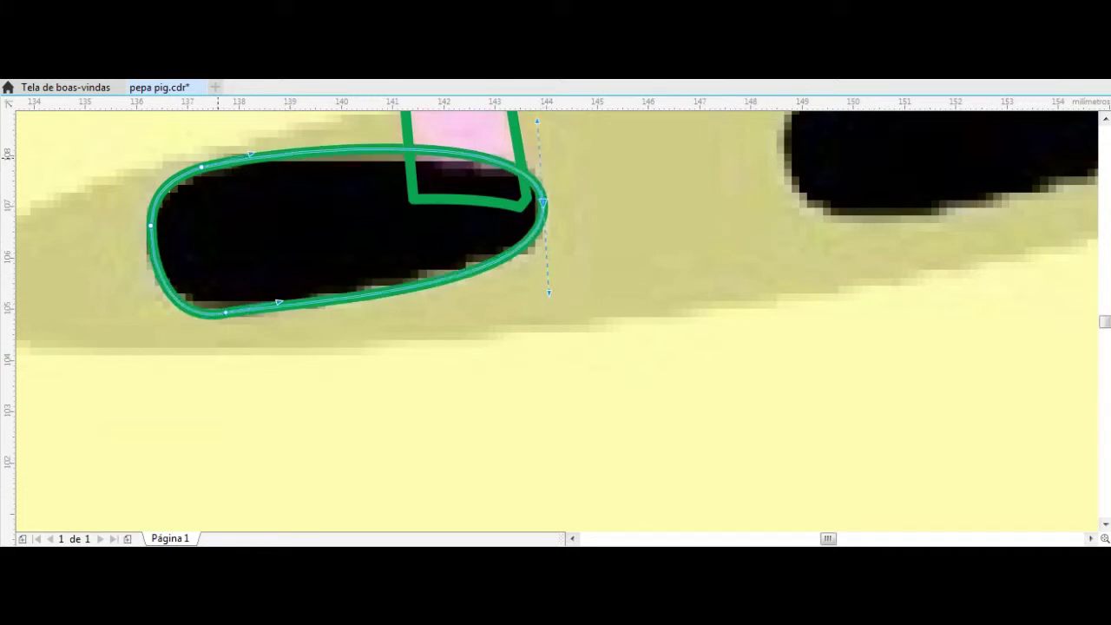
pyautogui.moveTo(218, 153); pyautogui.dragTo(136, 170)
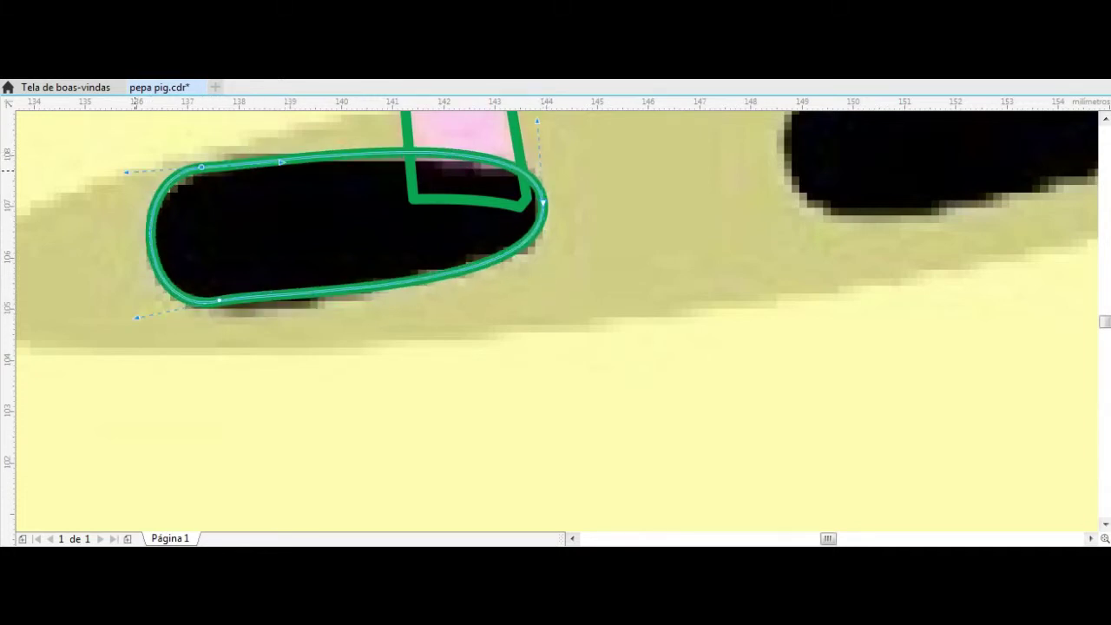
pyautogui.press('space')
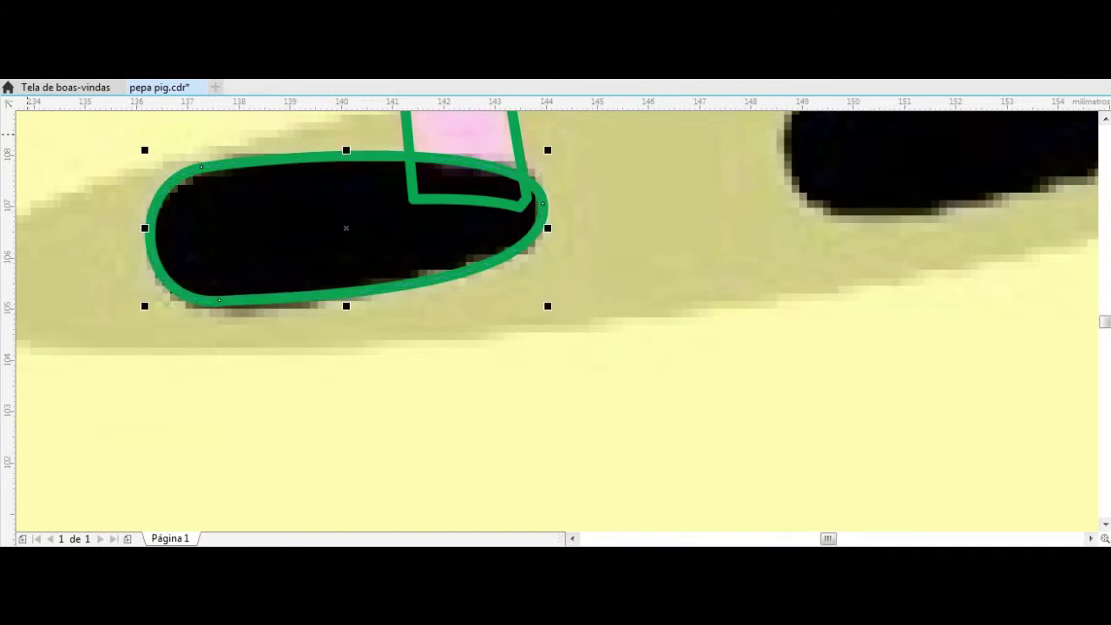
# Adjust the right-end node of the right shoe outline
pyautogui.scroll(-3, 469, 235)
pyautogui.click(471, 236)
pyautogui.scroll(1, 472, 235)
pyautogui.keyDown('shift'); pyautogui.click(374, 230); pyautogui.keyUp('shift')
pyautogui.scroll(3, 374, 230)
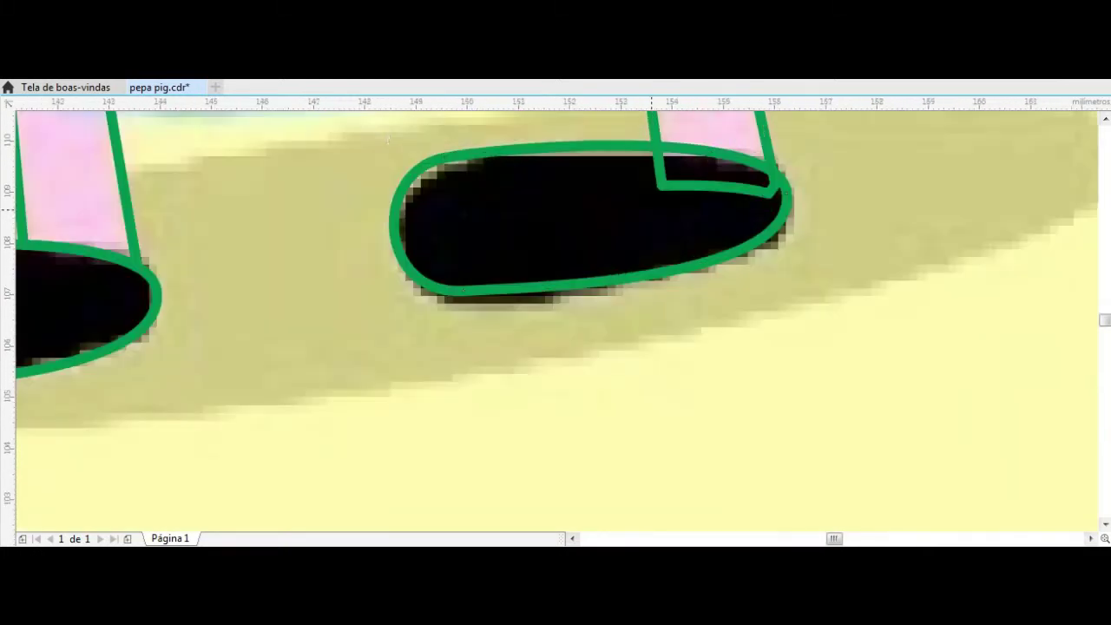
pyautogui.click(651, 211)
pyautogui.press('F10')
pyautogui.click(794, 203)
pyautogui.press('space')
# Select both shoe outlines and begin a polyline outline around the hand
pyautogui.keyDown('shift'); pyautogui.click(87, 304); pyautogui.keyUp('shift')
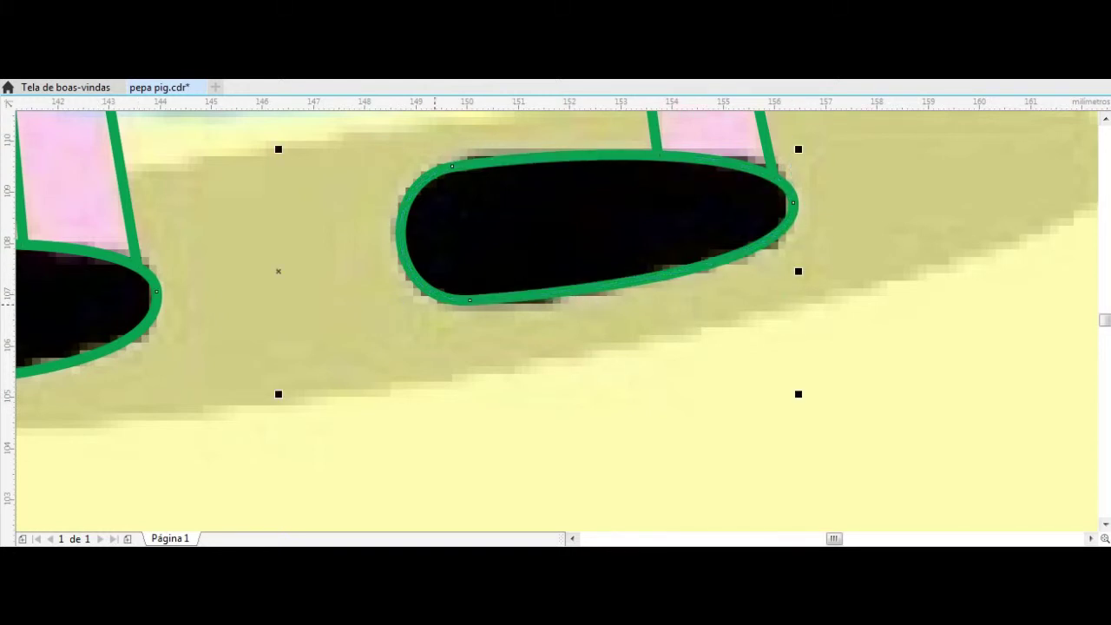
pyautogui.scroll(-3, 479, 444)
pyautogui.scroll(2, 261, 373)
pyautogui.click(228, 346)
# Close the left hand outline and bend its edges into curved fingers
pyautogui.click(270, 366)
pyautogui.click(315, 371)
pyautogui.click(277, 161)
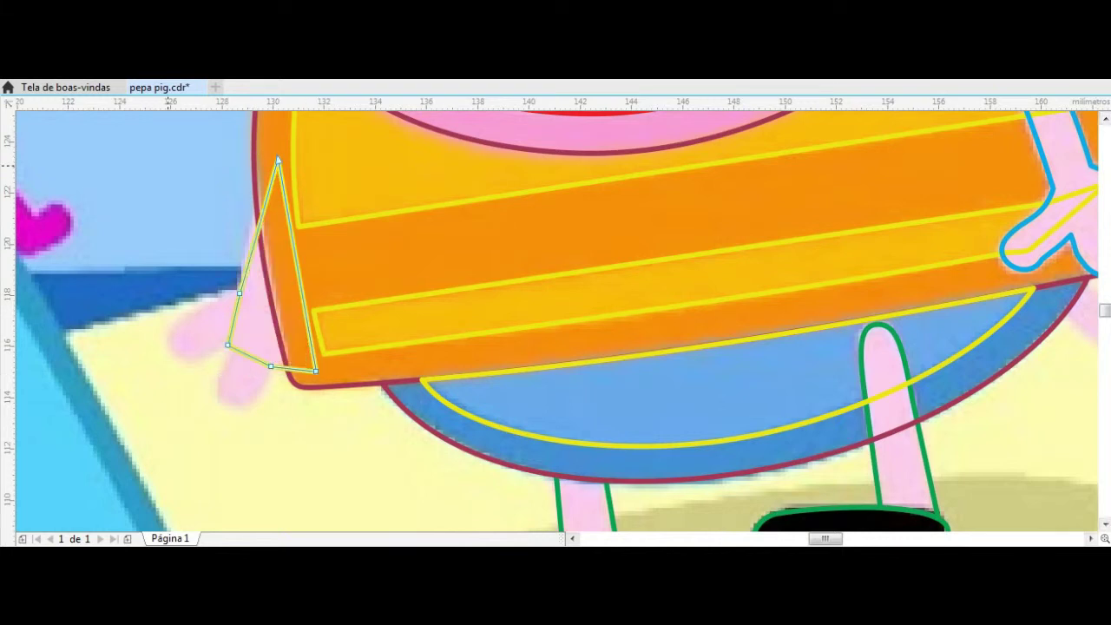
pyautogui.moveTo(264, 212); pyautogui.dragTo(254, 212)
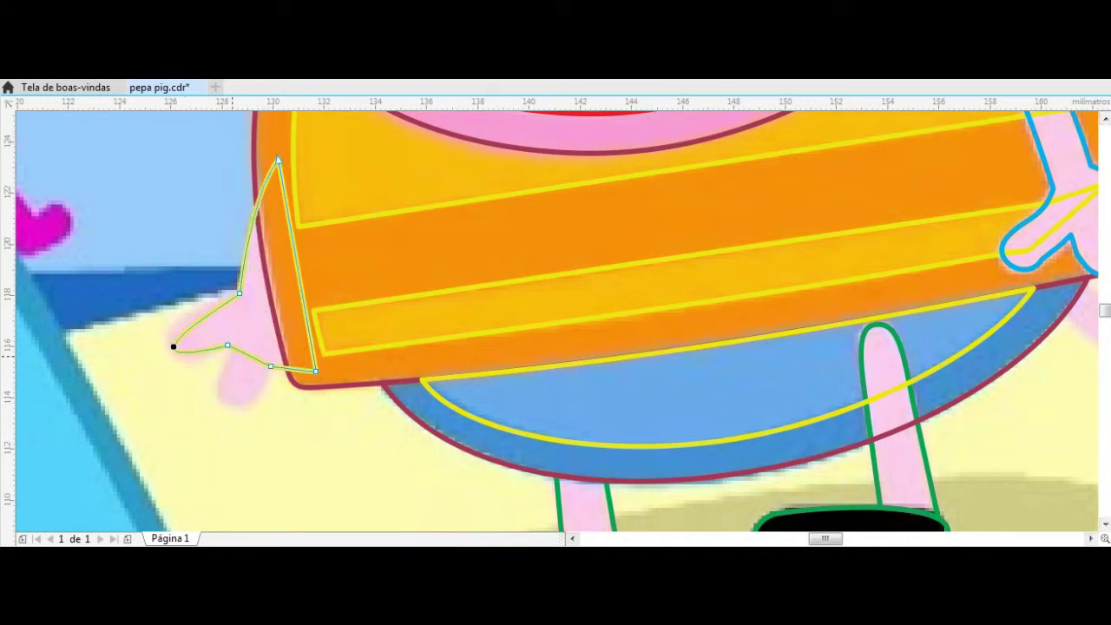
pyautogui.moveTo(175, 346); pyautogui.dragTo(168, 335)
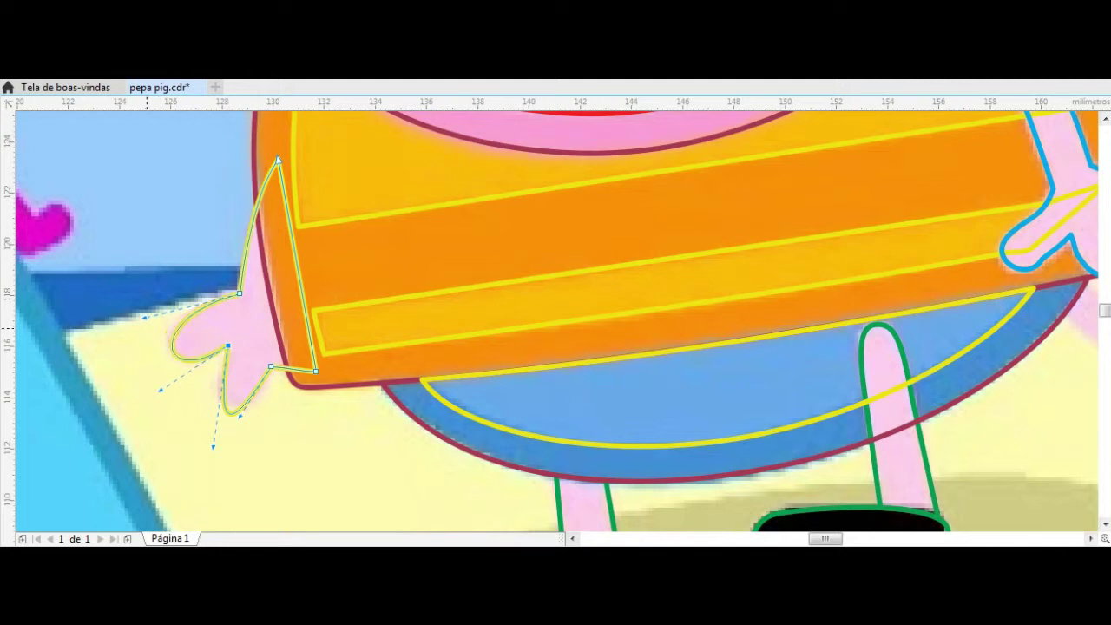
pyautogui.press('space')
# Delete extra finger nodes on the right hand and reshape its finger lobe and fingertip
pyautogui.scroll(-1, 261, 287)
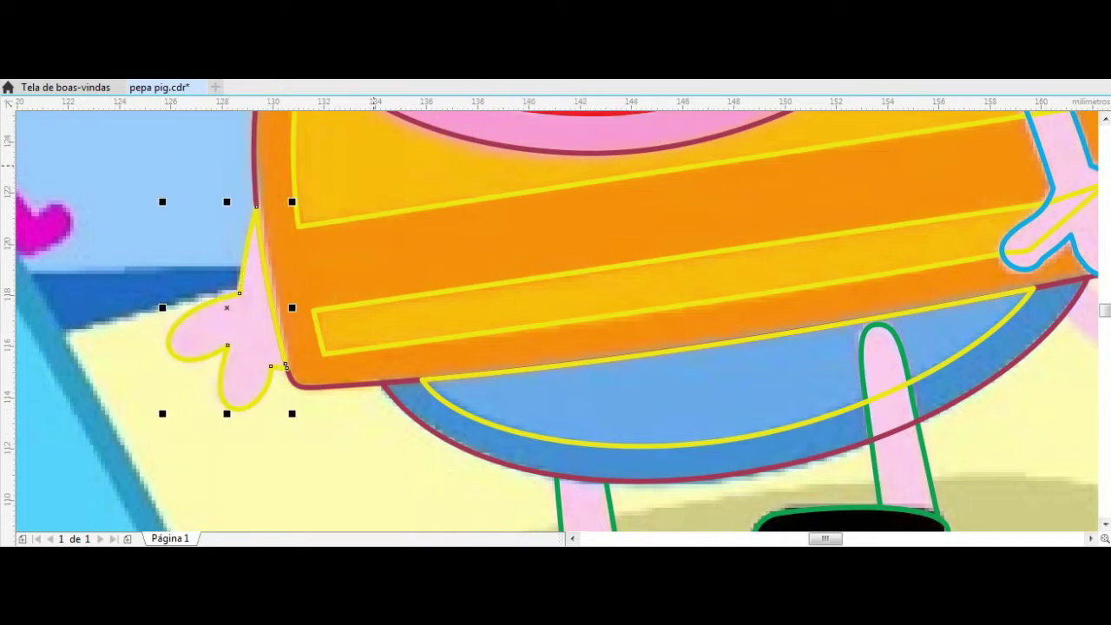
pyautogui.scroll(-3, 266, 282)
pyautogui.scroll(4, 451, 240)
pyautogui.click(530, 396)
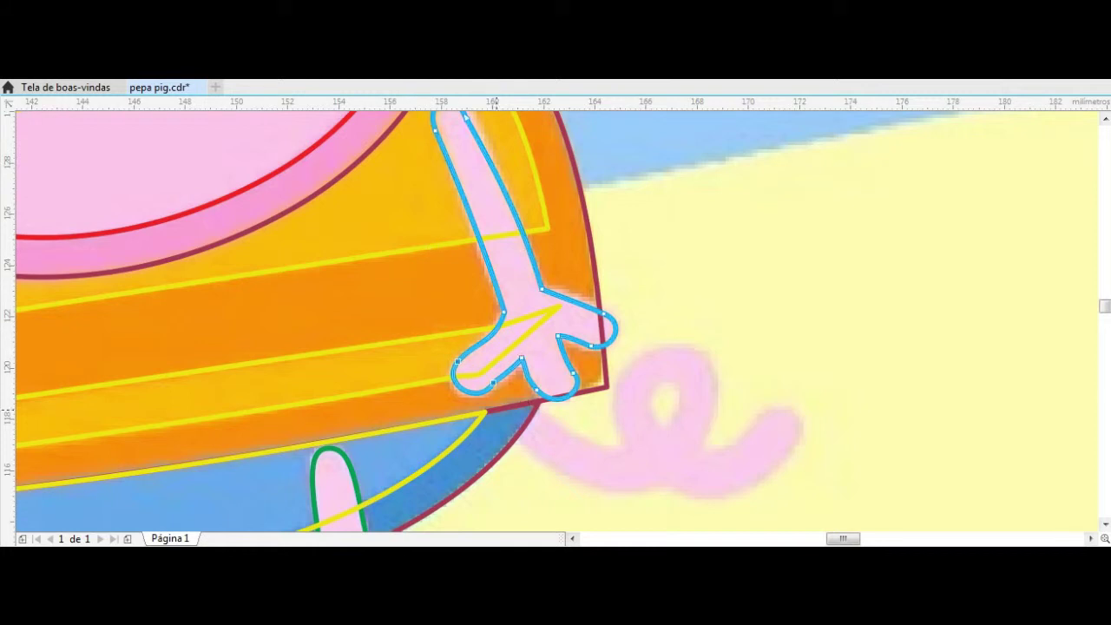
pyautogui.doubleClick(492, 382)
pyautogui.doubleClick(573, 373)
pyautogui.moveTo(705, 351); pyautogui.dragTo(686, 323)
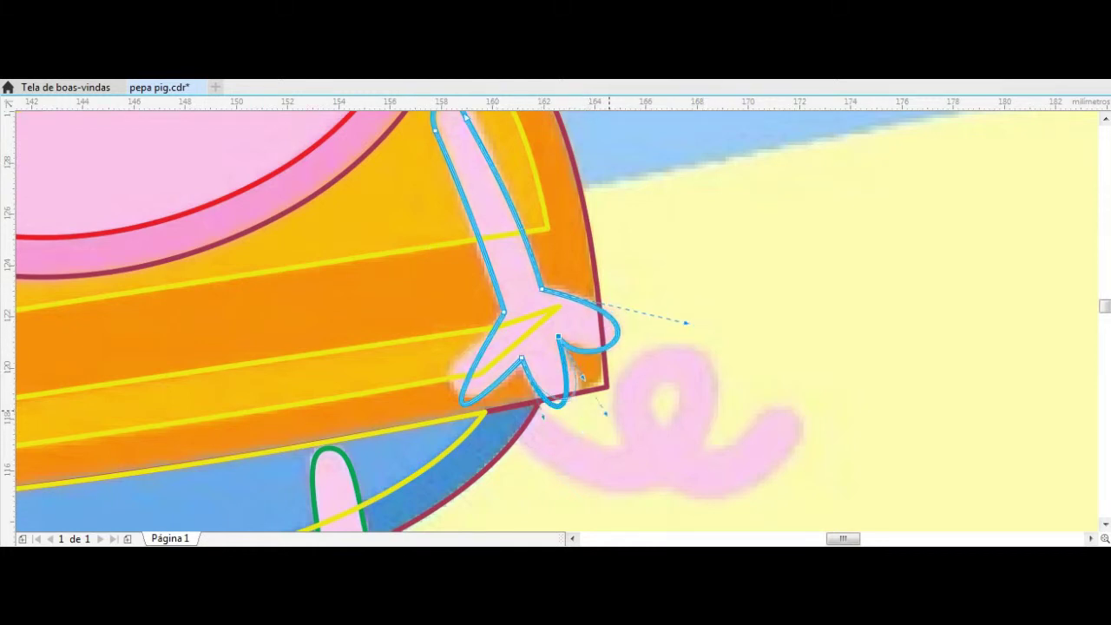
pyautogui.moveTo(460, 403); pyautogui.dragTo(451, 379)
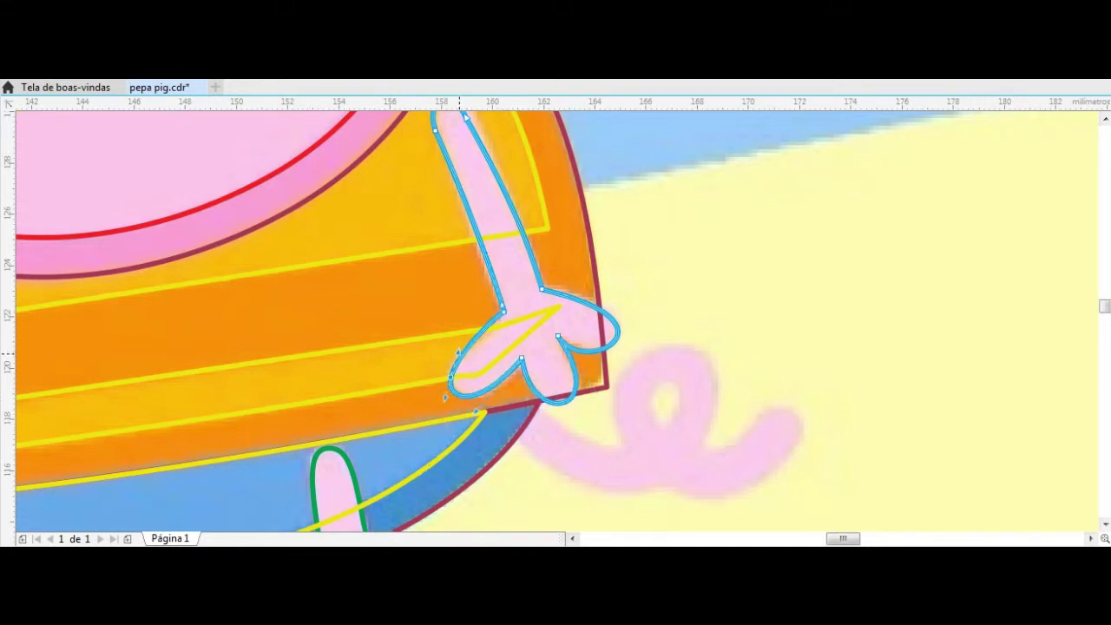
pyautogui.press('Escape')
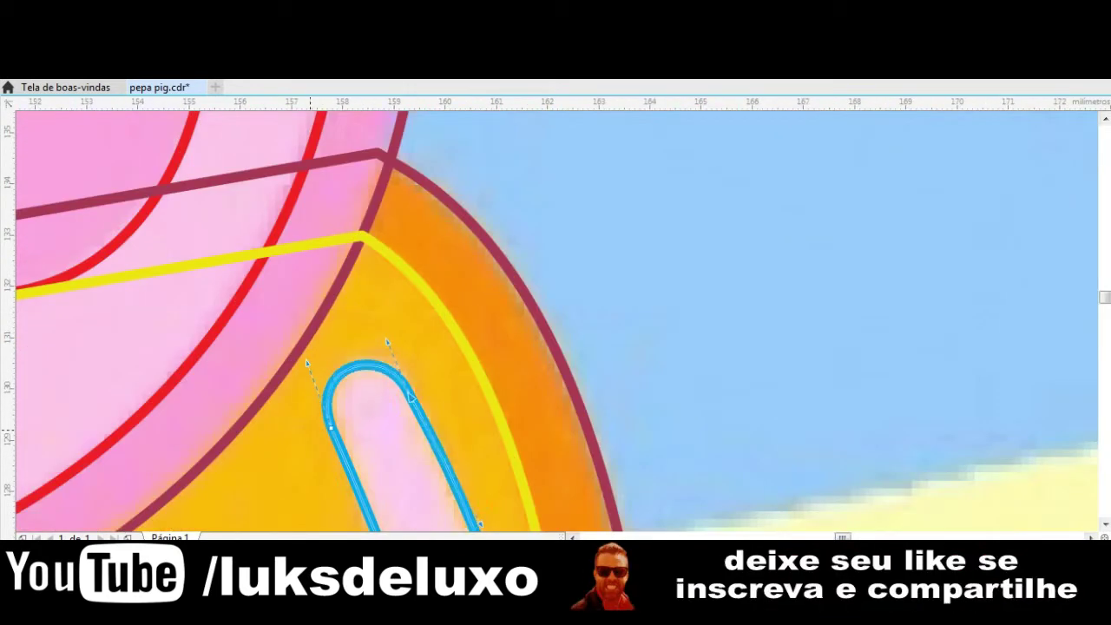
pyautogui.scroll(-3, 318, 361)
pyautogui.scroll(-2, 318, 360)
pyautogui.scroll(3, 538, 347)
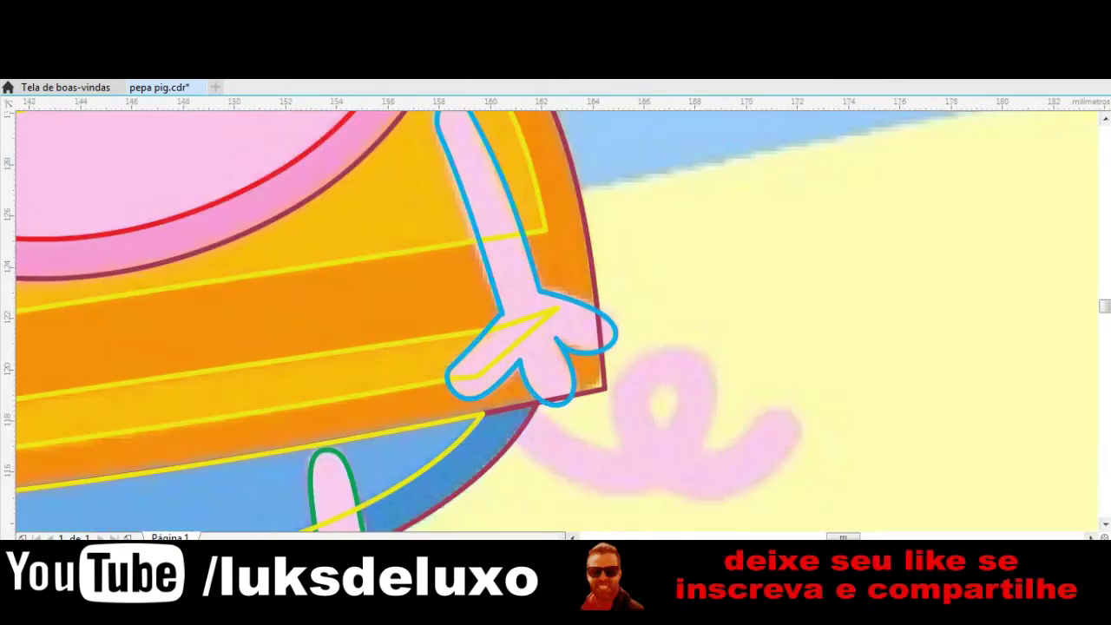
# Trace a closed polyline around the curly pink tail, from the hand to its tip
pyautogui.click(397, 397)
pyautogui.click(469, 363)
pyautogui.click(642, 449)
pyautogui.click(807, 449)
pyautogui.click(912, 391)
pyautogui.click(984, 445)
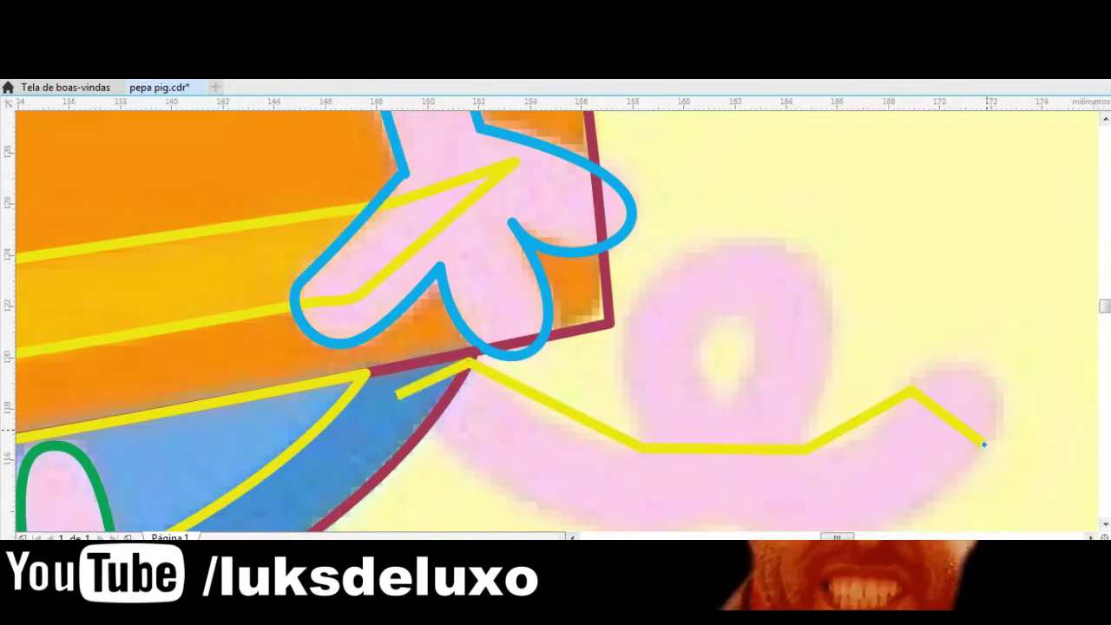
pyautogui.click(729, 521)
pyautogui.click(464, 473)
pyautogui.click(397, 397)
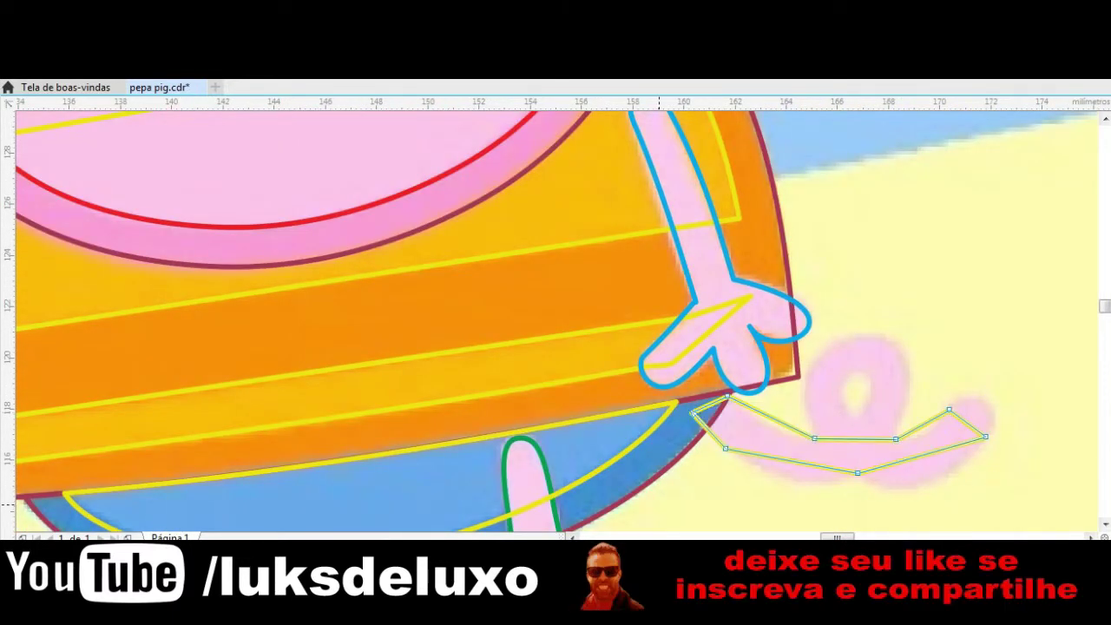
# Curve the tail's edges and pull the middle segment up into a round loop
pyautogui.scroll(2, 1014, 469)
pyautogui.moveTo(833, 452); pyautogui.dragTo(856, 489)
pyautogui.moveTo(568, 453)
pyautogui.mouseDown()
pyautogui.moveTo(583, 470)
pyautogui.moveTo(577, 489)
pyautogui.mouseUp()
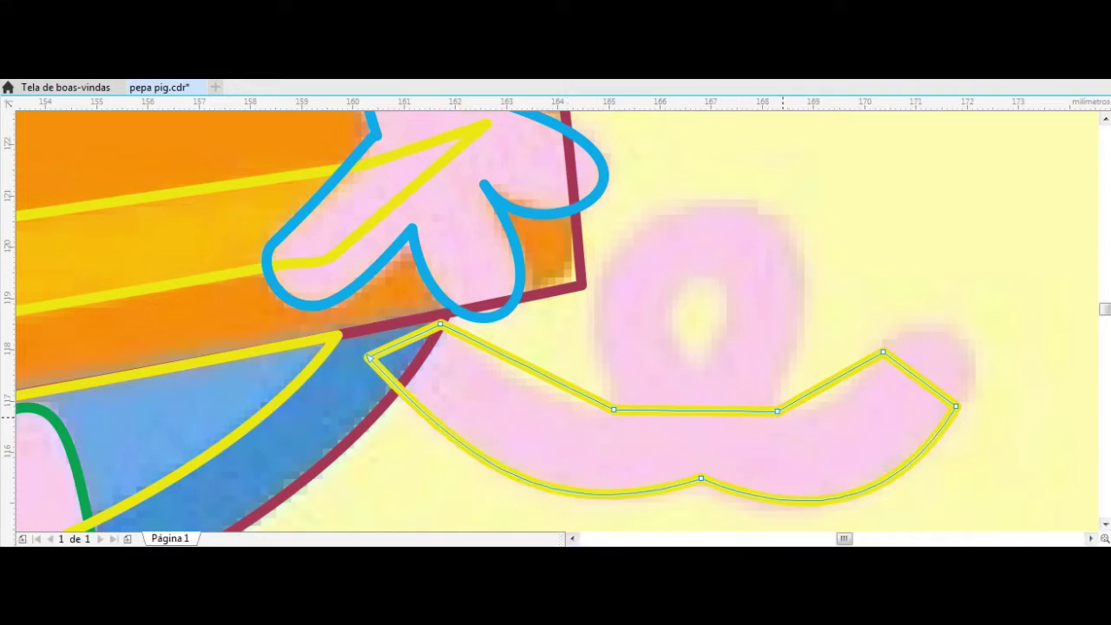
pyautogui.moveTo(829, 396); pyautogui.dragTo(829, 398)
pyautogui.moveTo(565, 388); pyautogui.dragTo(551, 397)
pyautogui.moveTo(711, 410); pyautogui.dragTo(712, 205)
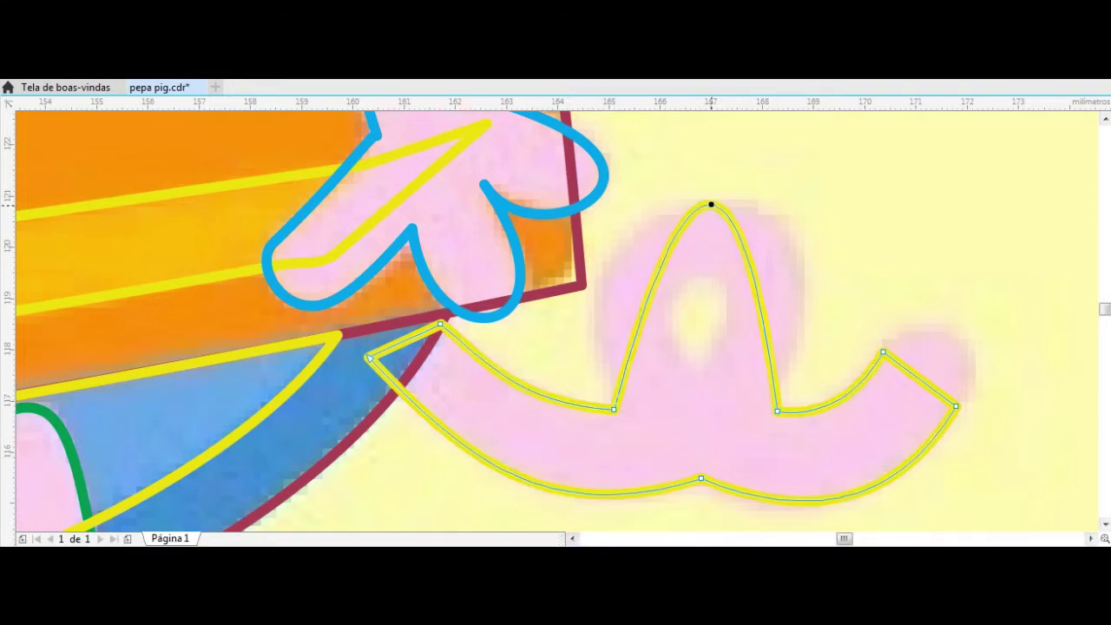
pyautogui.moveTo(773, 401)
pyautogui.mouseDown()
pyautogui.moveTo(697, 235)
pyautogui.moveTo(699, 207)
pyautogui.mouseUp()
pyautogui.doubleClick(699, 233)
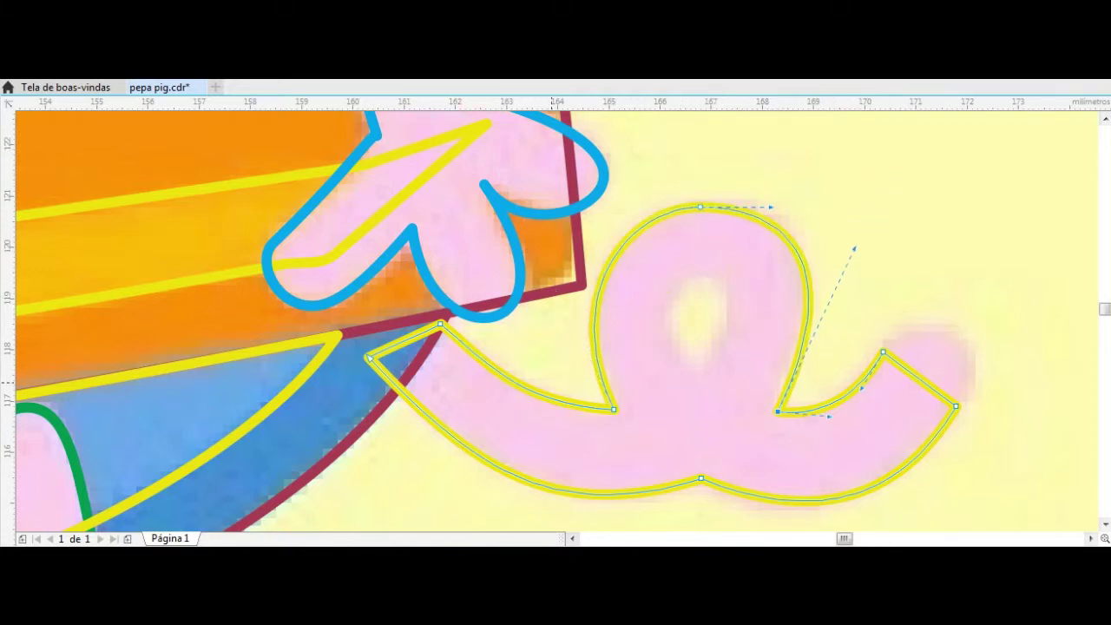
pyautogui.moveTo(558, 292); pyautogui.dragTo(552, 284)
pyautogui.press('space')
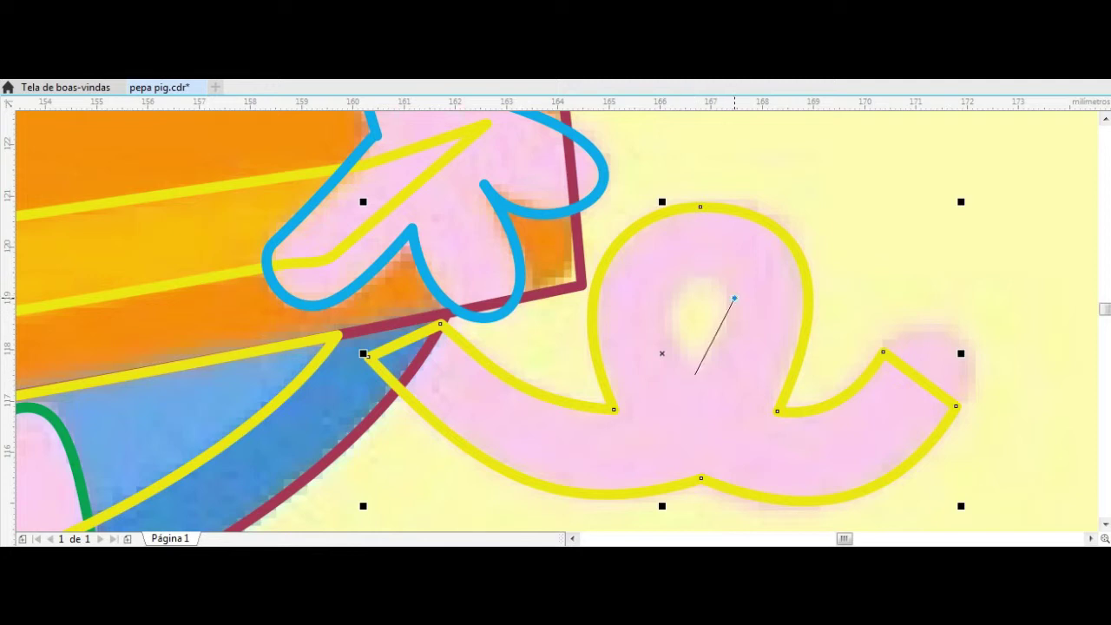
# Draw a triangle inside the loop and bend it into a teardrop hole
pyautogui.click(694, 375)
pyautogui.click(665, 297)
pyautogui.click(734, 297)
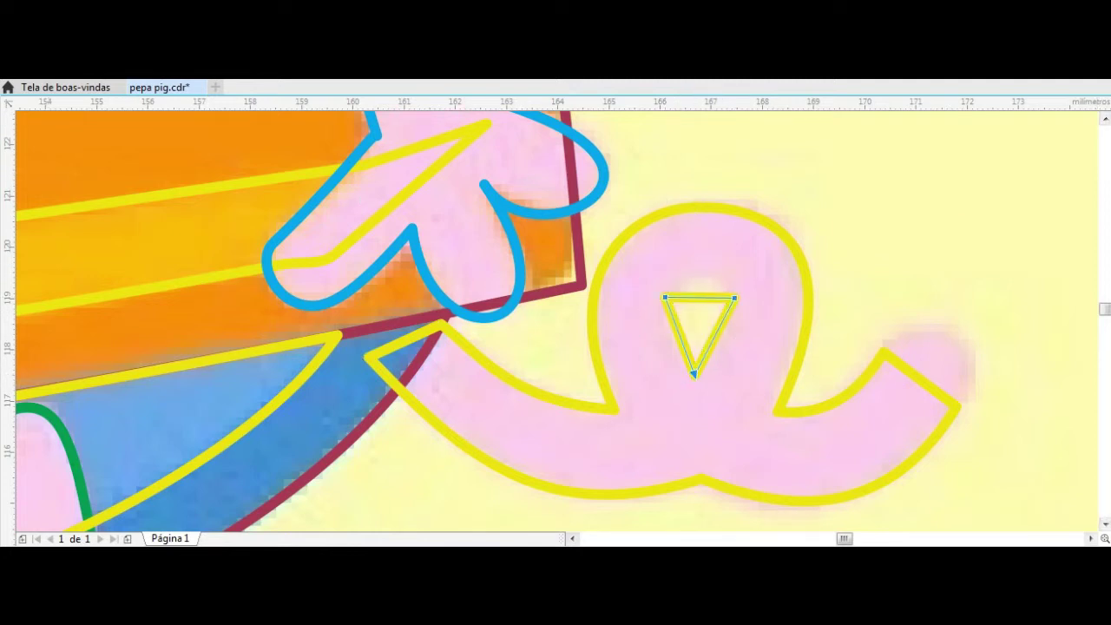
pyautogui.moveTo(712, 298)
pyautogui.mouseDown()
pyautogui.moveTo(717, 275)
pyautogui.moveTo(735, 296)
pyautogui.mouseUp()
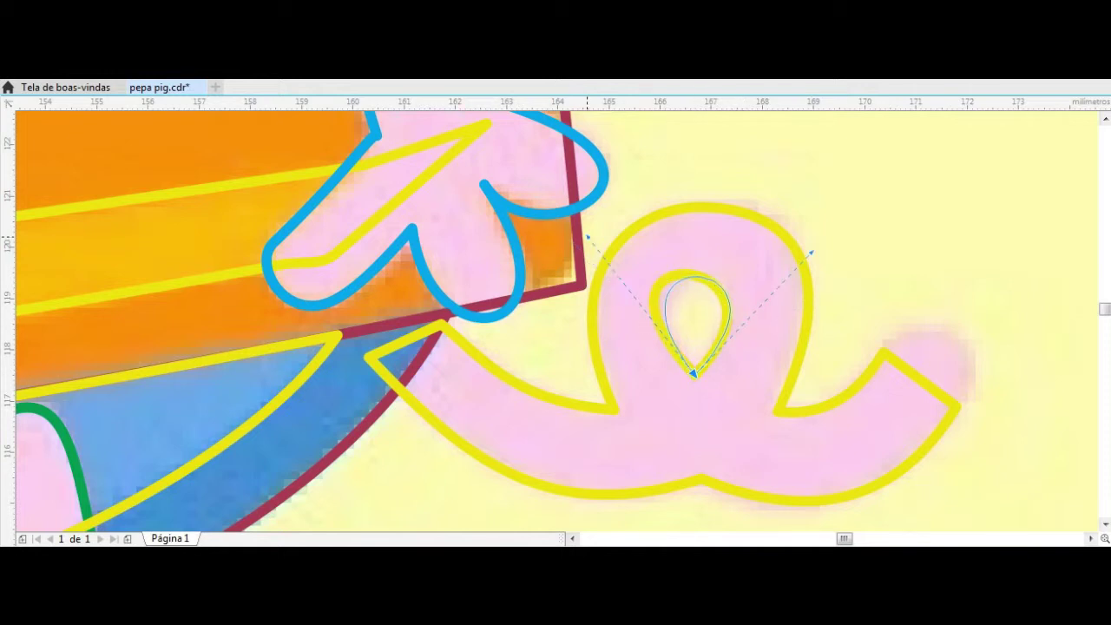
# Round the curl's right end segment into a cap
pyautogui.click(365, 354)
pyautogui.press('F10')
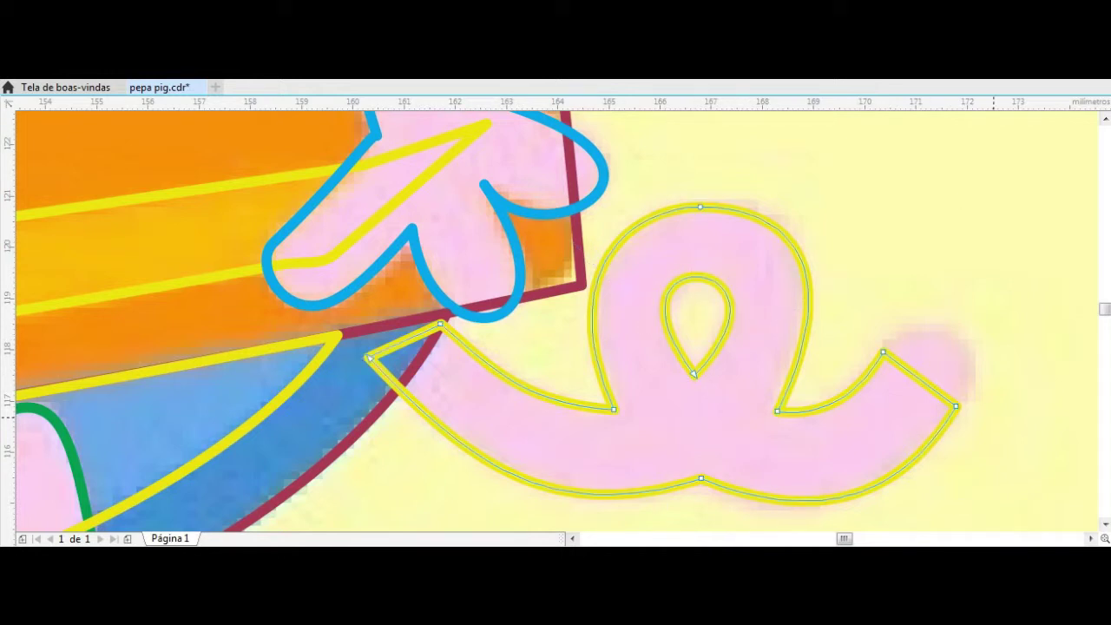
pyautogui.moveTo(923, 339); pyautogui.dragTo(938, 331)
pyautogui.press('space')
pyautogui.hotkey('ctrl', 'z')
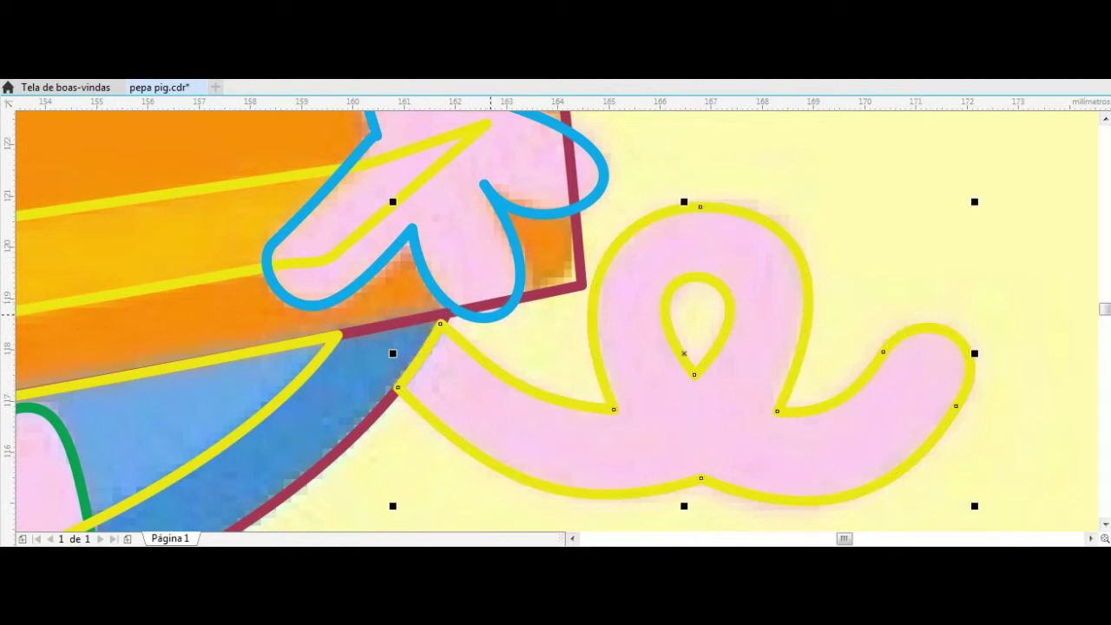
pyautogui.scroll(-5, 649, 205)
pyautogui.click(625, 209)
# Draw a small ellipse over the bucket rim
pyautogui.click(408, 225)
pyautogui.click(415, 201)
pyautogui.scroll(-3, 556, 321)
pyautogui.scroll(3, 556, 322)
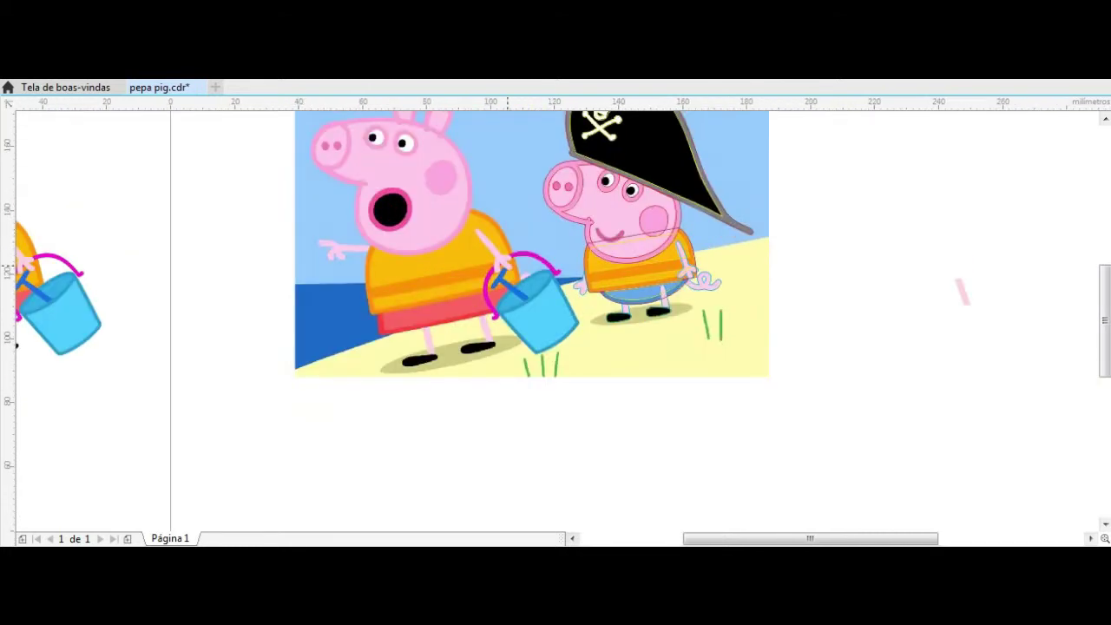
pyautogui.scroll(3, 556, 321)
pyautogui.moveTo(529, 355); pyautogui.dragTo(553, 356)
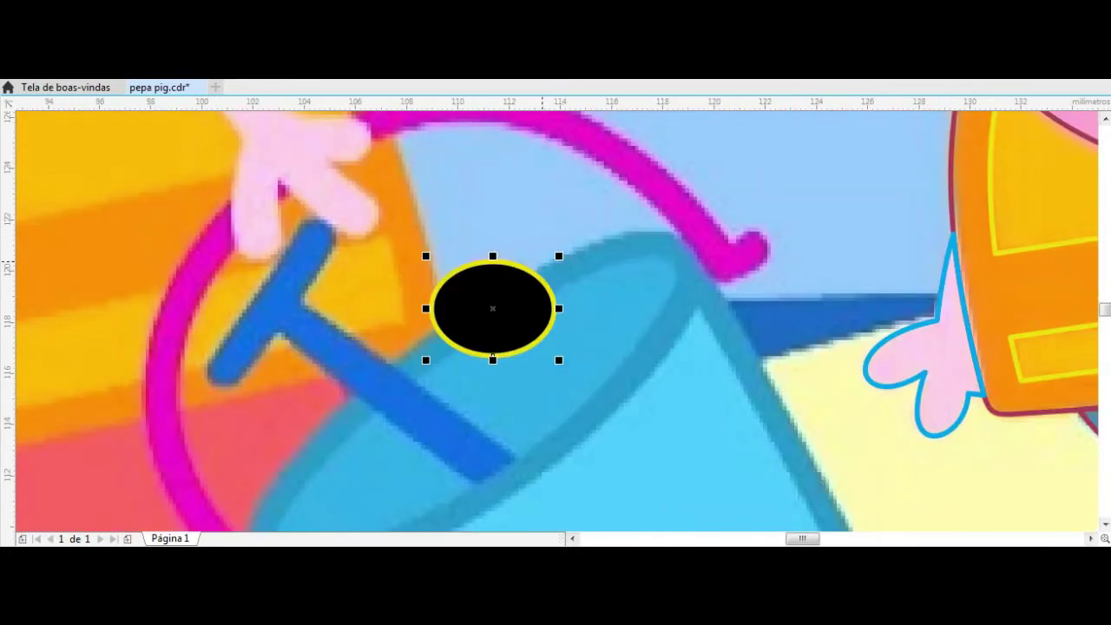
# Trim the rim ellipse into a small pink half-moon
pyautogui.scroll(-3, 492, 356)
pyautogui.scroll(-3, 734, 256)
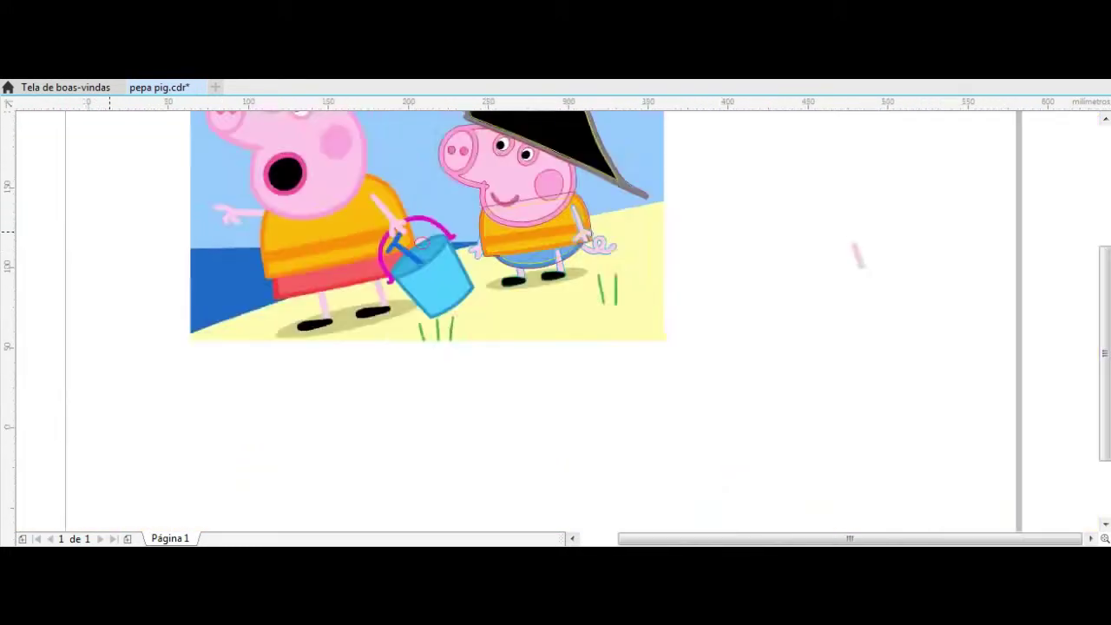
pyautogui.scroll(-2, 856, 253)
pyautogui.scroll(2, 484, 243)
pyautogui.scroll(5, 790, 315)
pyautogui.scroll(-1, 111, 327)
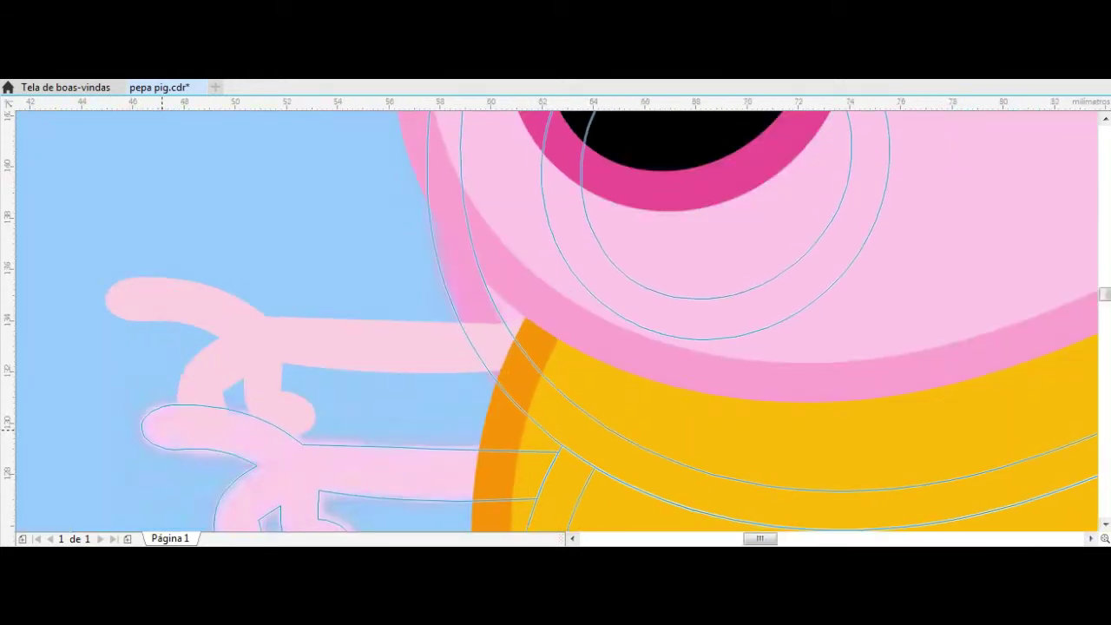
pyautogui.scroll(-2, 434, 348)
pyautogui.scroll(4, 675, 376)
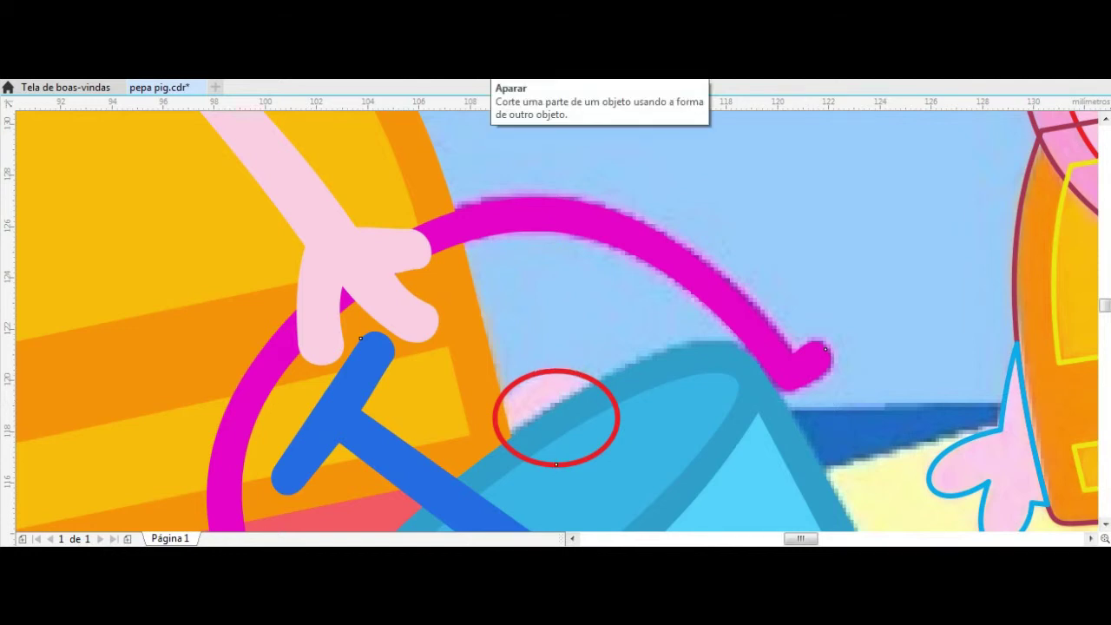
pyautogui.click(492, 63)
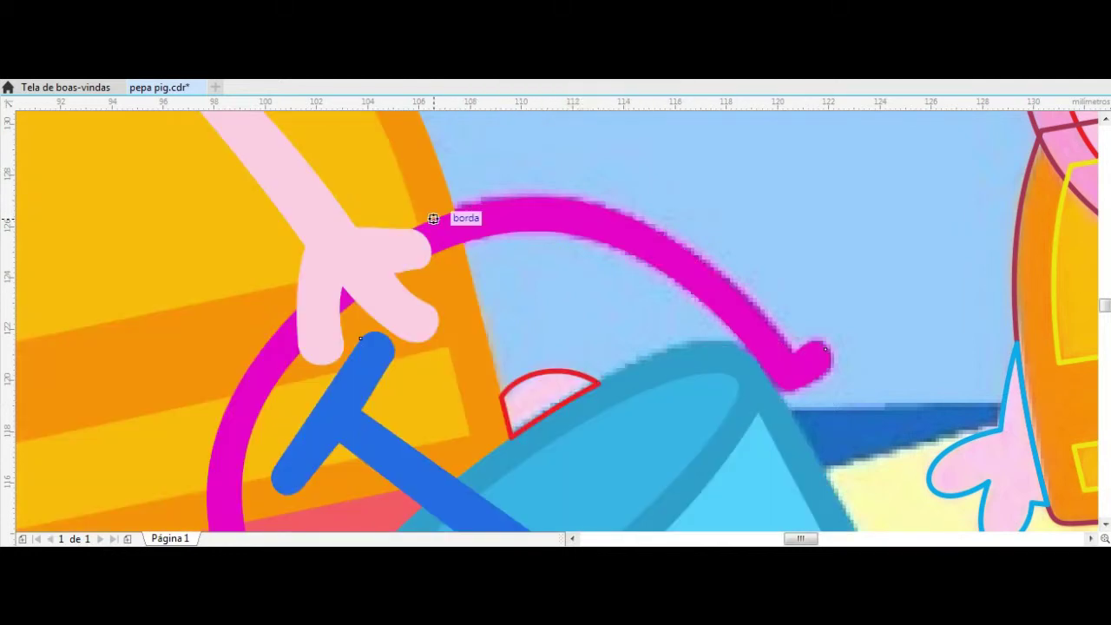
# Move the traced Peppa group to the left side of the page
pyautogui.press('Tab')
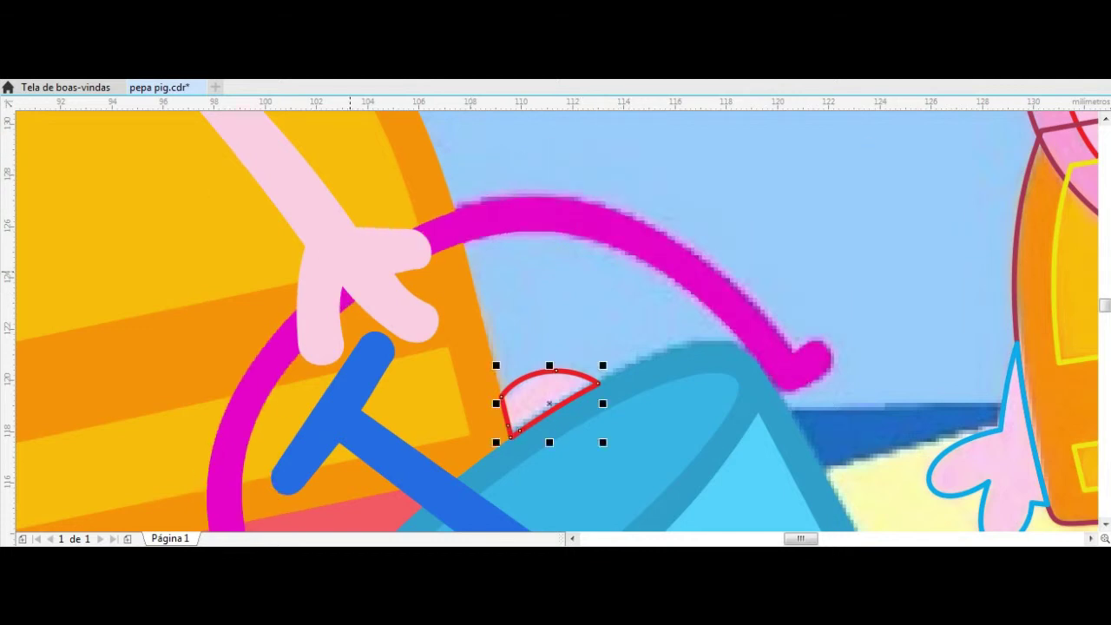
pyautogui.scroll(-5, 556, 321)
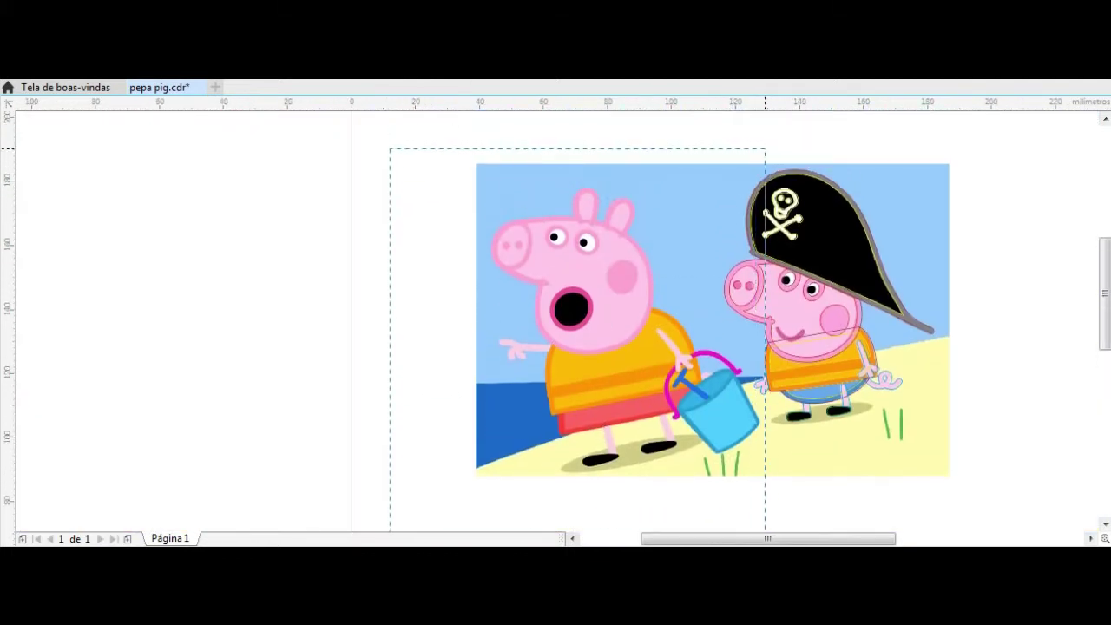
pyautogui.moveTo(766, 249); pyautogui.dragTo(363, 274)
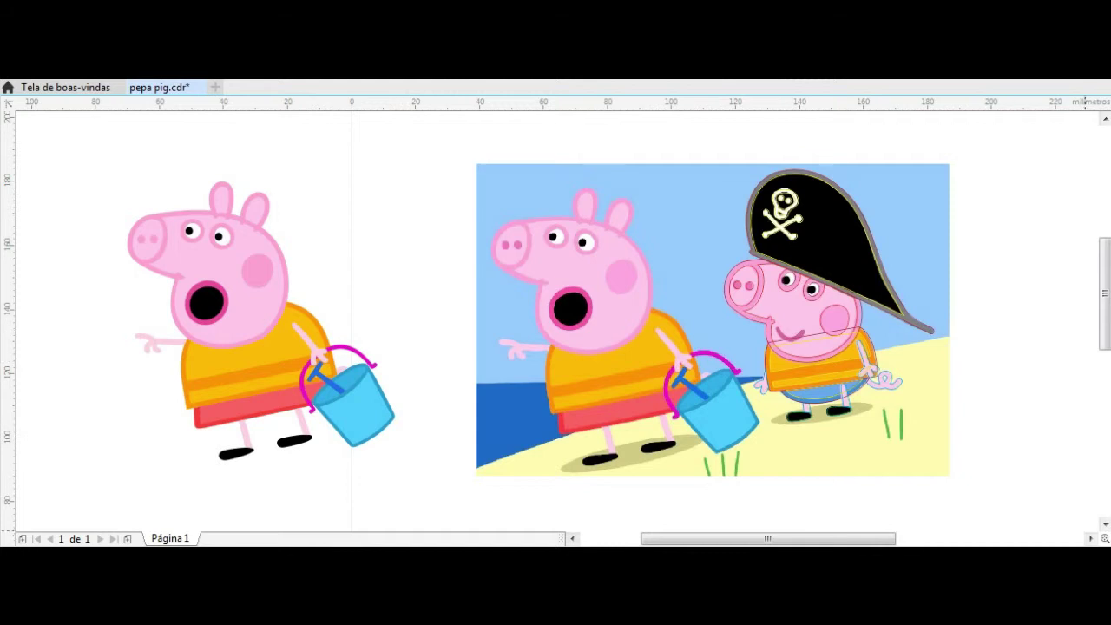
pyautogui.hscroll(3, 556, 322)
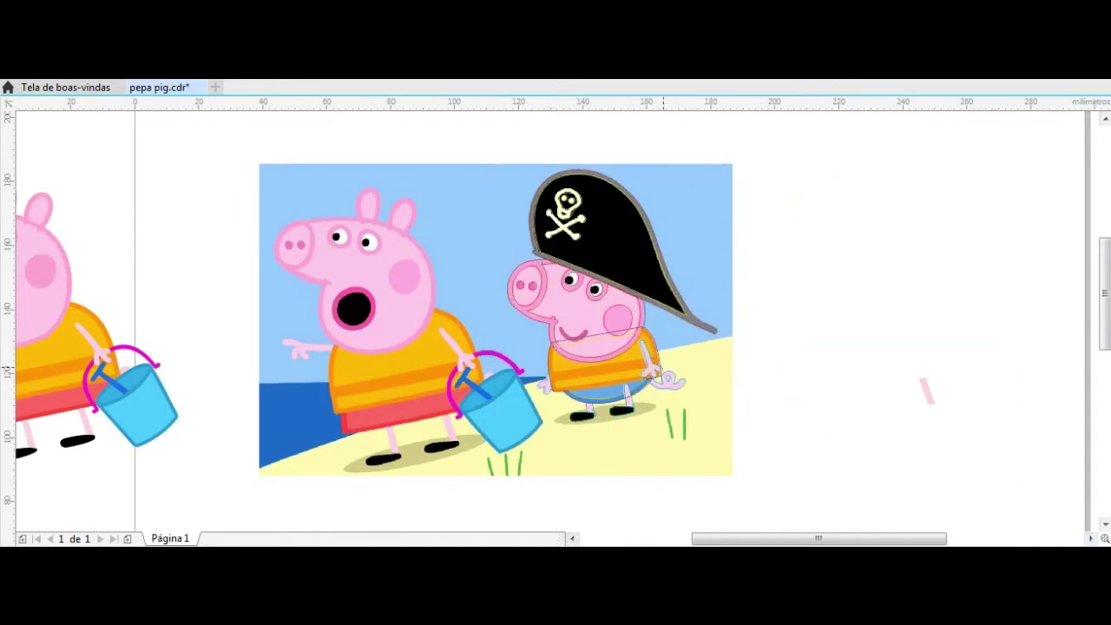
pyautogui.scroll(4, 707, 285)
# Apply a trim, then draw and narrow an outer ellipse for the curved band
pyautogui.keyDown('shift'); pyautogui.click(539, 487); pyautogui.keyUp('shift')
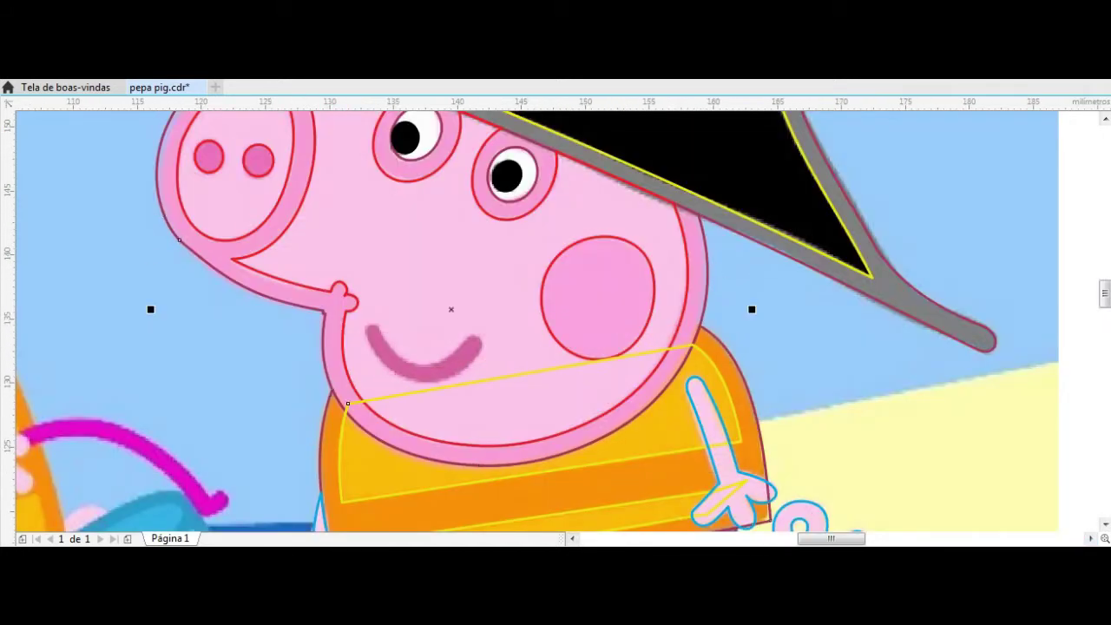
pyautogui.scroll(2, 369, 303)
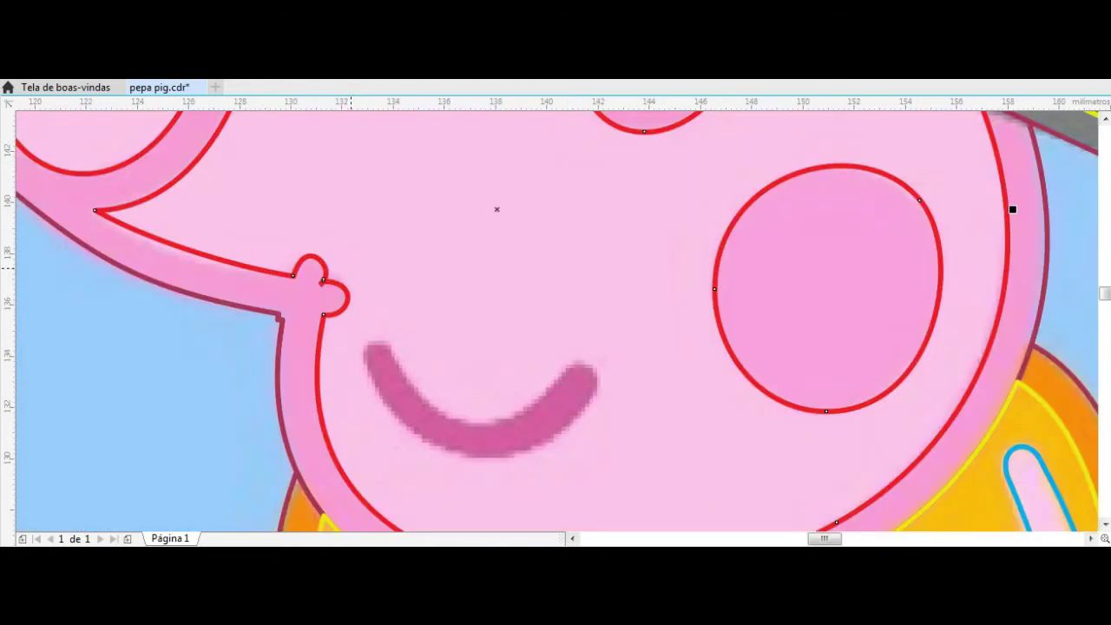
pyautogui.moveTo(351, 266); pyautogui.dragTo(604, 459)
pyautogui.click(351, 353)
pyautogui.moveTo(351, 353); pyautogui.dragTo(366, 356)
pyautogui.press('Escape')
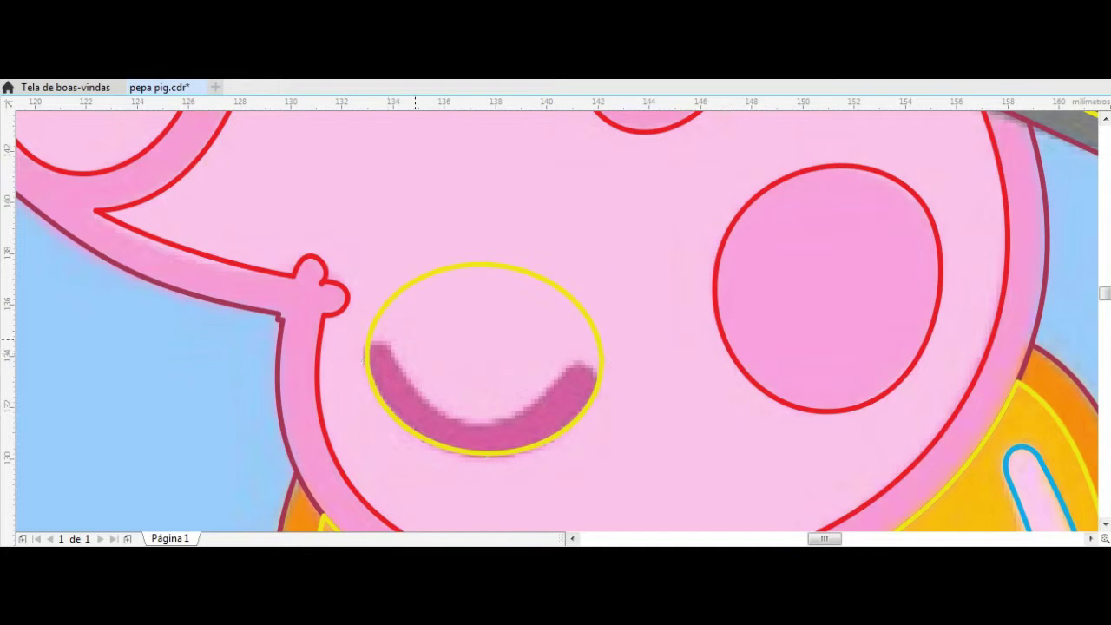
# Cut a raised inner ellipse from the outer one, leaving a crescent
pyautogui.scroll(2, 365, 361)
pyautogui.moveTo(412, 208); pyautogui.dragTo(797, 512)
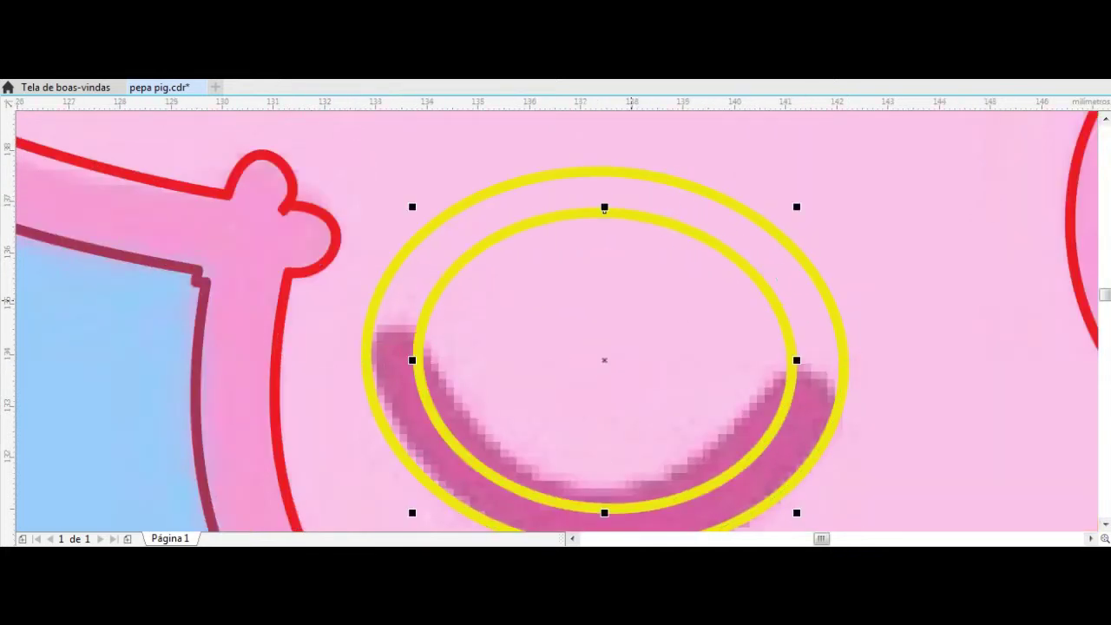
pyautogui.moveTo(604, 208); pyautogui.dragTo(601, 134)
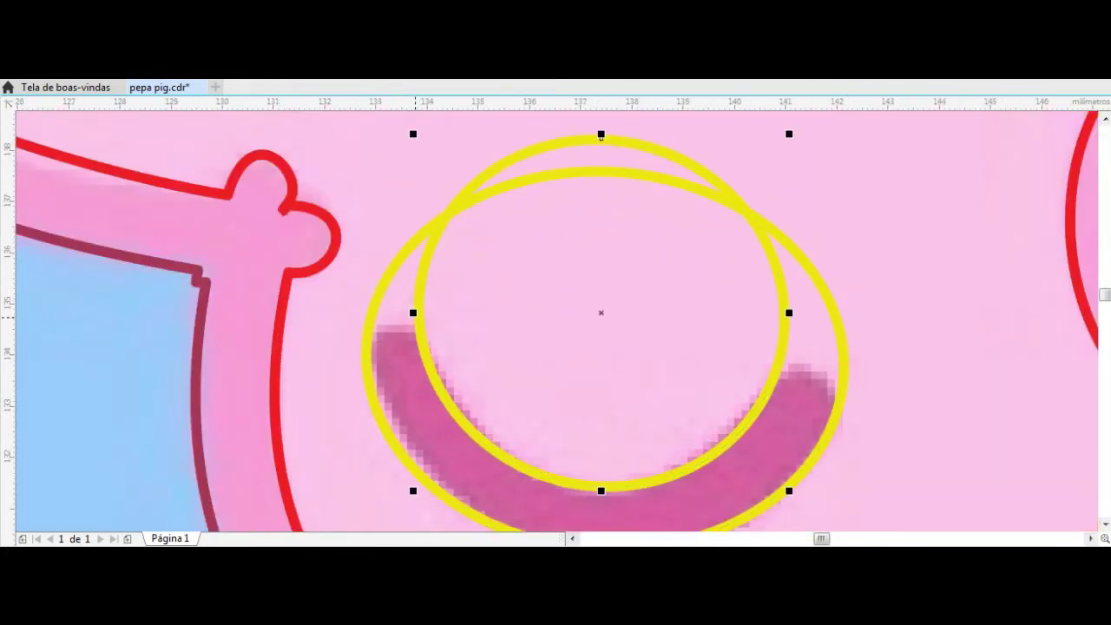
pyautogui.keyDown('shift'); pyautogui.click(379, 285); pyautogui.keyUp('shift')
pyautogui.click(519, 80)
# Draw black dots on both arms of the crescent
pyautogui.moveTo(362, 322); pyautogui.dragTo(433, 401)
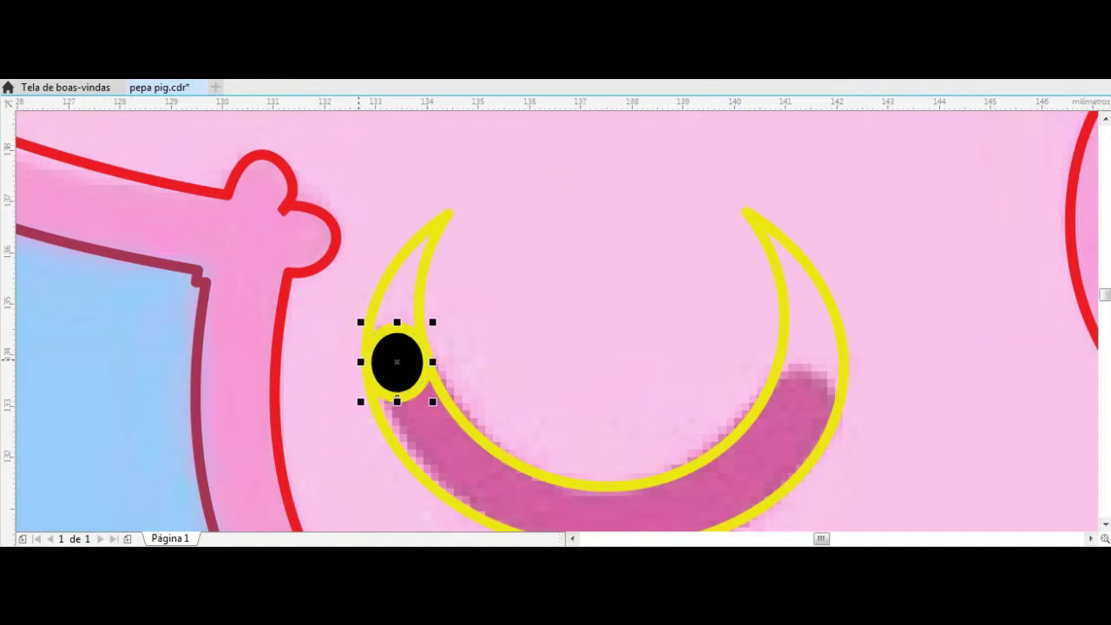
pyautogui.press('Escape')
pyautogui.moveTo(797, 403); pyautogui.dragTo(839, 448)
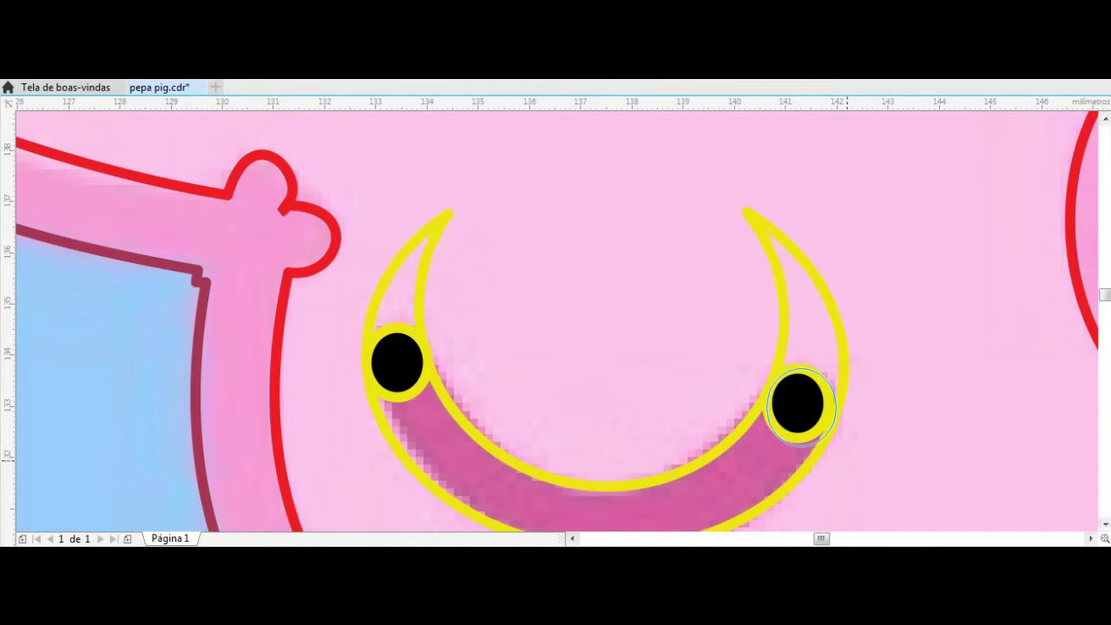
# Try trimming the crescent with a covering polygon, then undo the attempt
pyautogui.click(637, 339)
pyautogui.click(787, 396)
pyautogui.click(931, 427)
pyautogui.click(886, 207)
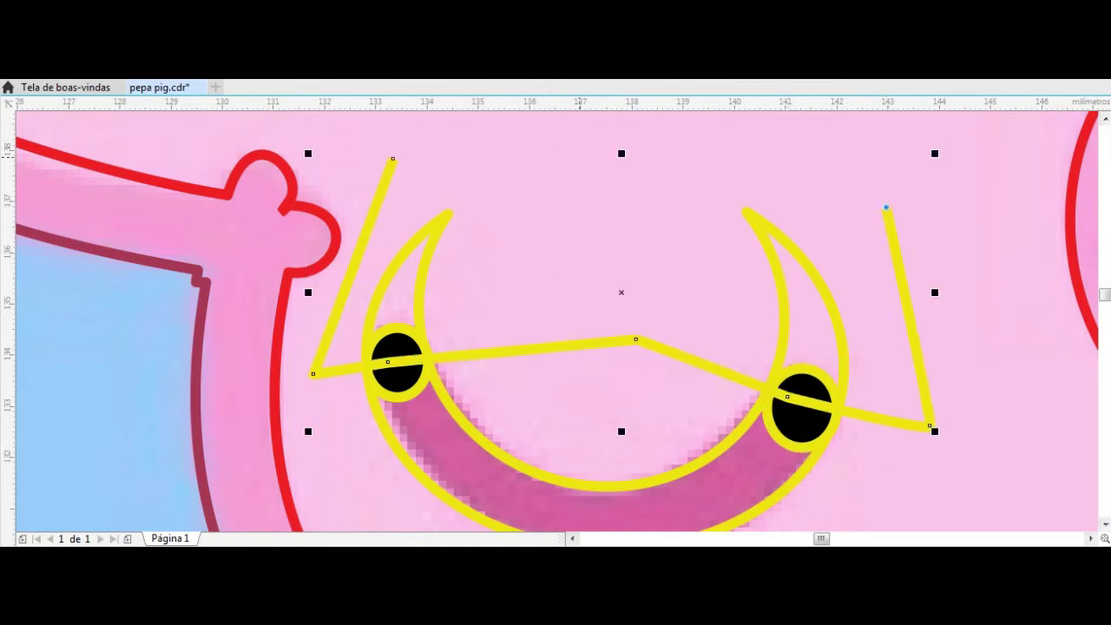
pyautogui.click(393, 159)
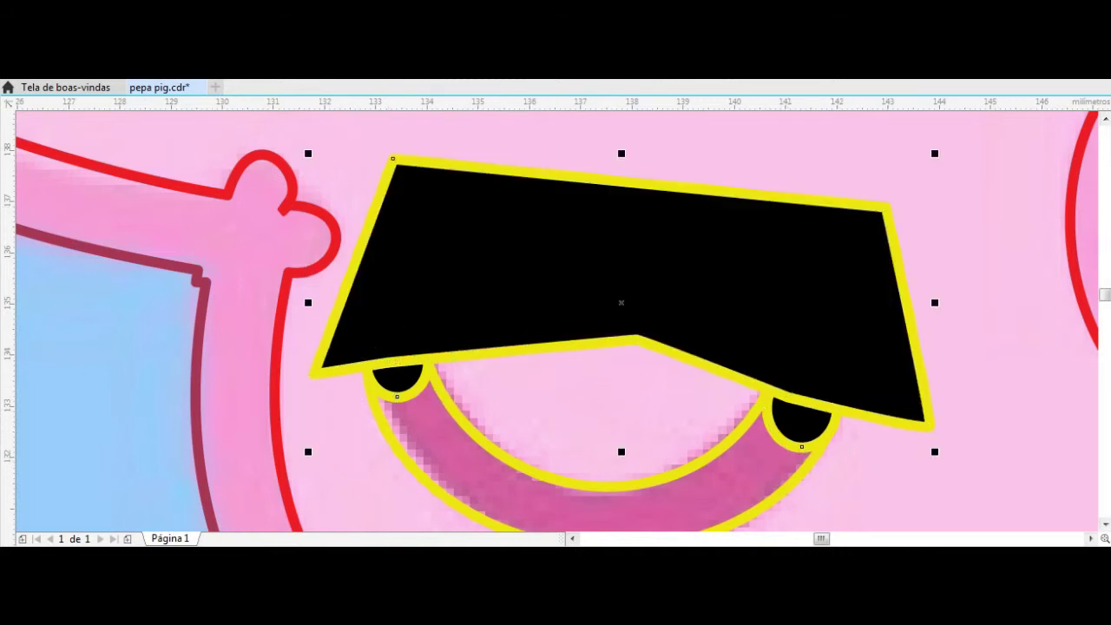
pyautogui.hotkey('ctrl', 'pagedown')
pyautogui.hotkey('ctrl', 'z')
pyautogui.hotkey('ctrl', 'z')
pyautogui.hotkey('ctrl', 'z')
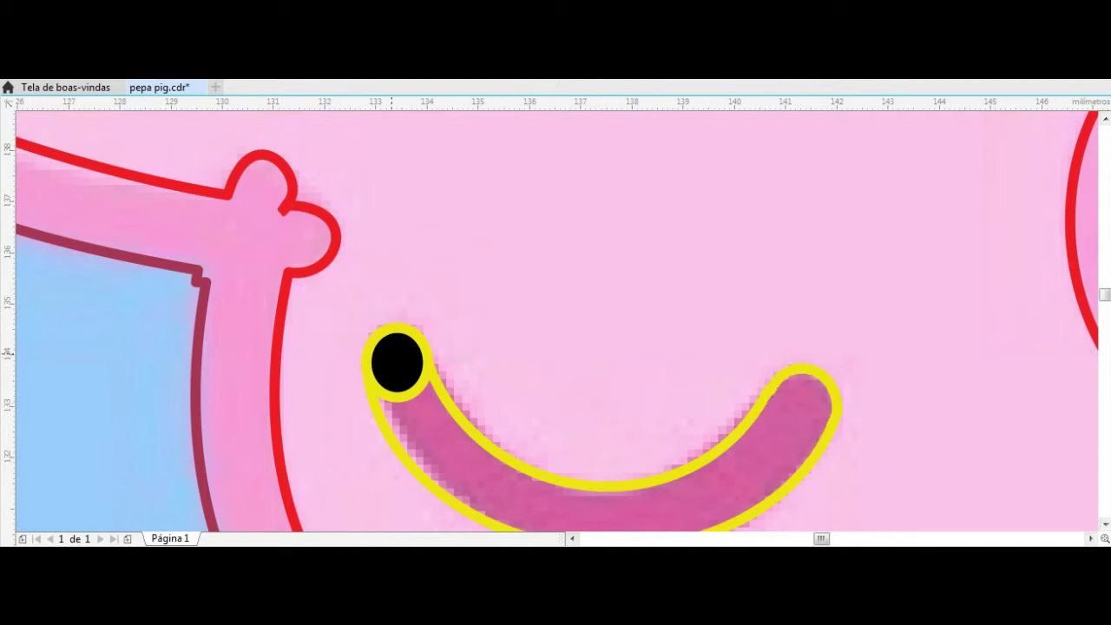
pyautogui.hotkey('ctrl', 'z')
# Smooth the sharp corner at the crescent's tip into a rounded curve
pyautogui.scroll(2, 807, 426)
pyautogui.scroll(2, 868, 408)
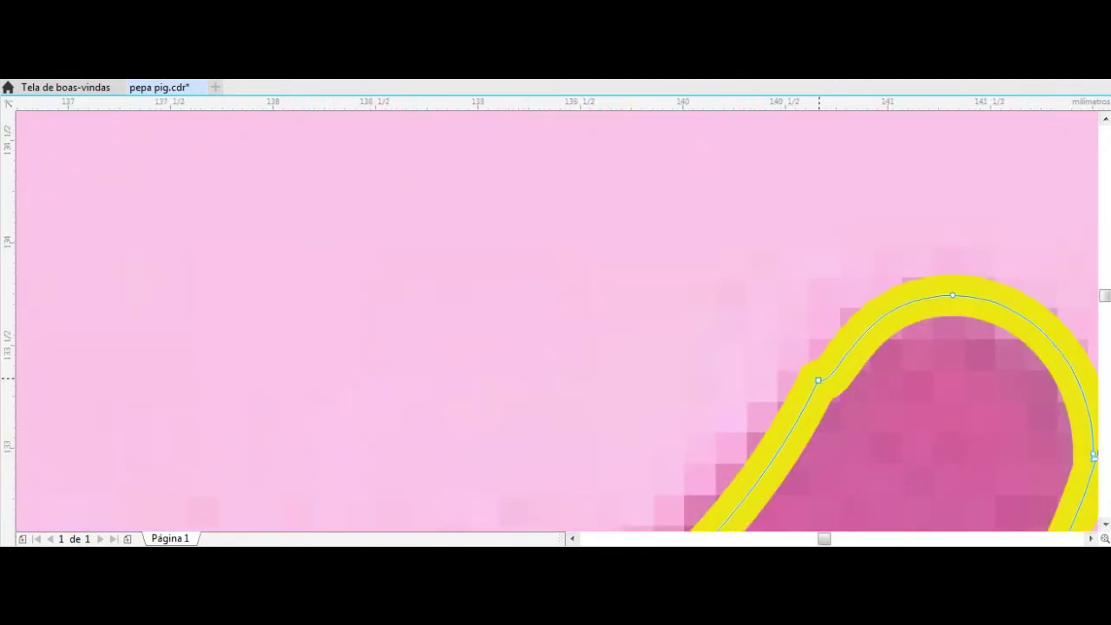
pyautogui.moveTo(831, 358); pyautogui.dragTo(839, 364)
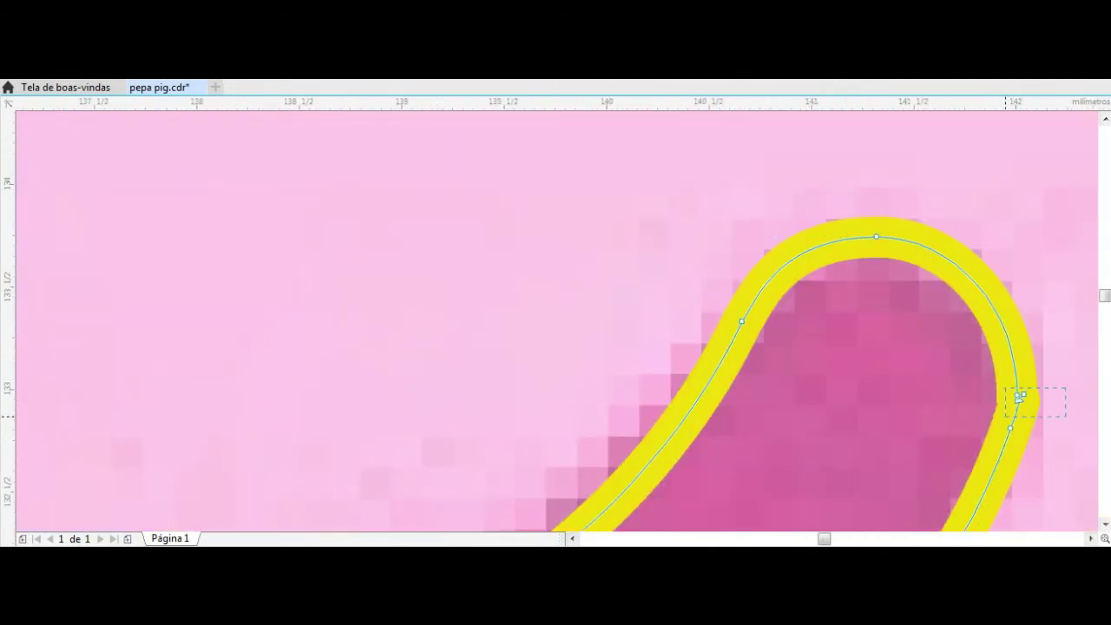
pyautogui.scroll(-2, 1021, 399)
pyautogui.scroll(-2, 869, 365)
pyautogui.scroll(-3, 764, 429)
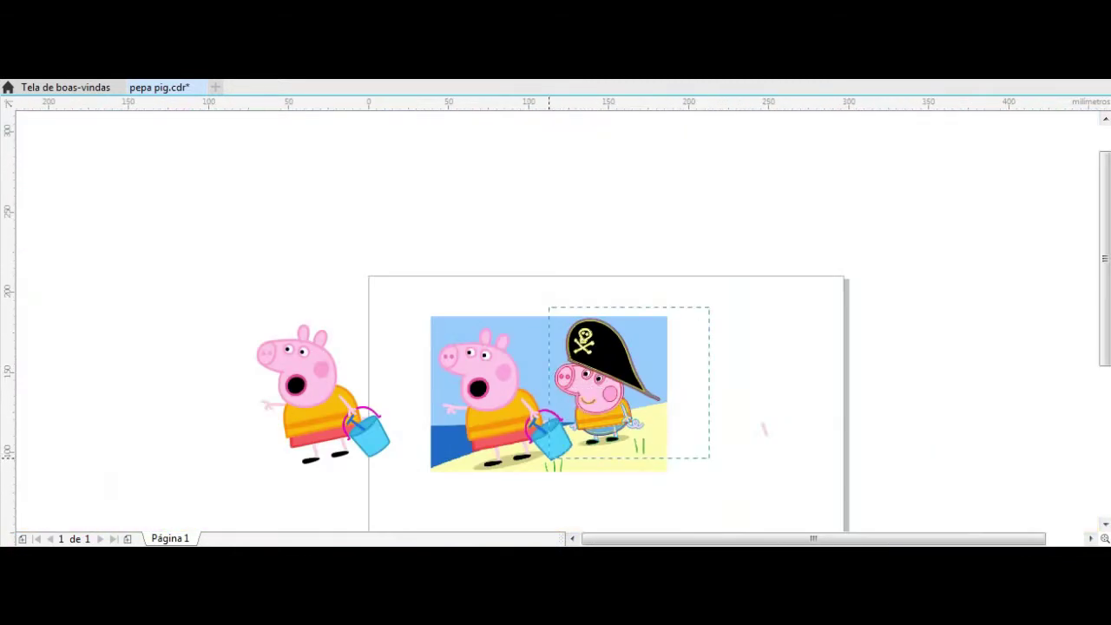
# Move the traced George aside, fill his pirate hat black and his head pink
pyautogui.moveTo(656, 441); pyautogui.dragTo(796, 449)
pyautogui.scroll(3, 764, 399)
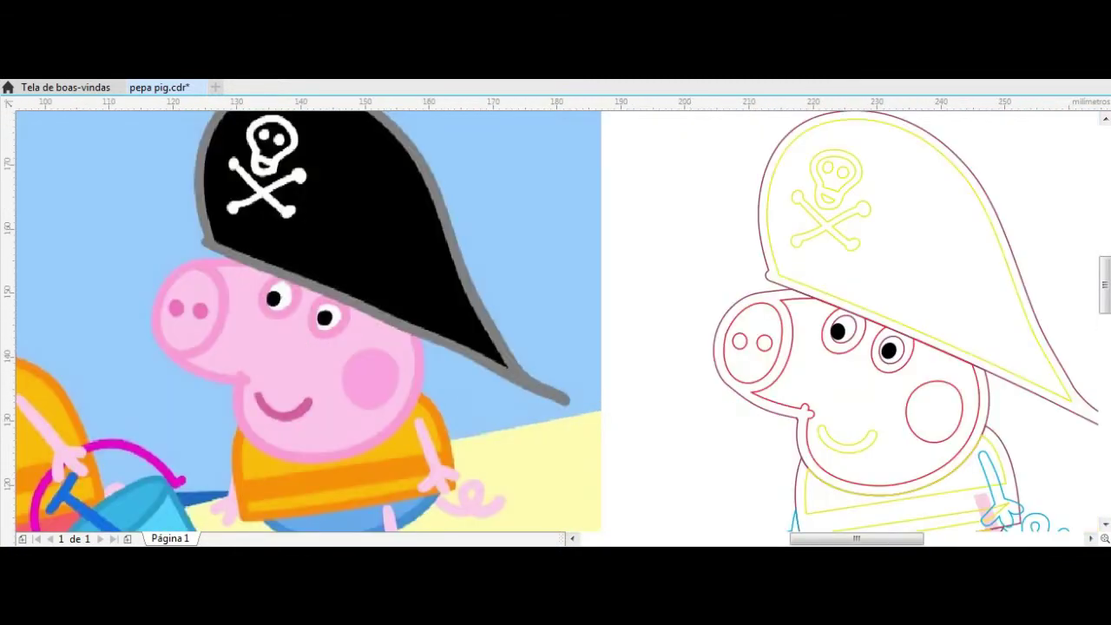
pyautogui.click(803, 257)
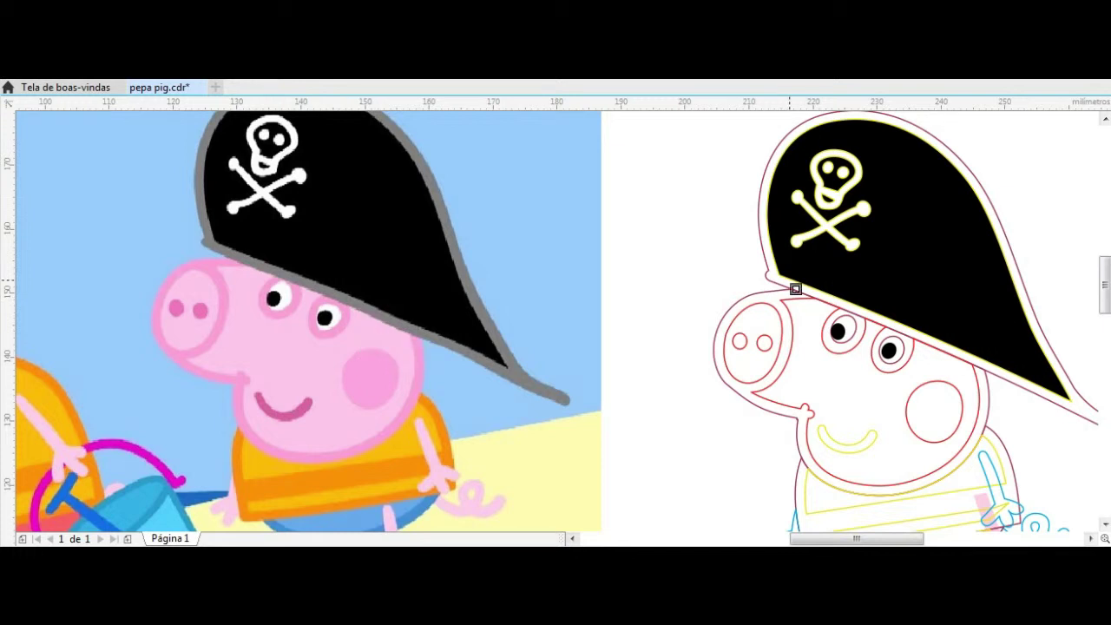
pyautogui.scroll(2, 787, 295)
pyautogui.scroll(-4, 599, 278)
pyautogui.scroll(2, 614, 314)
pyautogui.click(613, 314)
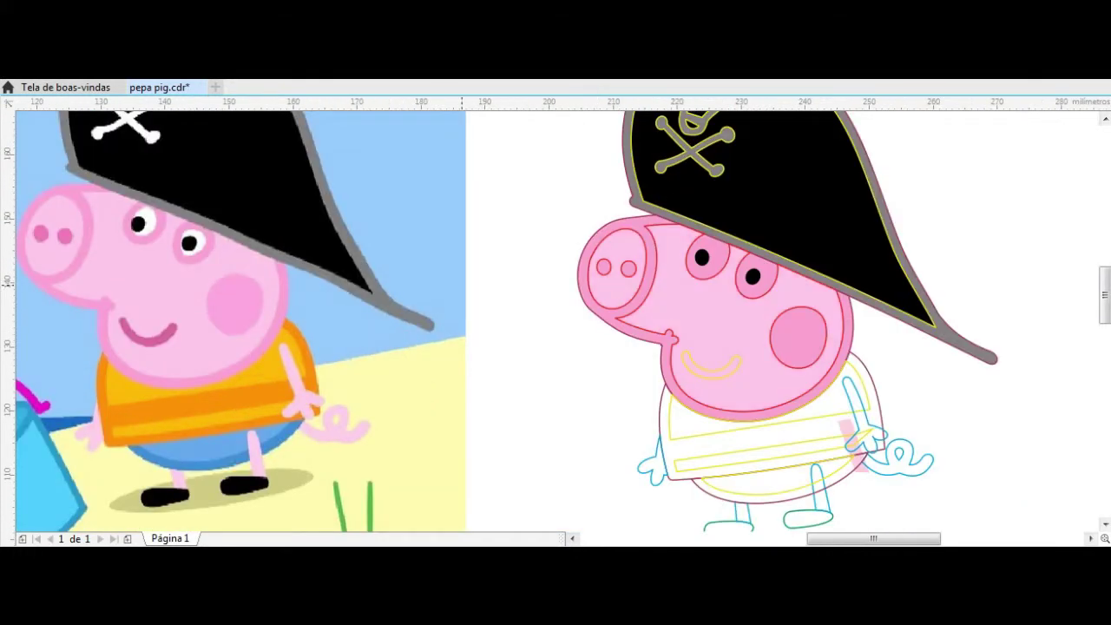
# Lay the traced George over the original to compare, then move him back beside it
pyautogui.scroll(-2, 537, 301)
pyautogui.scroll(4, 336, 262)
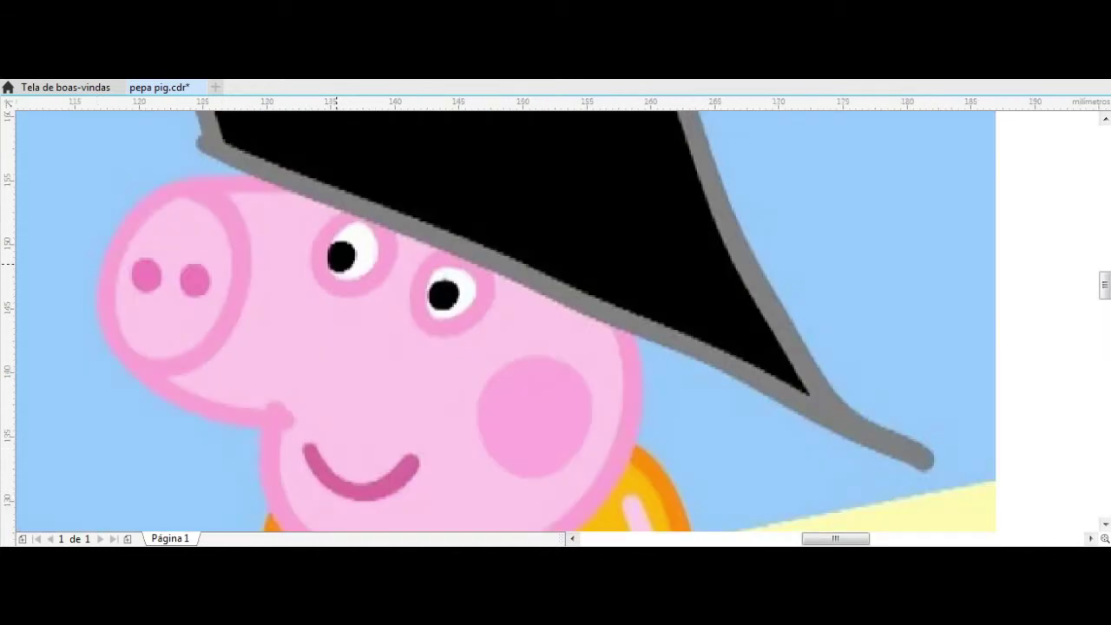
pyautogui.moveTo(336, 261); pyautogui.dragTo(332, 265)
pyautogui.scroll(-3, 479, 286)
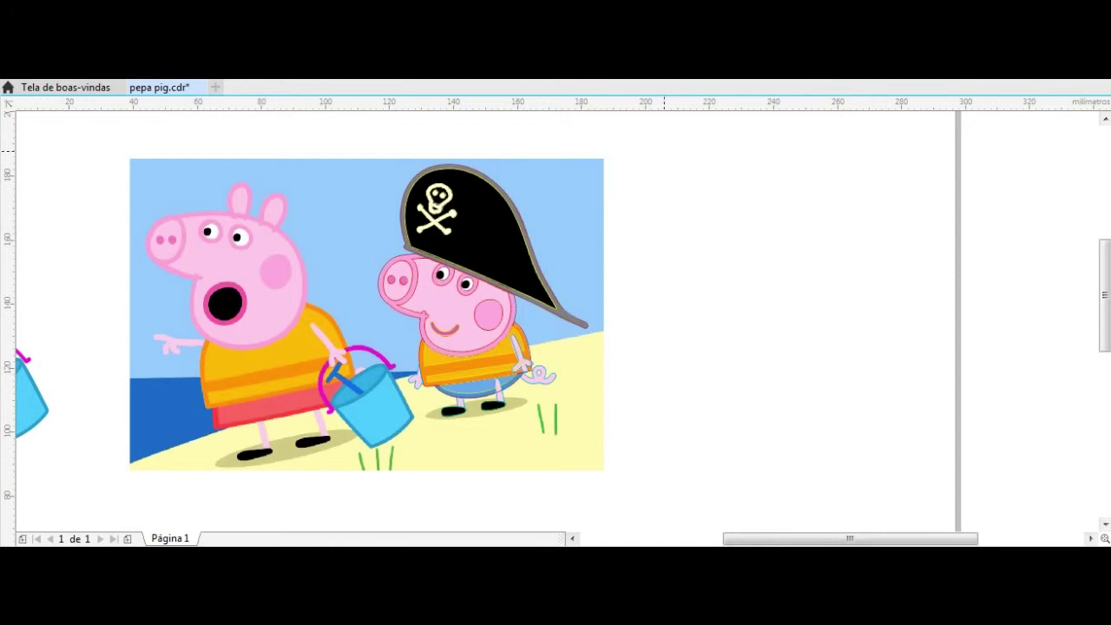
pyautogui.moveTo(419, 300); pyautogui.dragTo(702, 316)
# Fill the skull and crossbones on the traced hat white
pyautogui.click(717, 225)
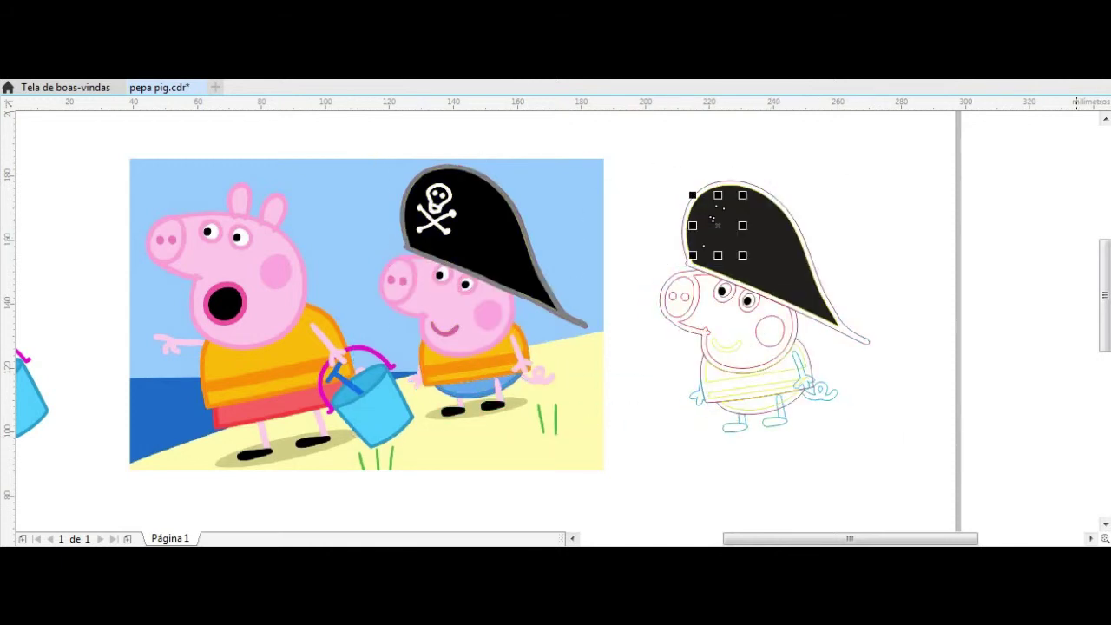
pyautogui.click(1104, 304)
pyautogui.press('Escape')
pyautogui.scroll(3, 859, 339)
pyautogui.scroll(-3, 860, 339)
pyautogui.scroll(3, 411, 322)
pyautogui.scroll(-3, 843, 309)
# Fill the traced George's face, arms and legs with the picture's light pink
pyautogui.scroll(2, 820, 306)
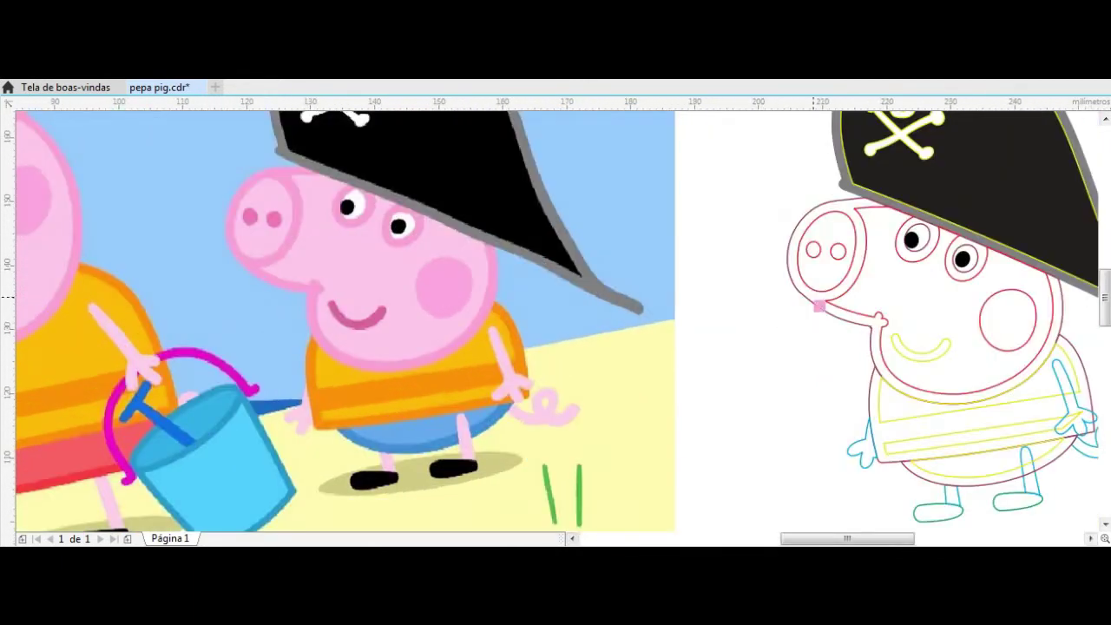
pyautogui.click(820, 306)
pyautogui.click(918, 287)
pyautogui.click(864, 452)
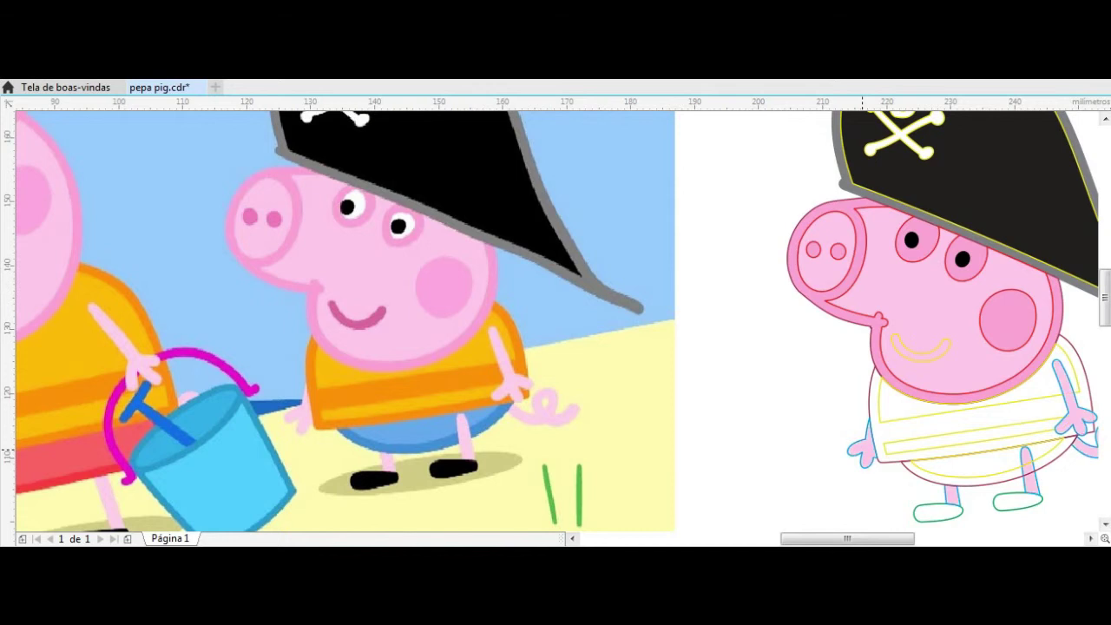
# Colour George's shirt orange, stripes darker orange, shorts blue and shoes black from sampled colours
pyautogui.click(508, 340)
pyautogui.click(891, 417)
pyautogui.click(487, 382)
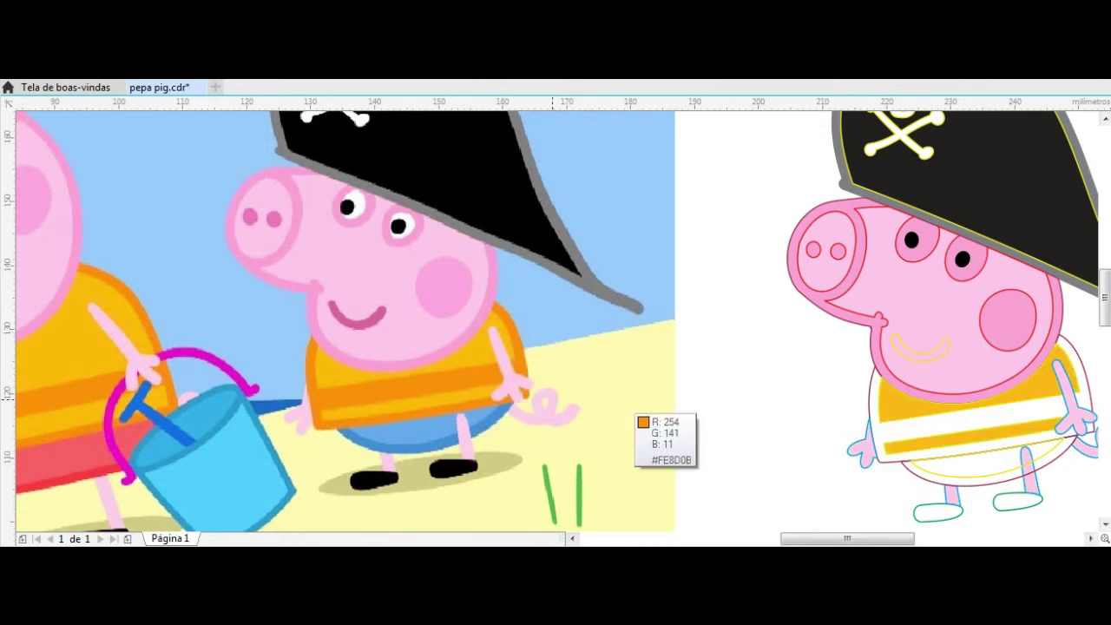
pyautogui.click(892, 443)
pyautogui.click(408, 439)
pyautogui.click(967, 463)
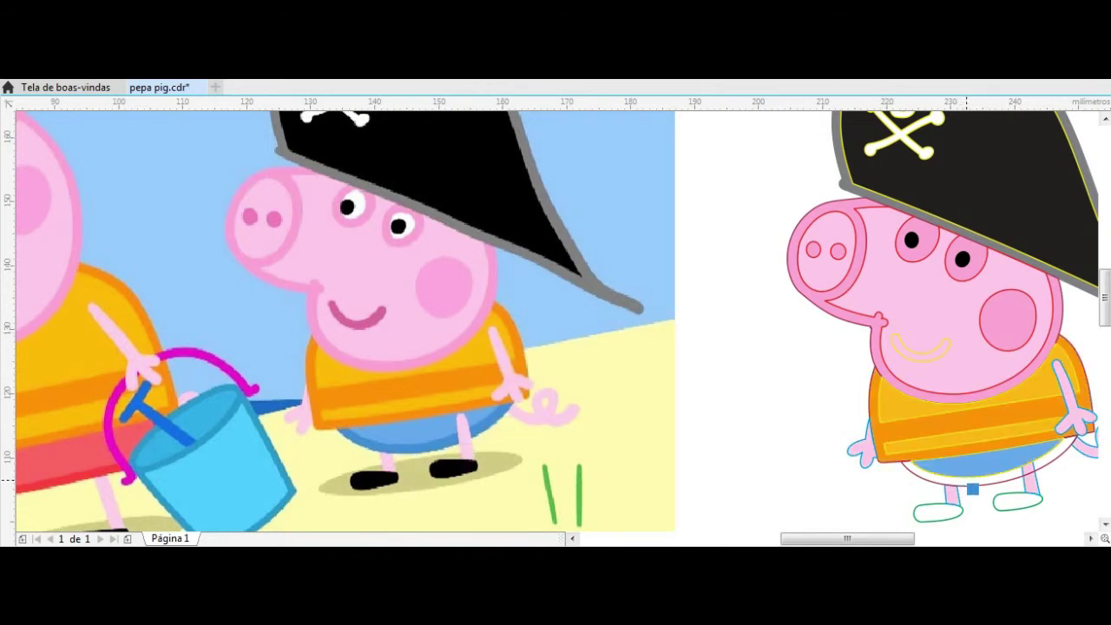
pyautogui.click(452, 476)
pyautogui.click(945, 514)
# Recolour both of George's traced eyes to match the original
pyautogui.click(372, 323)
pyautogui.moveTo(774, 189); pyautogui.dragTo(1034, 279)
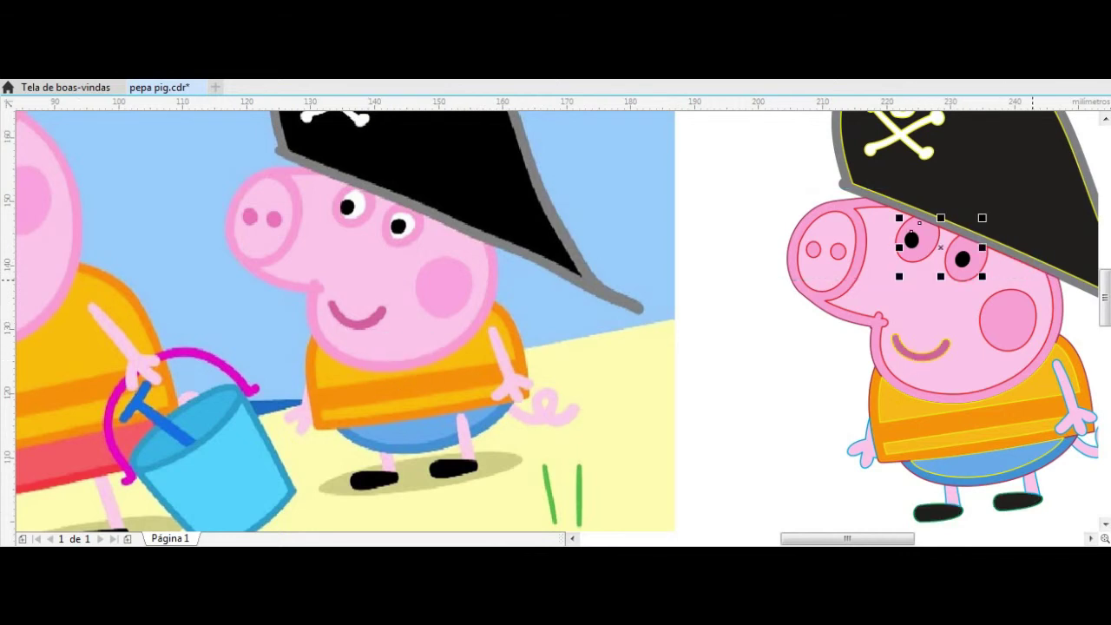
pyautogui.click(924, 236)
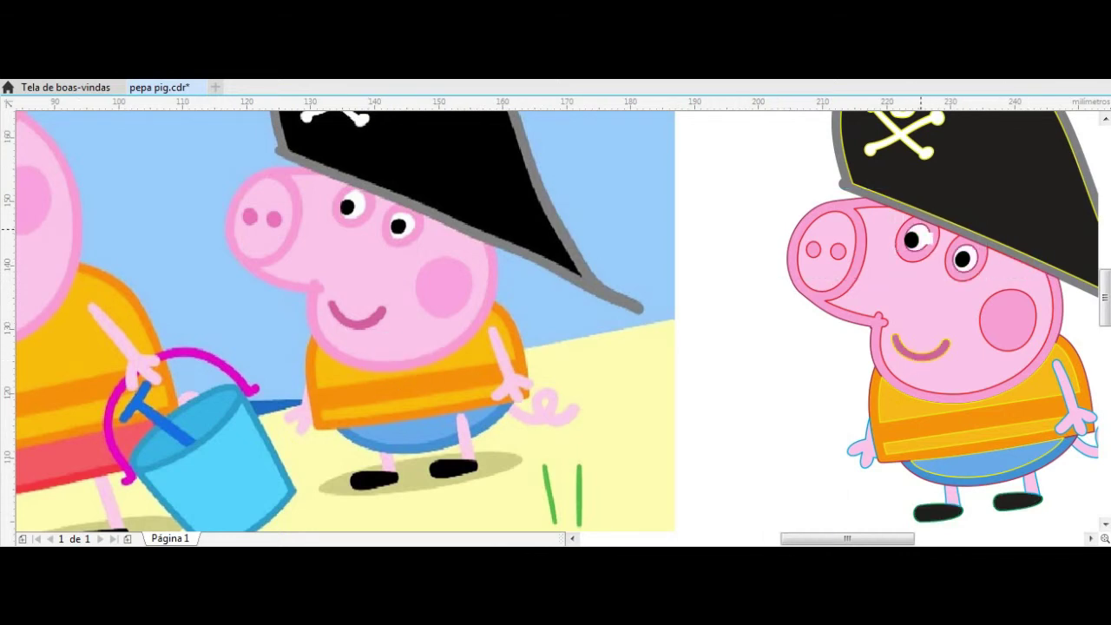
pyautogui.scroll(-3, 716, 254)
pyautogui.scroll(3, 695, 289)
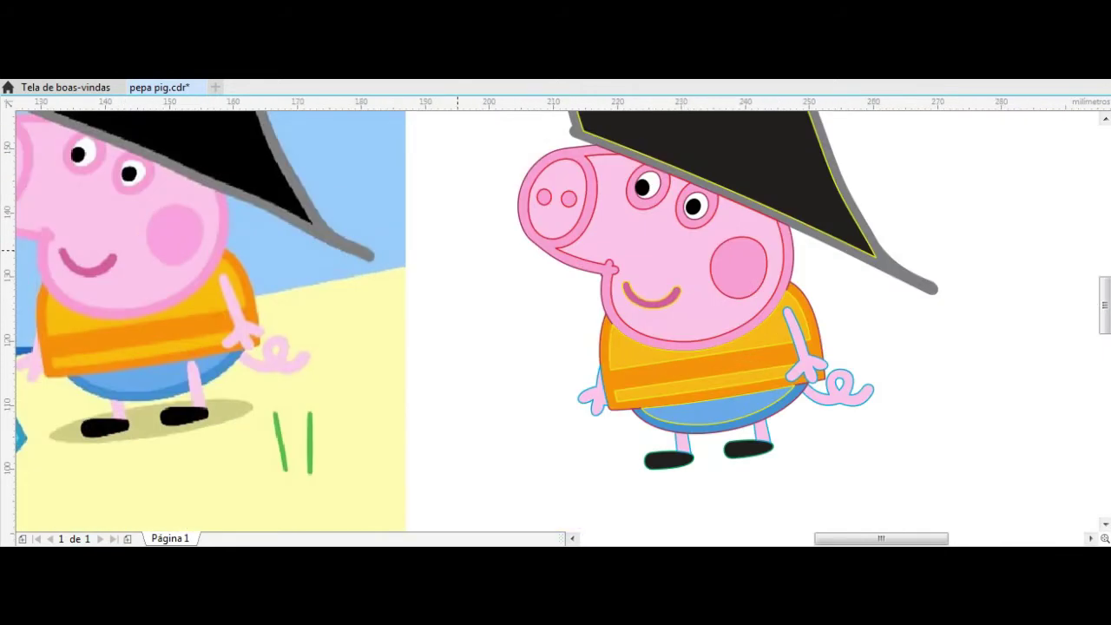
pyautogui.scroll(-3, 545, 355)
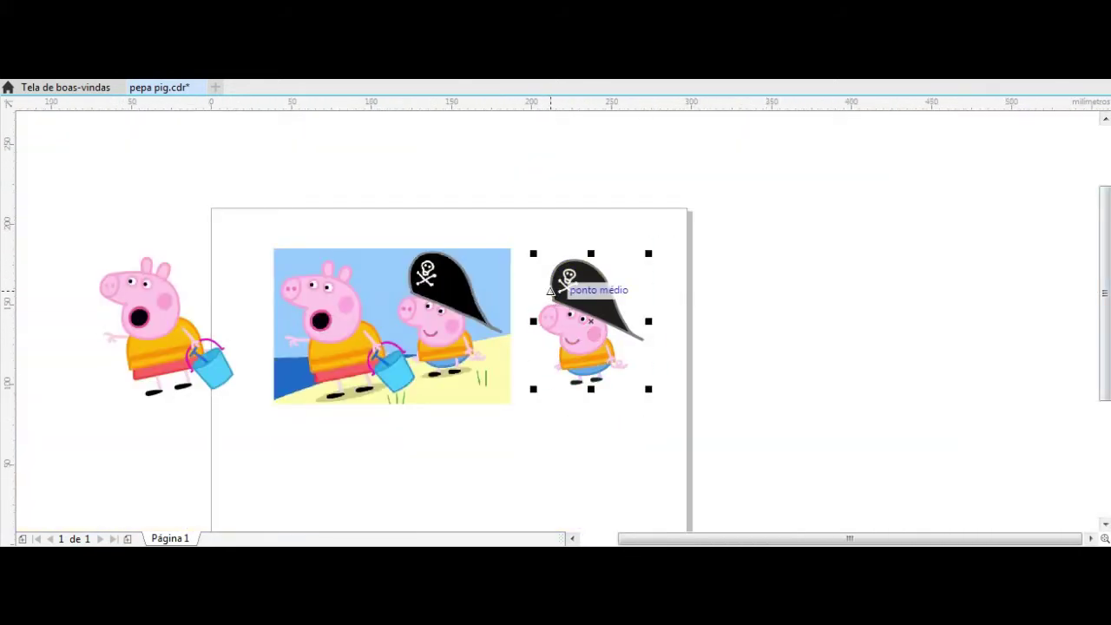
# Lay the traced Peppa exactly over the original Peppa
pyautogui.scroll(2, 400, 304)
pyautogui.scroll(3, 319, 333)
pyautogui.scroll(-1, 319, 333)
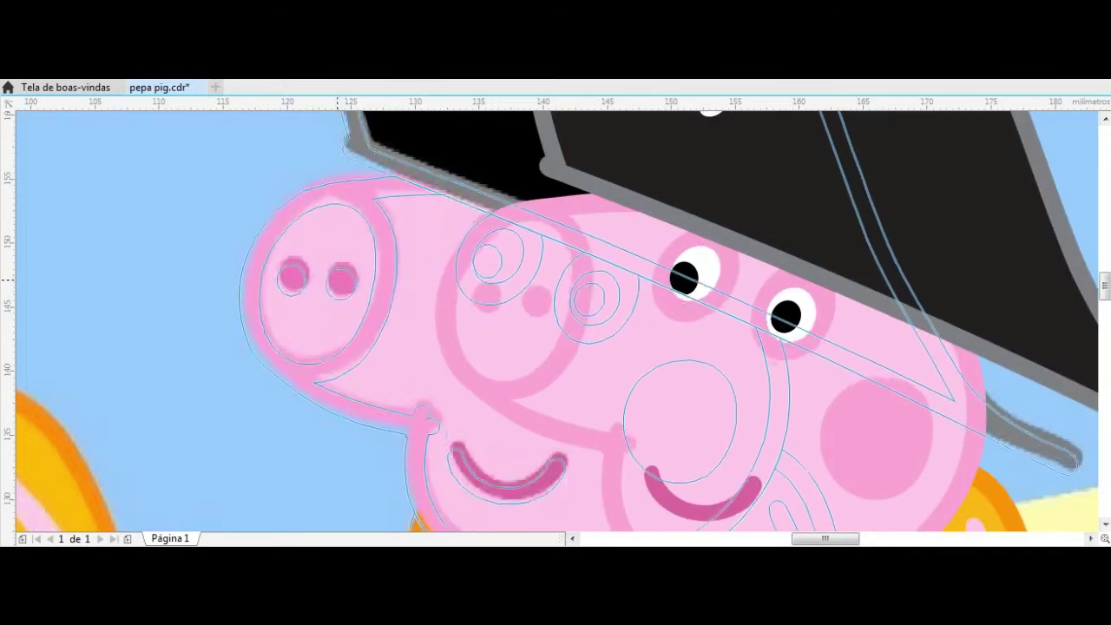
pyautogui.scroll(-3, 319, 333)
pyautogui.moveTo(114, 264); pyautogui.dragTo(260, 231)
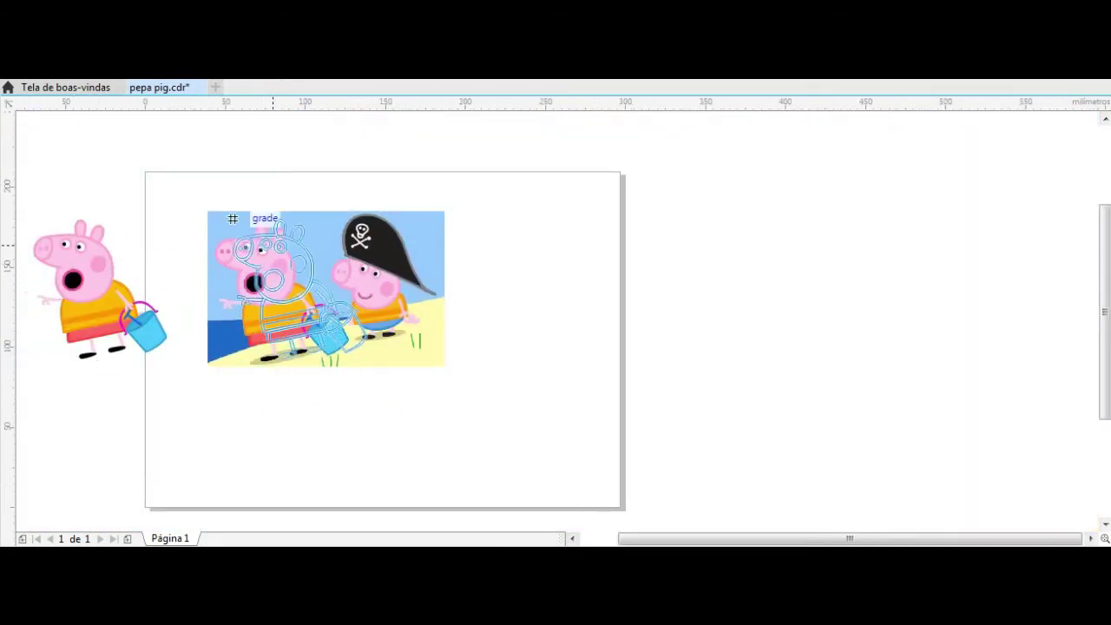
pyautogui.scroll(5, 280, 241)
pyautogui.scroll(-2, 281, 241)
pyautogui.scroll(-2, 281, 241)
# Arrange the whole selected picture via its right-click menu, then start a line above it
pyautogui.moveTo(139, 154)
pyautogui.mouseDown()
pyautogui.moveTo(575, 392)
pyautogui.moveTo(706, 514)
pyautogui.mouseUp()
pyautogui.rightClick(649, 285)
pyautogui.click(663, 287)
pyautogui.rightClick(656, 284)
pyautogui.click(694, 338)
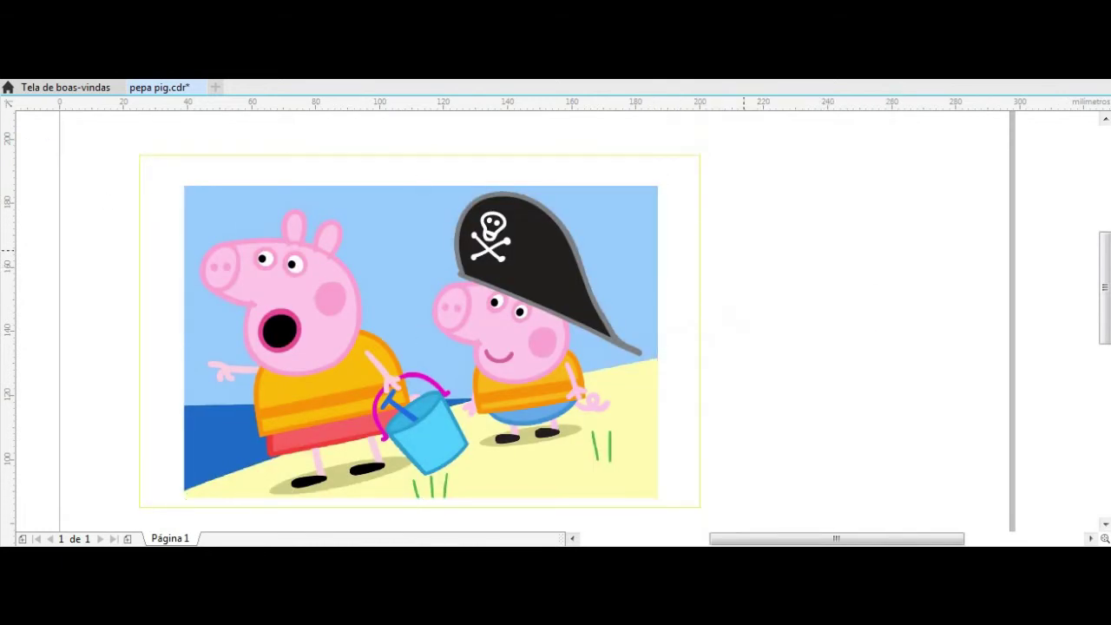
pyautogui.press('Escape')
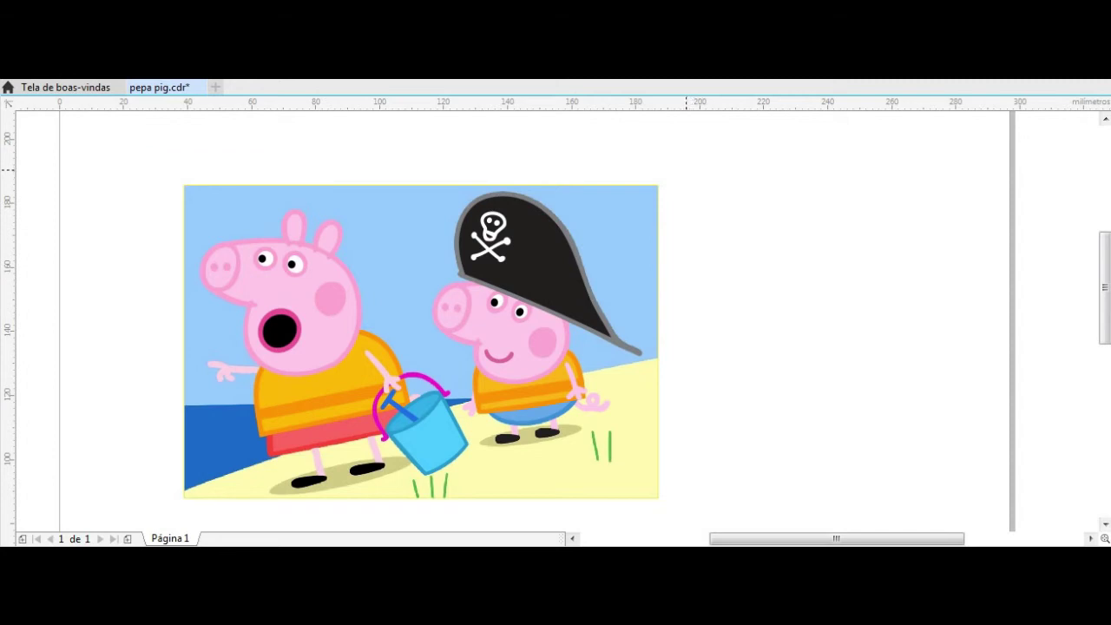
pyautogui.click(122, 152)
# Draw a closed polygon outlining the sky area of the scene
pyautogui.click(186, 494)
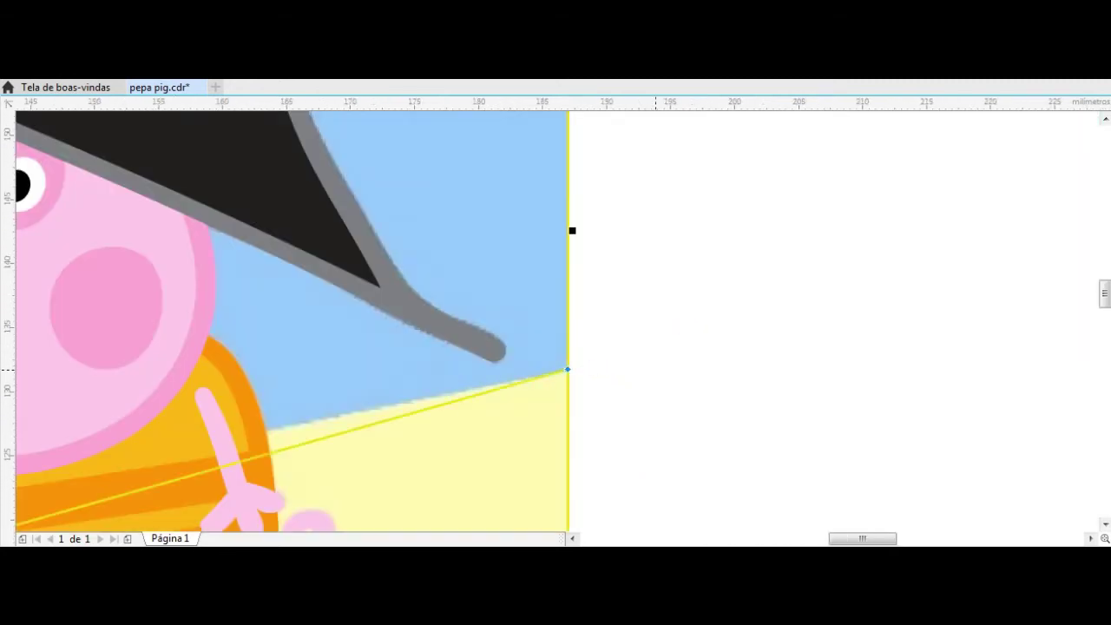
pyautogui.click(435, 151)
pyautogui.click(691, 184)
pyautogui.click(685, 319)
pyautogui.click(634, 370)
pyautogui.click(99, 167)
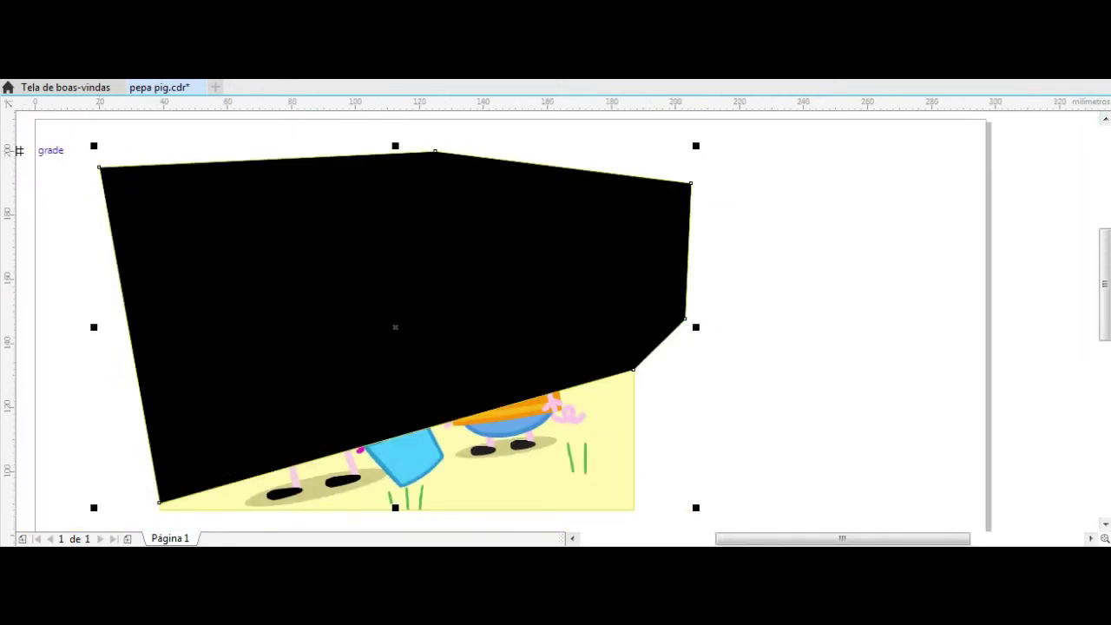
pyautogui.press('Escape')
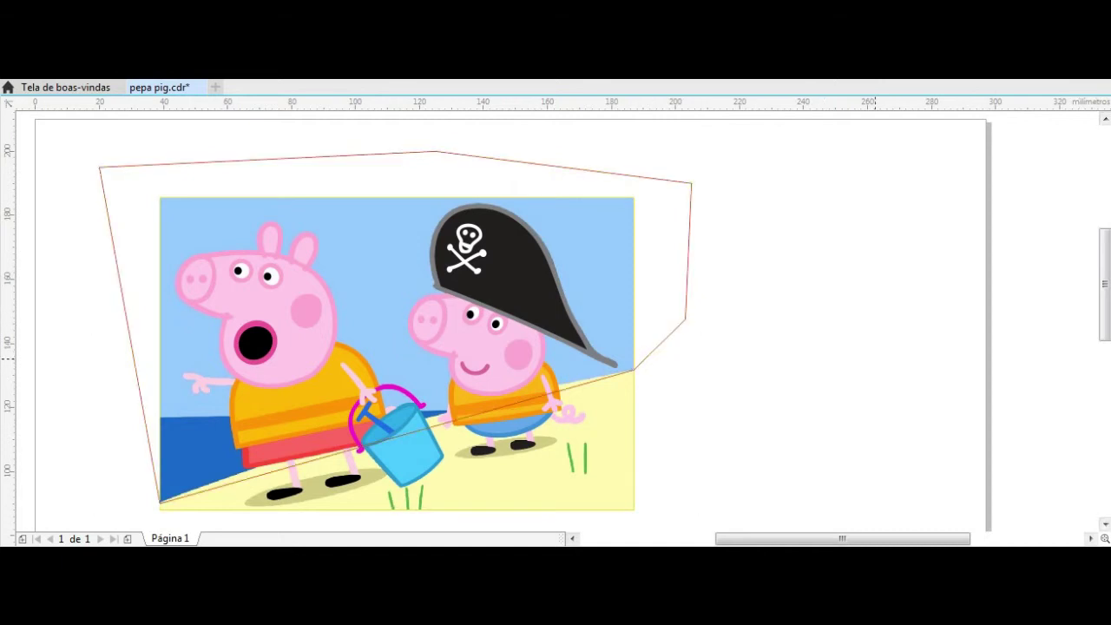
# Bend the sky shape's bottom edge to follow the sand line
pyautogui.press('F10')
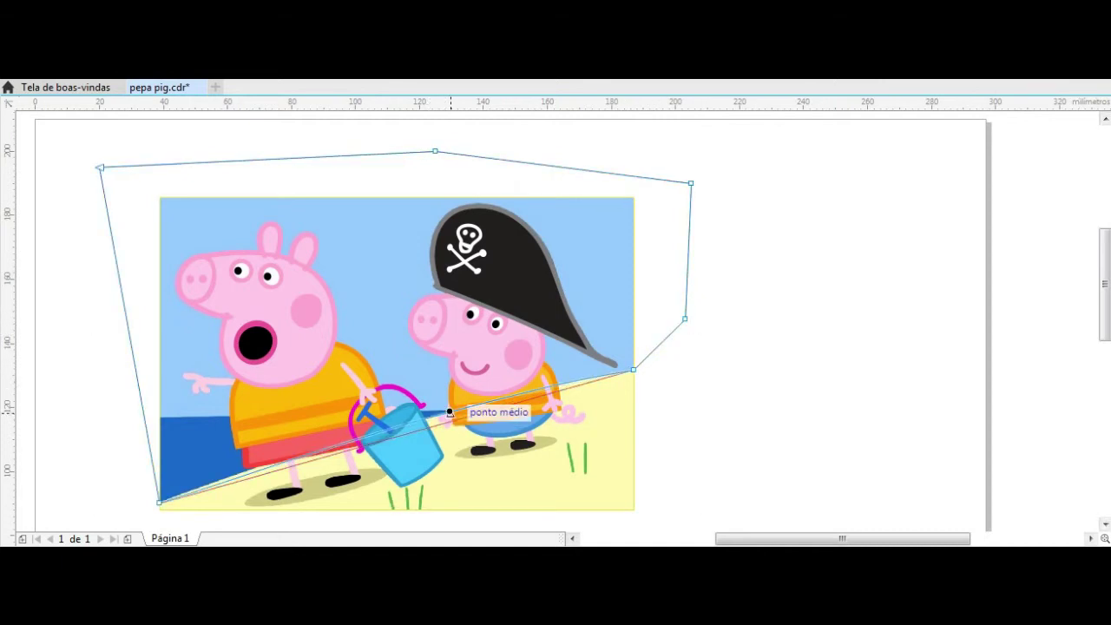
pyautogui.scroll(2, 476, 415)
pyautogui.moveTo(536, 345); pyautogui.dragTo(538, 334)
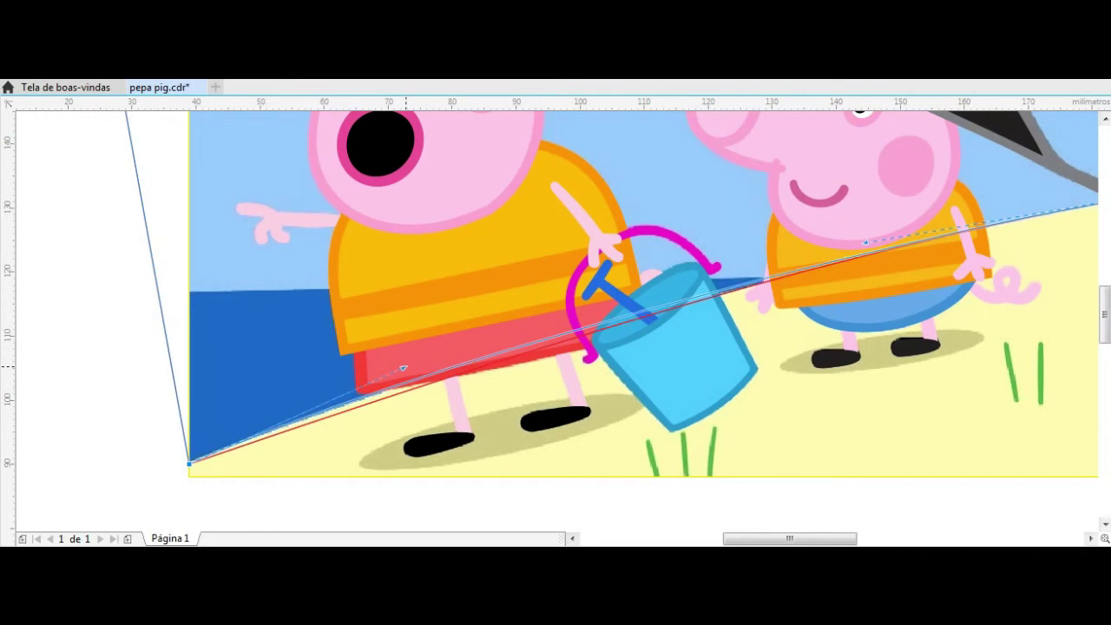
pyautogui.press('space')
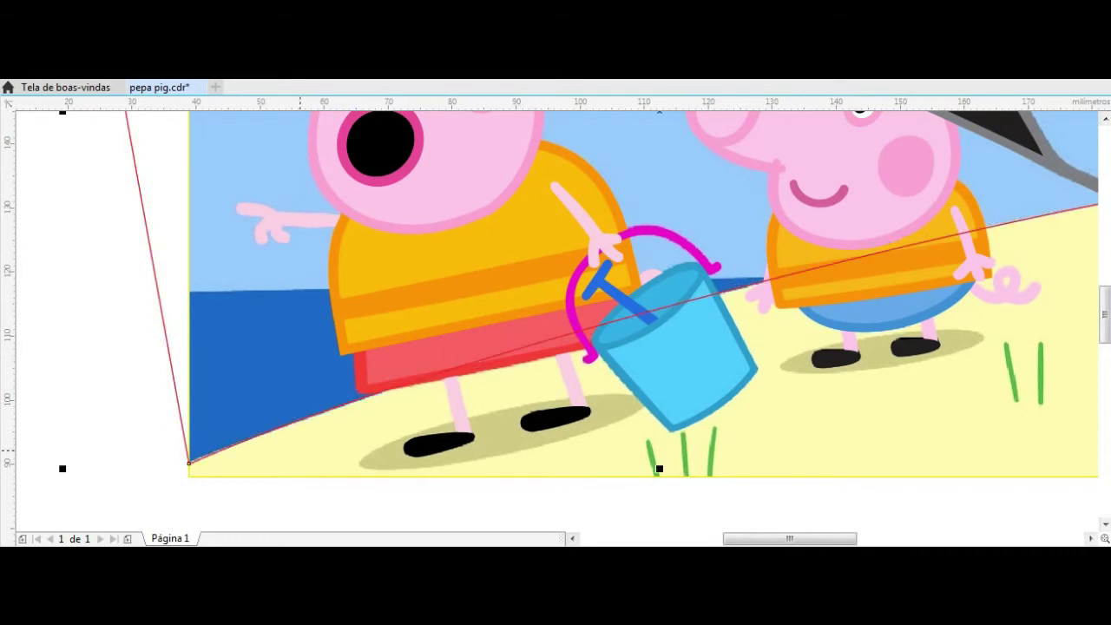
pyautogui.press('Escape')
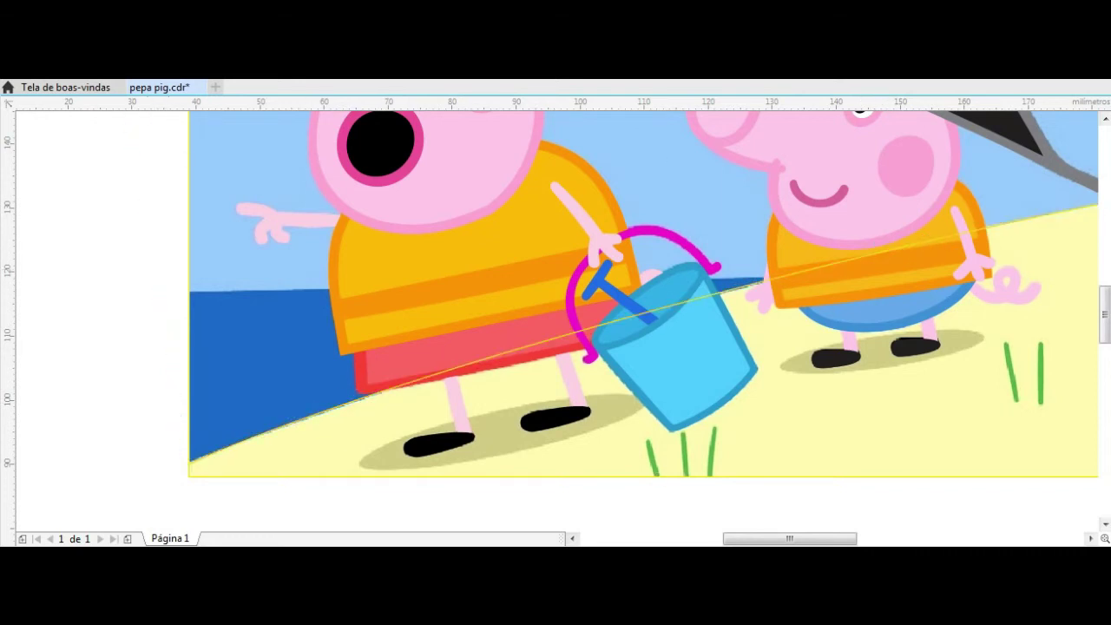
# Draw a closed sea shape extending past the scene's left edge
pyautogui.click(189, 289)
pyautogui.click(57, 377)
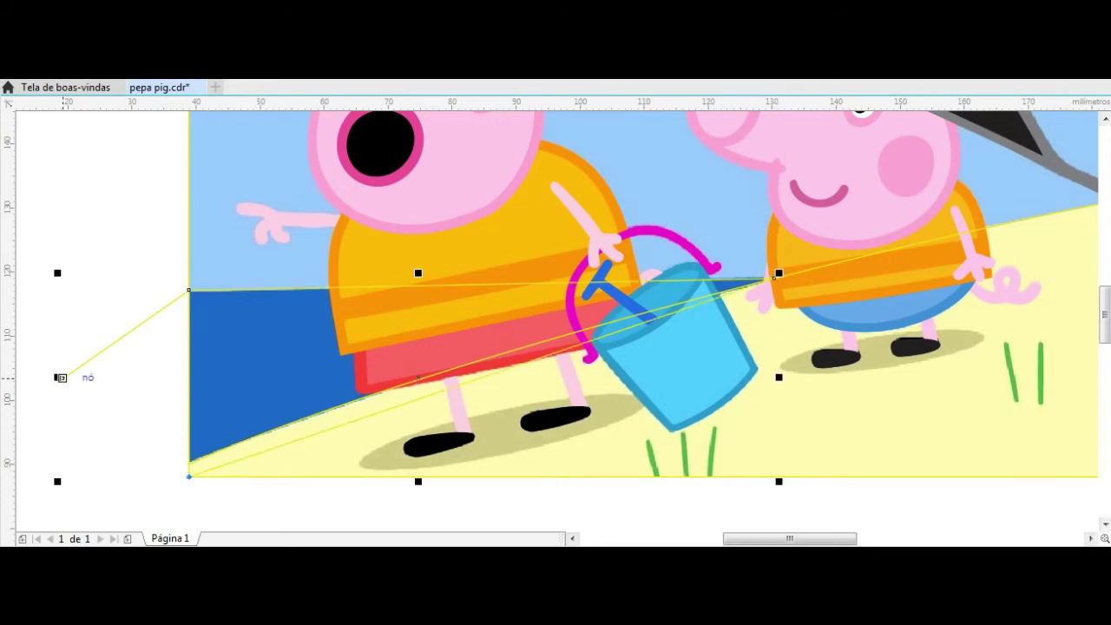
pyautogui.click(188, 476)
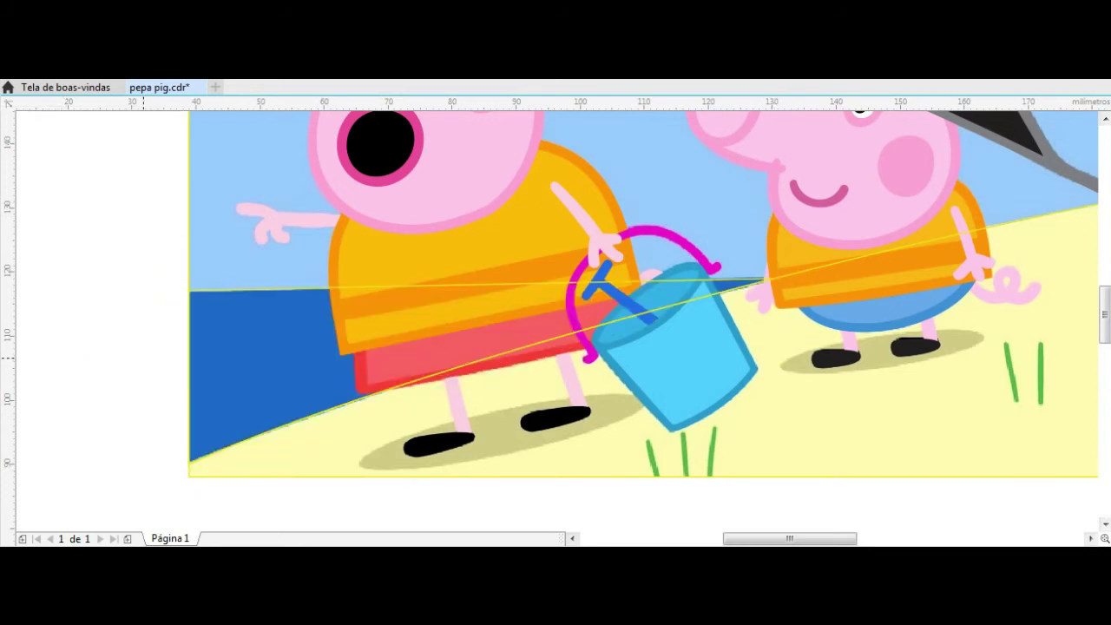
pyautogui.scroll(-5, 143, 357)
pyautogui.scroll(8, 226, 442)
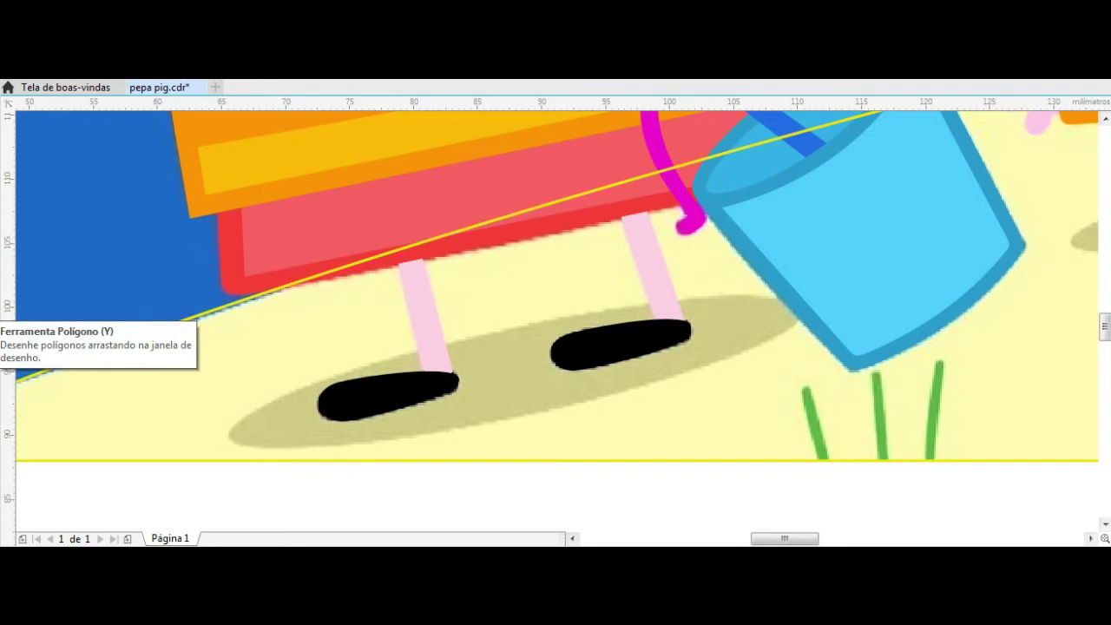
# Draw an unfilled ellipse tilted over the larger pig's shadow
pyautogui.moveTo(222, 446); pyautogui.dragTo(828, 316)
pyautogui.click(525, 382)
pyautogui.moveTo(834, 365)
pyautogui.mouseDown()
pyautogui.moveTo(829, 317)
pyautogui.moveTo(816, 321)
pyautogui.mouseUp()
pyautogui.click(529, 378)
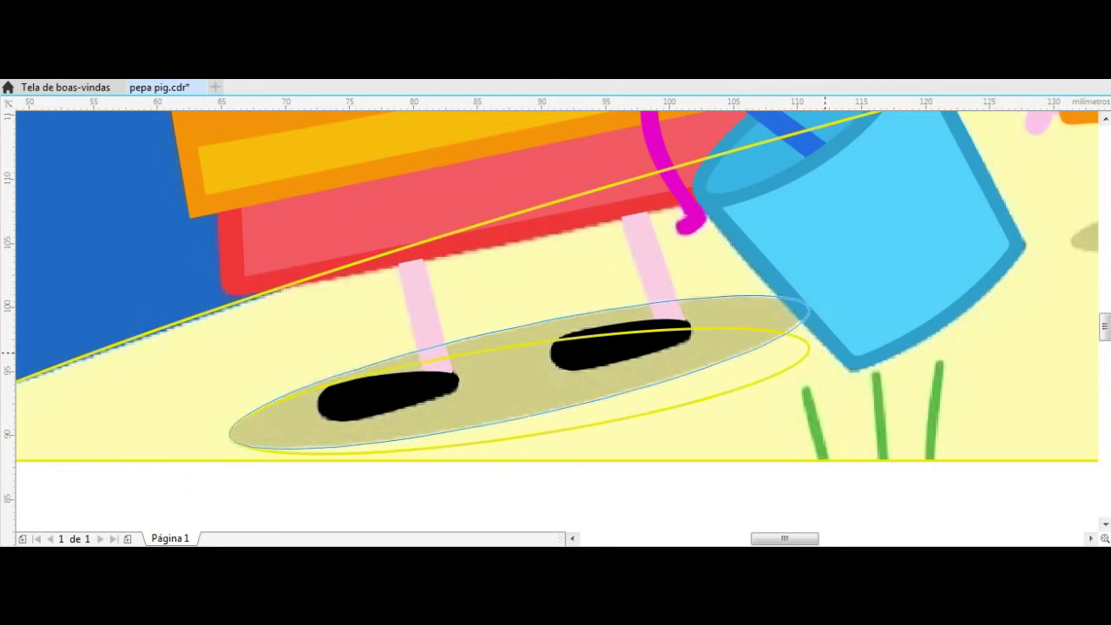
pyautogui.scroll(-3, 482, 436)
pyautogui.scroll(2, 643, 412)
pyautogui.press('Escape')
# Skew and reshape the ellipse to match the shadow under the smaller pig's feet
pyautogui.click(817, 333)
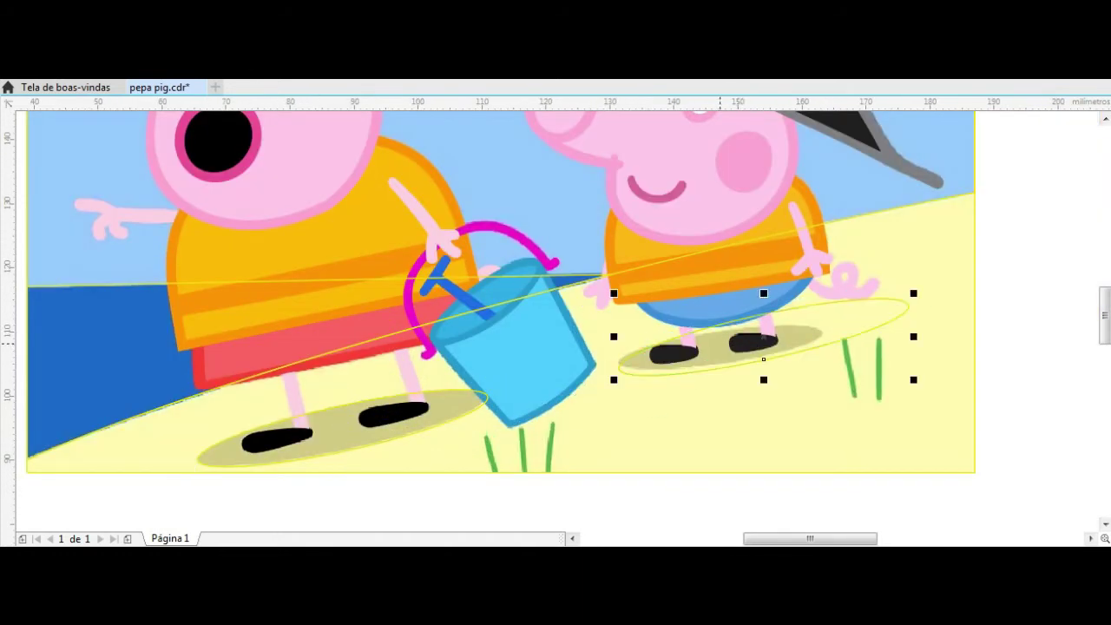
pyautogui.scroll(2, 817, 331)
pyautogui.click(817, 334)
pyautogui.moveTo(916, 325); pyautogui.dragTo(738, 345)
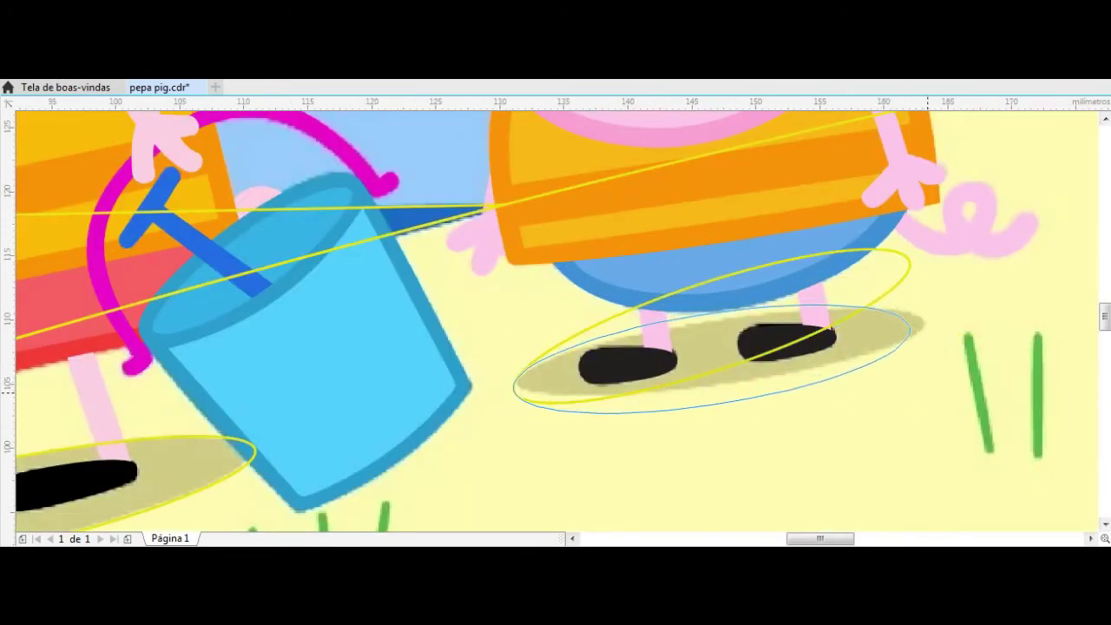
pyautogui.moveTo(697, 405); pyautogui.dragTo(719, 388)
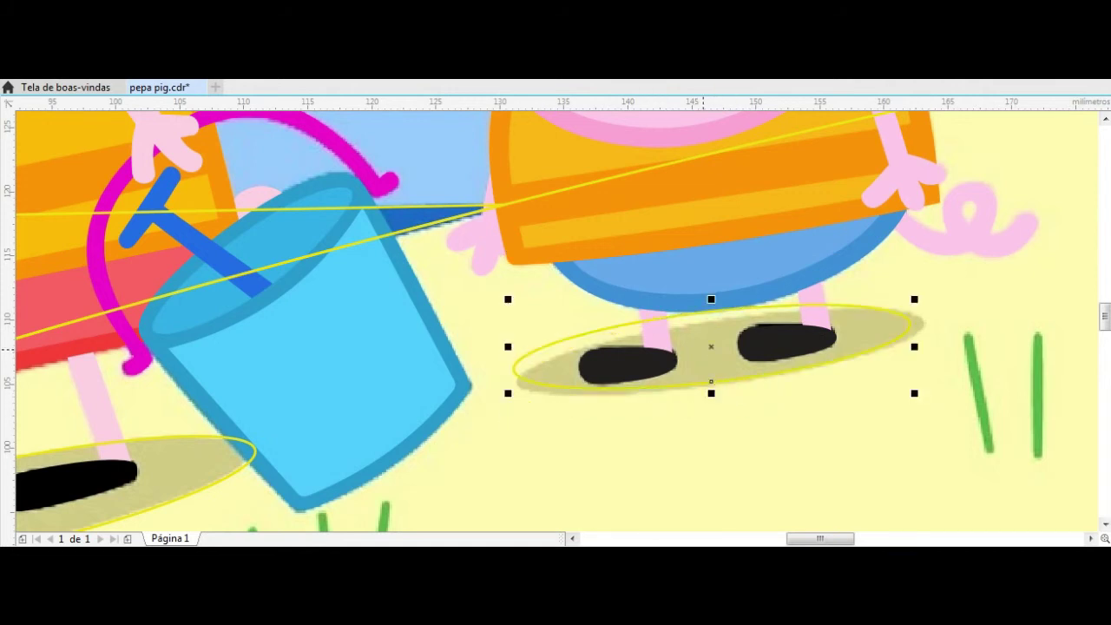
pyautogui.click(719, 388)
pyautogui.click(677, 392)
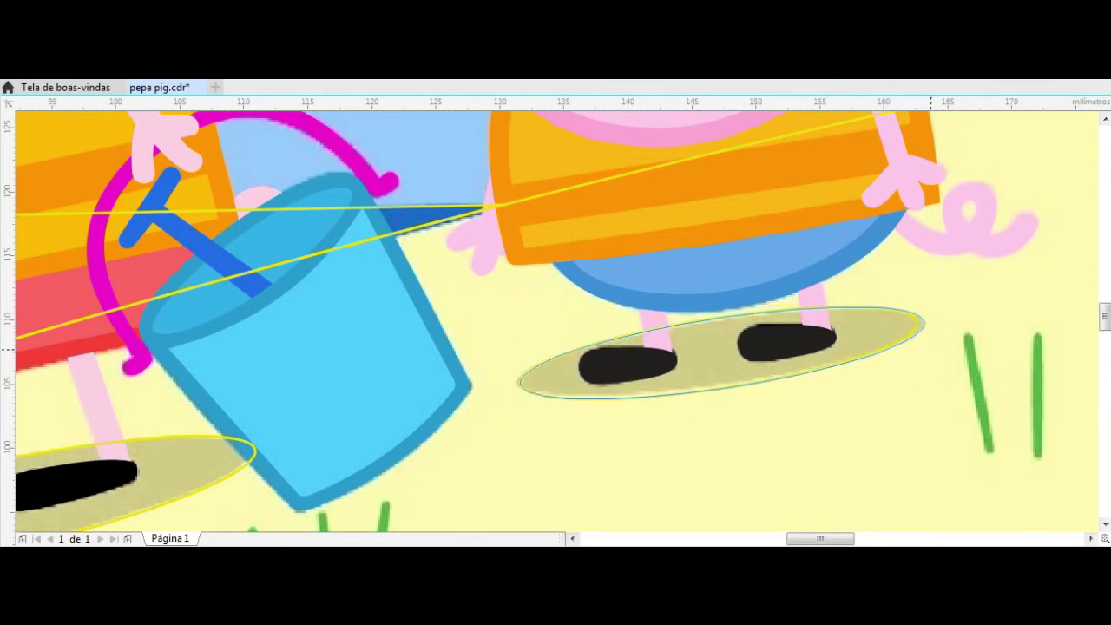
pyautogui.scroll(2, 587, 448)
# Draw a narrow yellow-outlined slanted rectangle on a grass blade and copy it to another blade
pyautogui.moveTo(644, 440)
pyautogui.mouseDown()
pyautogui.moveTo(639, 427)
pyautogui.moveTo(646, 432)
pyautogui.mouseUp()
pyautogui.rightClick(1106, 135)
pyautogui.click(629, 312)
pyautogui.moveTo(775, 390)
pyautogui.mouseDown()
pyautogui.moveTo(769, 404)
pyautogui.moveTo(708, 408)
pyautogui.mouseUp()
# Place and skew another grass copy along the left blade
pyautogui.moveTo(492, 321); pyautogui.dragTo(488, 300)
pyautogui.moveTo(473, 461); pyautogui.dragTo(534, 460)
pyautogui.scroll(-3, 521, 451)
pyautogui.moveTo(846, 356); pyautogui.dragTo(913, 309)
pyautogui.scroll(3, 922, 285)
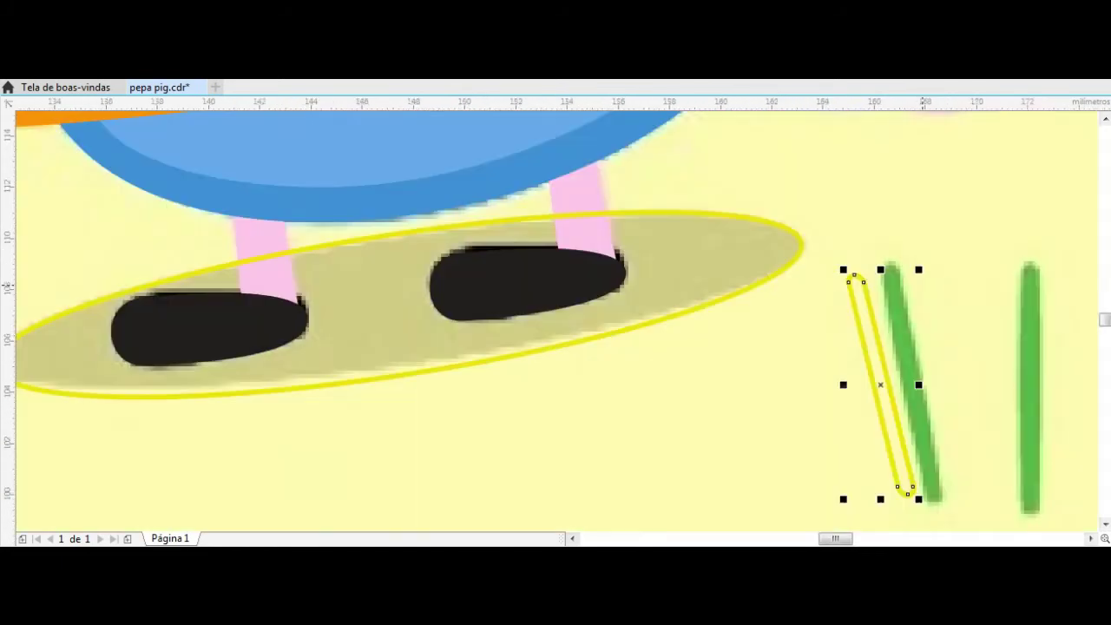
pyautogui.moveTo(903, 482); pyautogui.dragTo(941, 486)
pyautogui.click(932, 487)
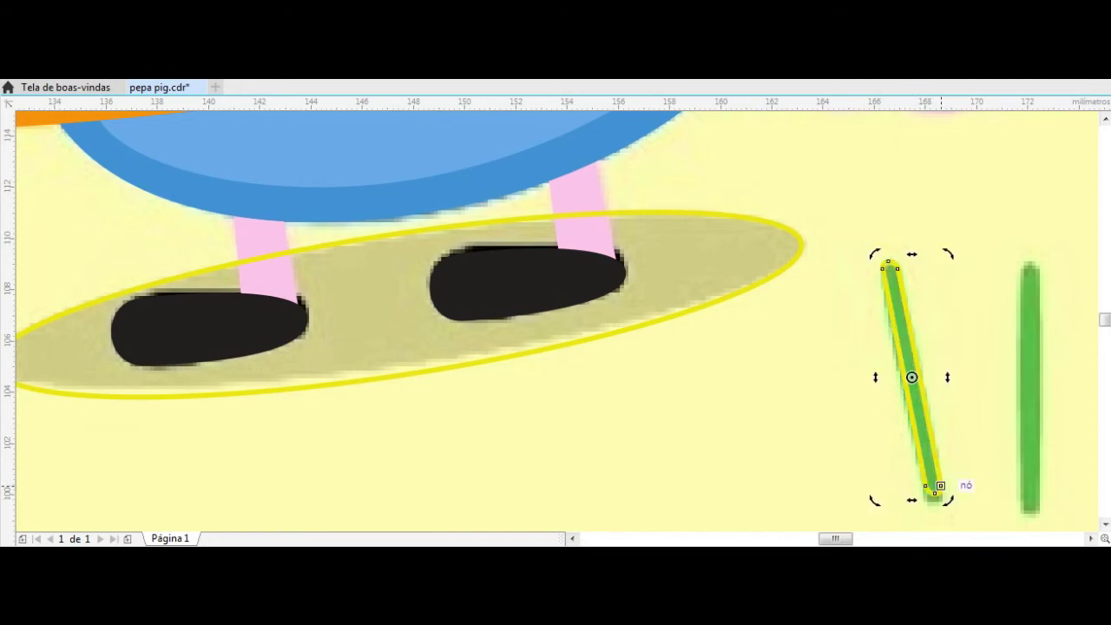
# Fit a grass copy to the upright right blade, select all three blades, and show the whole page
pyautogui.scroll(-2, 920, 382)
pyautogui.scroll(2, 899, 377)
pyautogui.moveTo(894, 377); pyautogui.dragTo(1035, 376)
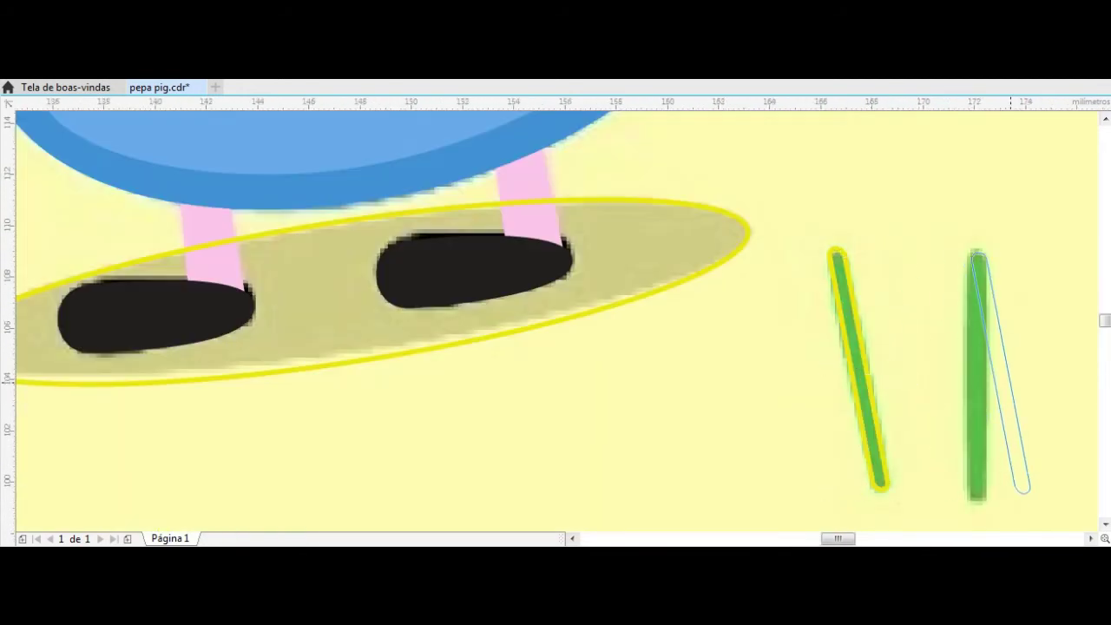
pyautogui.moveTo(1025, 491); pyautogui.dragTo(971, 486)
pyautogui.scroll(-2, 873, 408)
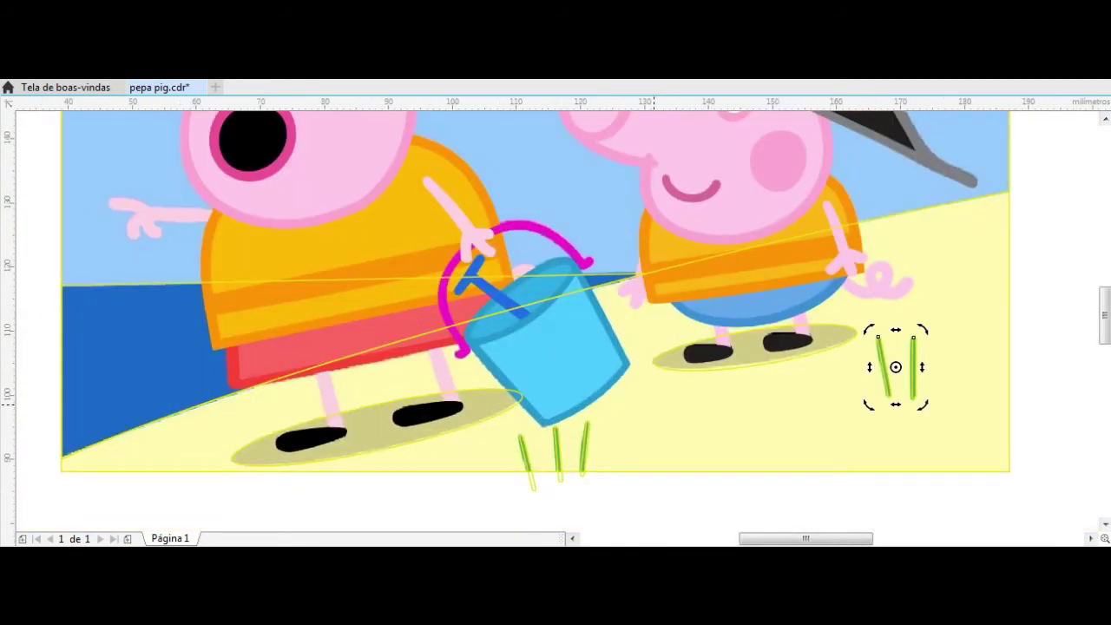
pyautogui.scroll(2, 869, 382)
pyautogui.moveTo(576, 254); pyautogui.dragTo(832, 469)
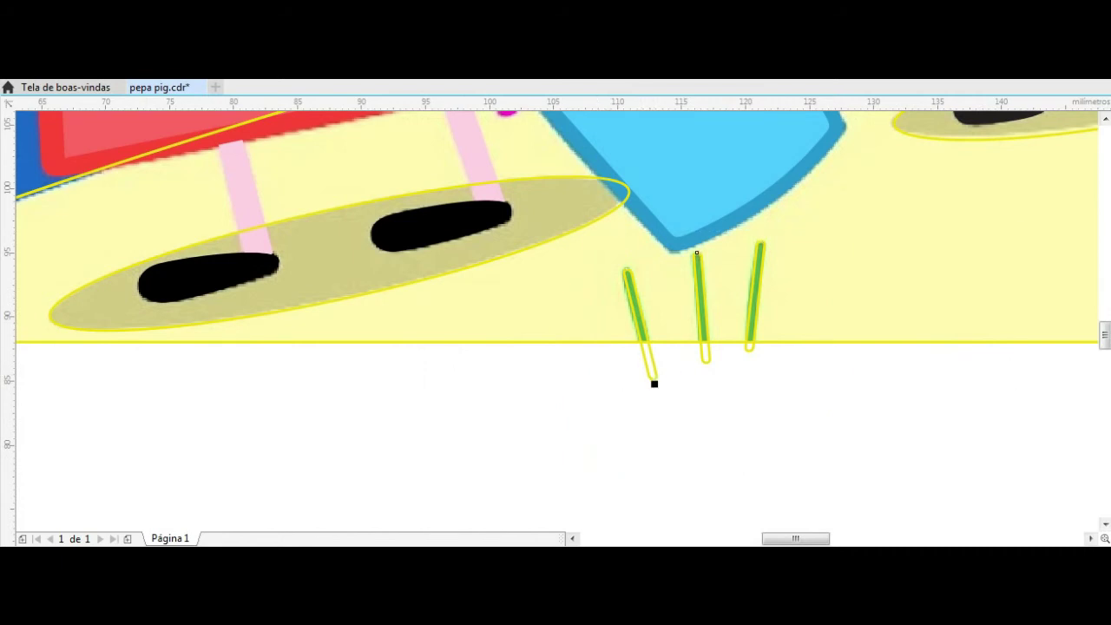
pyautogui.hotkey('shift', 'F4')
# Copy the traced artwork to the page edge, leaving the original in place
pyautogui.moveTo(588, 284)
pyautogui.mouseDown()
pyautogui.moveTo(526, 368)
pyautogui.moveTo(775, 370)
pyautogui.mouseUp()
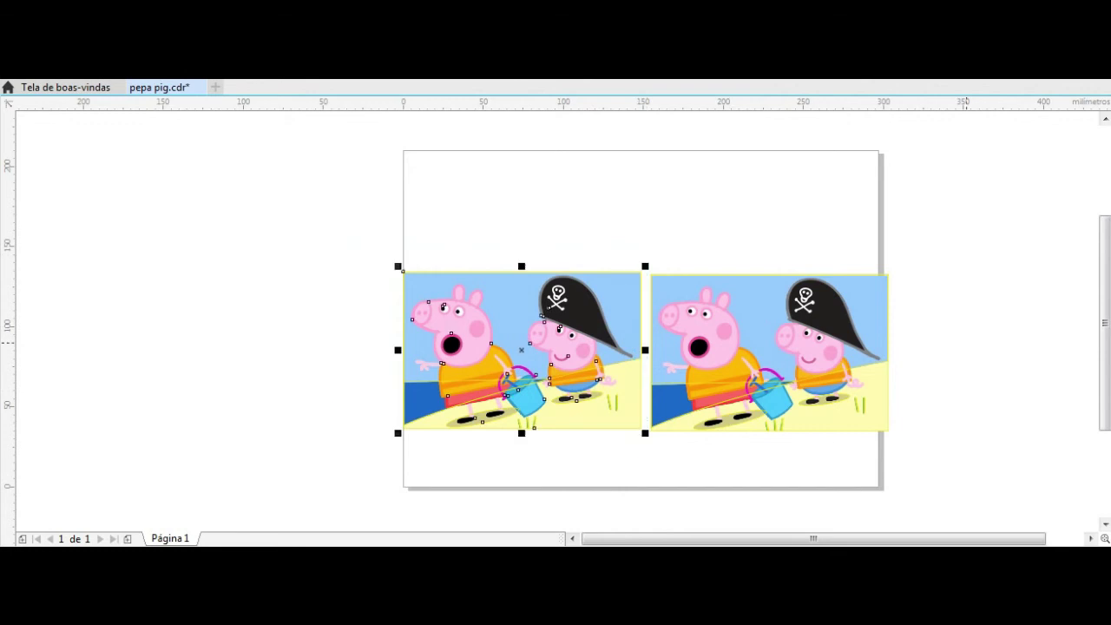
pyautogui.press('Escape')
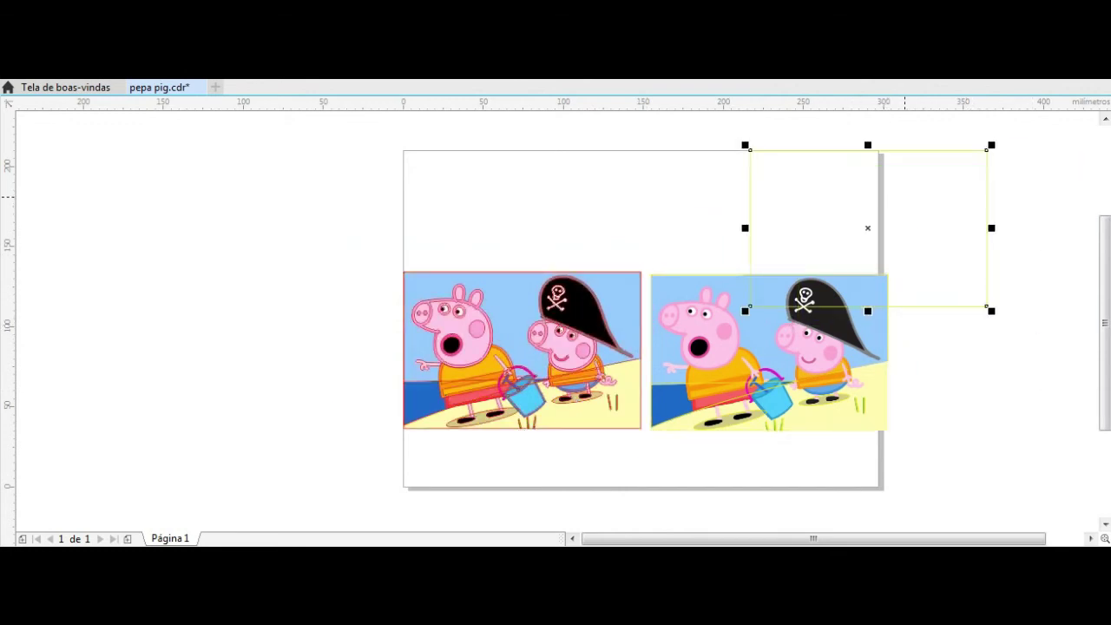
pyautogui.scroll(3, 652, 372)
# Place a duplicate of the right-hand image further right
pyautogui.click(650, 368)
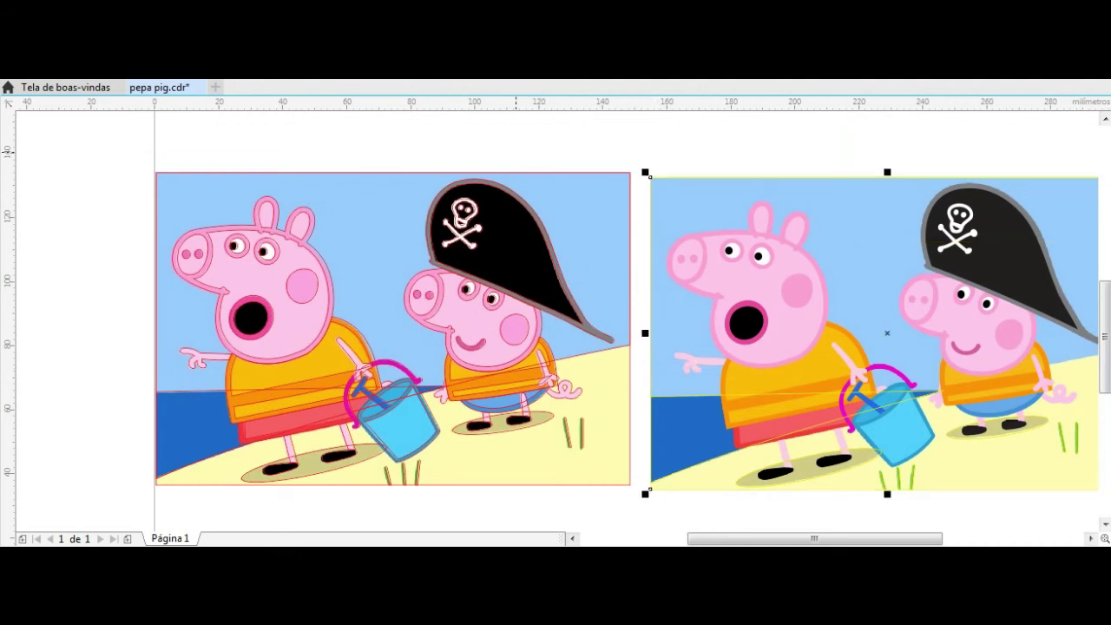
pyautogui.scroll(-3, 632, 321)
pyautogui.moveTo(546, 294); pyautogui.dragTo(789, 294)
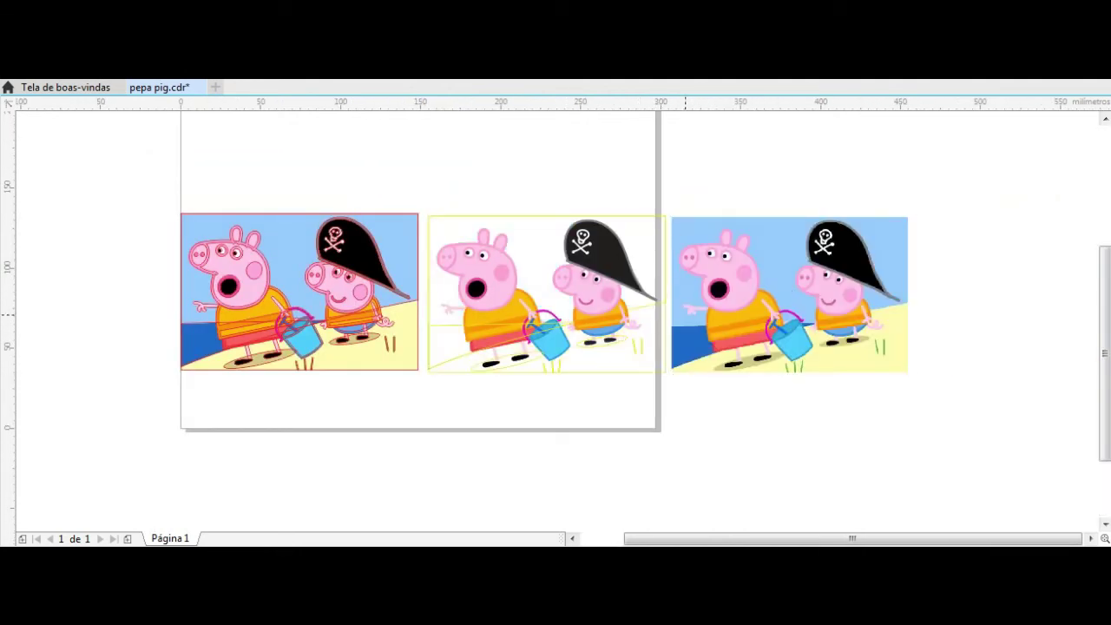
pyautogui.scroll(3, 686, 316)
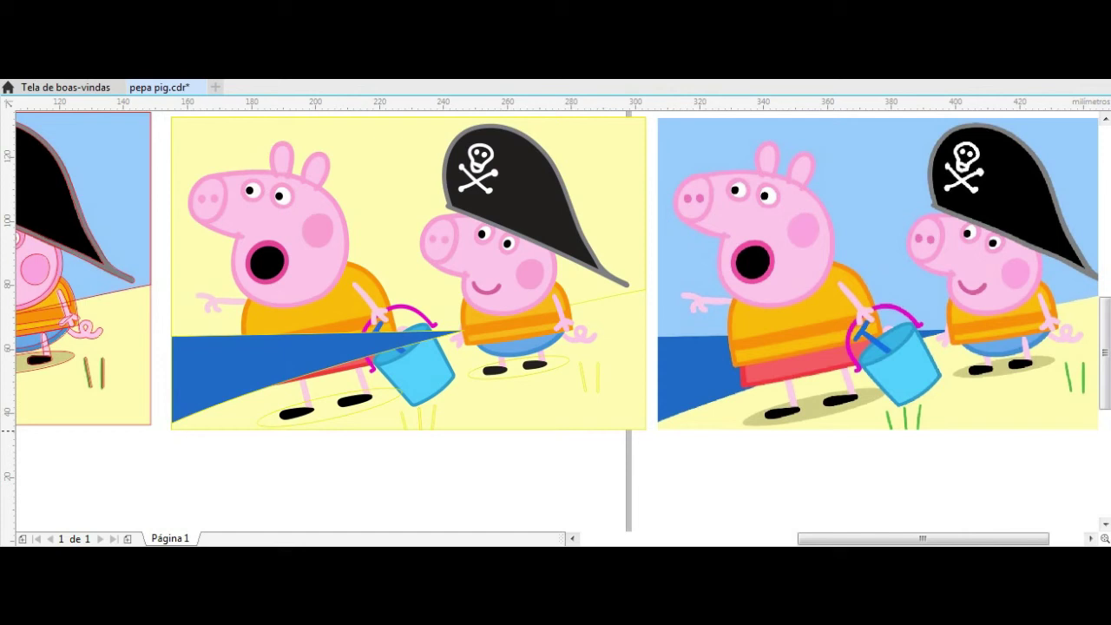
pyautogui.scroll(2, 432, 426)
pyautogui.scroll(3, 457, 402)
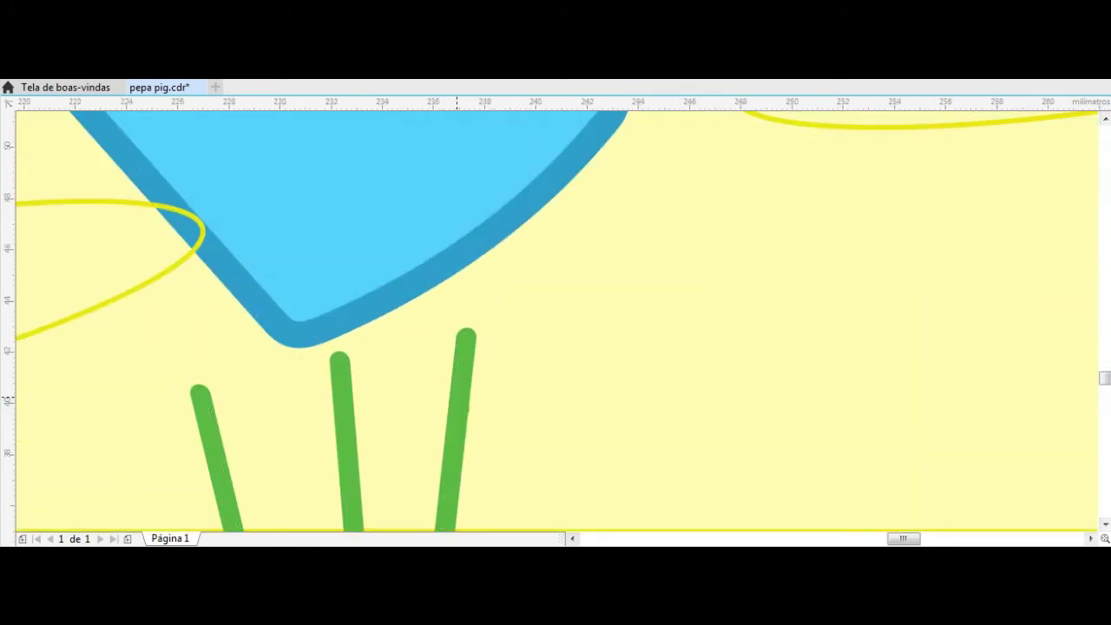
pyautogui.scroll(-3, 457, 399)
pyautogui.scroll(-1, 460, 332)
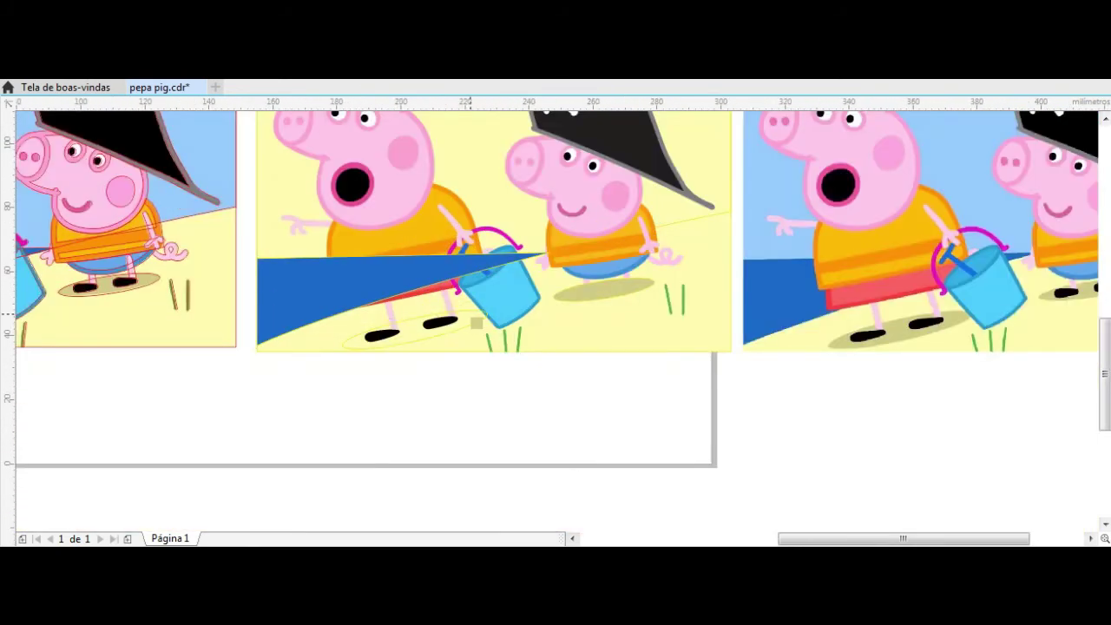
pyautogui.scroll(-1, 629, 264)
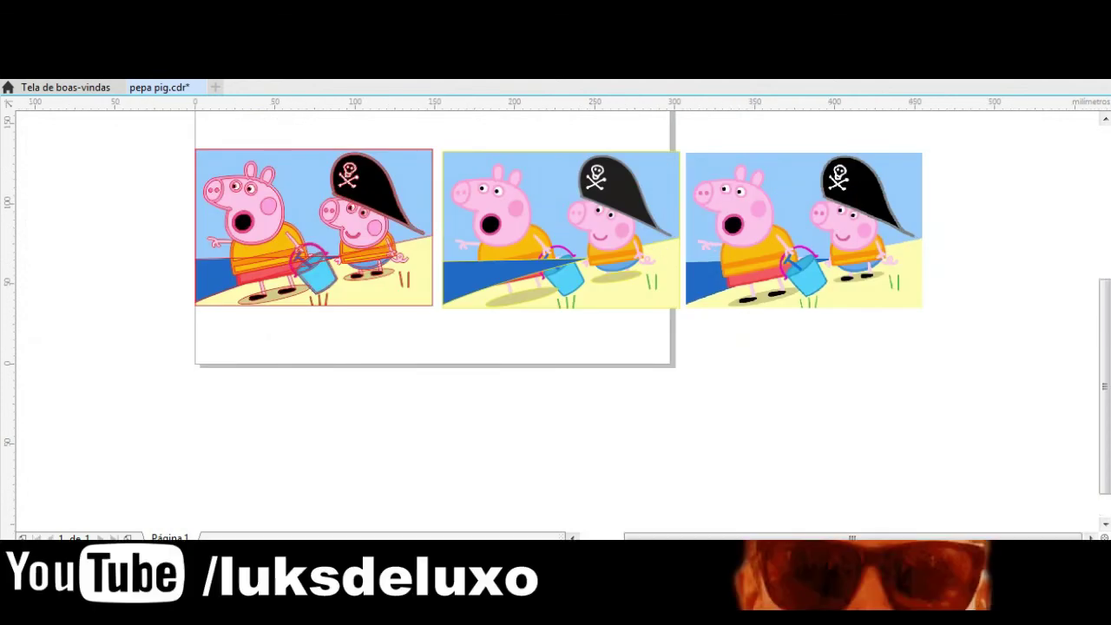
# Move the third image left until it sits flush against the middle image
pyautogui.click(521, 243)
pyautogui.click(624, 196)
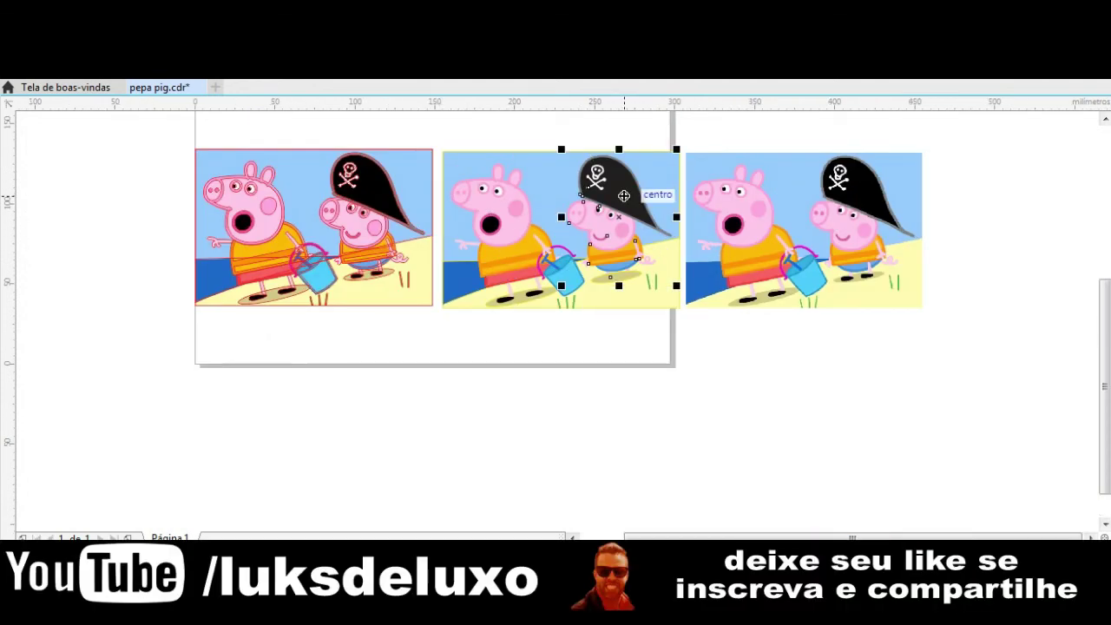
pyautogui.moveTo(688, 306); pyautogui.dragTo(491, 309)
pyautogui.scroll(3, 490, 309)
pyautogui.scroll(-2, 491, 310)
pyautogui.scroll(2, 491, 309)
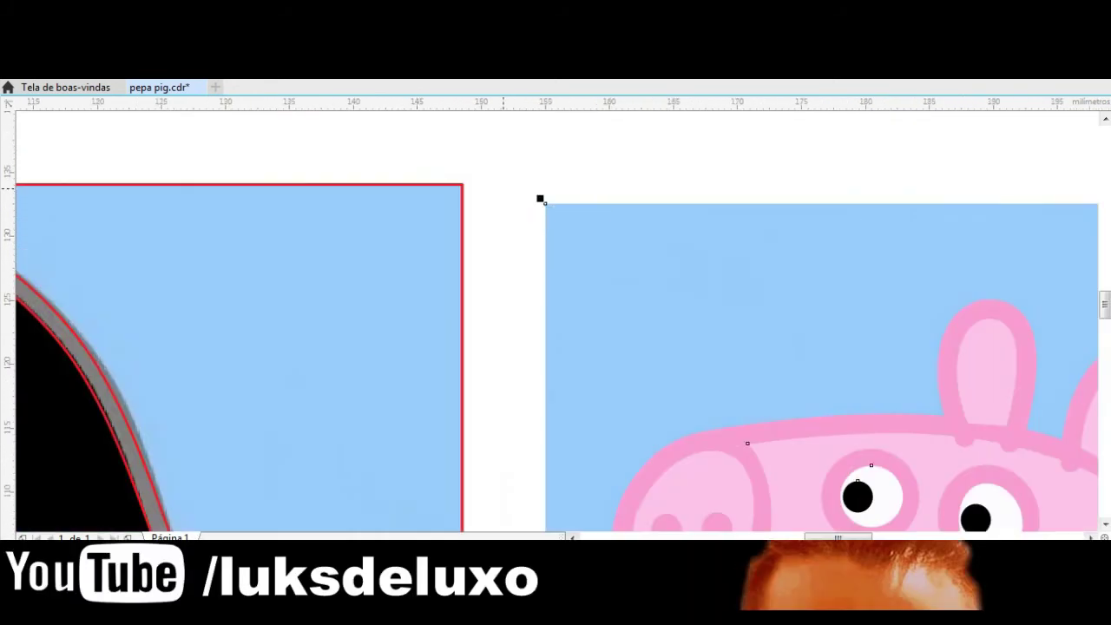
pyautogui.moveTo(540, 198); pyautogui.dragTo(463, 180)
pyautogui.scroll(-4, 464, 180)
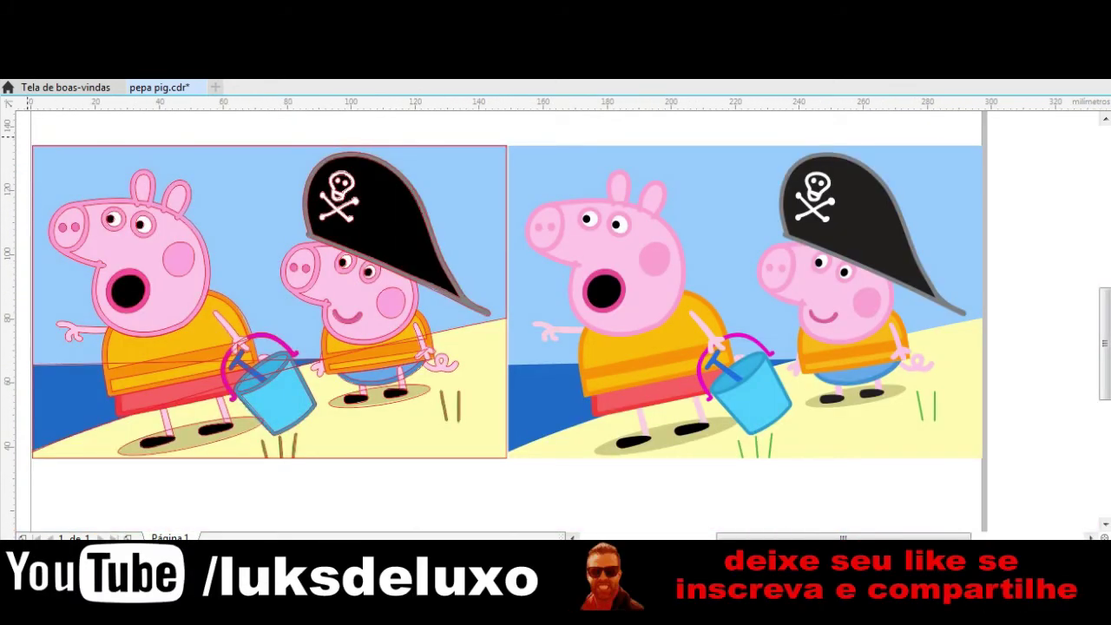
pyautogui.scroll(1, 555, 313)
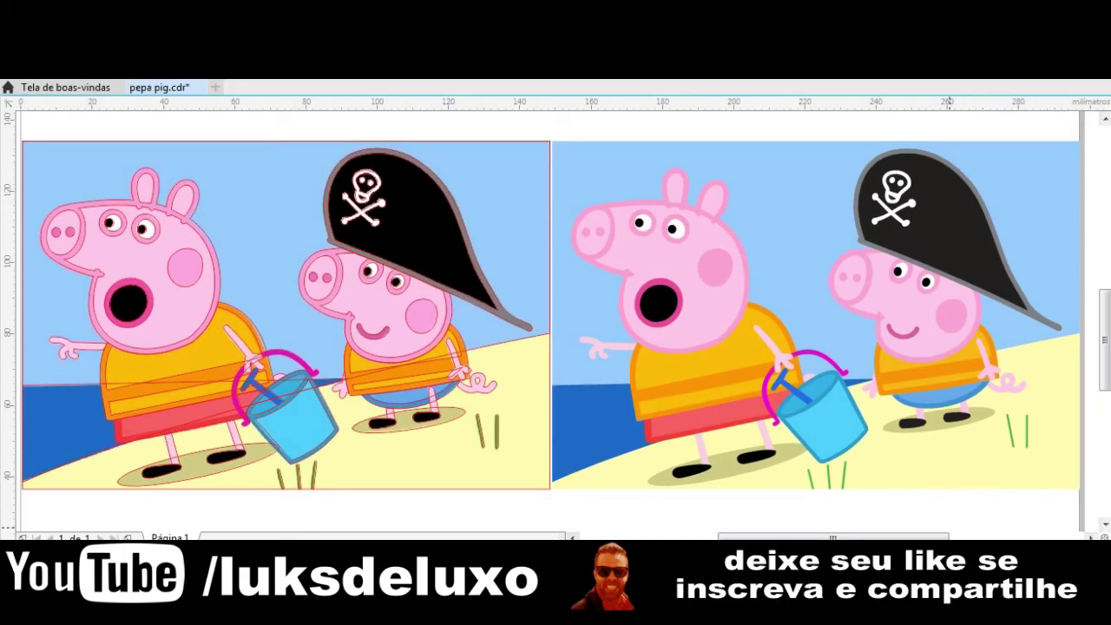